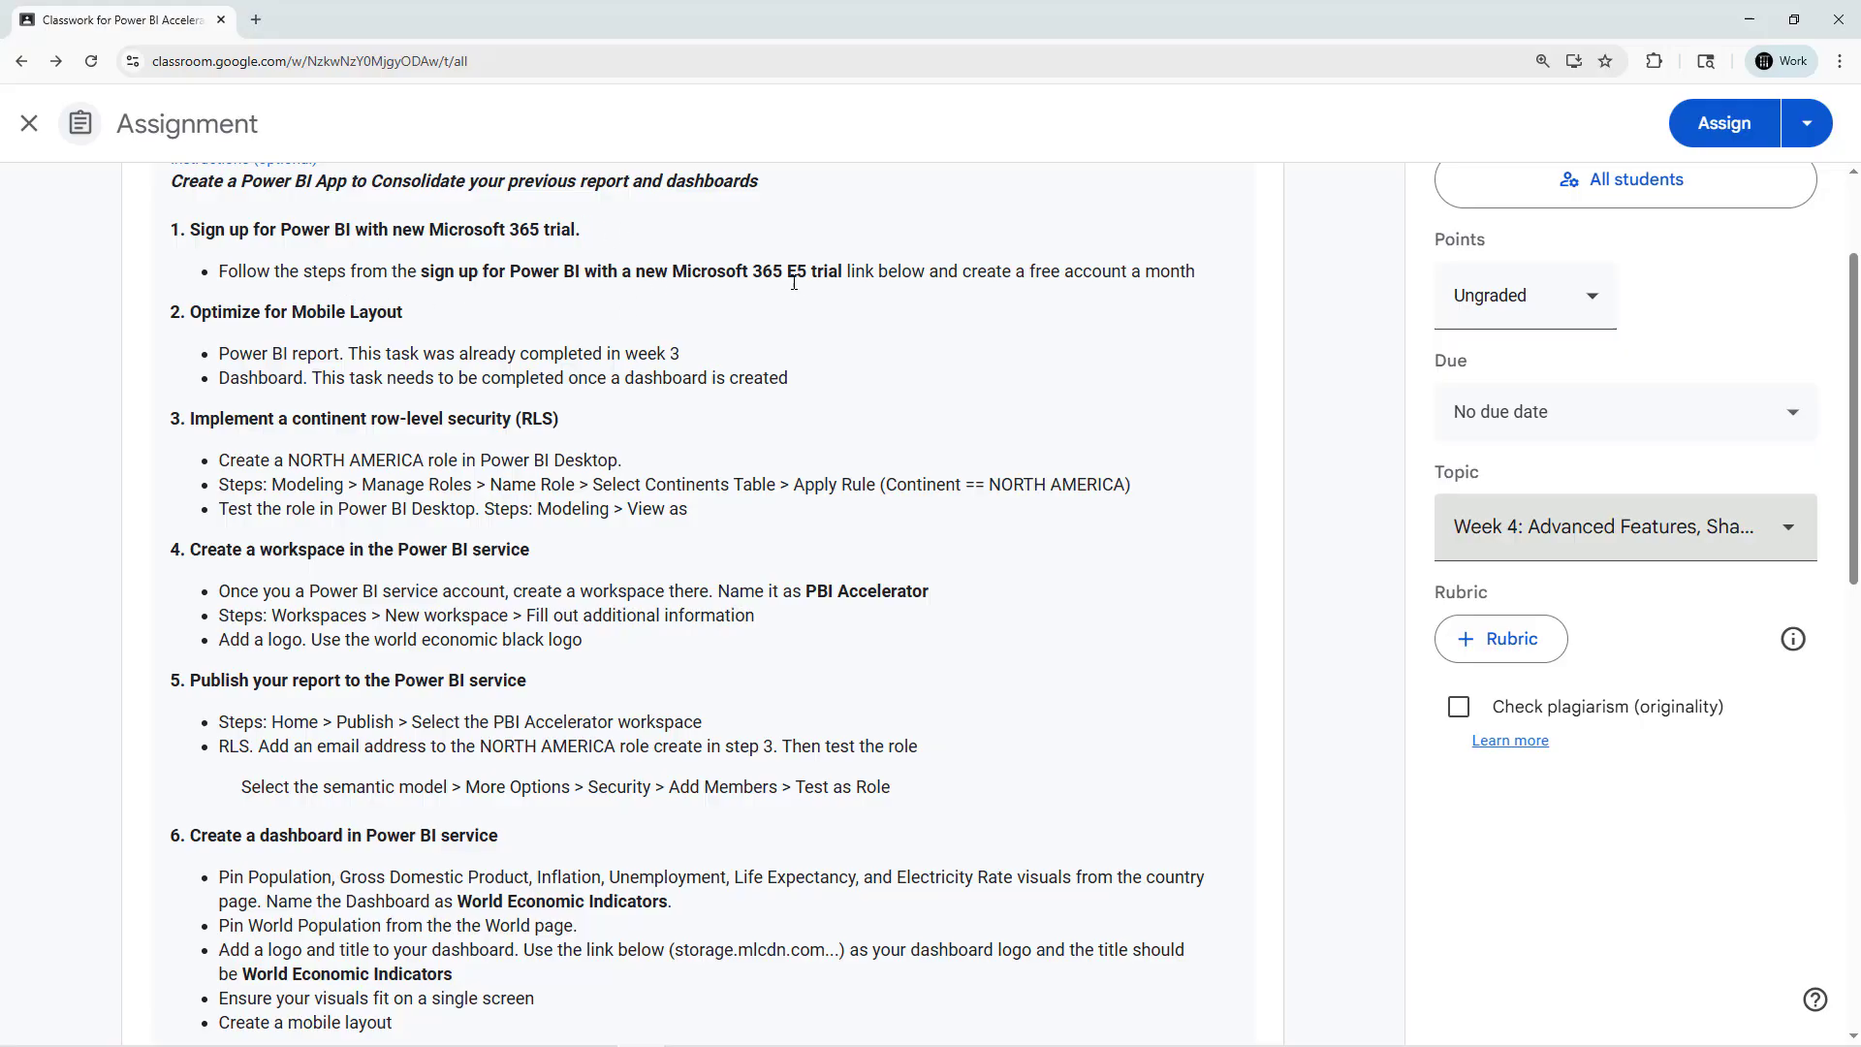
- Open the assignment's attached Microsoft Learn article on signing up for Power BI with a new Microsoft 365 trial and read its sign-up instructions
{"action": "scroll", "coordinate": [794, 282], "scroll_direction": "down", "scroll_amount": 12}
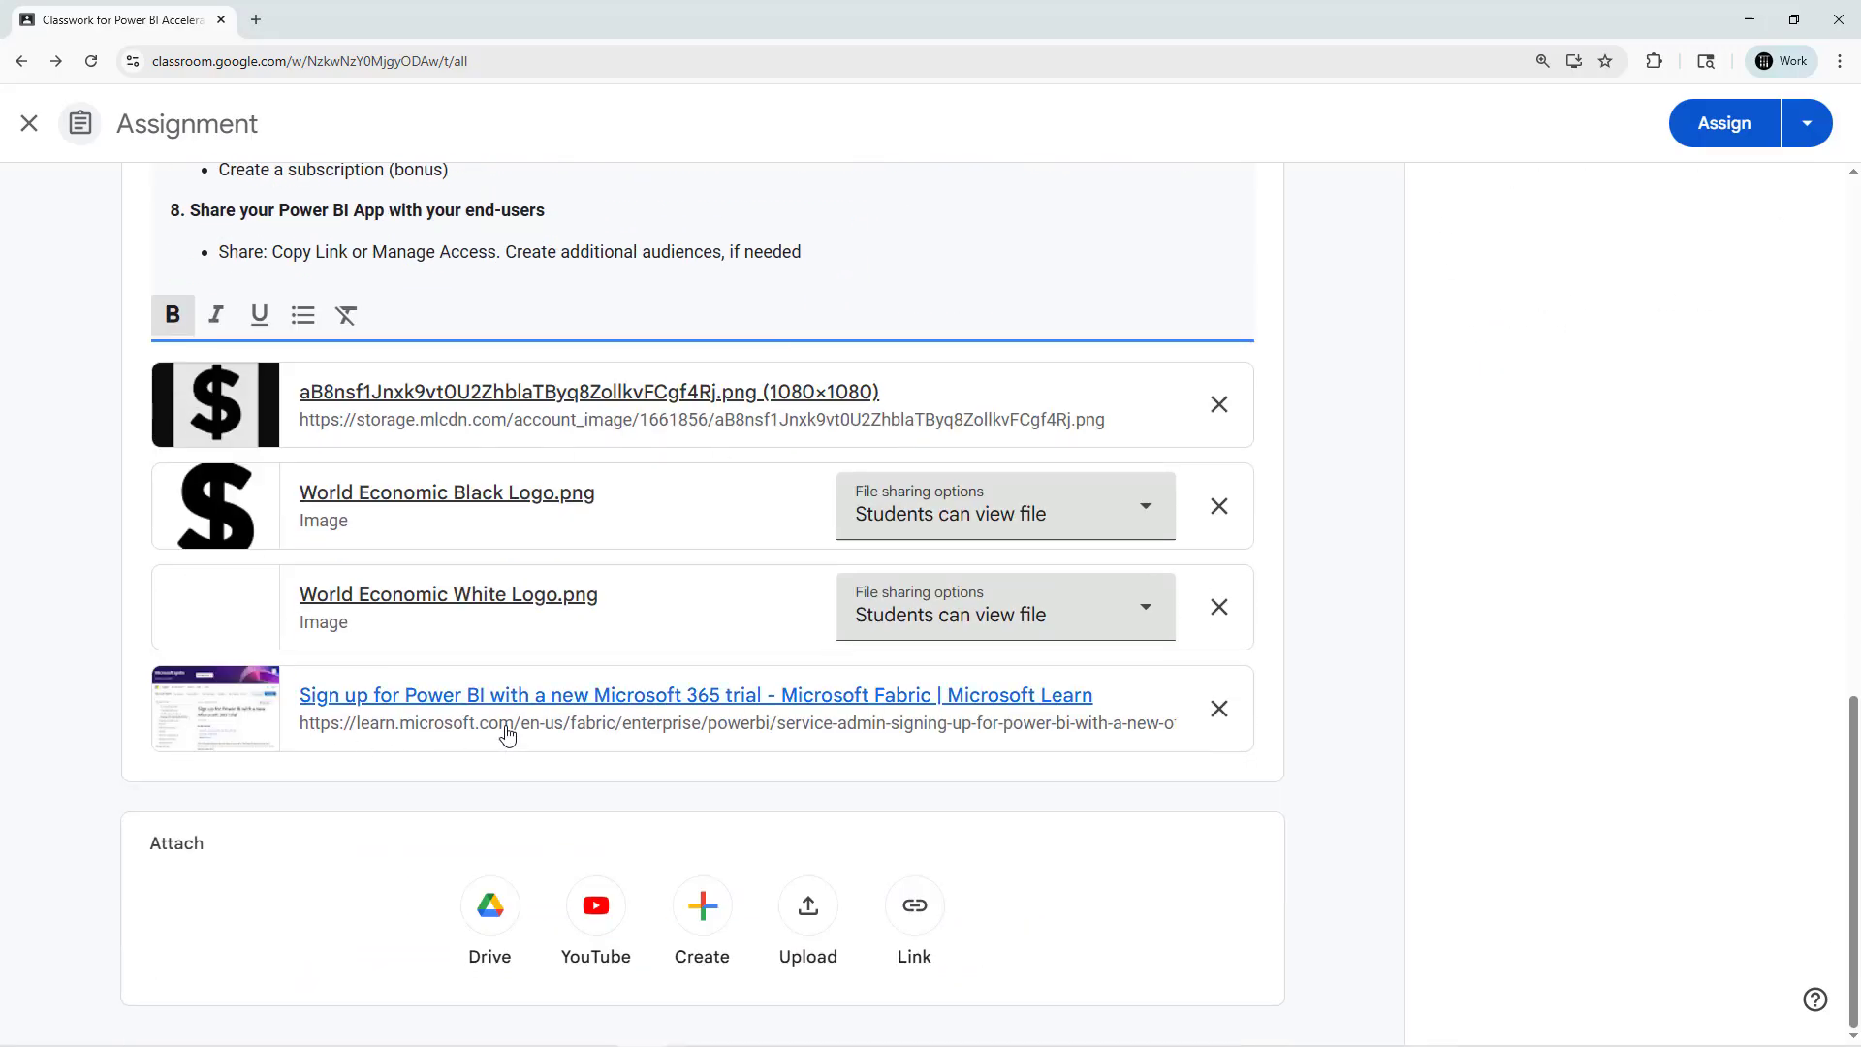
{"action": "left_click", "coordinate": [560, 707]}
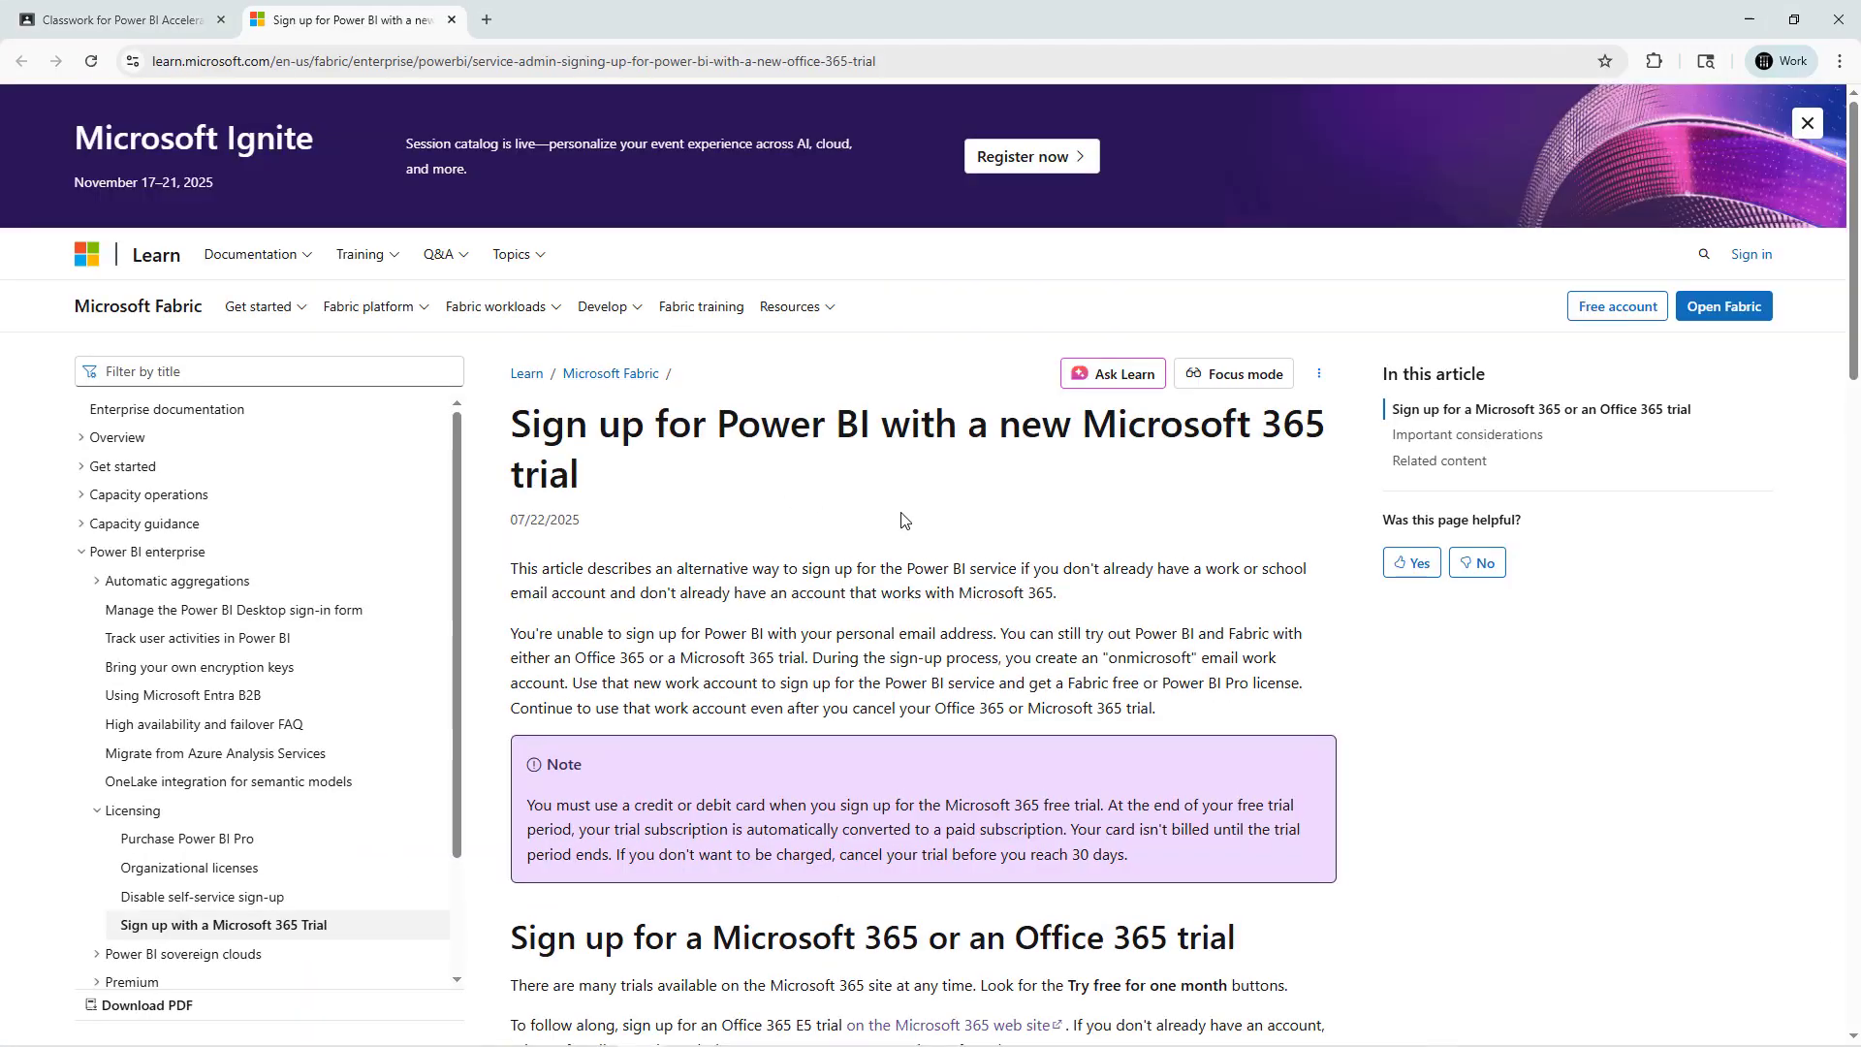
{"action": "scroll", "coordinate": [900, 521], "scroll_direction": "down", "scroll_amount": 2}
{"action": "scroll", "coordinate": [1153, 487], "scroll_direction": "down", "scroll_amount": 4}
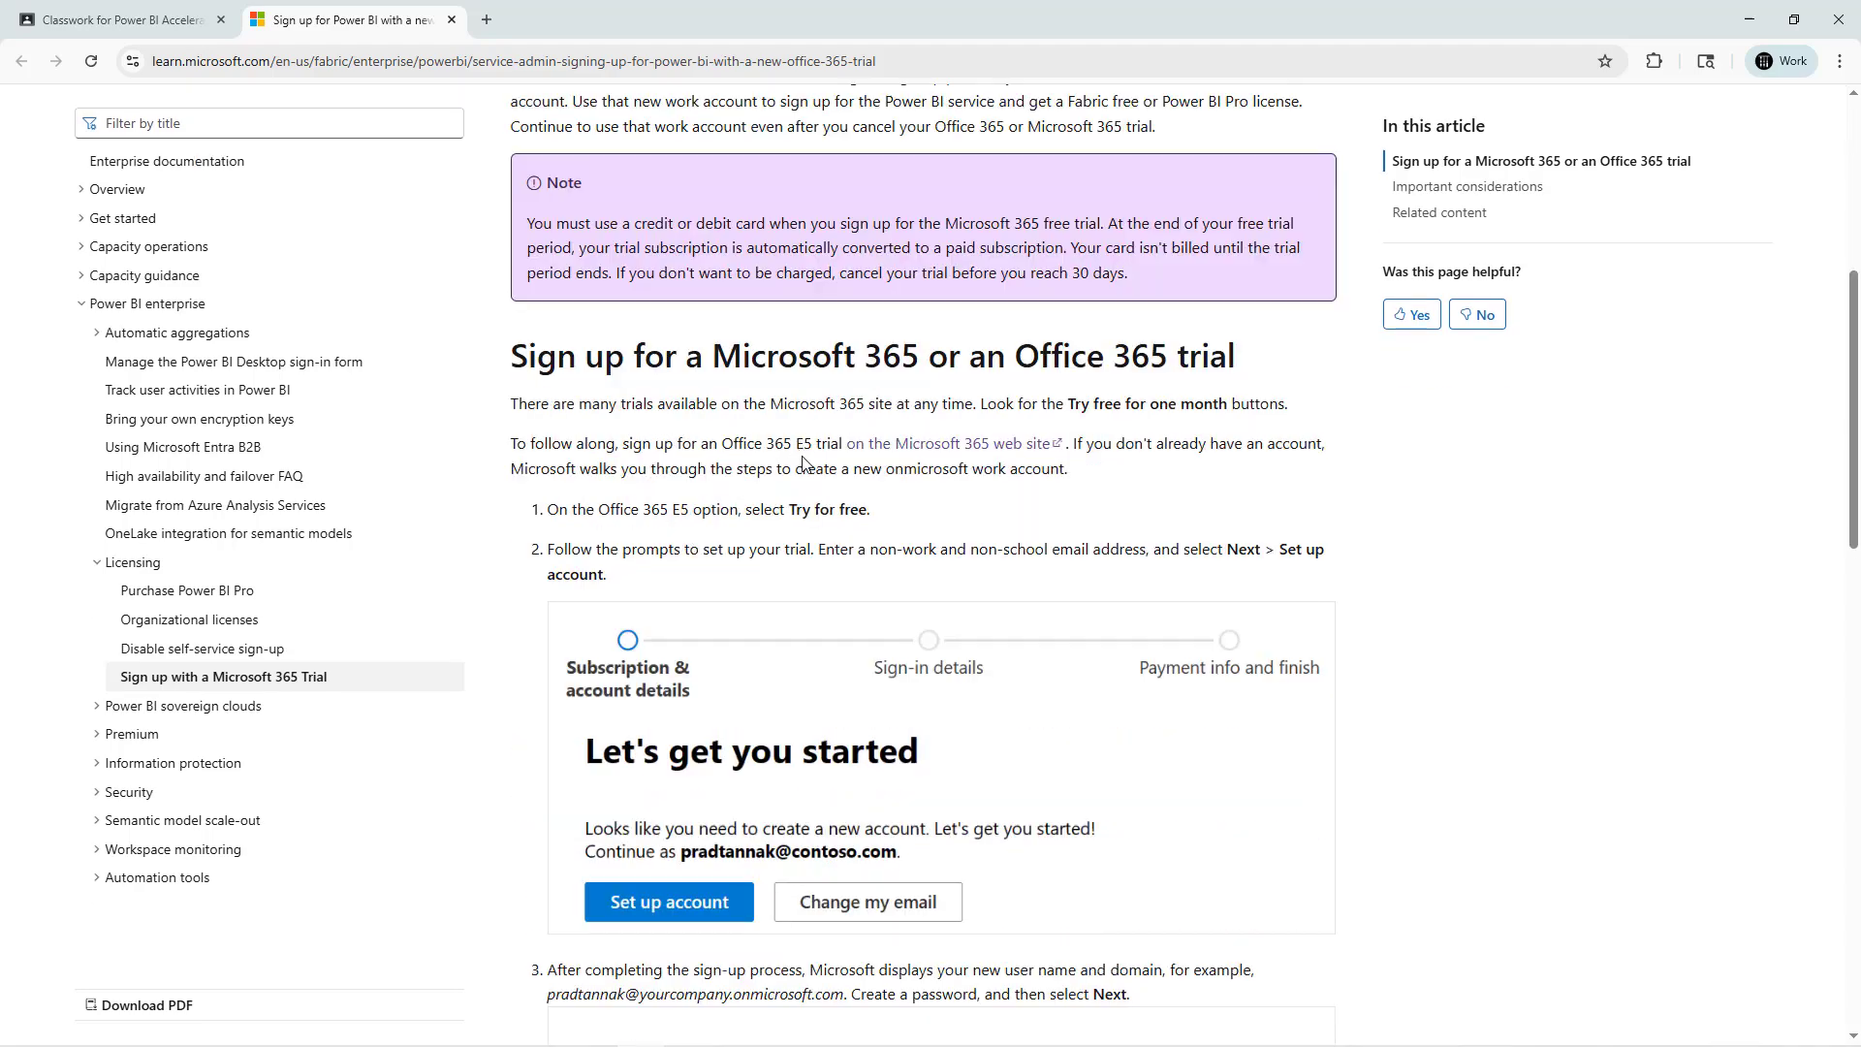
- Follow the article's link to the Microsoft 365 plans and open the free trial sign-up for Office 365 E5 (no Teams)
{"action": "left_click", "coordinate": [974, 456]}
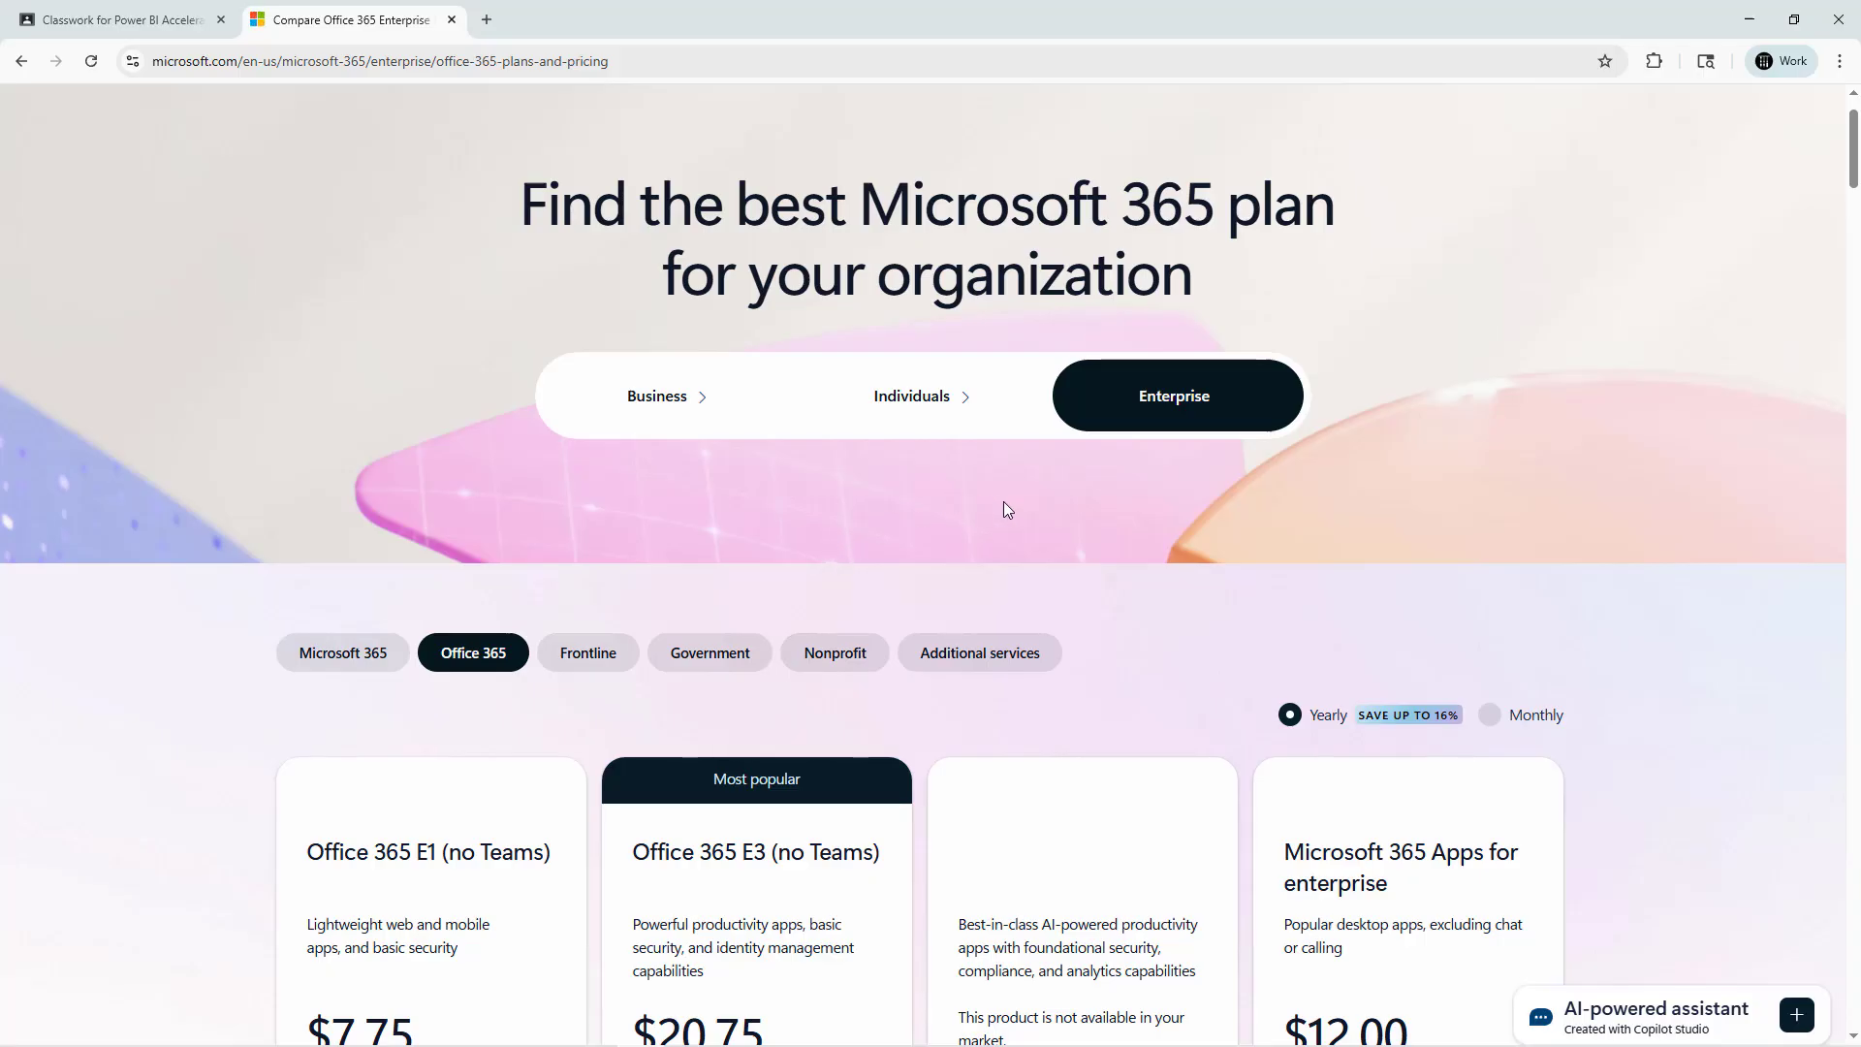
{"action": "scroll", "coordinate": [1004, 502], "scroll_direction": "down", "scroll_amount": 3}
{"action": "scroll", "coordinate": [1087, 552], "scroll_direction": "down", "scroll_amount": 15}
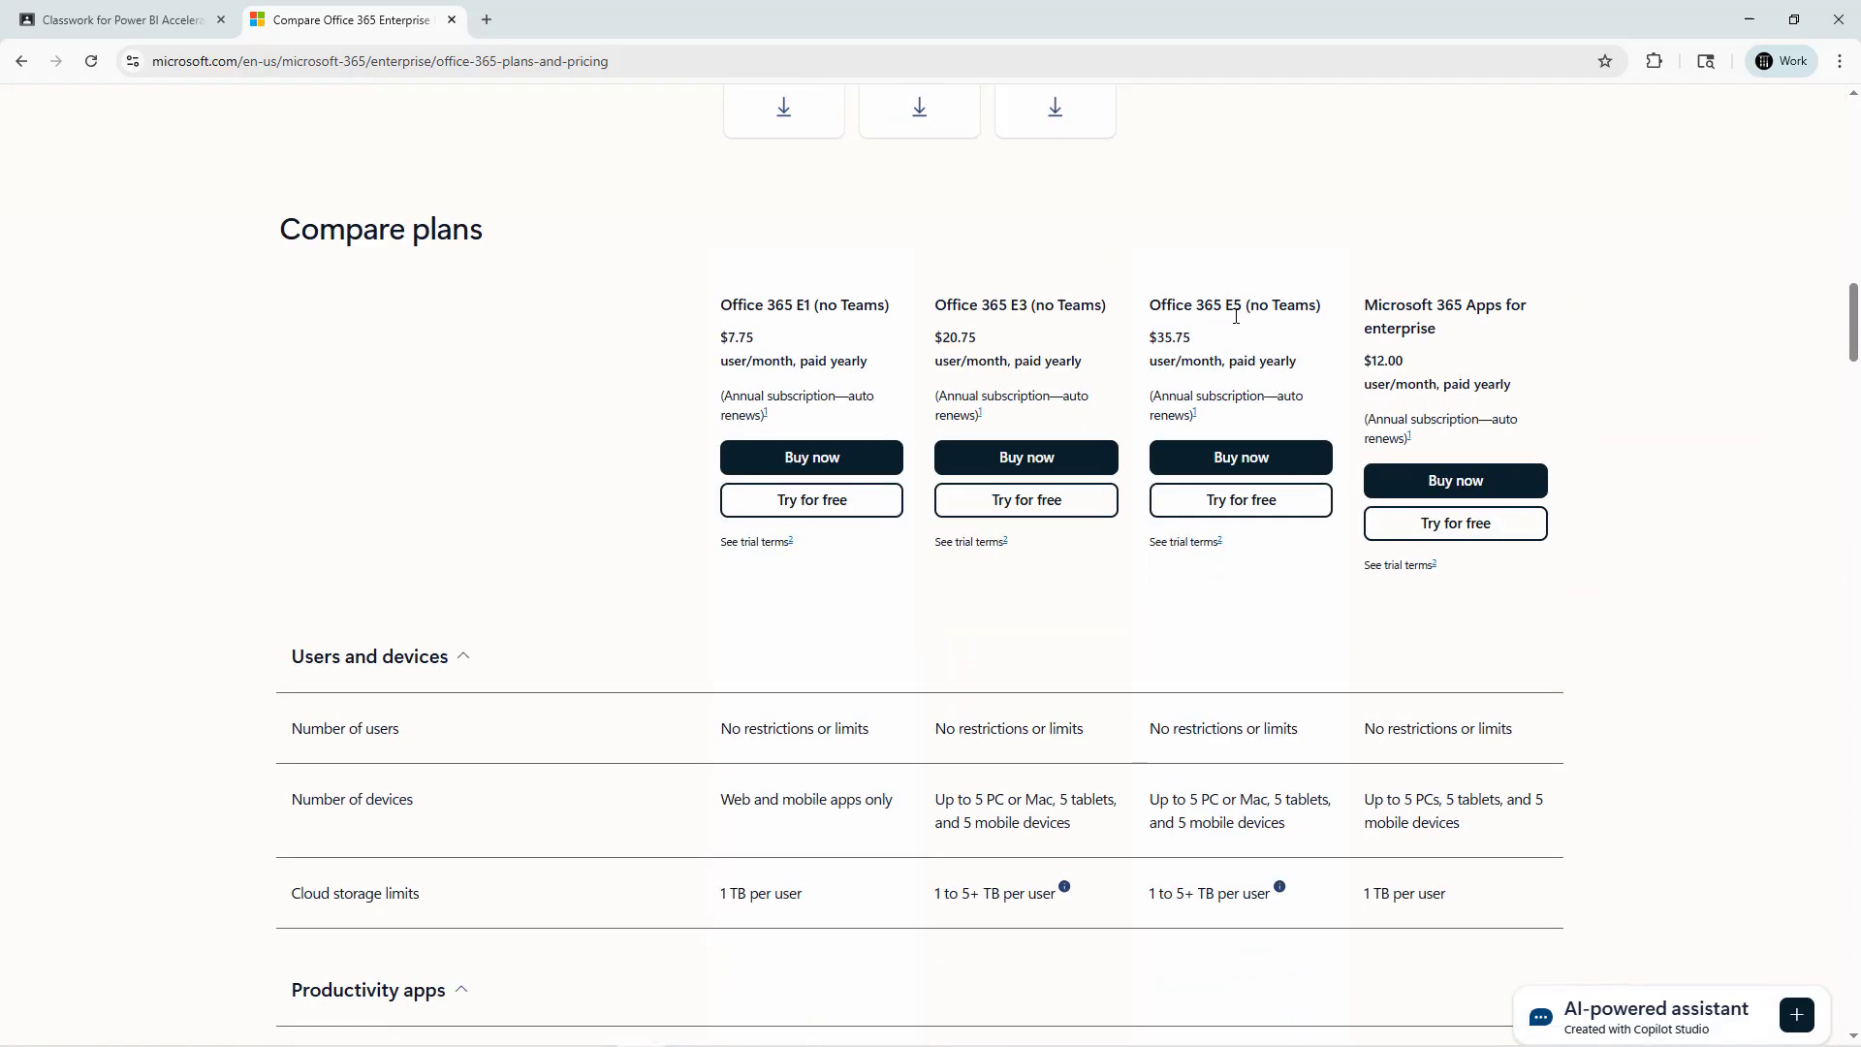
{"action": "left_click", "coordinate": [1226, 513]}
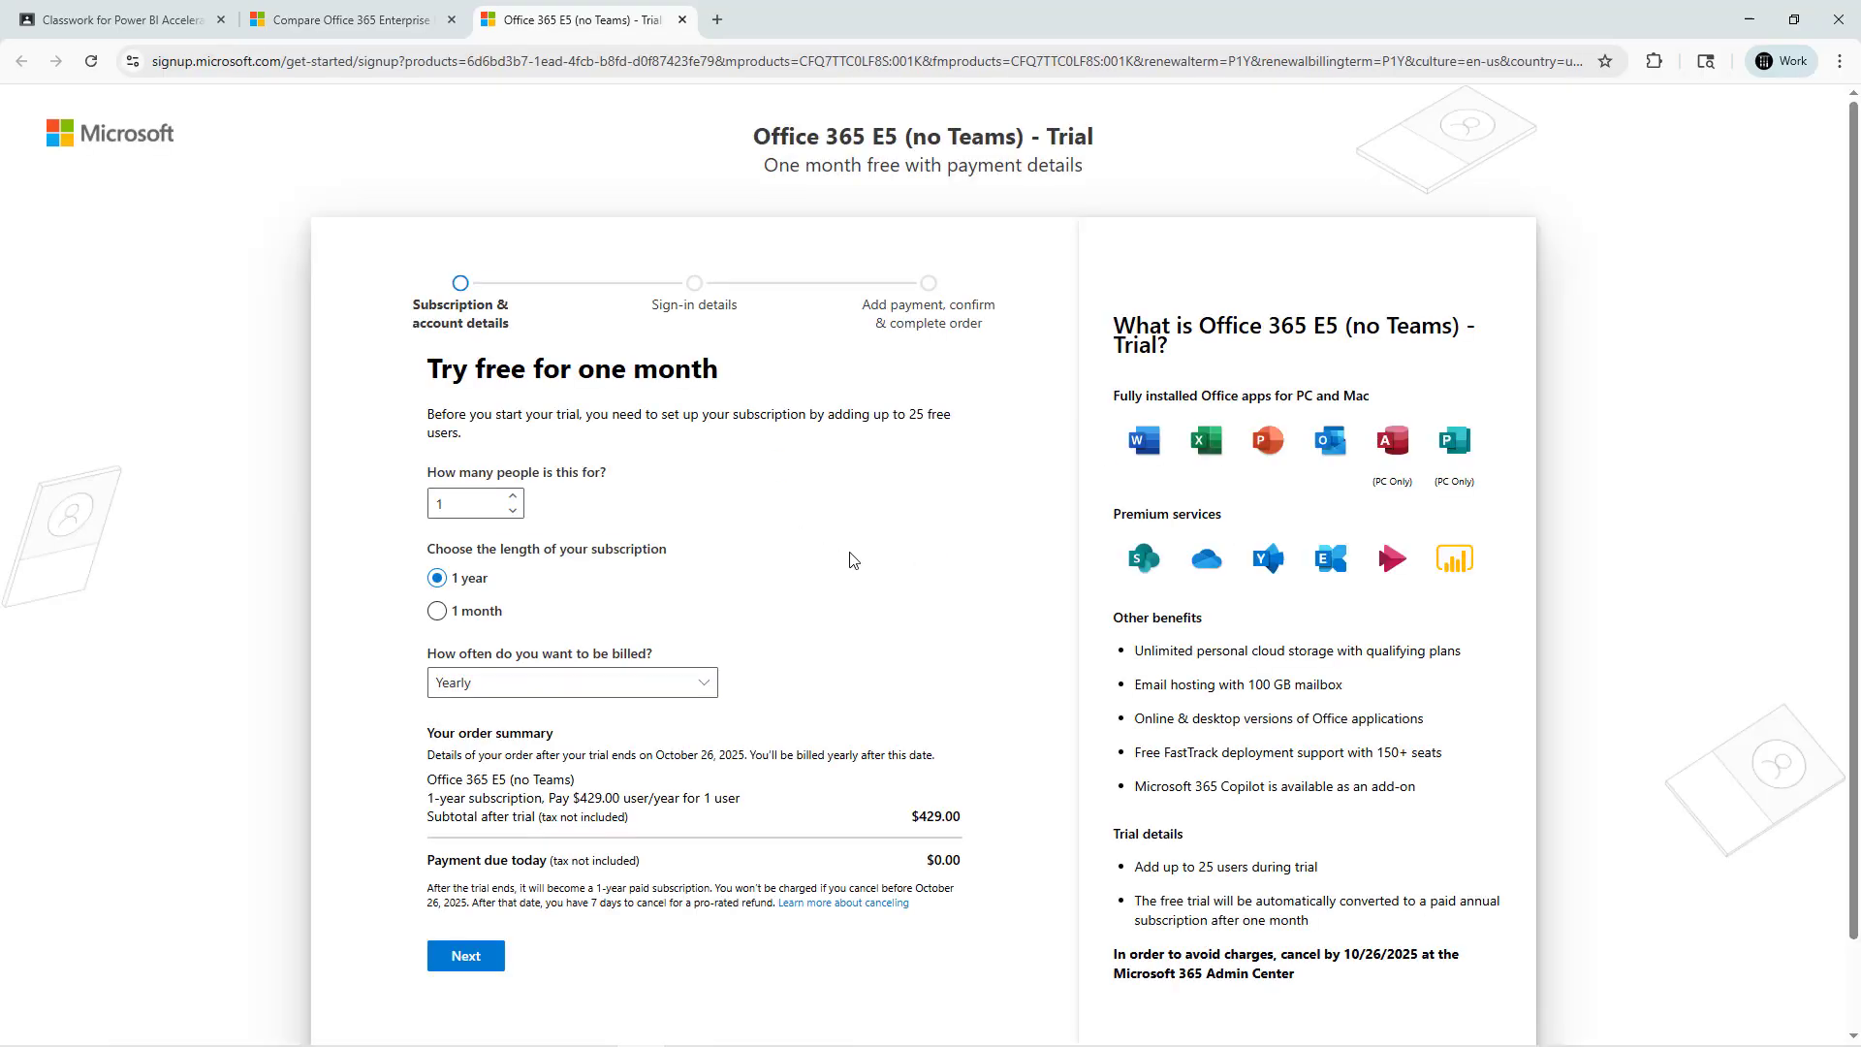
- Return to the Microsoft Learn article and read the passage about creating an onmicrosoft work account
{"action": "left_click", "coordinate": [363, 23]}
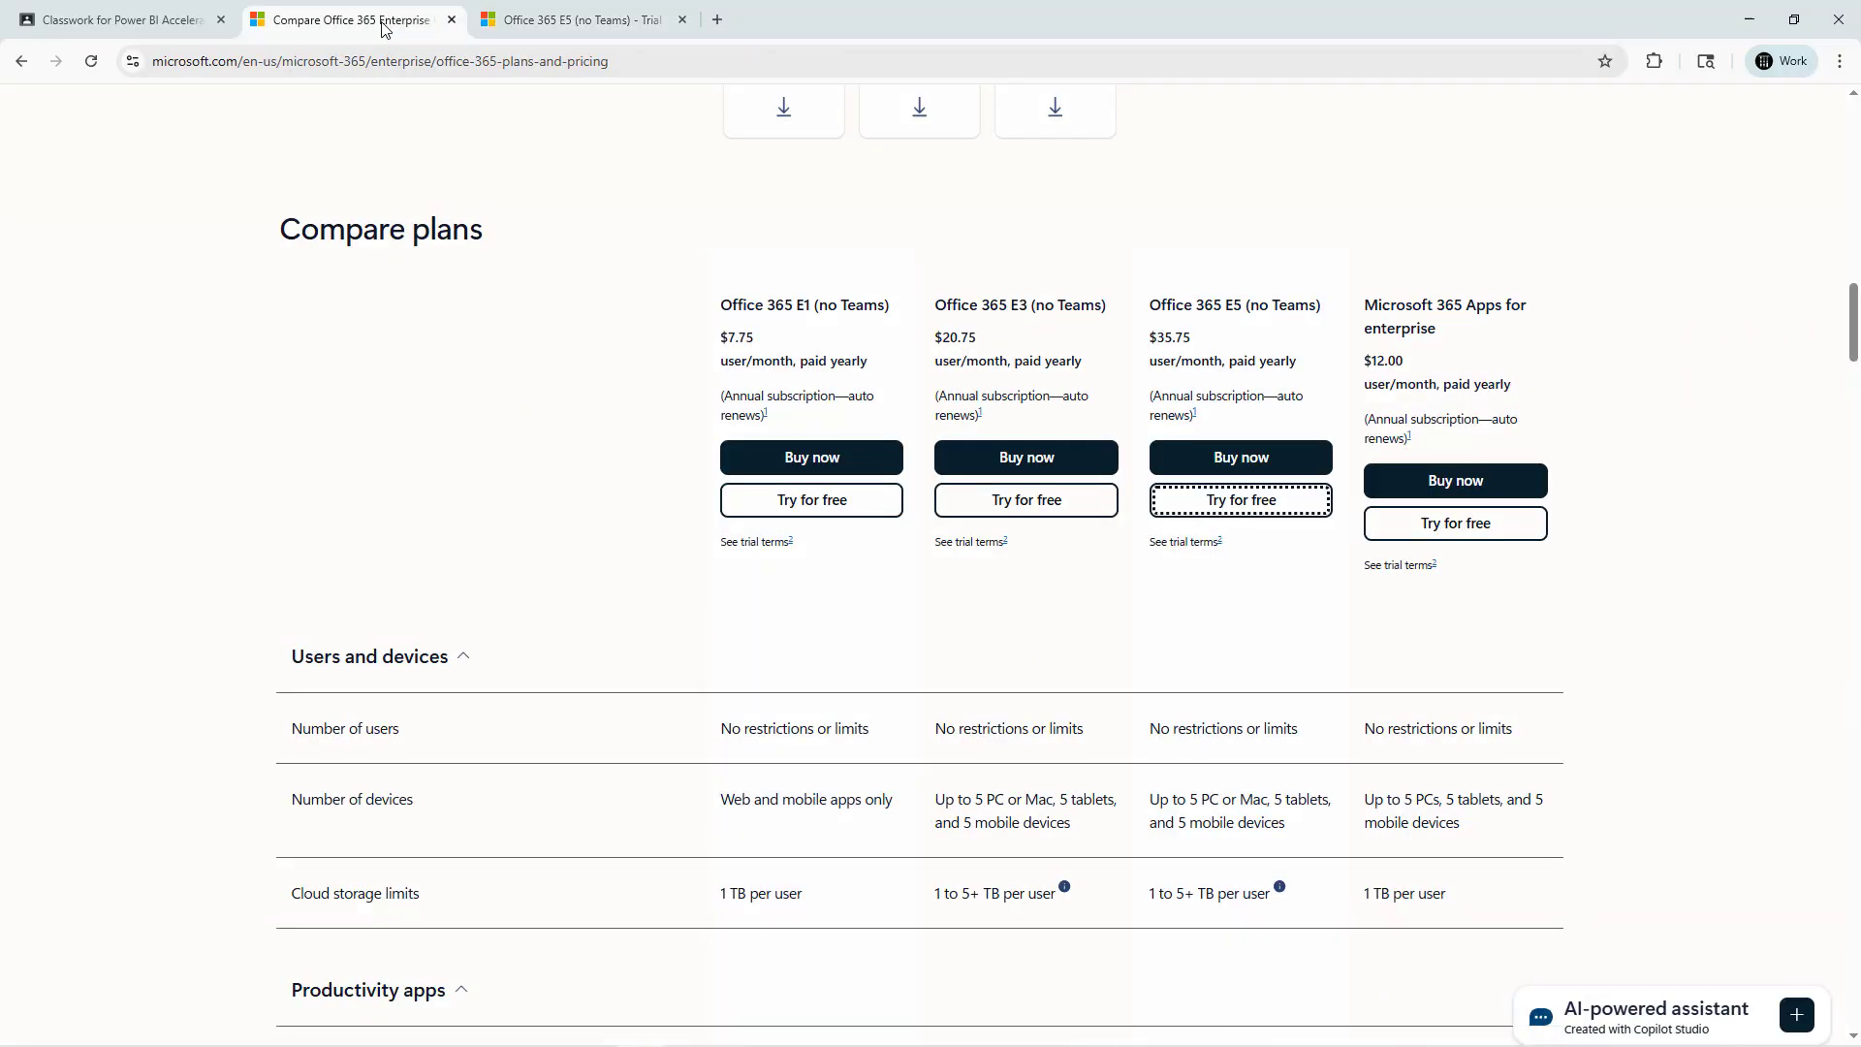
{"action": "key", "text": "alt+Left"}
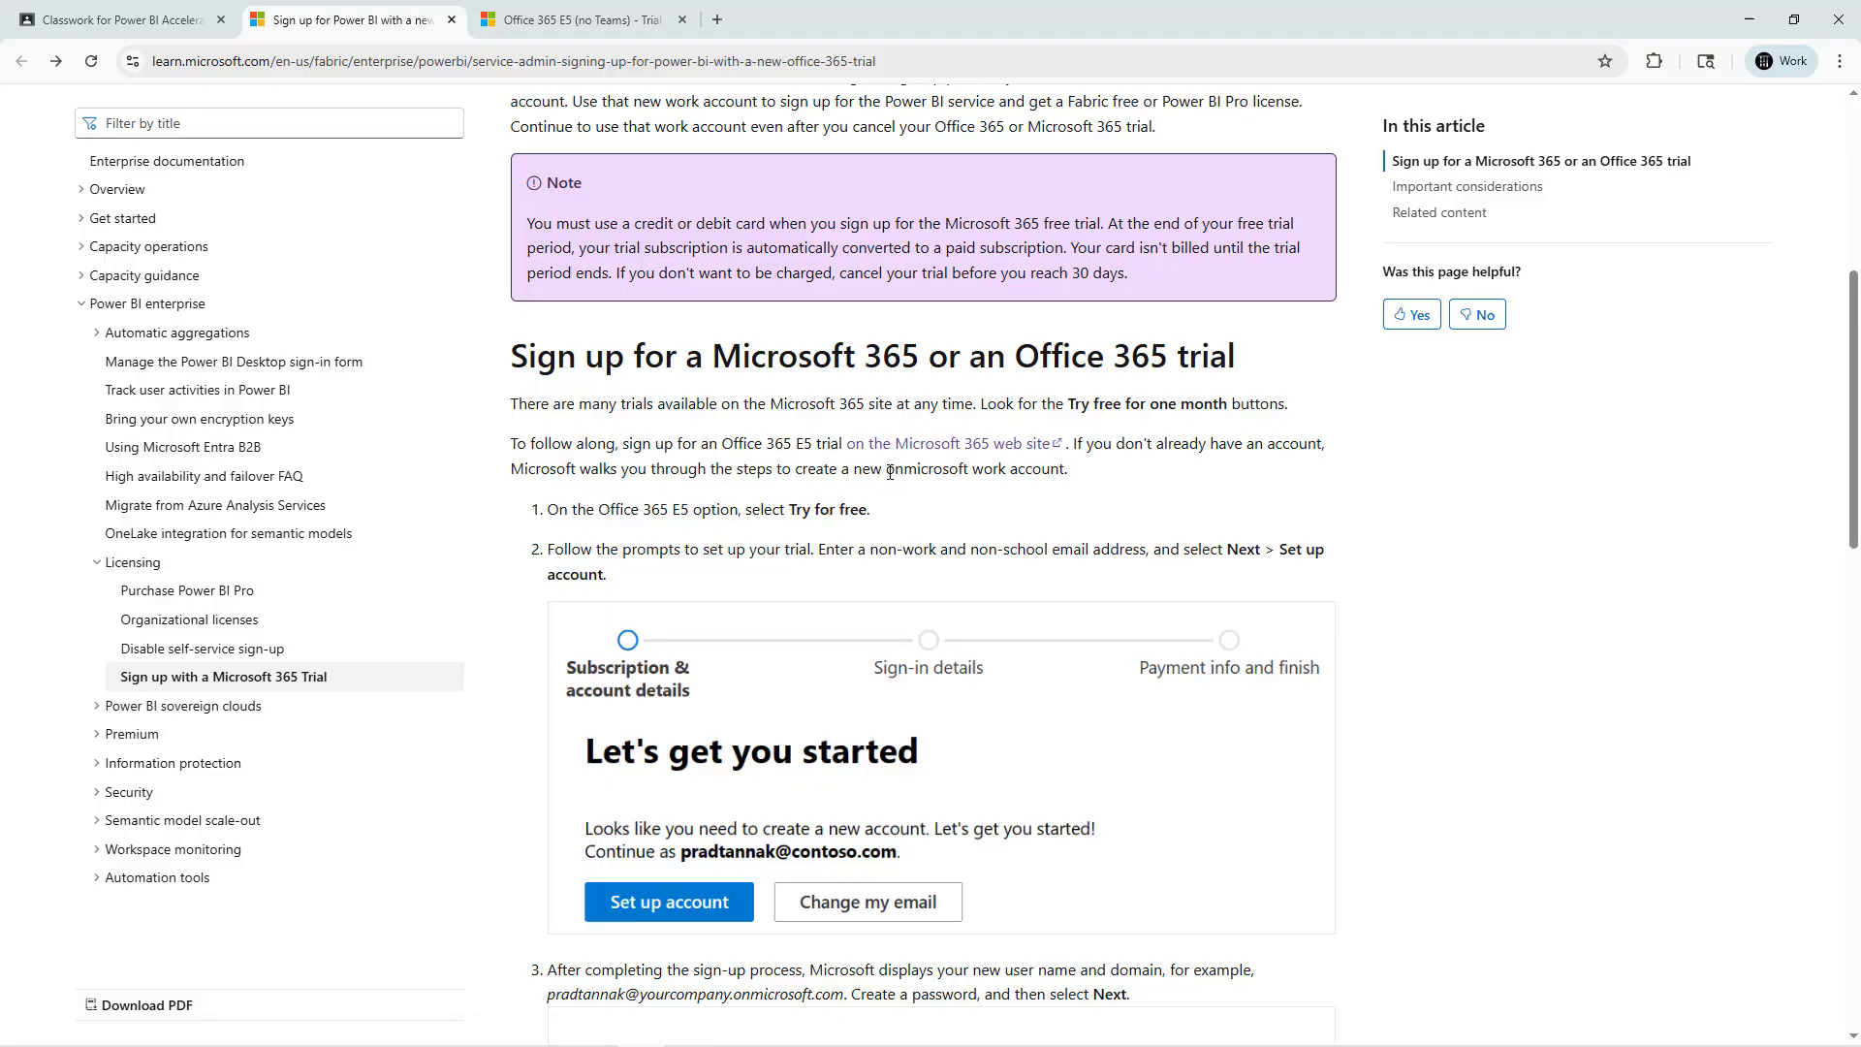
{"action": "left_click_drag", "start_coordinate": [890, 472], "coordinate": [1066, 469]}
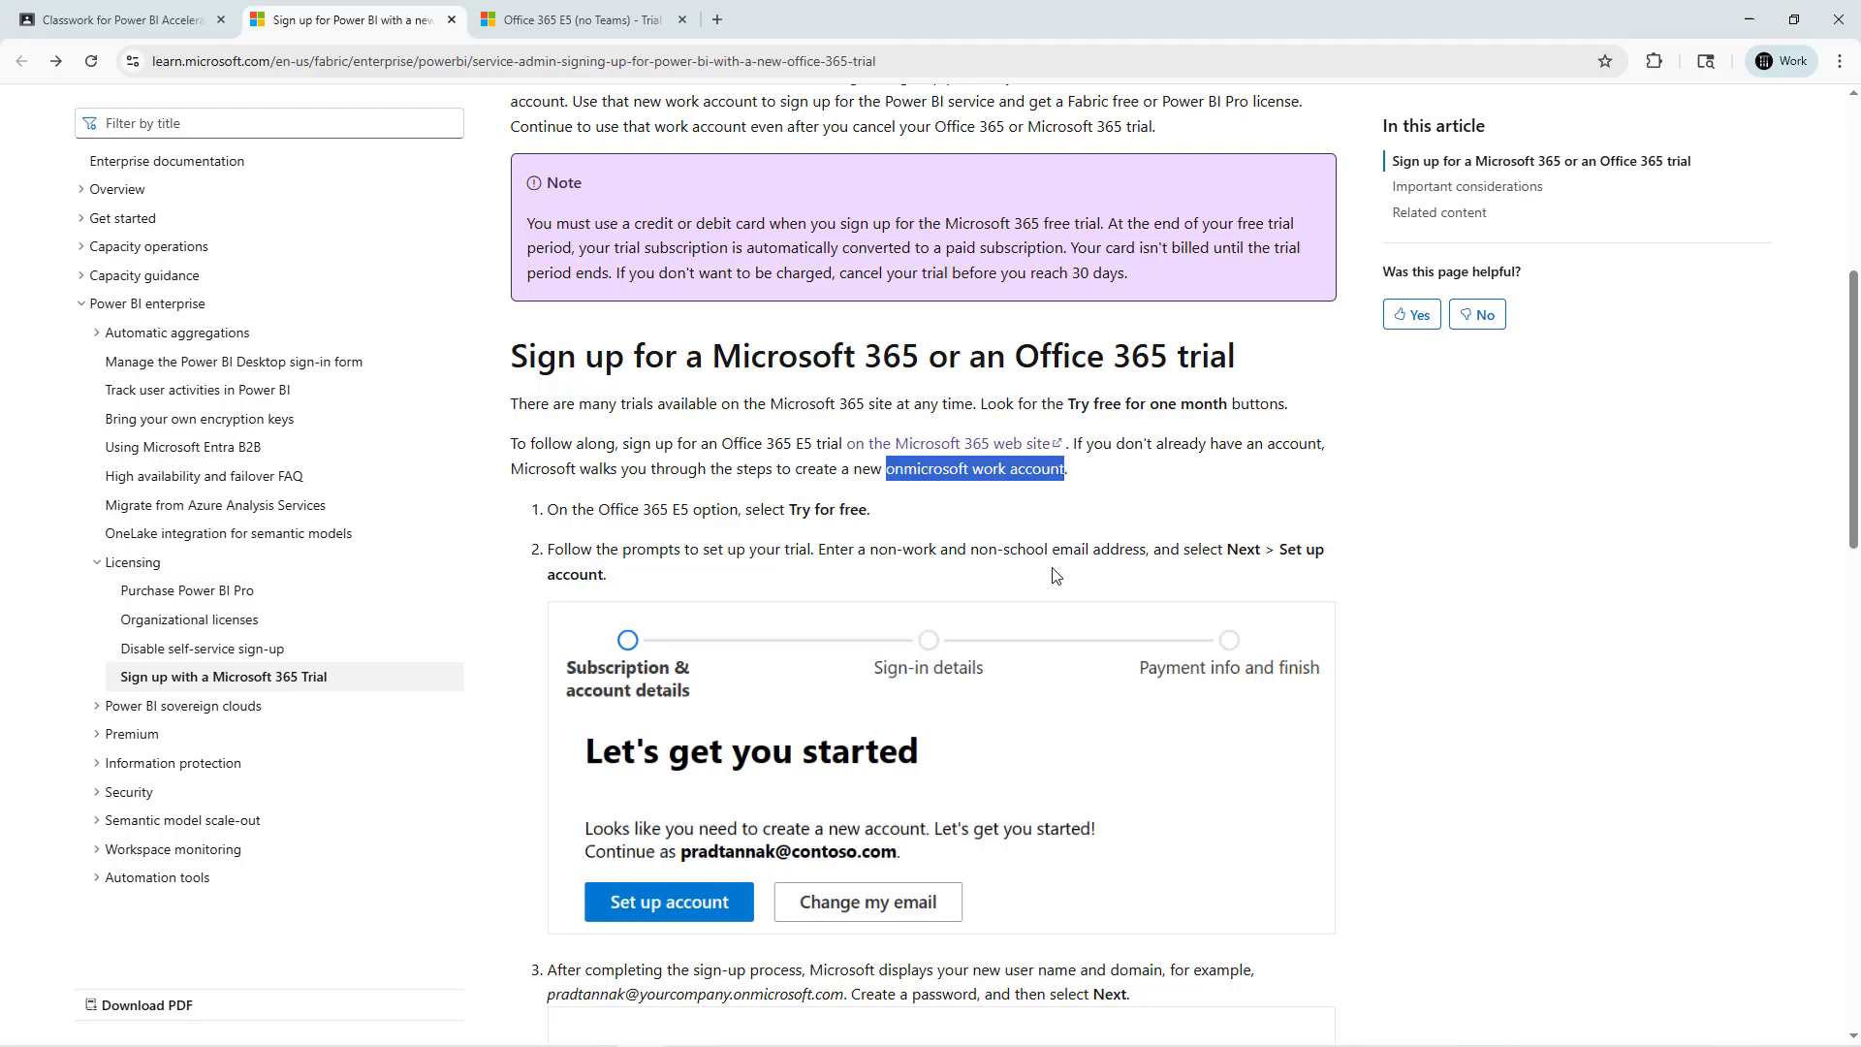
{"action": "left_click", "coordinate": [957, 509]}
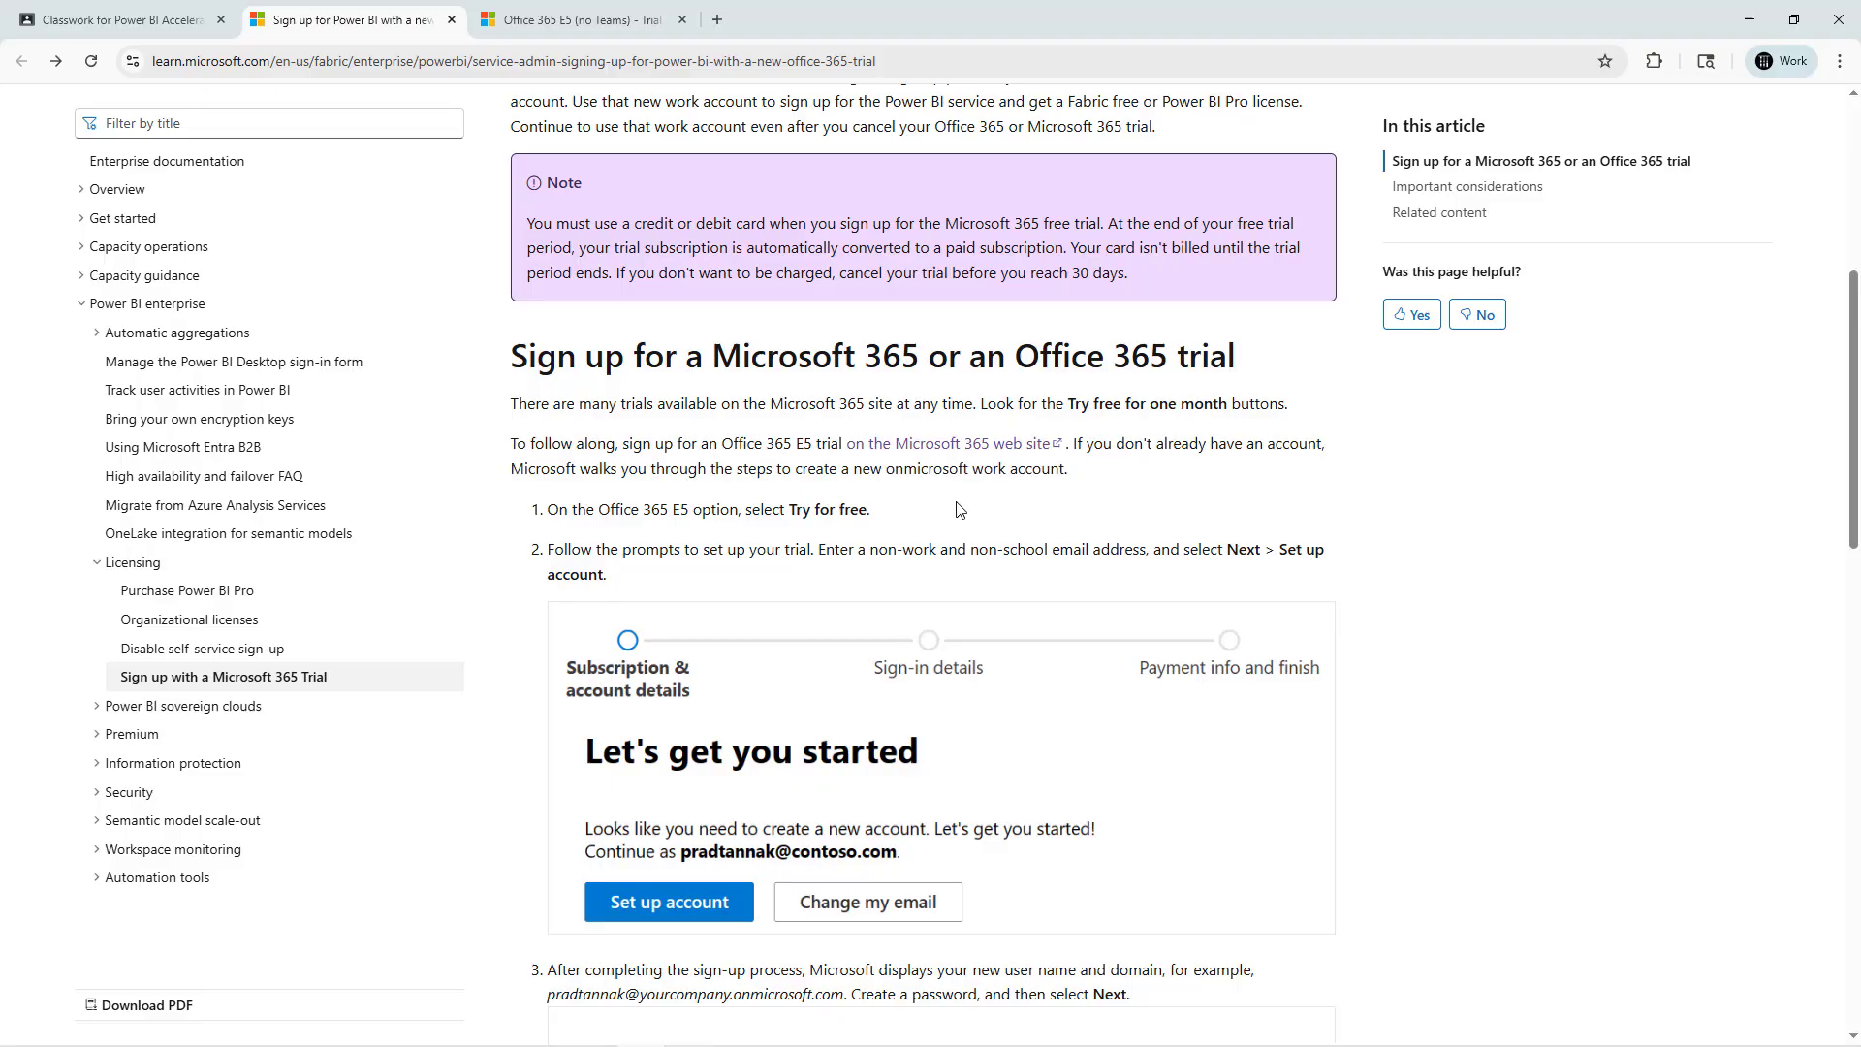
{"action": "left_click_drag", "start_coordinate": [890, 471], "coordinate": [973, 472]}
- Go back to the Classroom assignment and review the report and dashboard tasks under Optimize for Mobile Layout
{"action": "key", "text": "ctrl+shift+Tab"}
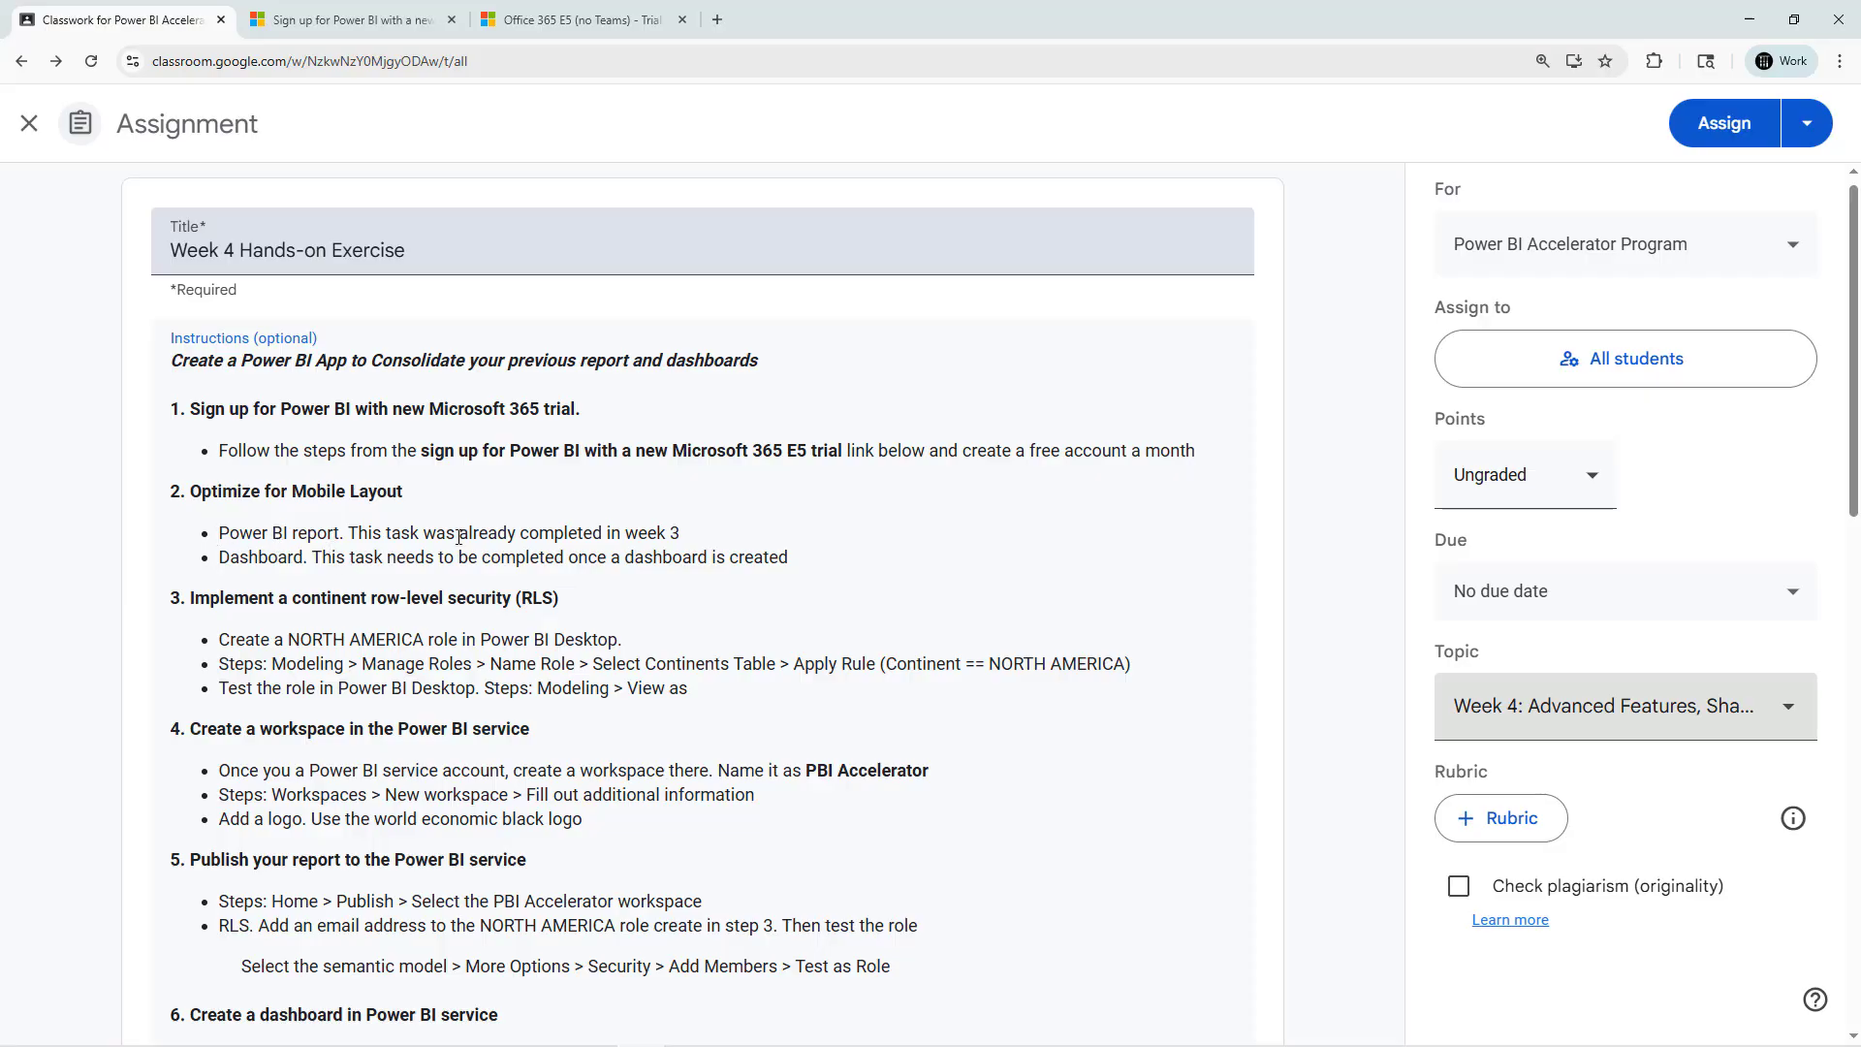
{"action": "left_click_drag", "start_coordinate": [684, 535], "coordinate": [279, 569]}
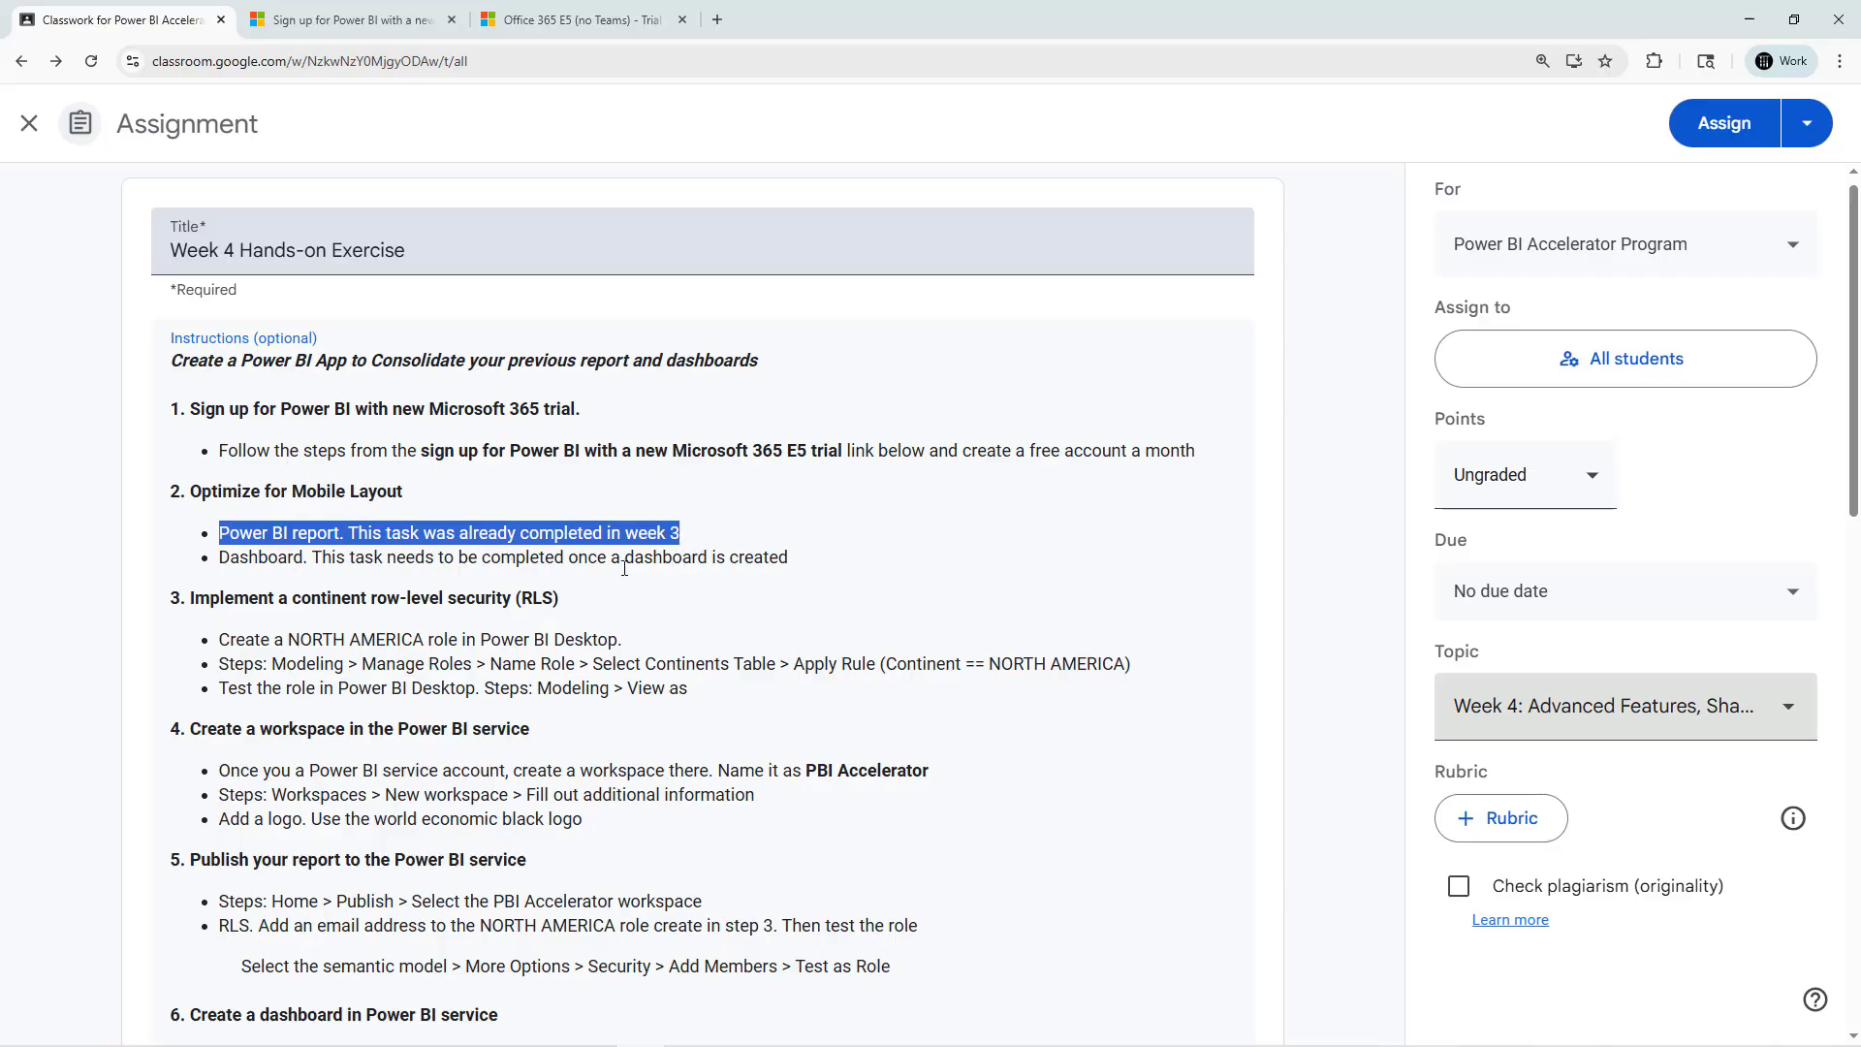
{"action": "left_click", "coordinate": [812, 559]}
{"action": "scroll", "coordinate": [813, 555], "scroll_direction": "down", "scroll_amount": 3}
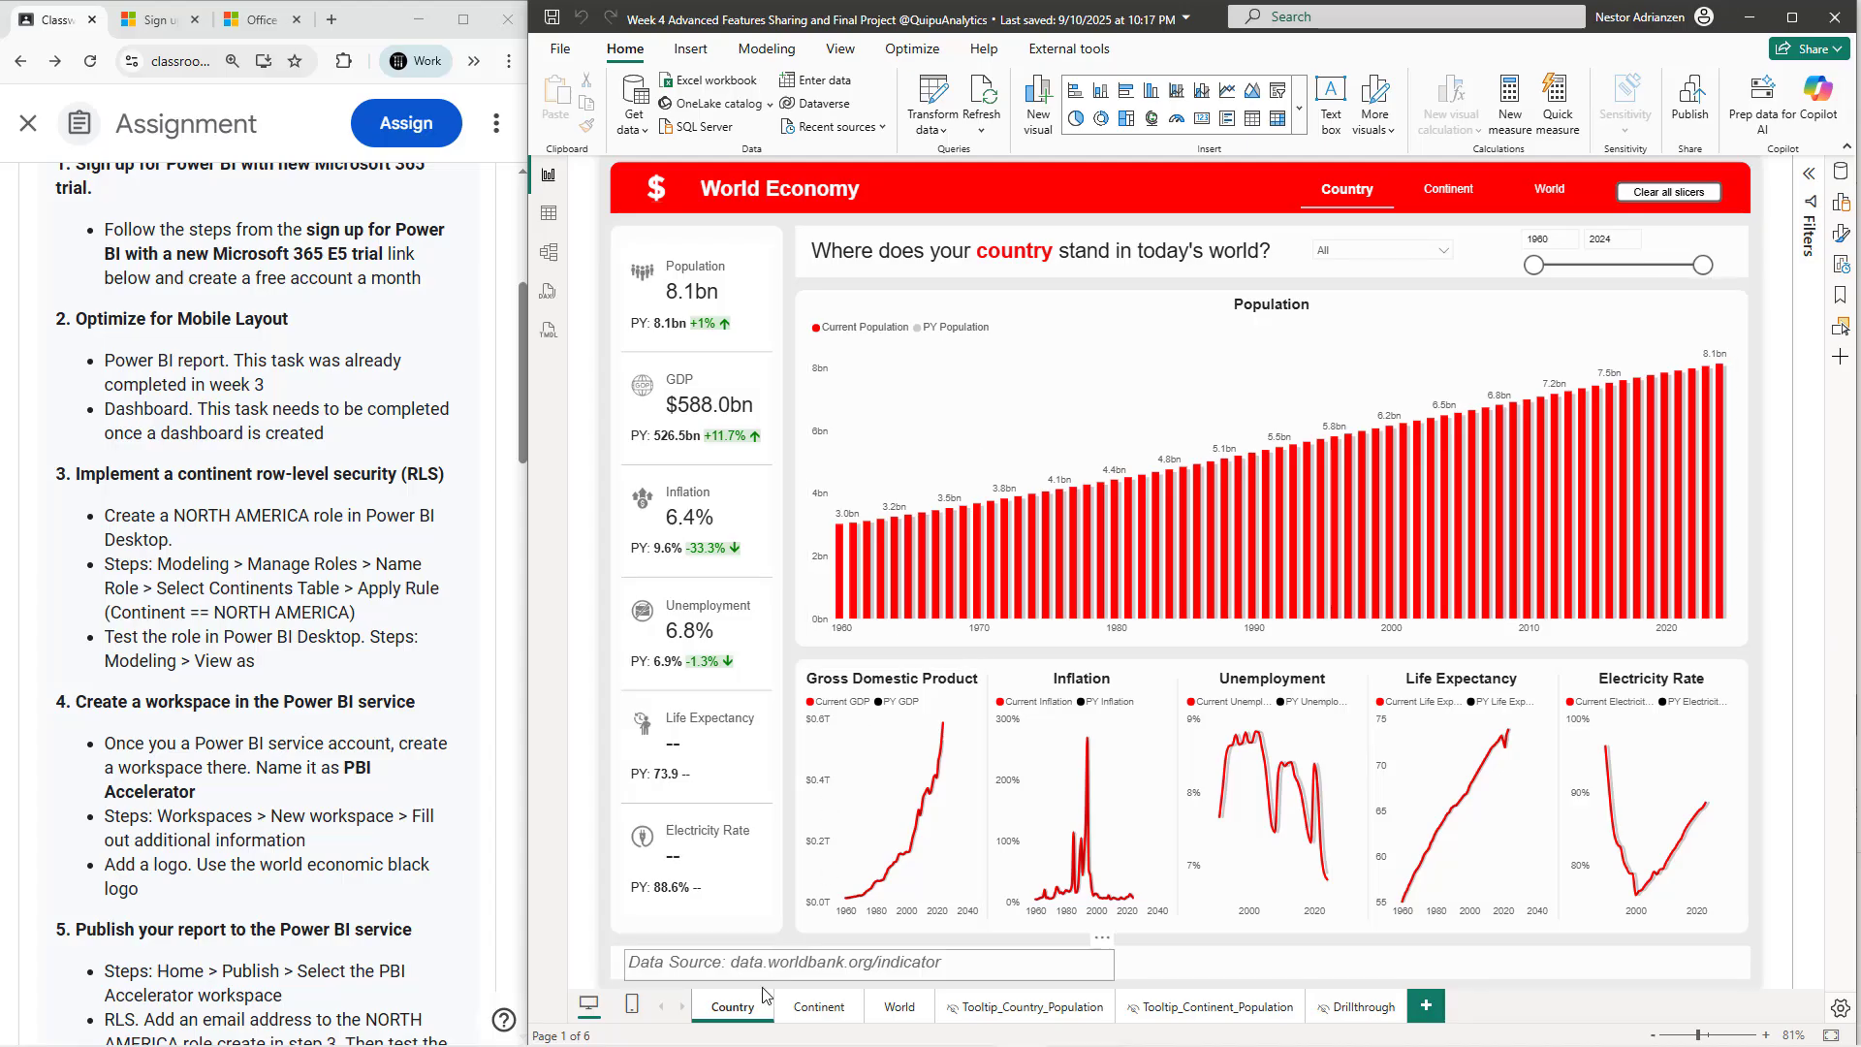
- In Power BI Desktop, change "country" to "continent" in the Continent page's heading and check the choices in the adjacent slicer
{"action": "left_click", "coordinate": [839, 1014]}
{"action": "left_click", "coordinate": [905, 1013]}
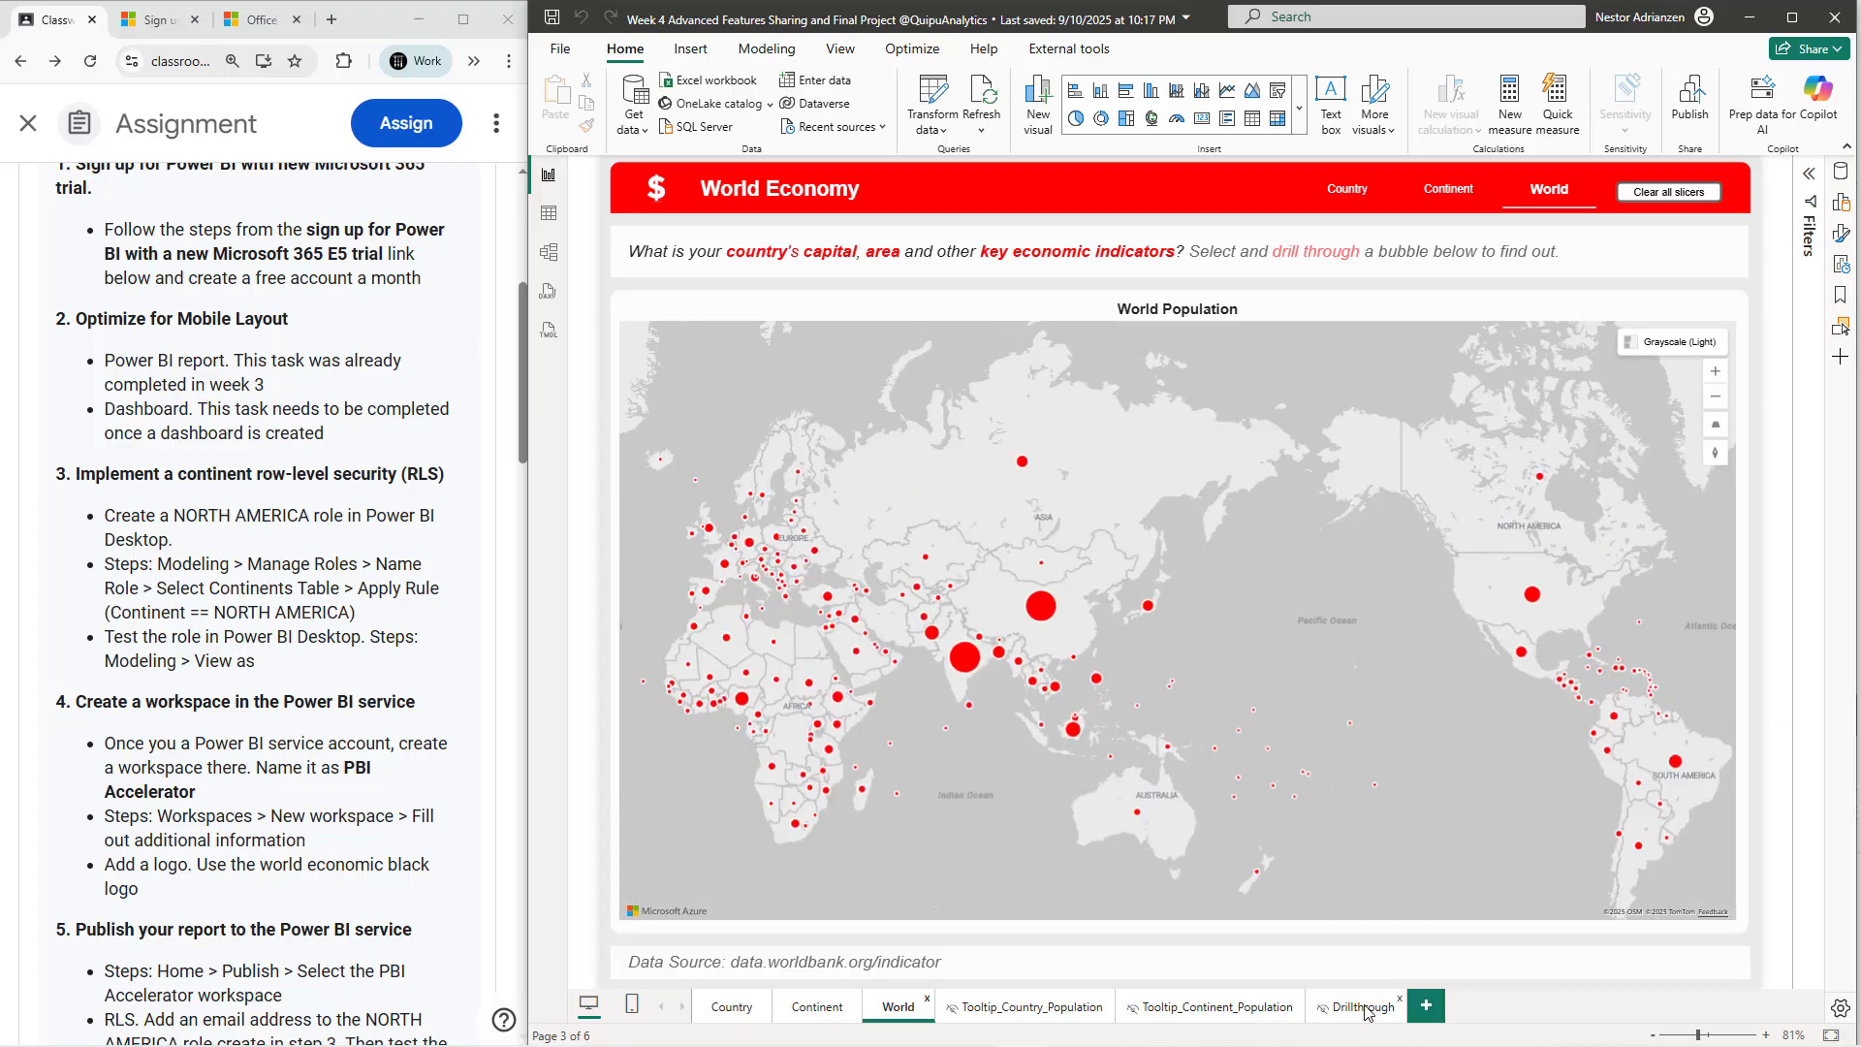
{"action": "left_click", "coordinate": [832, 1013]}
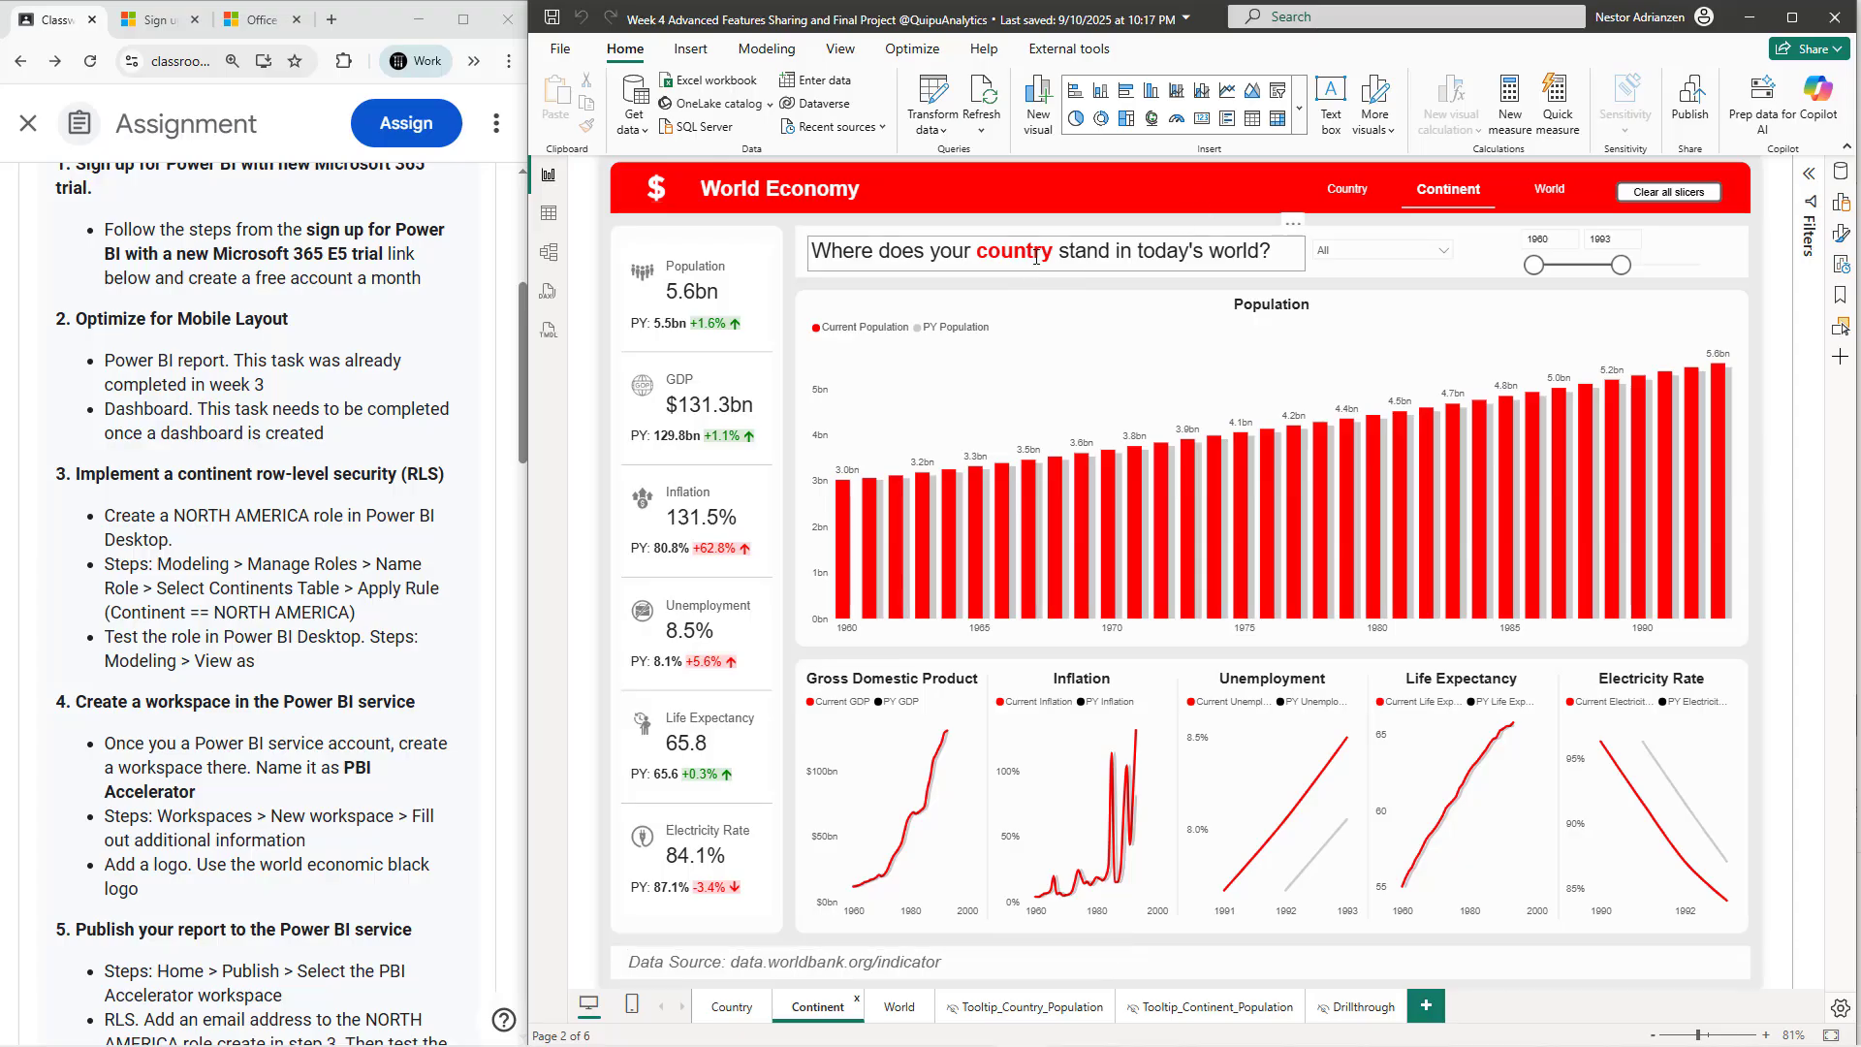
{"action": "left_click_drag", "start_coordinate": [1055, 251], "coordinate": [1000, 258]}
{"action": "type", "text": "n"}
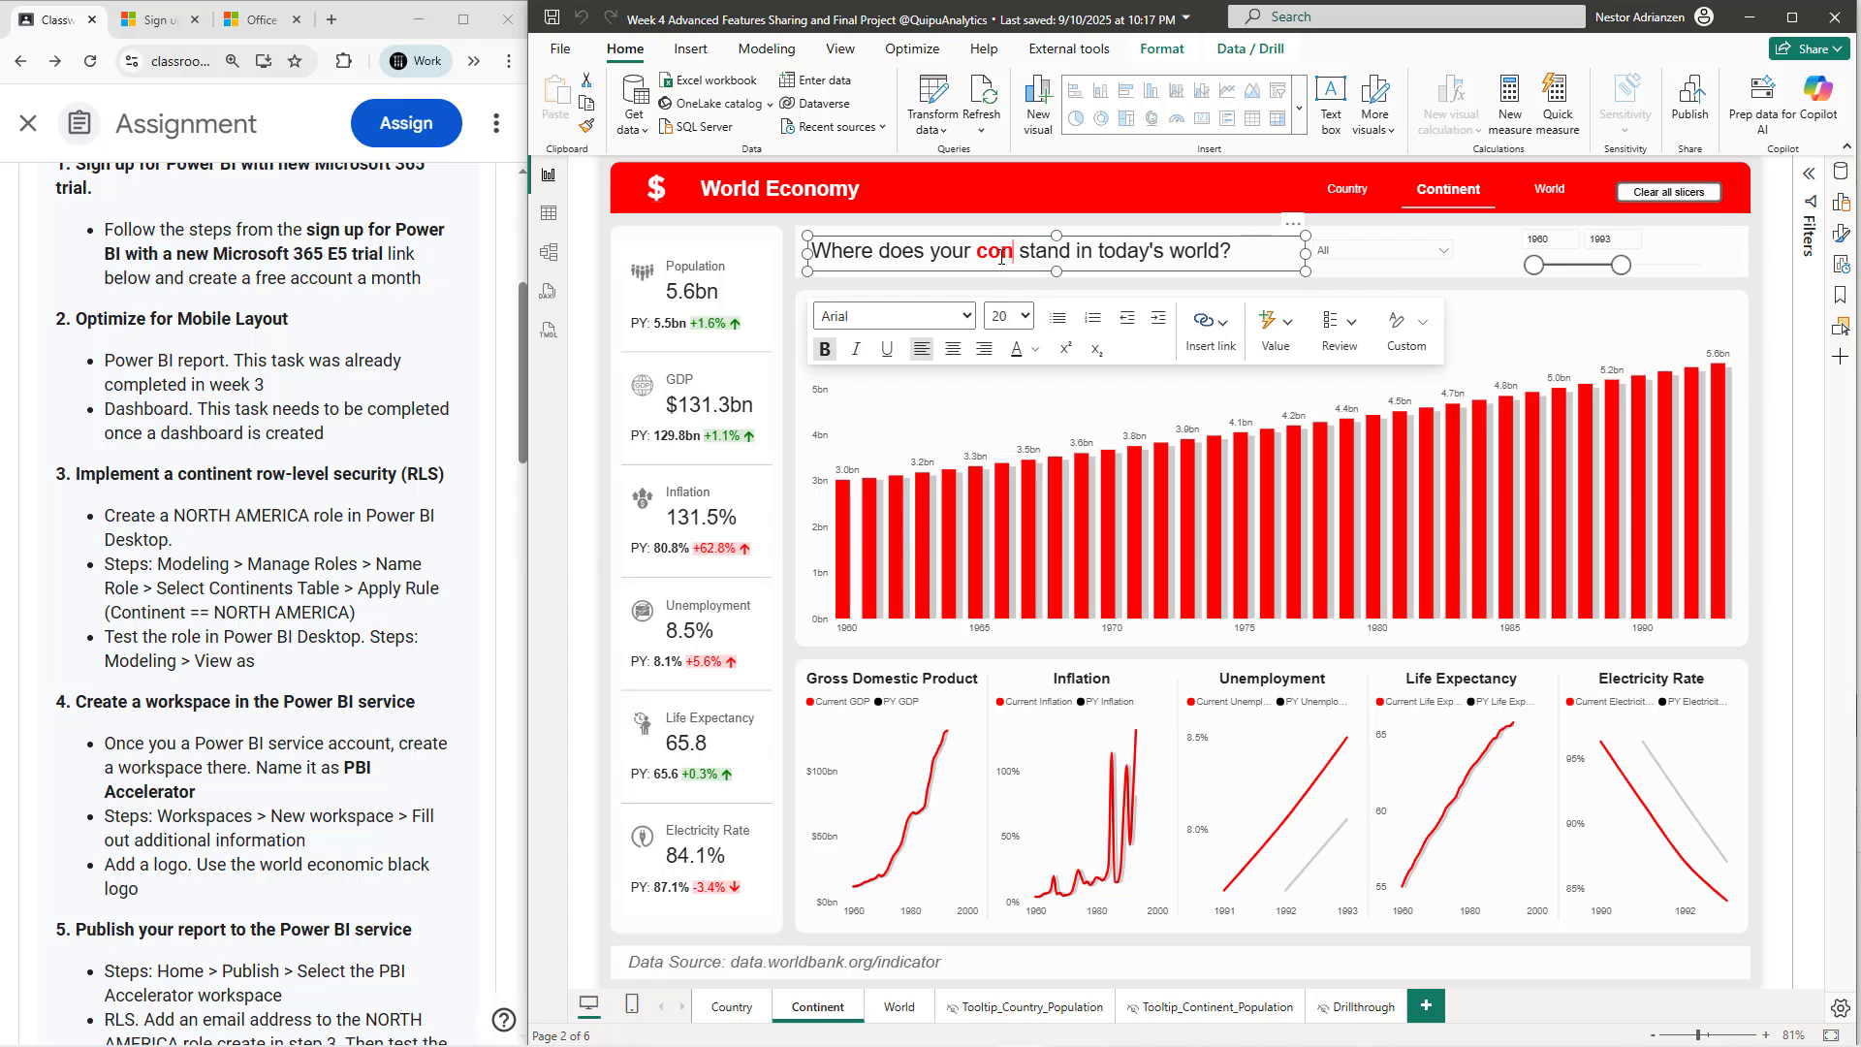
{"action": "type", "text": "tinent"}
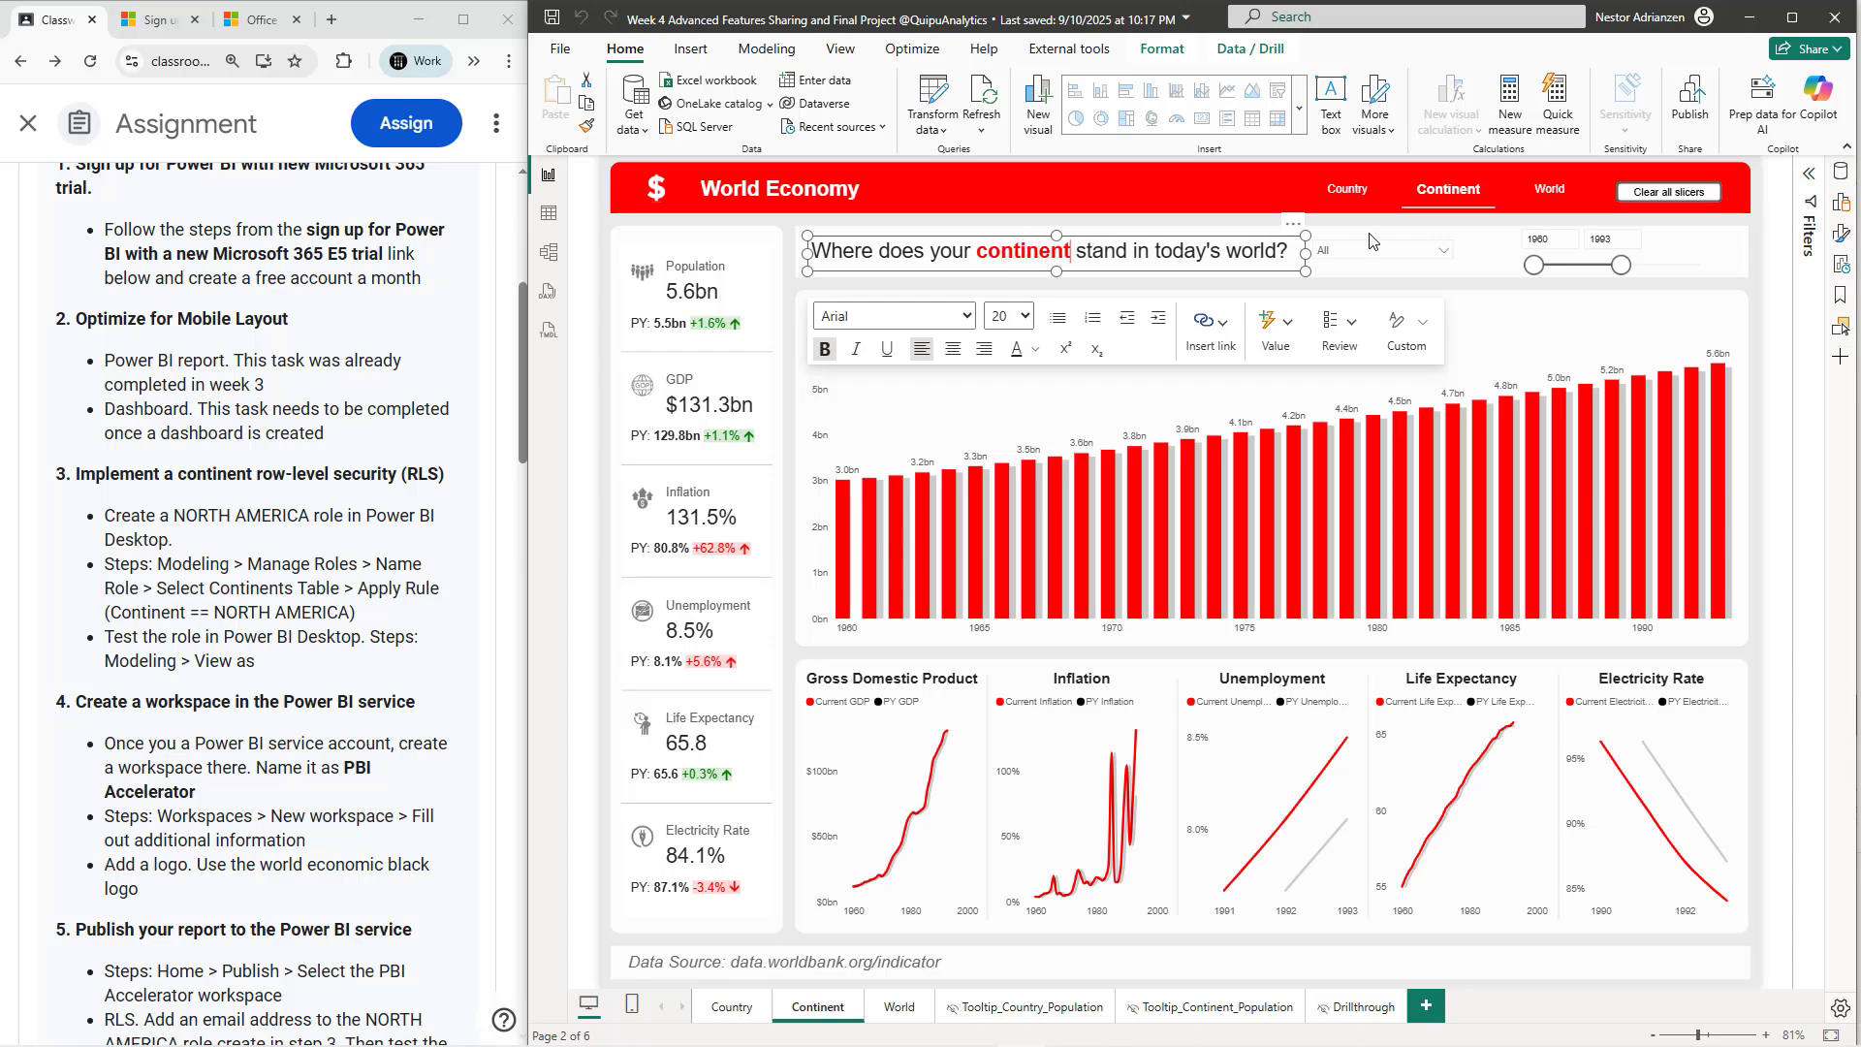
{"action": "left_click", "coordinate": [1443, 256]}
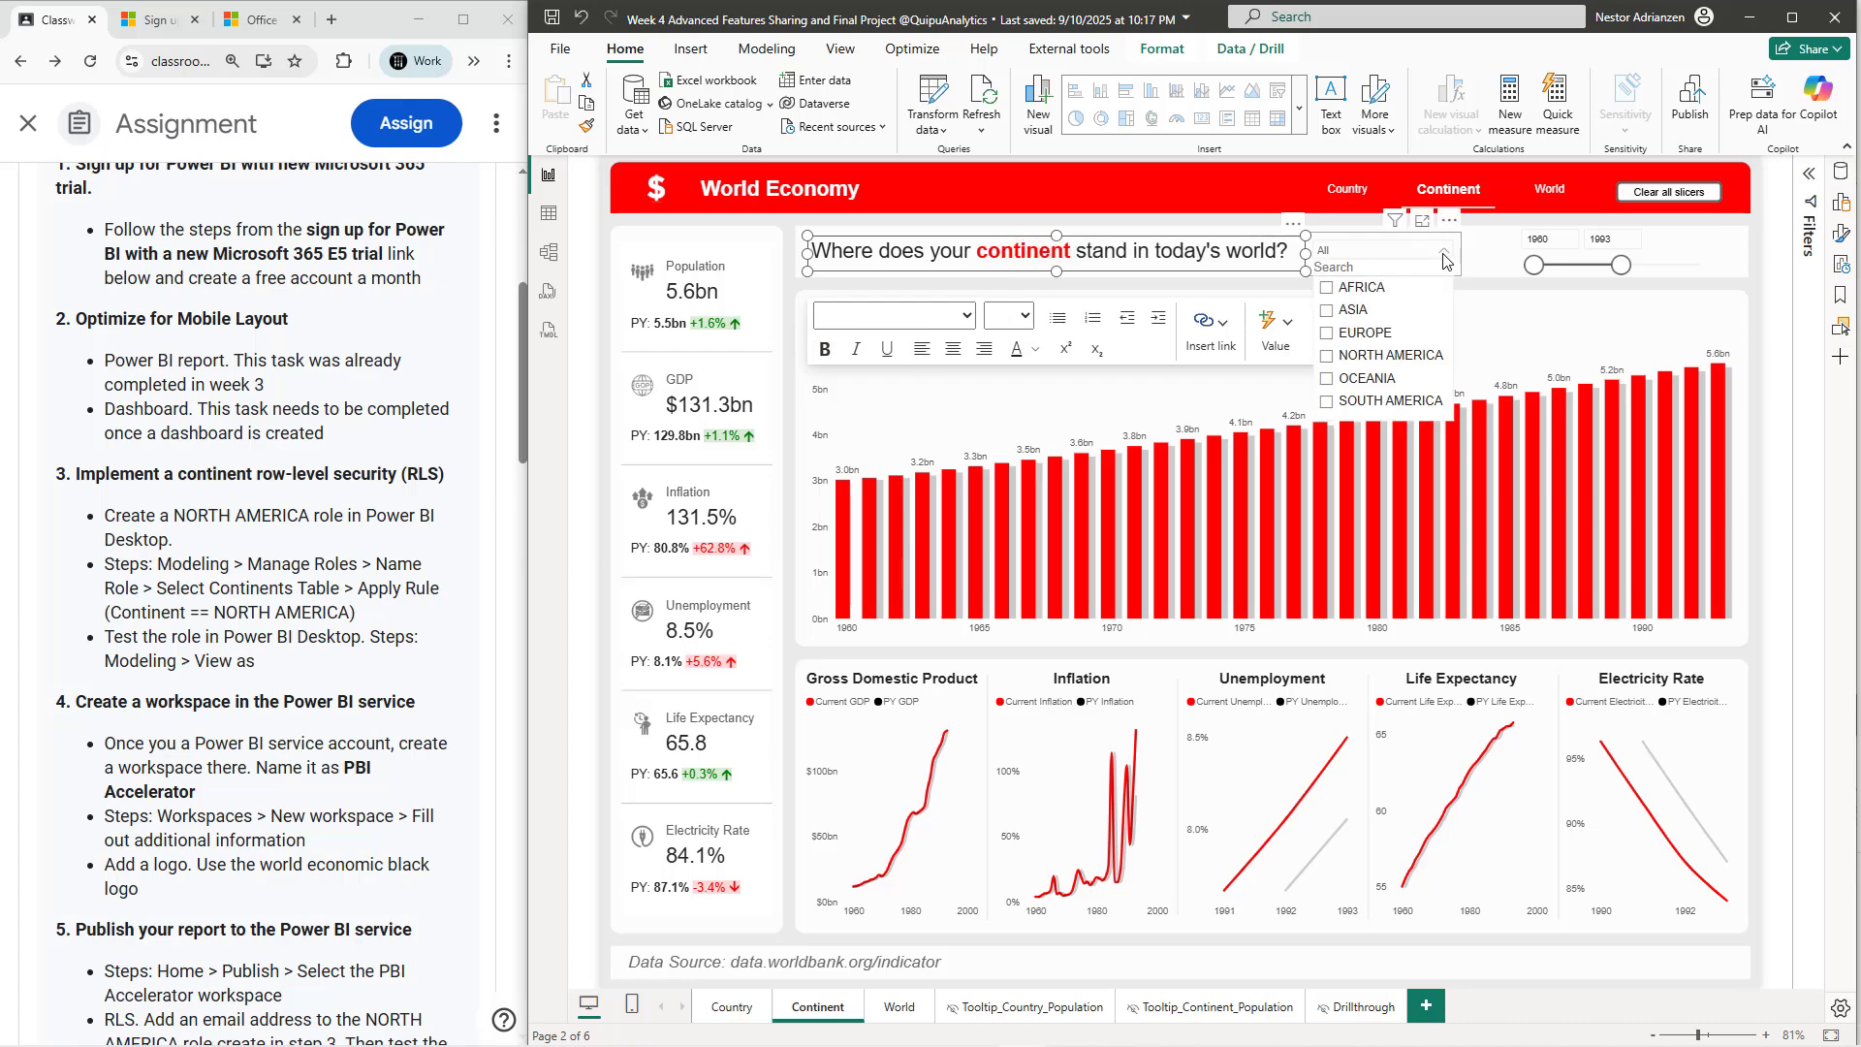
{"action": "left_click", "coordinate": [1480, 270]}
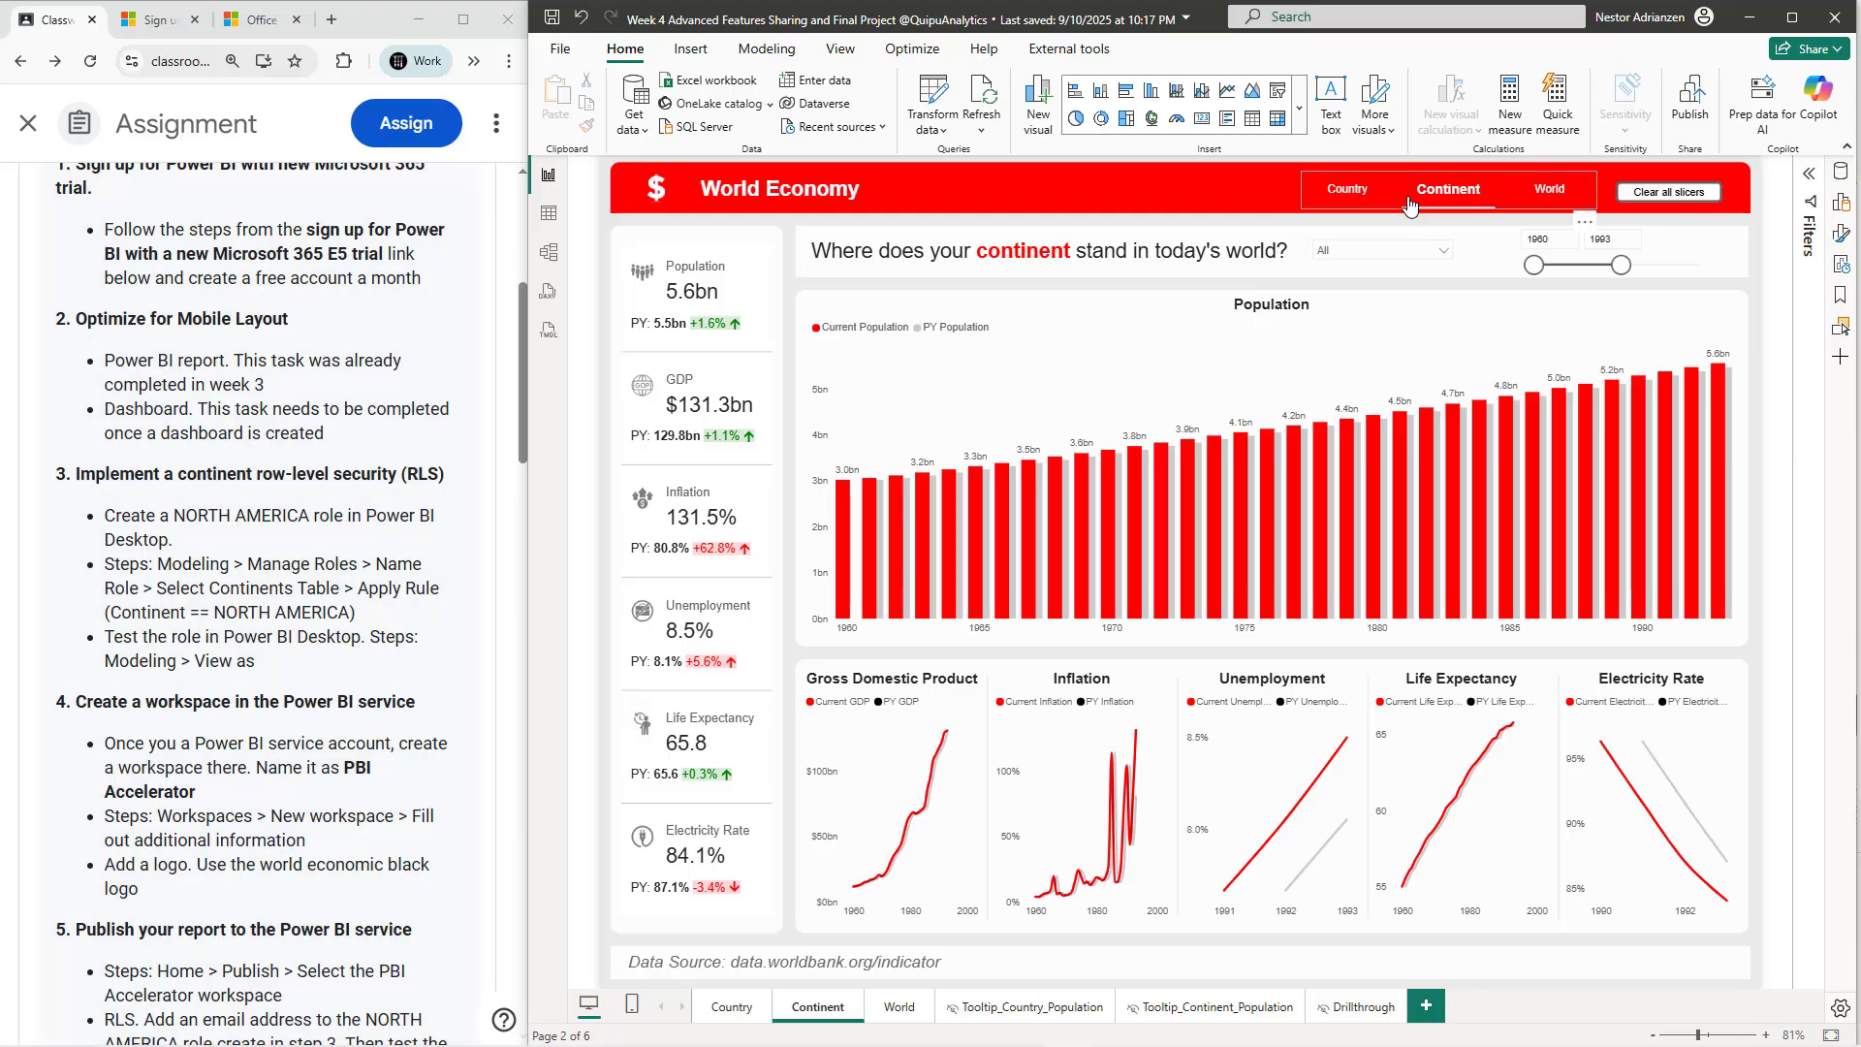
- Create a new security role named NORTH AMERICA
{"action": "left_click", "coordinate": [767, 50]}
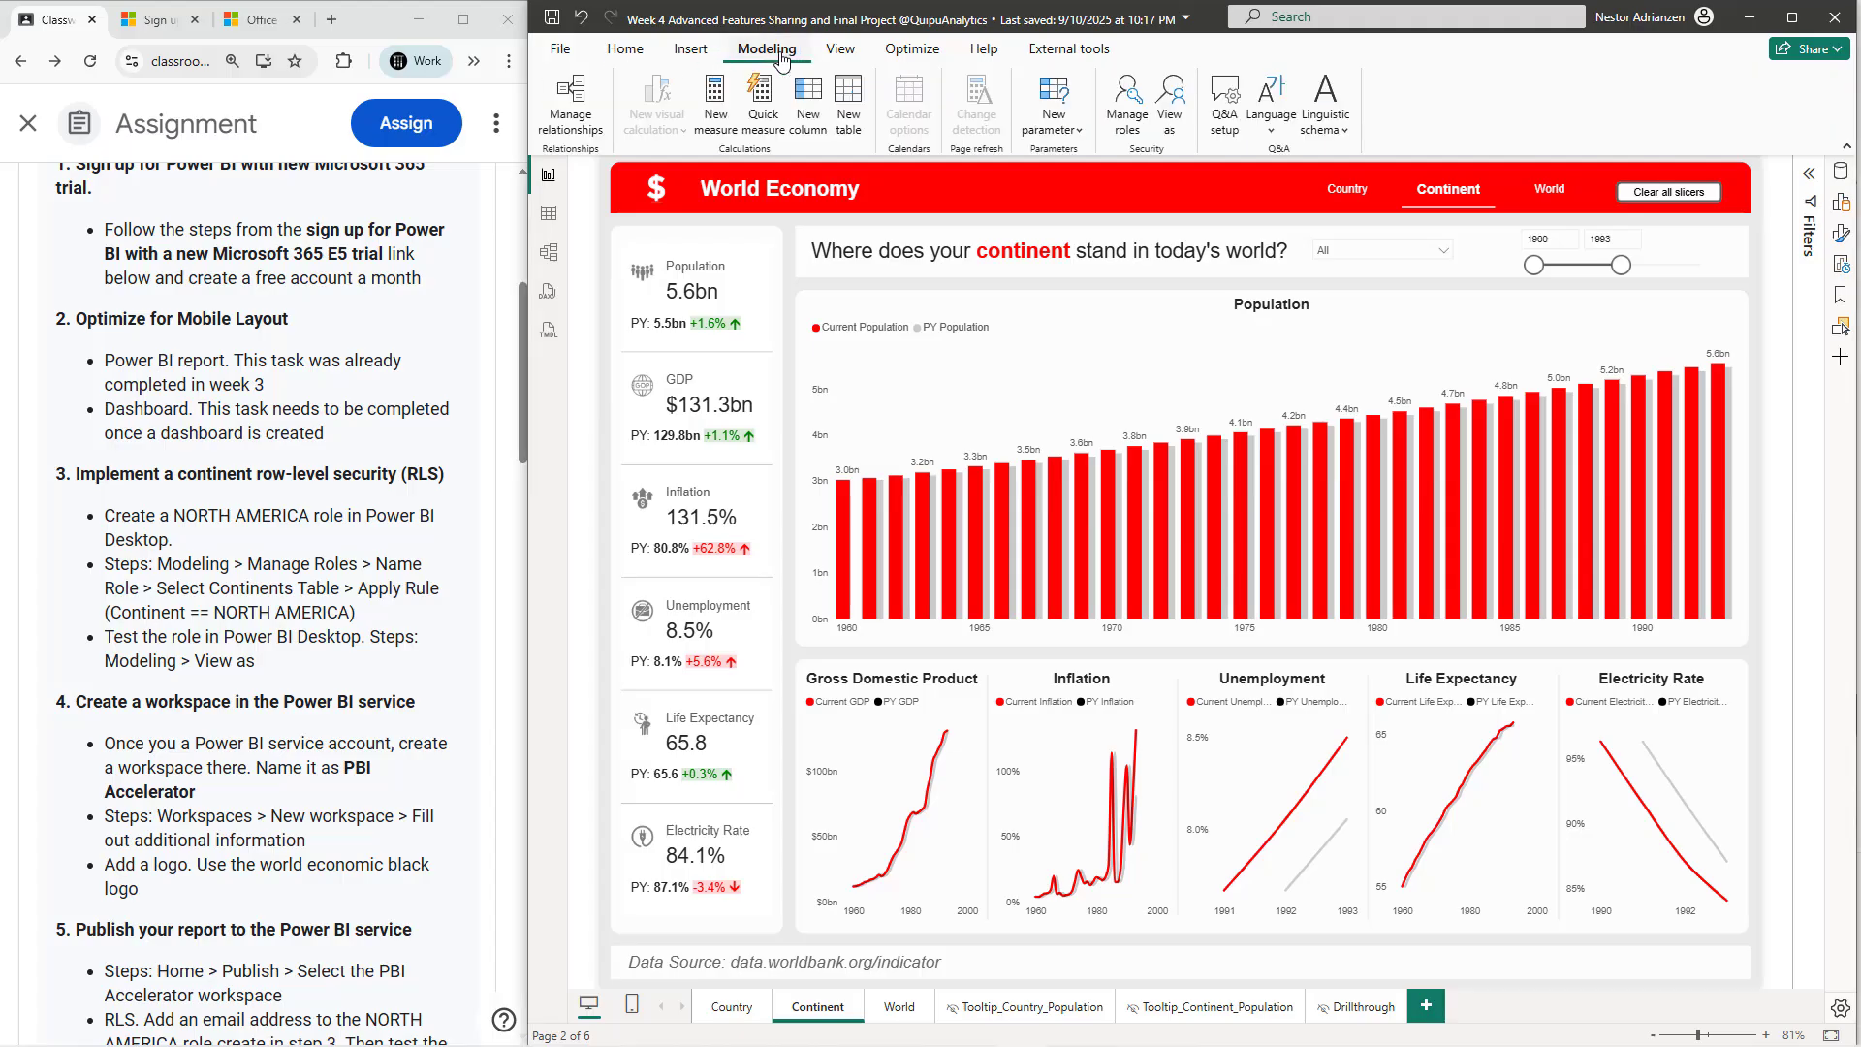
{"action": "left_click", "coordinate": [1130, 120]}
{"action": "left_click", "coordinate": [765, 385]}
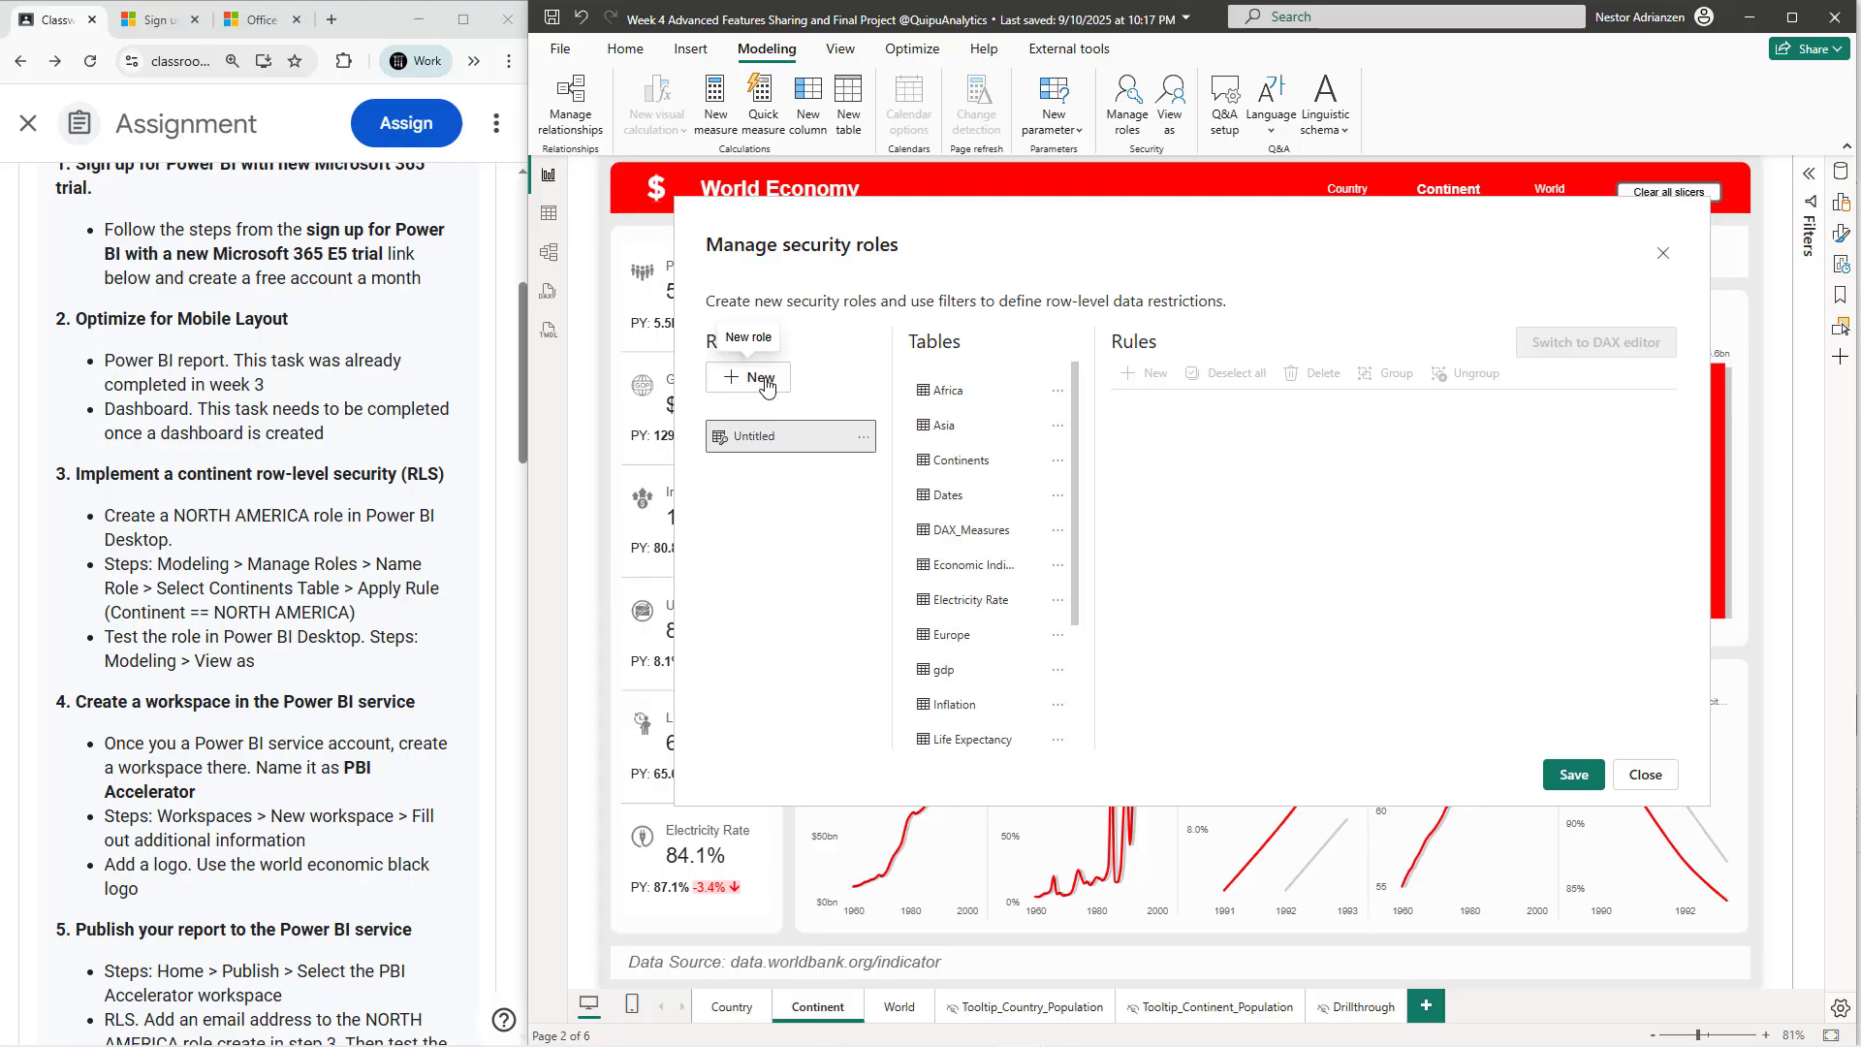
{"action": "type", "text": "NORTH"}
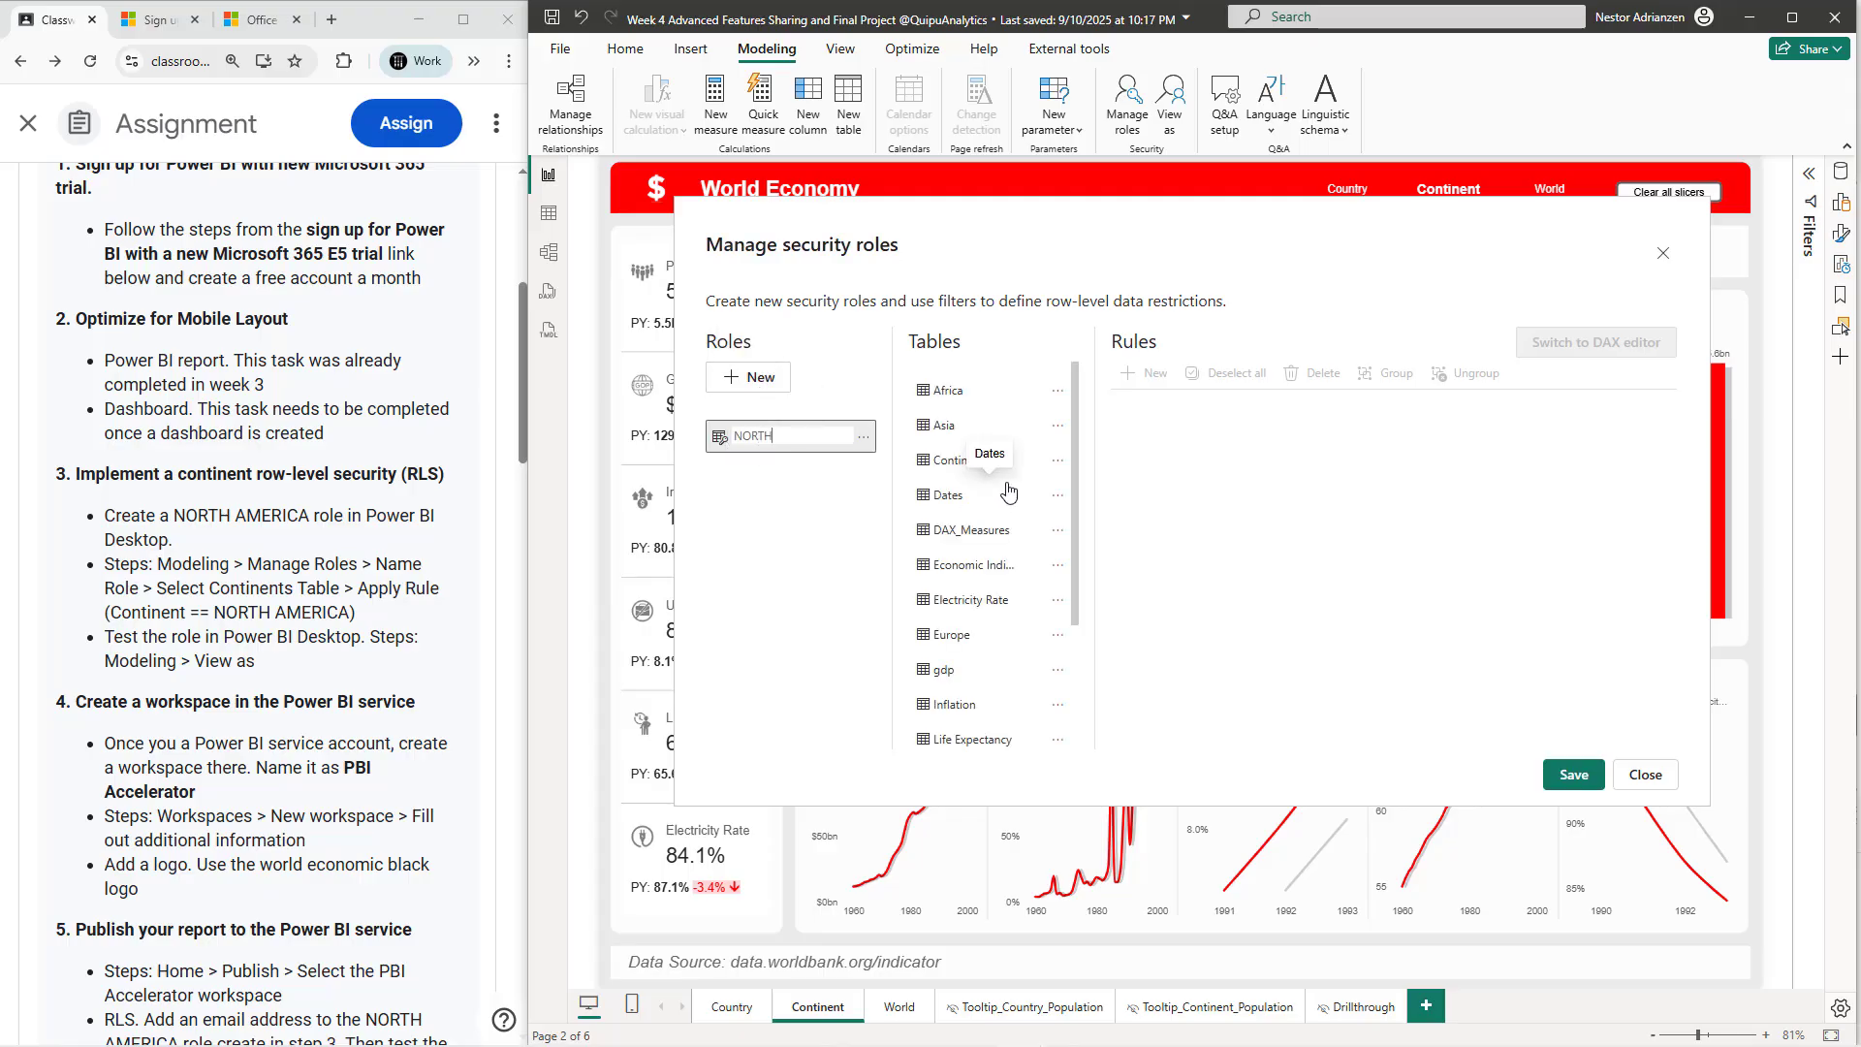
{"action": "type", "text": " MMERICA"}
{"action": "key", "text": "Return"}
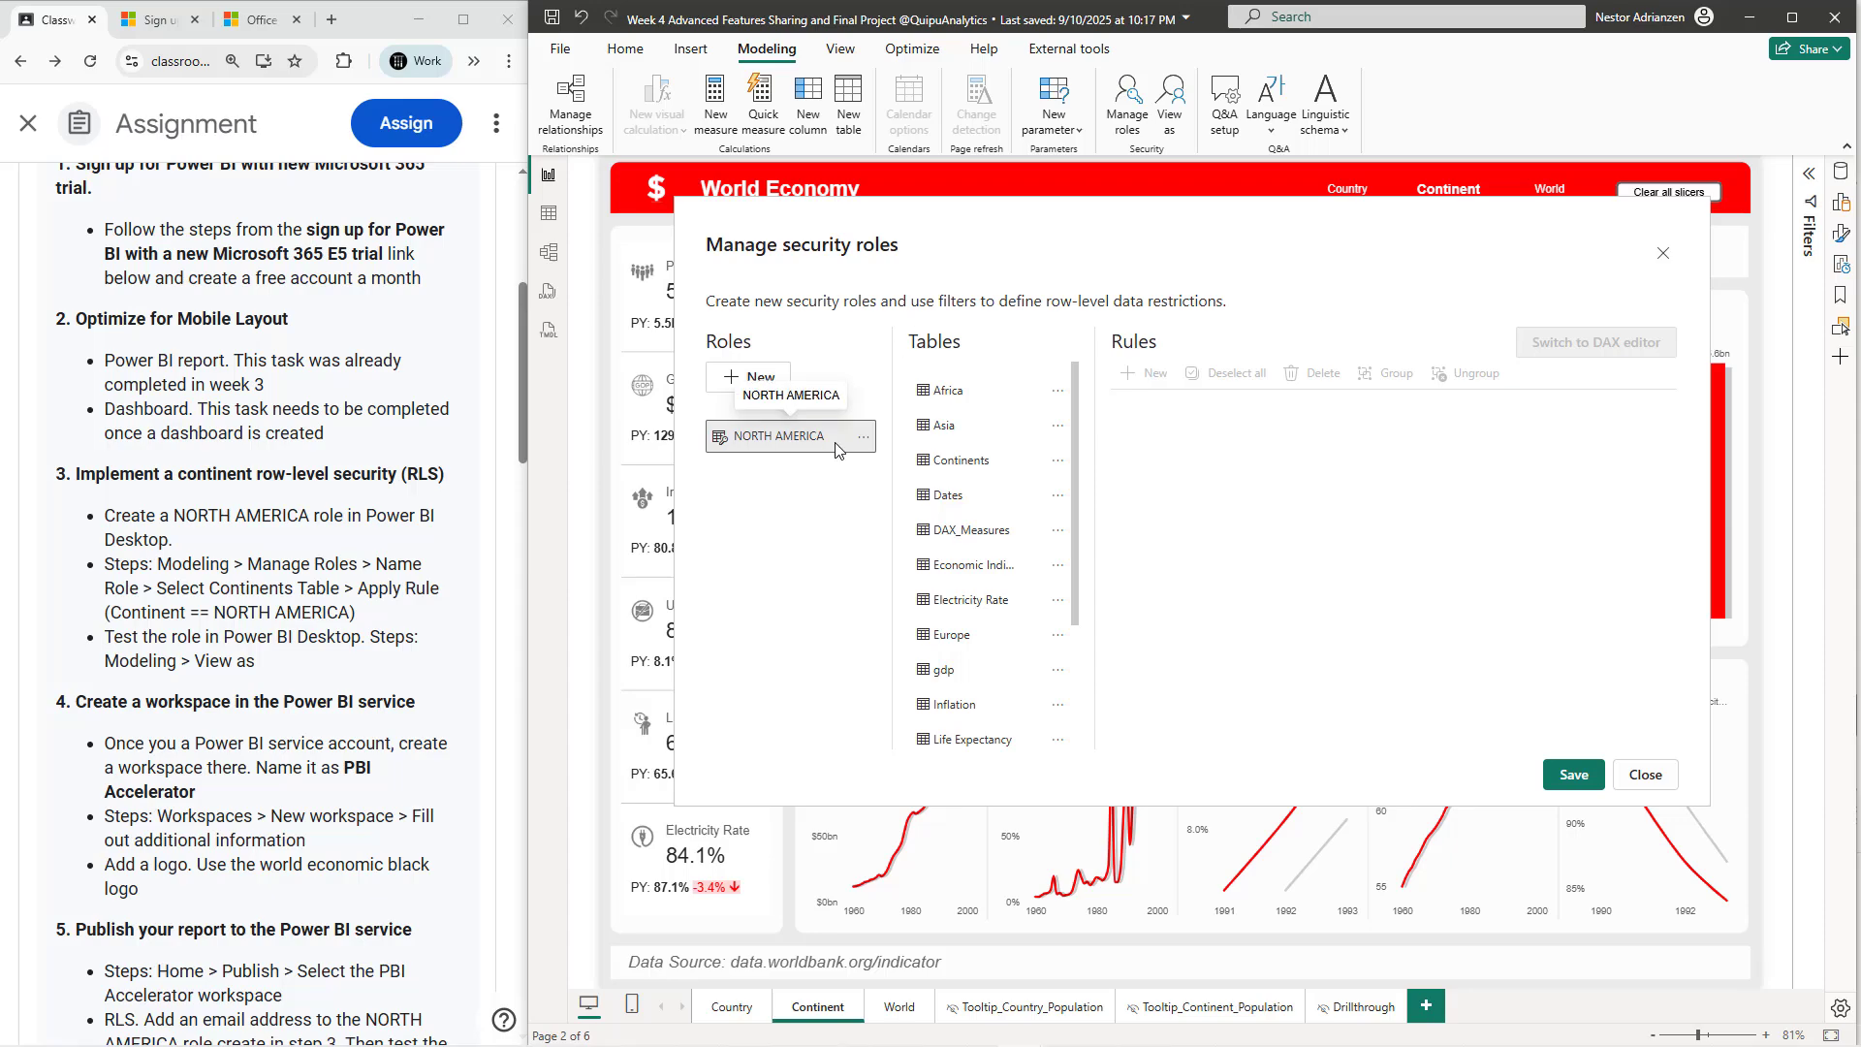
- Restrict the role with a Continents table rule where Continent equals NORTH AMERICA, then save and close the security roles
{"action": "left_click", "coordinate": [970, 467]}
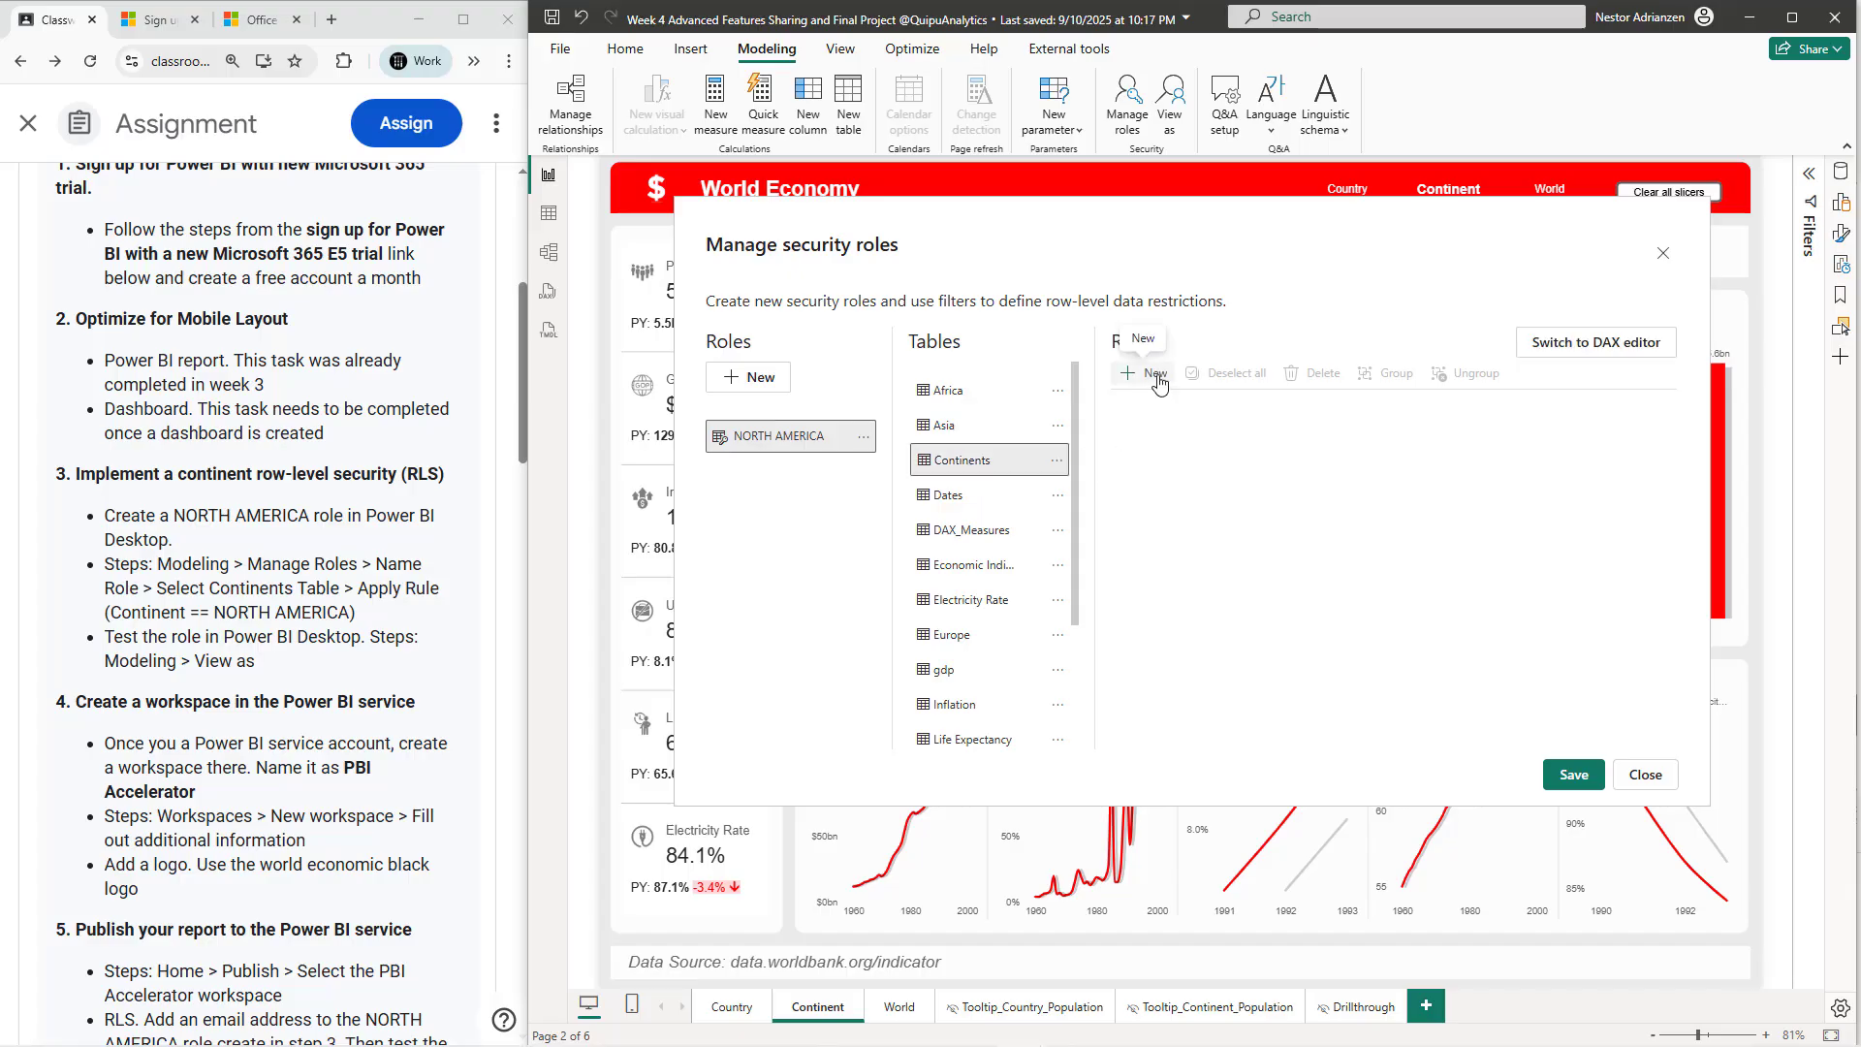
{"action": "left_click", "coordinate": [1154, 376]}
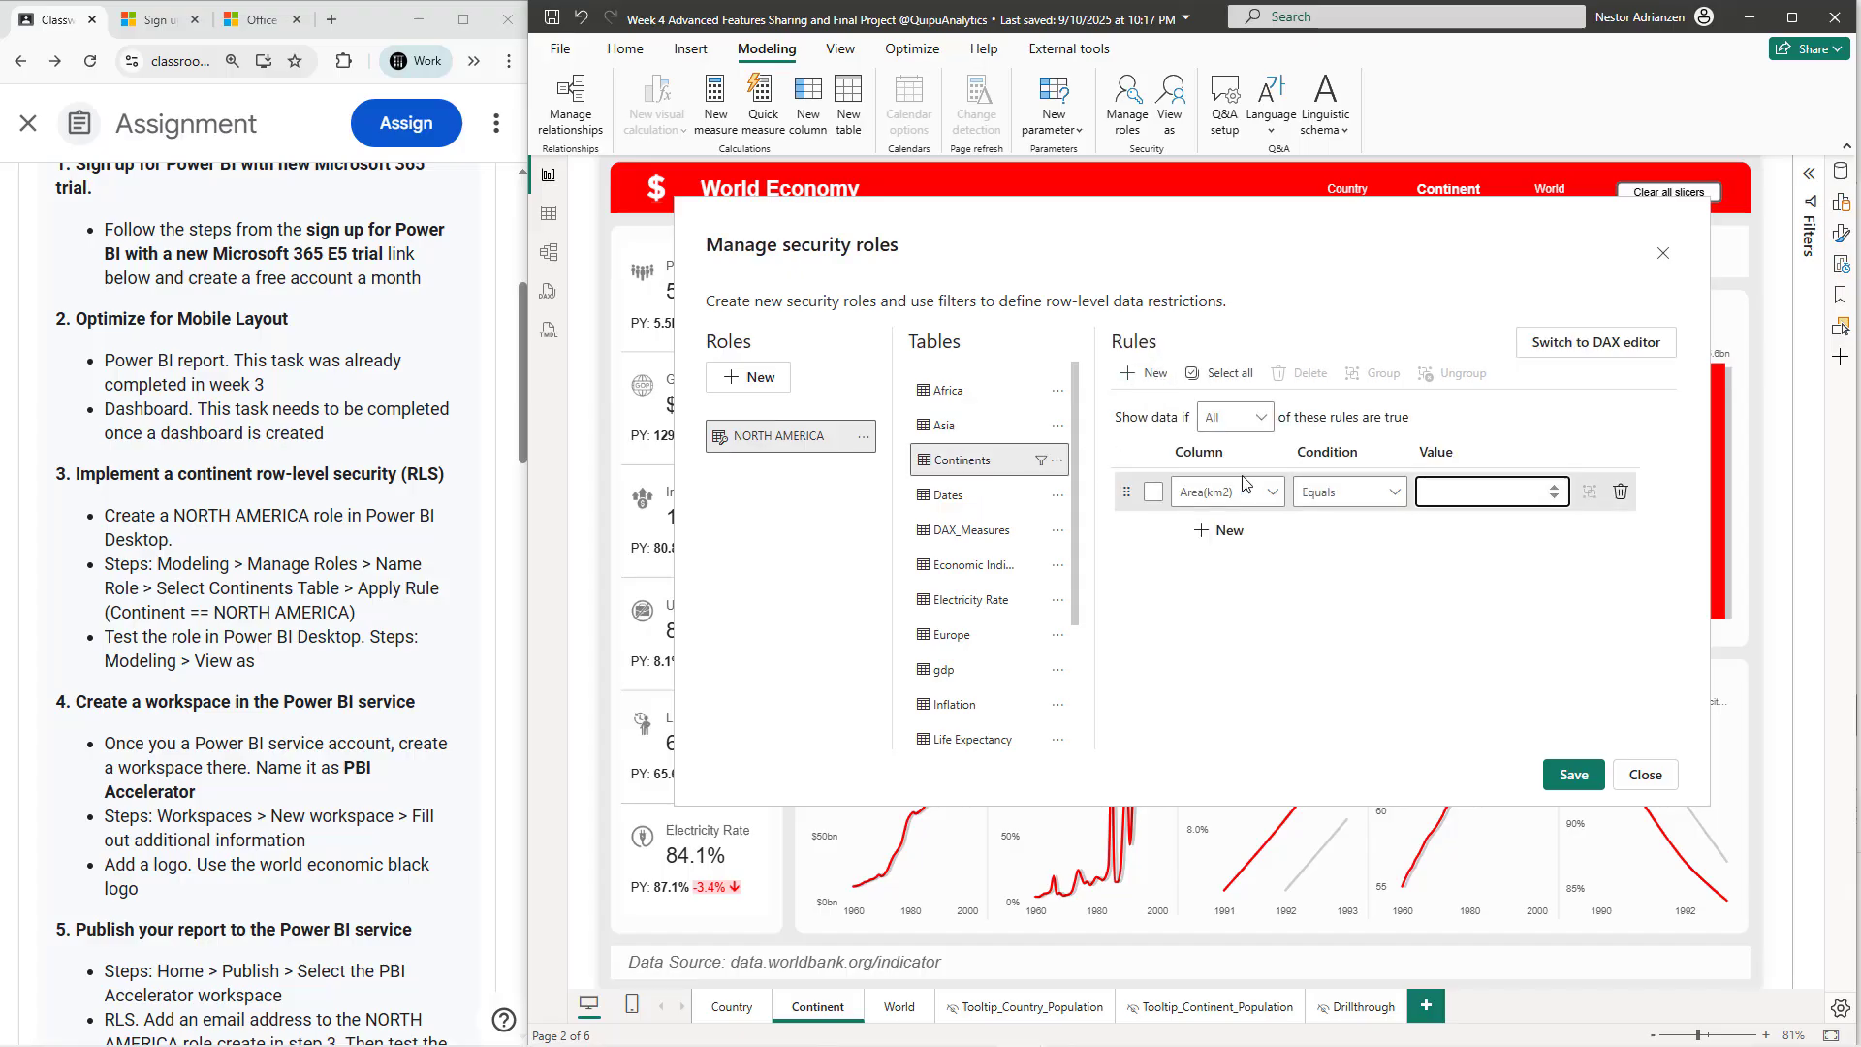
{"action": "left_click", "coordinate": [1241, 493]}
{"action": "left_click", "coordinate": [1205, 584]}
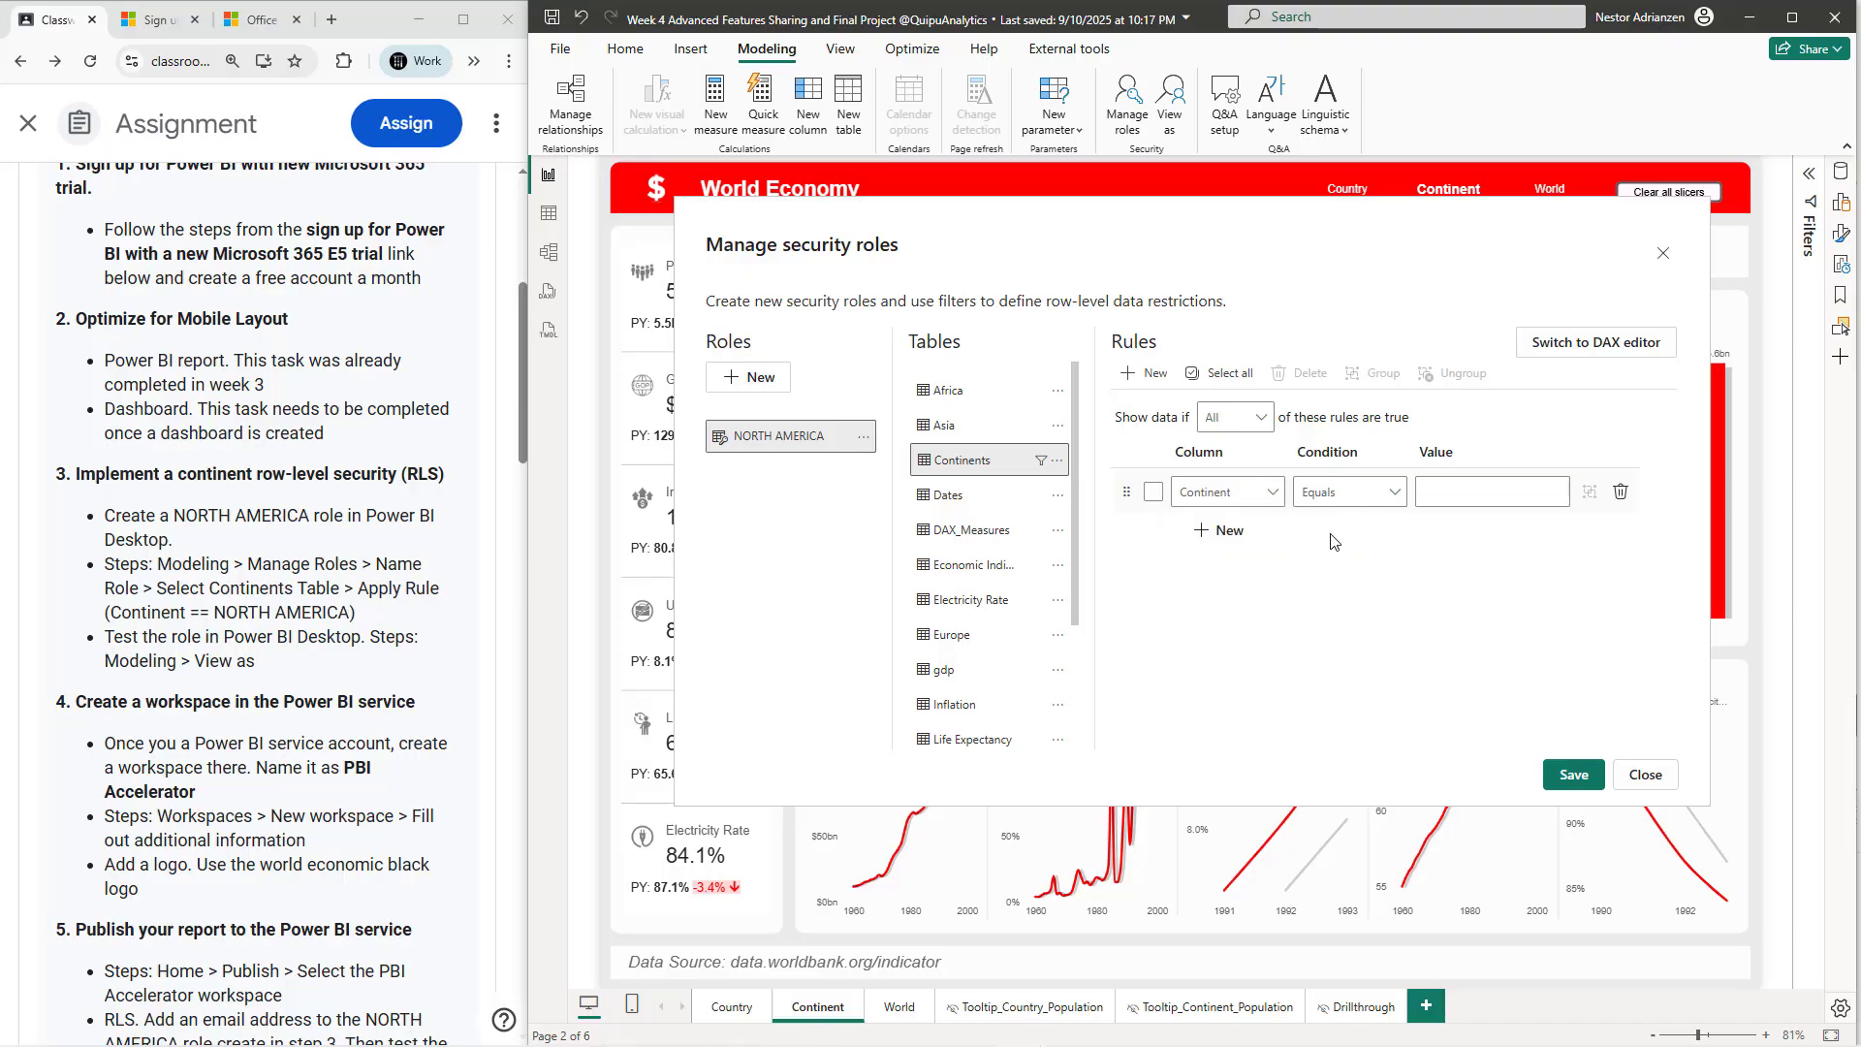
{"action": "left_click", "coordinate": [1384, 497]}
{"action": "left_click", "coordinate": [1473, 492]}
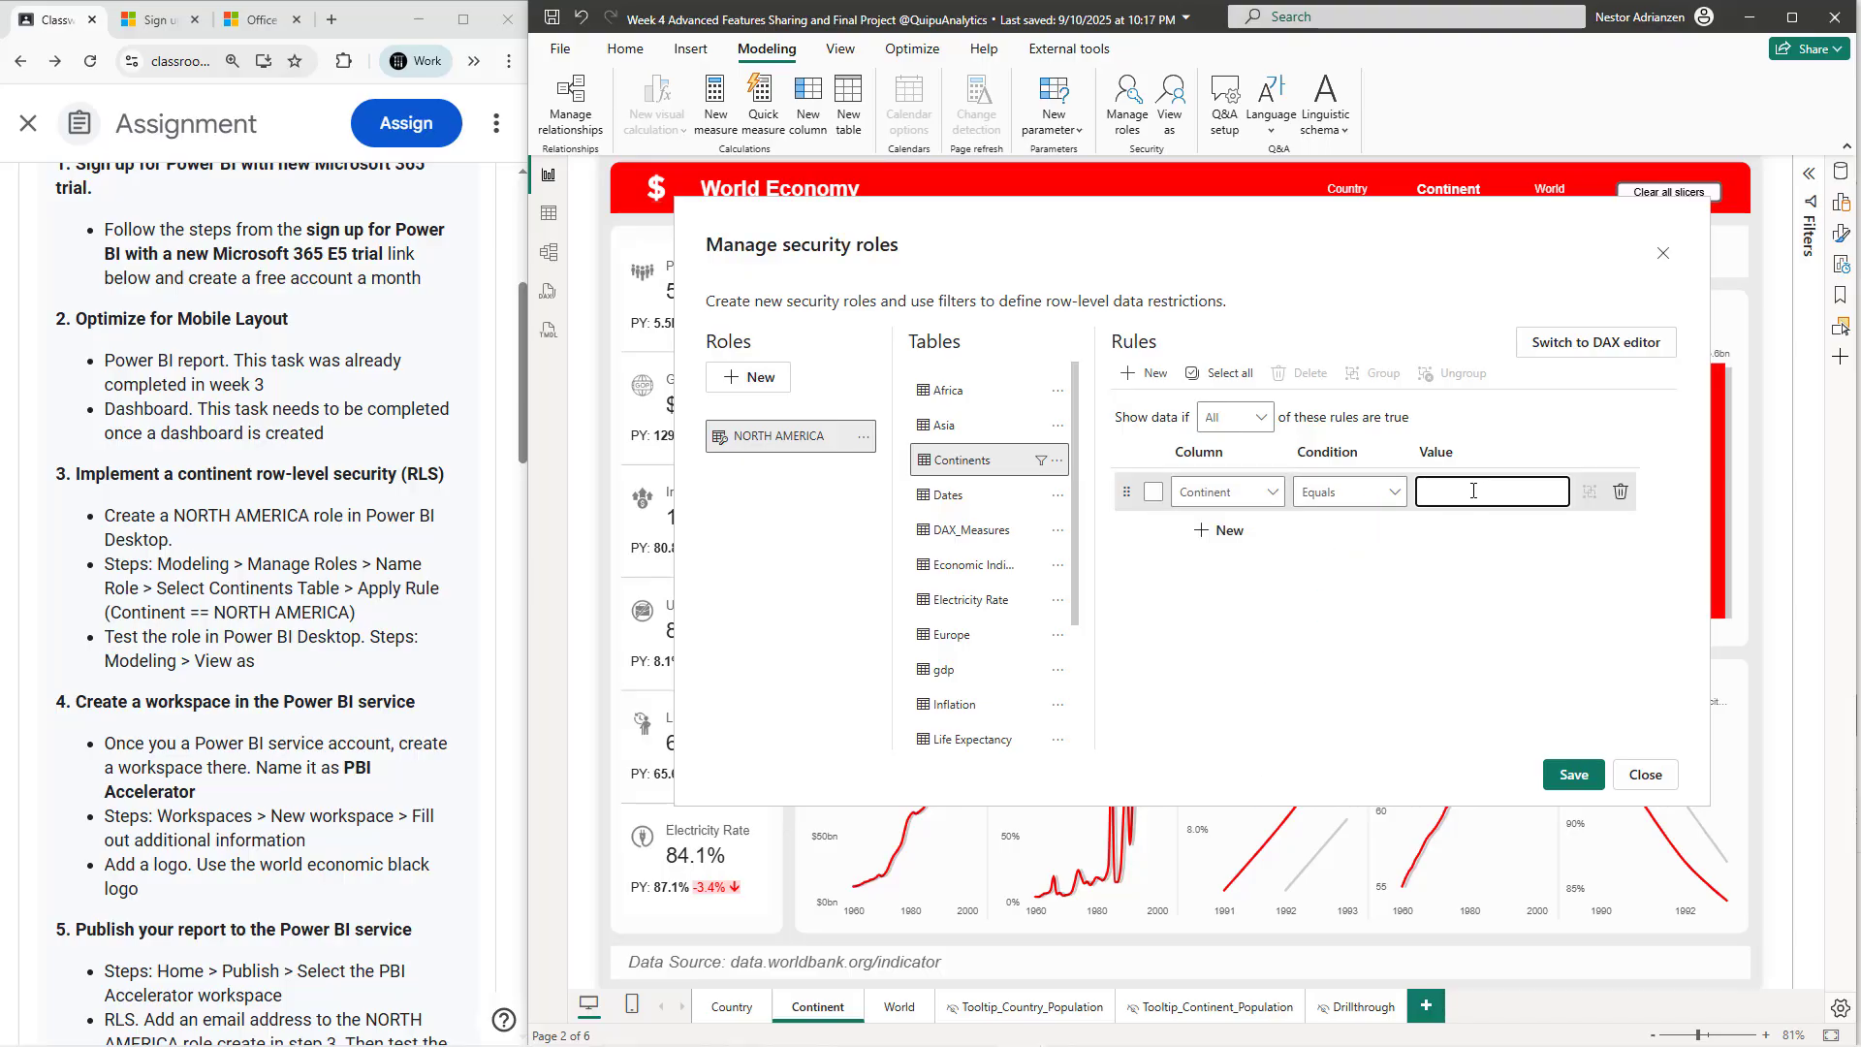
{"action": "type", "text": "NORTH AMERICA"}
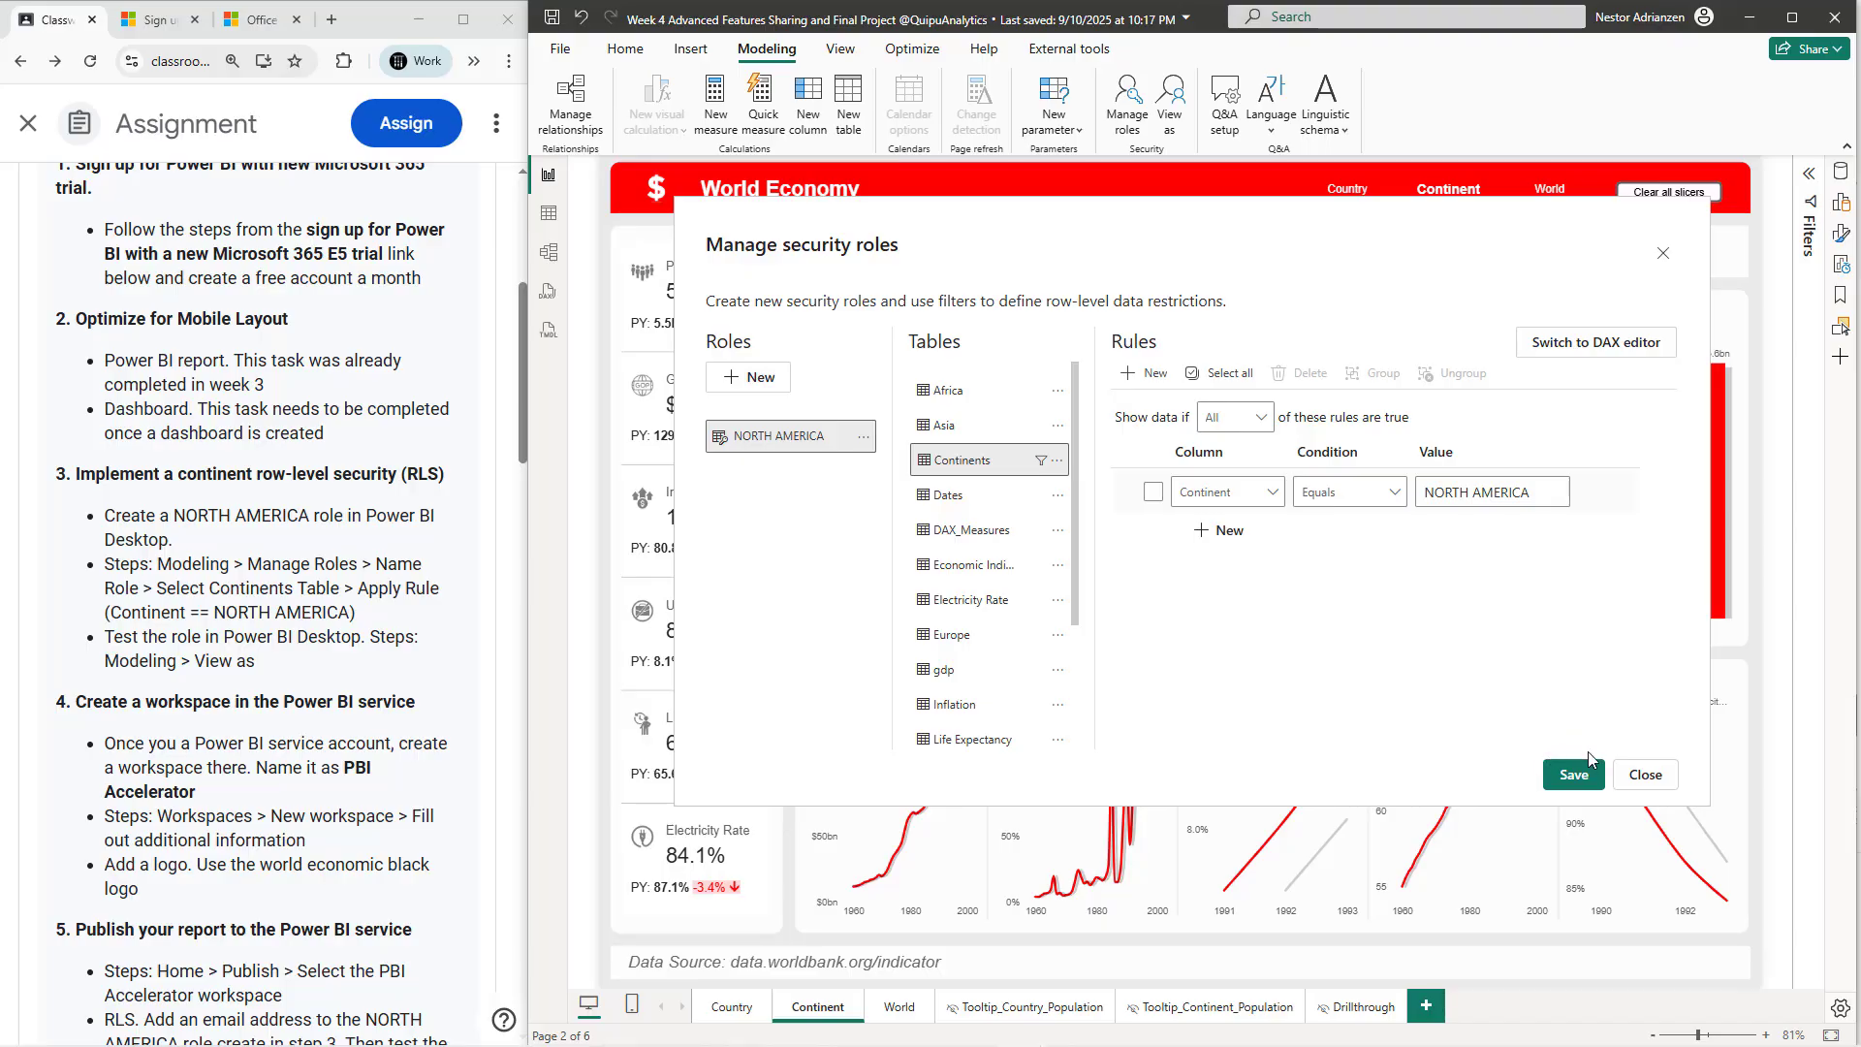
{"action": "left_click", "coordinate": [1572, 776]}
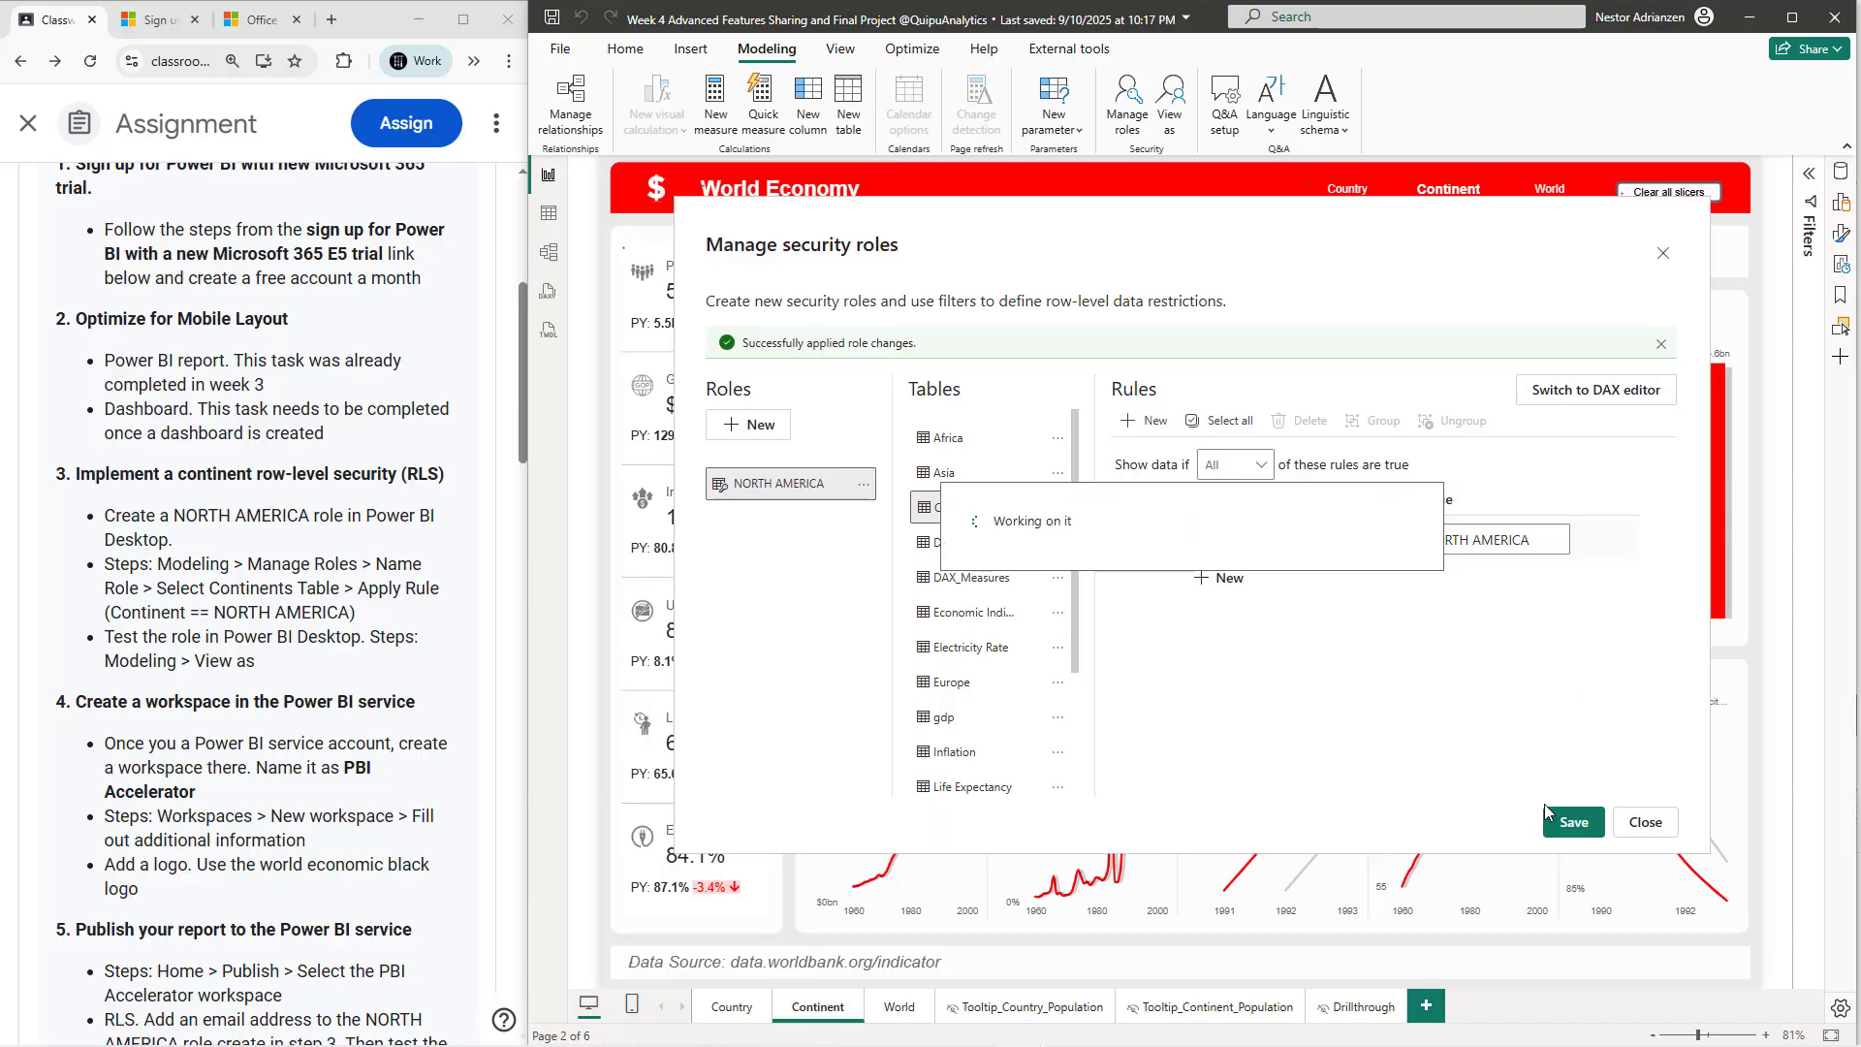
{"action": "left_click", "coordinate": [1648, 825]}
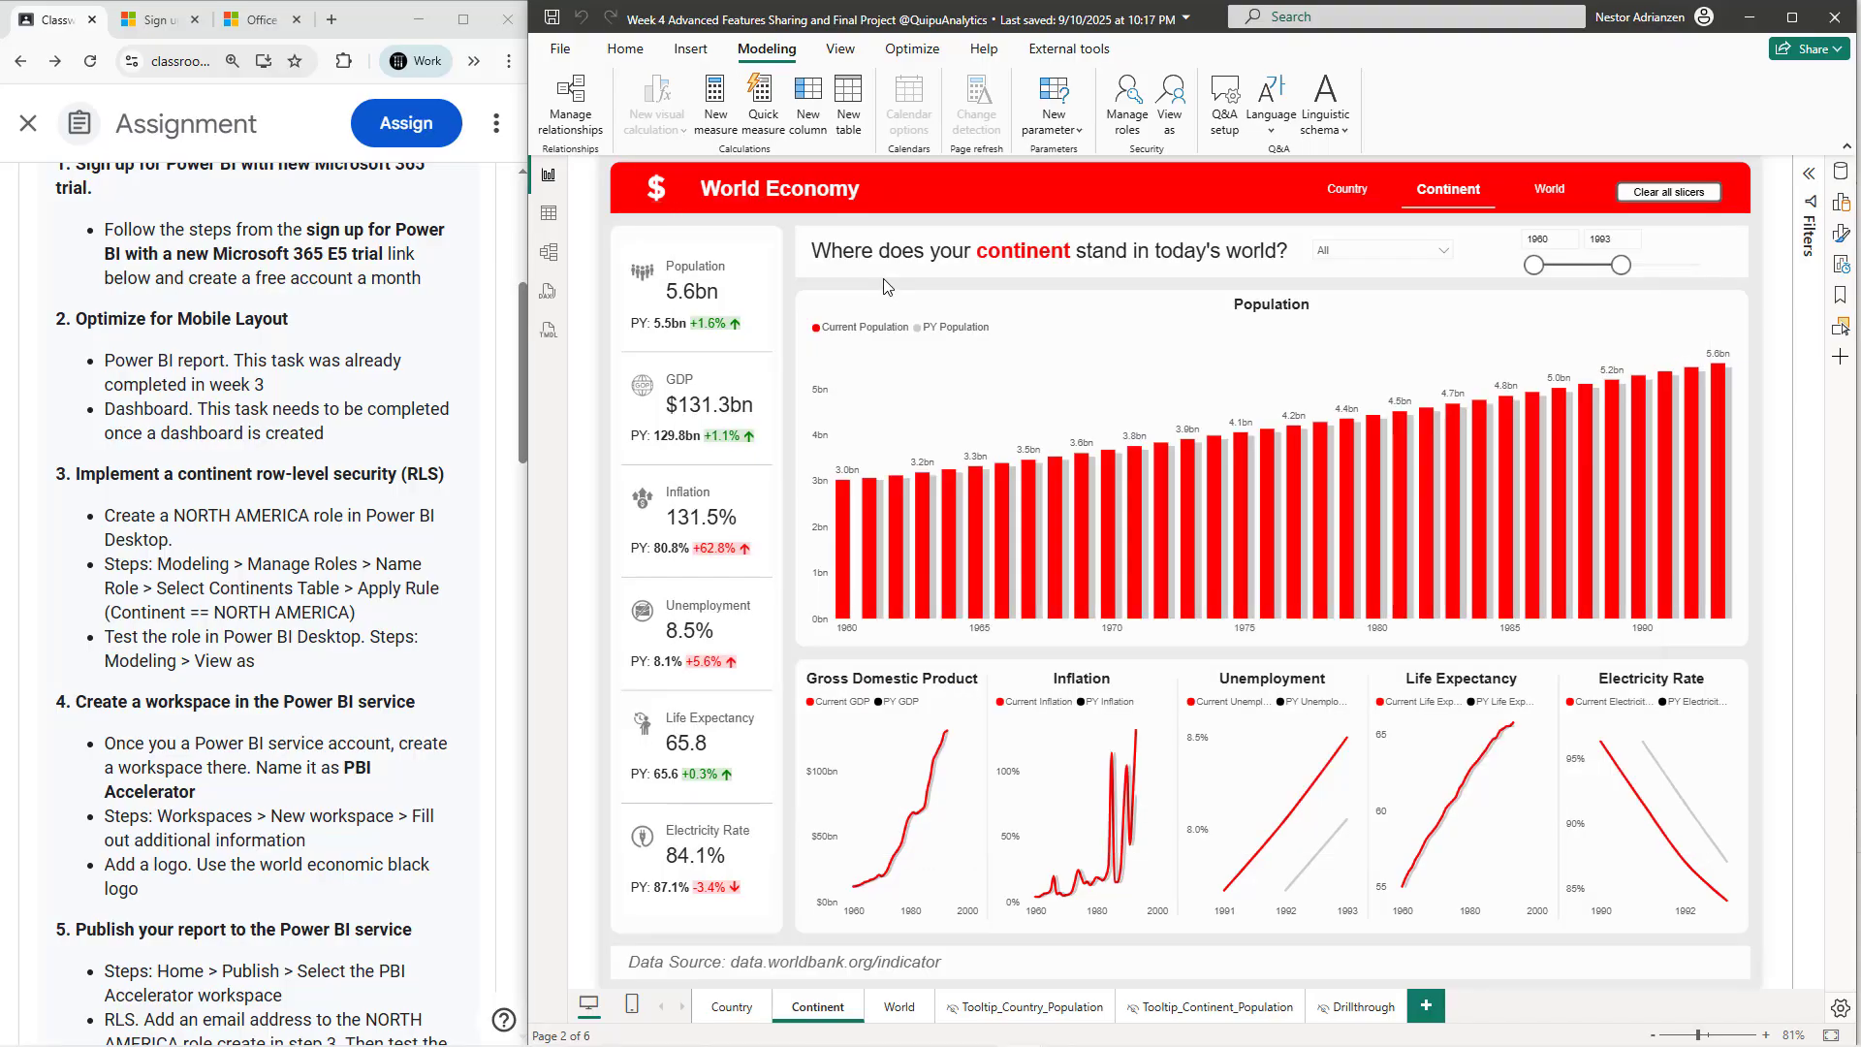
- Maximize the report window, view the report as the NORTH AMERICA role, and check the continent slicer's choices on the Continent page
{"action": "left_click", "coordinate": [1784, 17]}
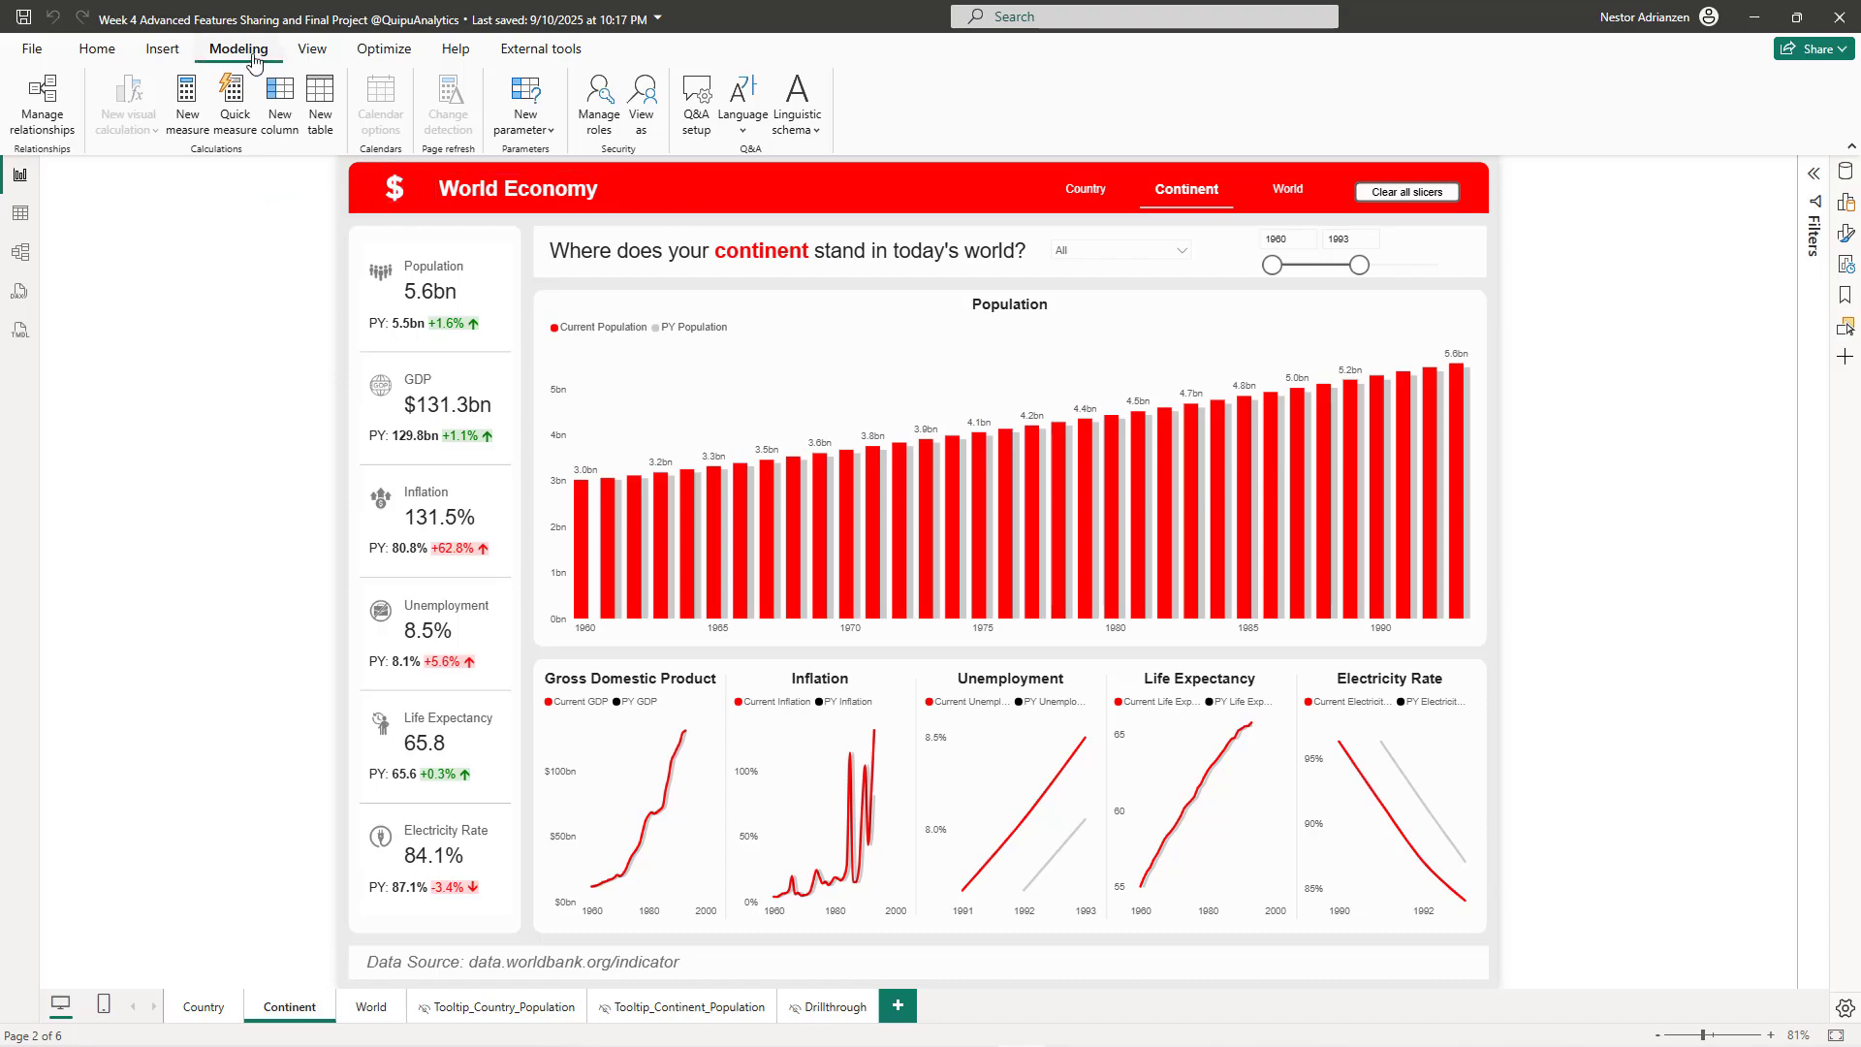
{"action": "left_click", "coordinate": [643, 117]}
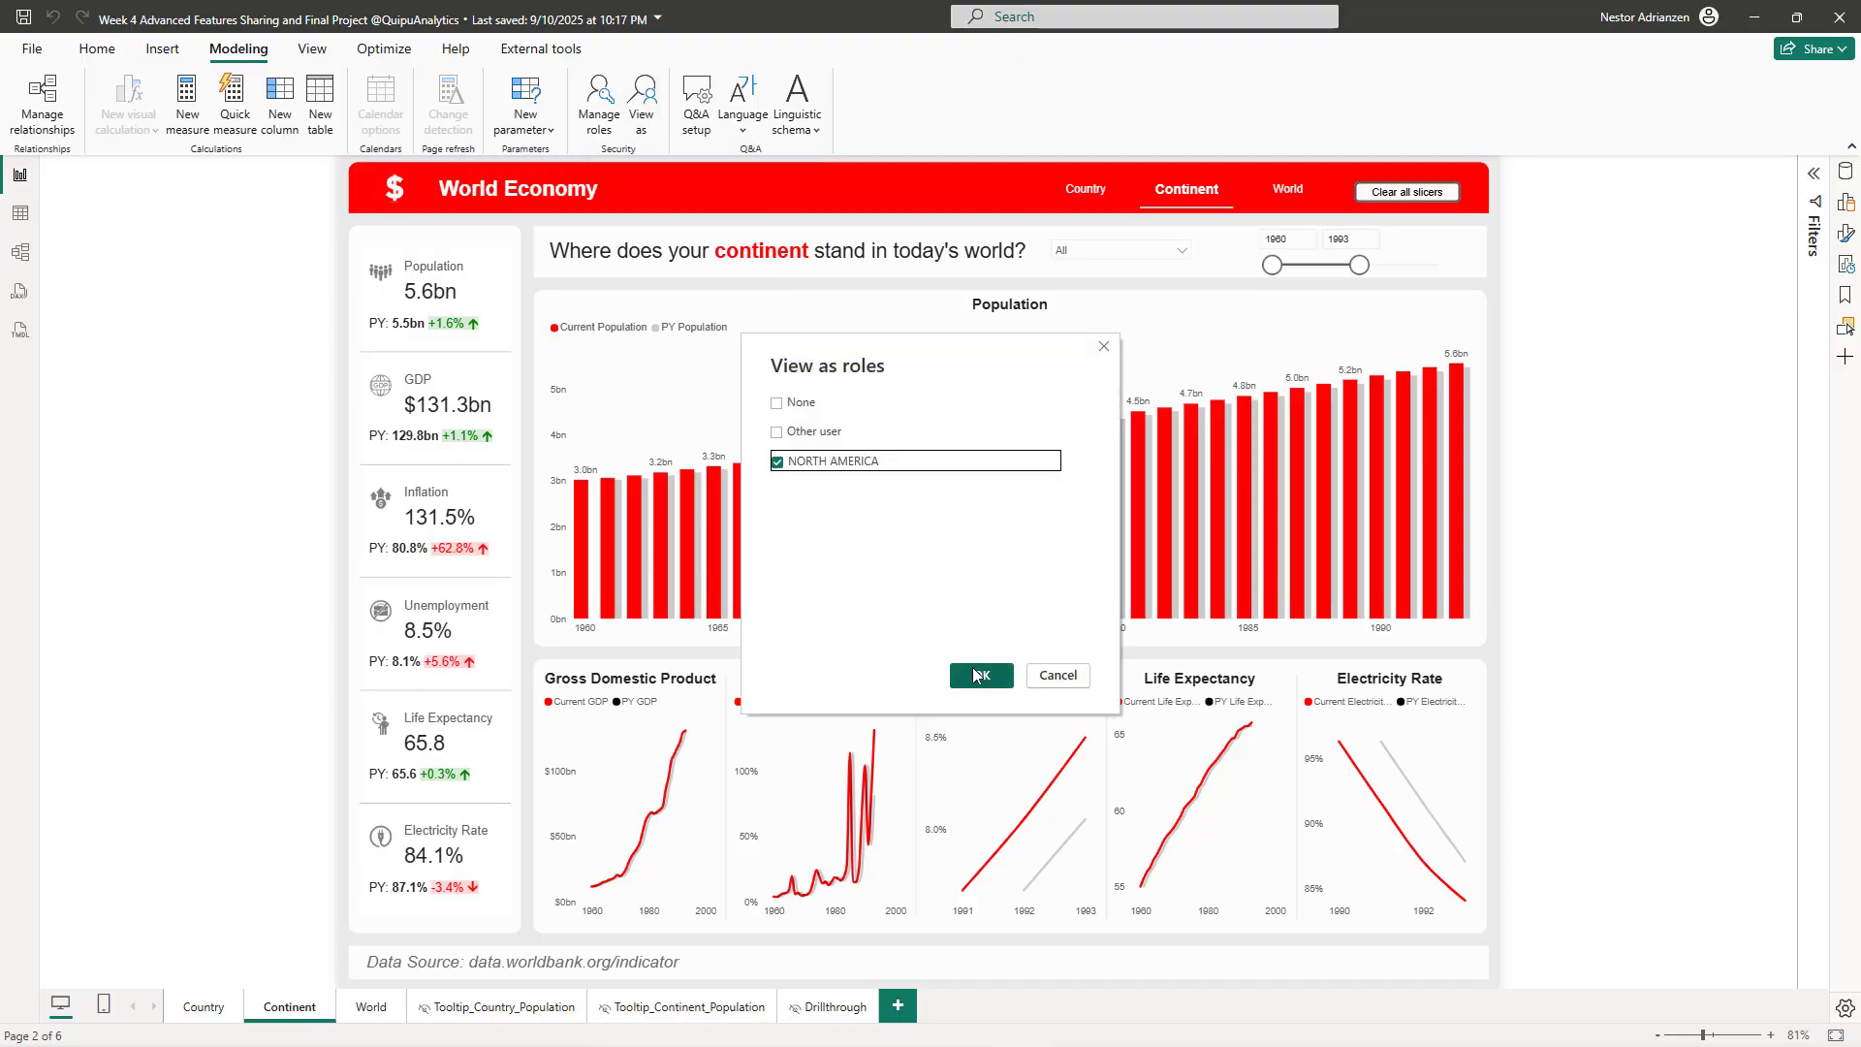
{"action": "left_click", "coordinate": [979, 675]}
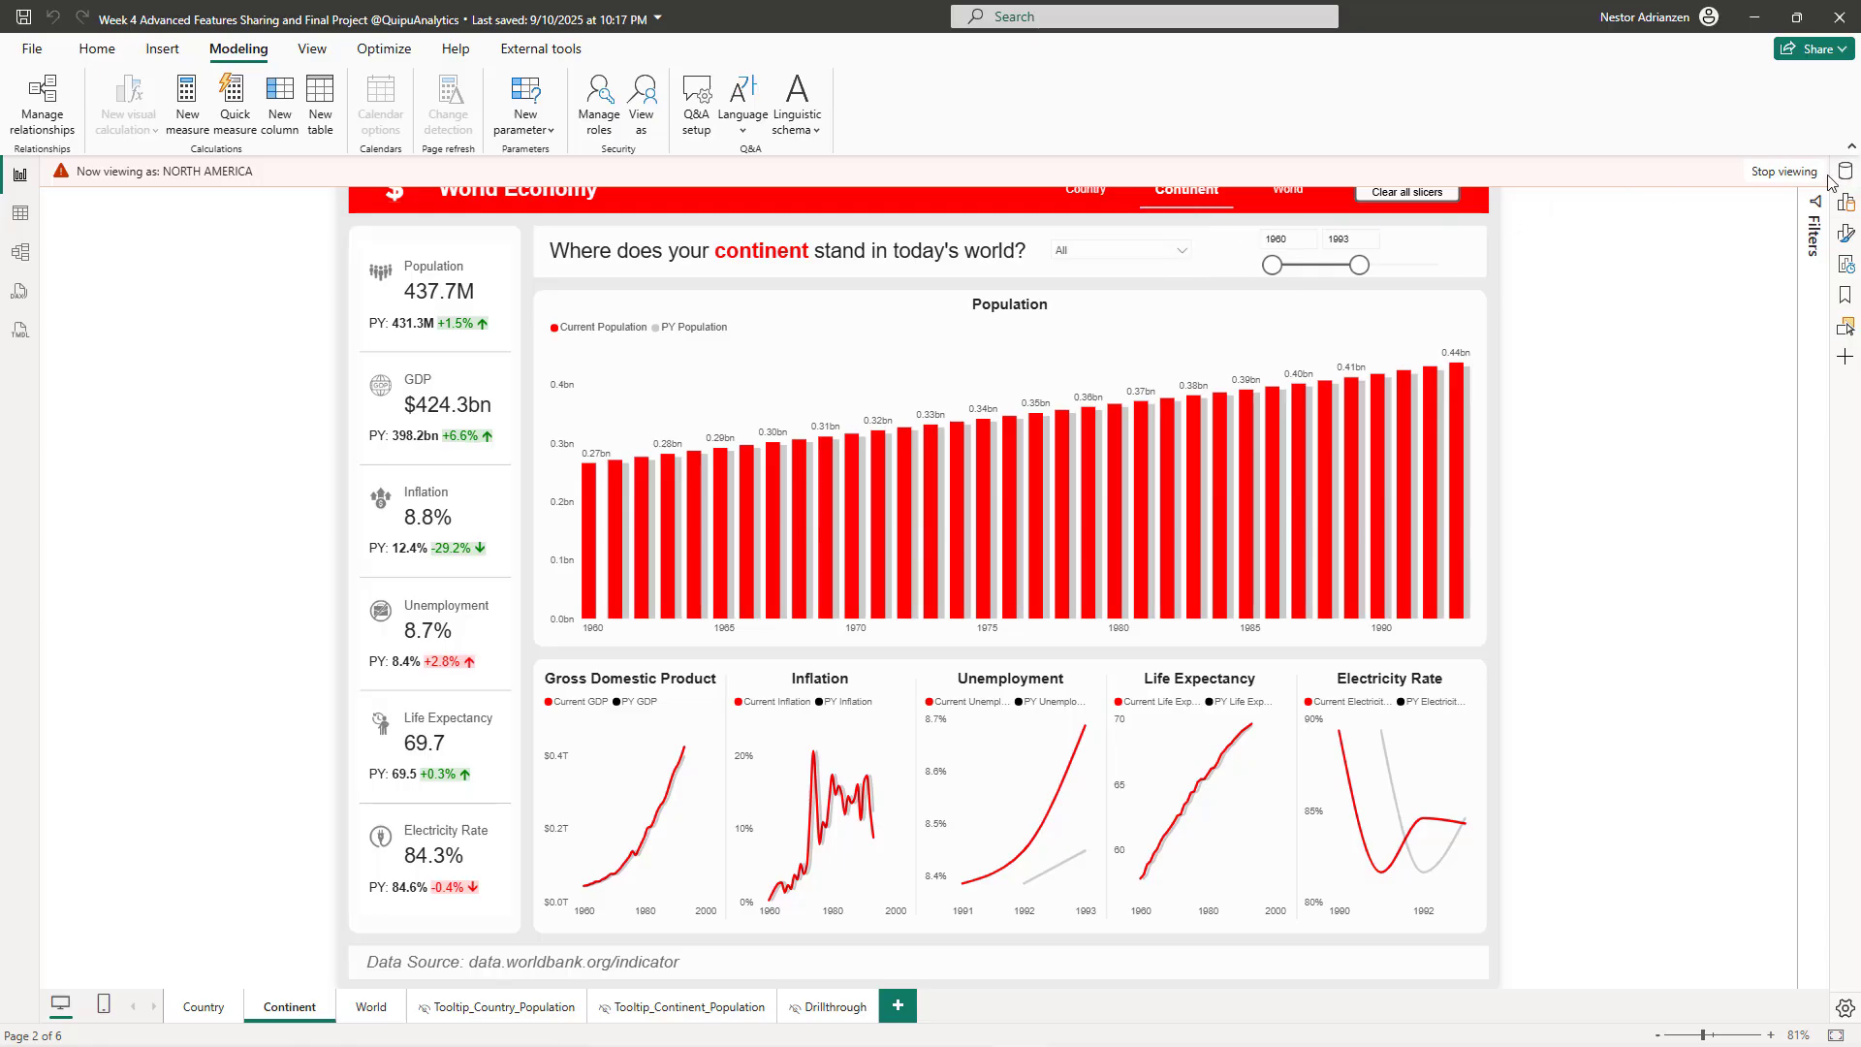
{"action": "left_click", "coordinate": [1173, 254]}
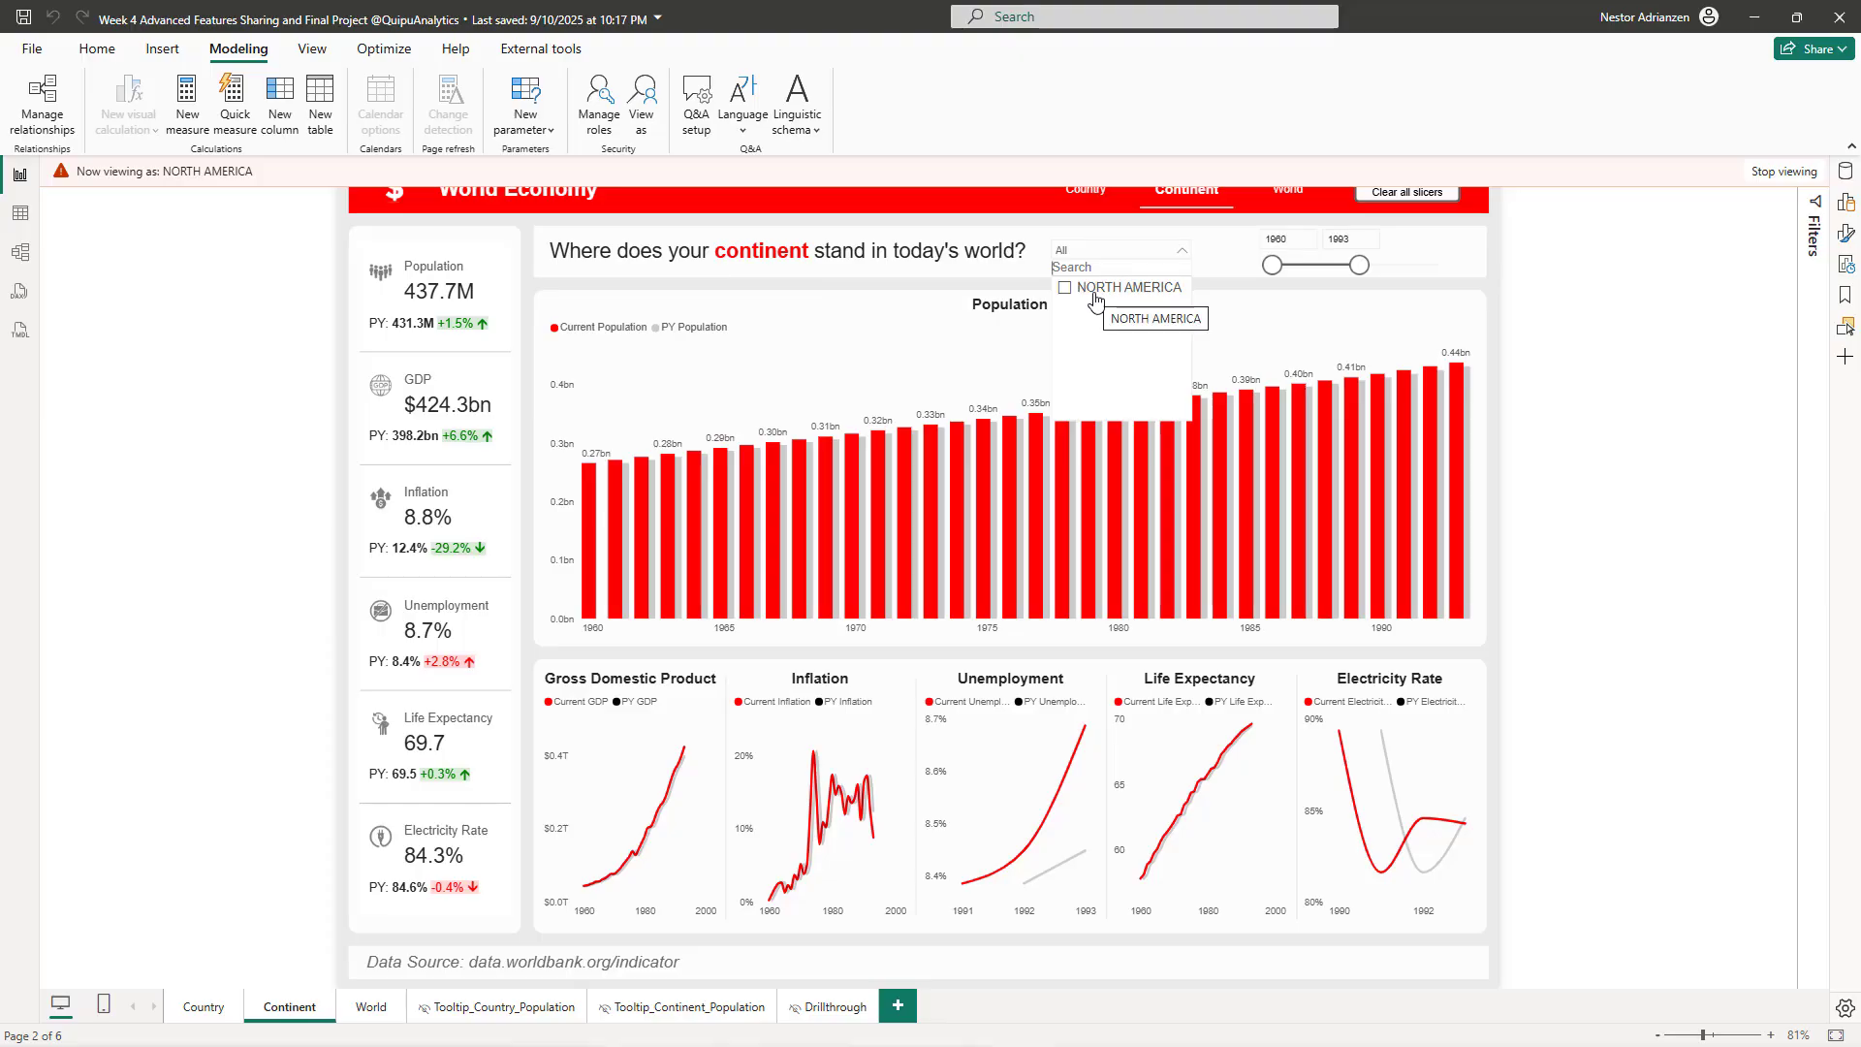
{"action": "left_click", "coordinate": [1620, 371]}
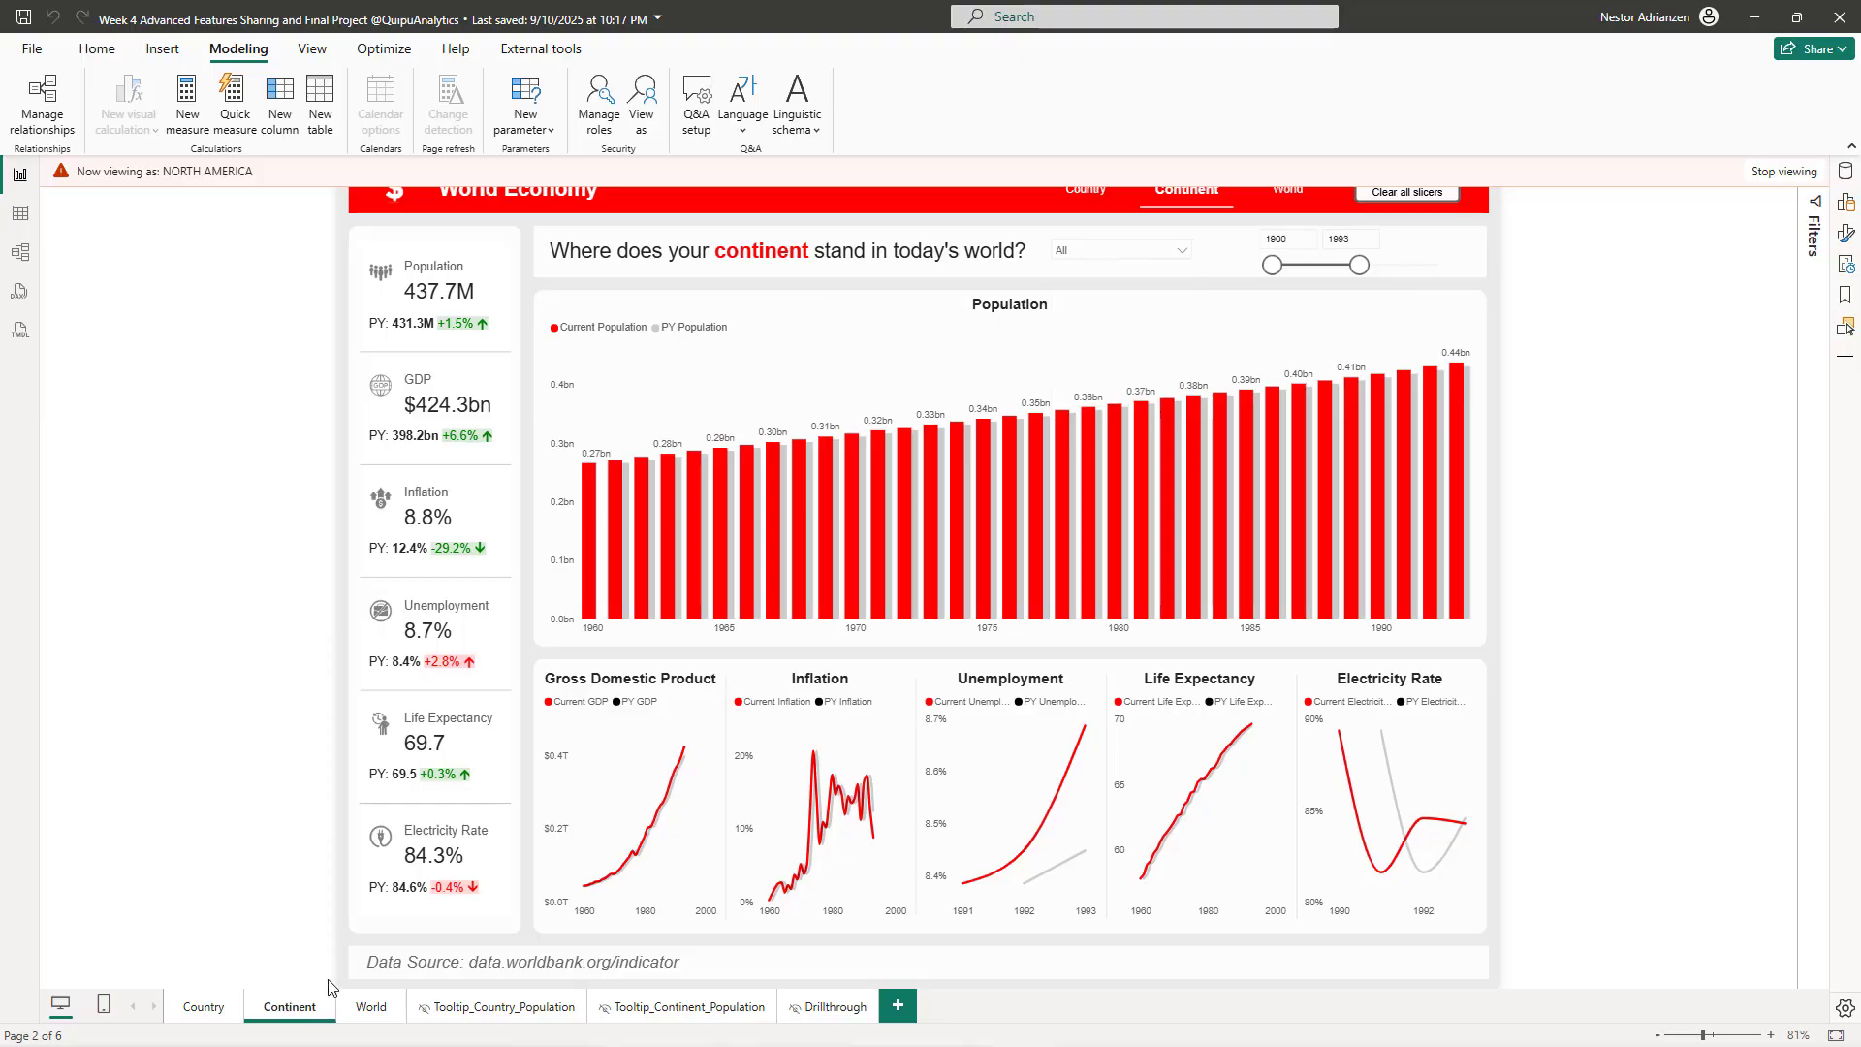
- Check the choices in the country slicer on the Country page while viewing the report as the NORTH AMERICA role
{"action": "left_click", "coordinate": [207, 1014]}
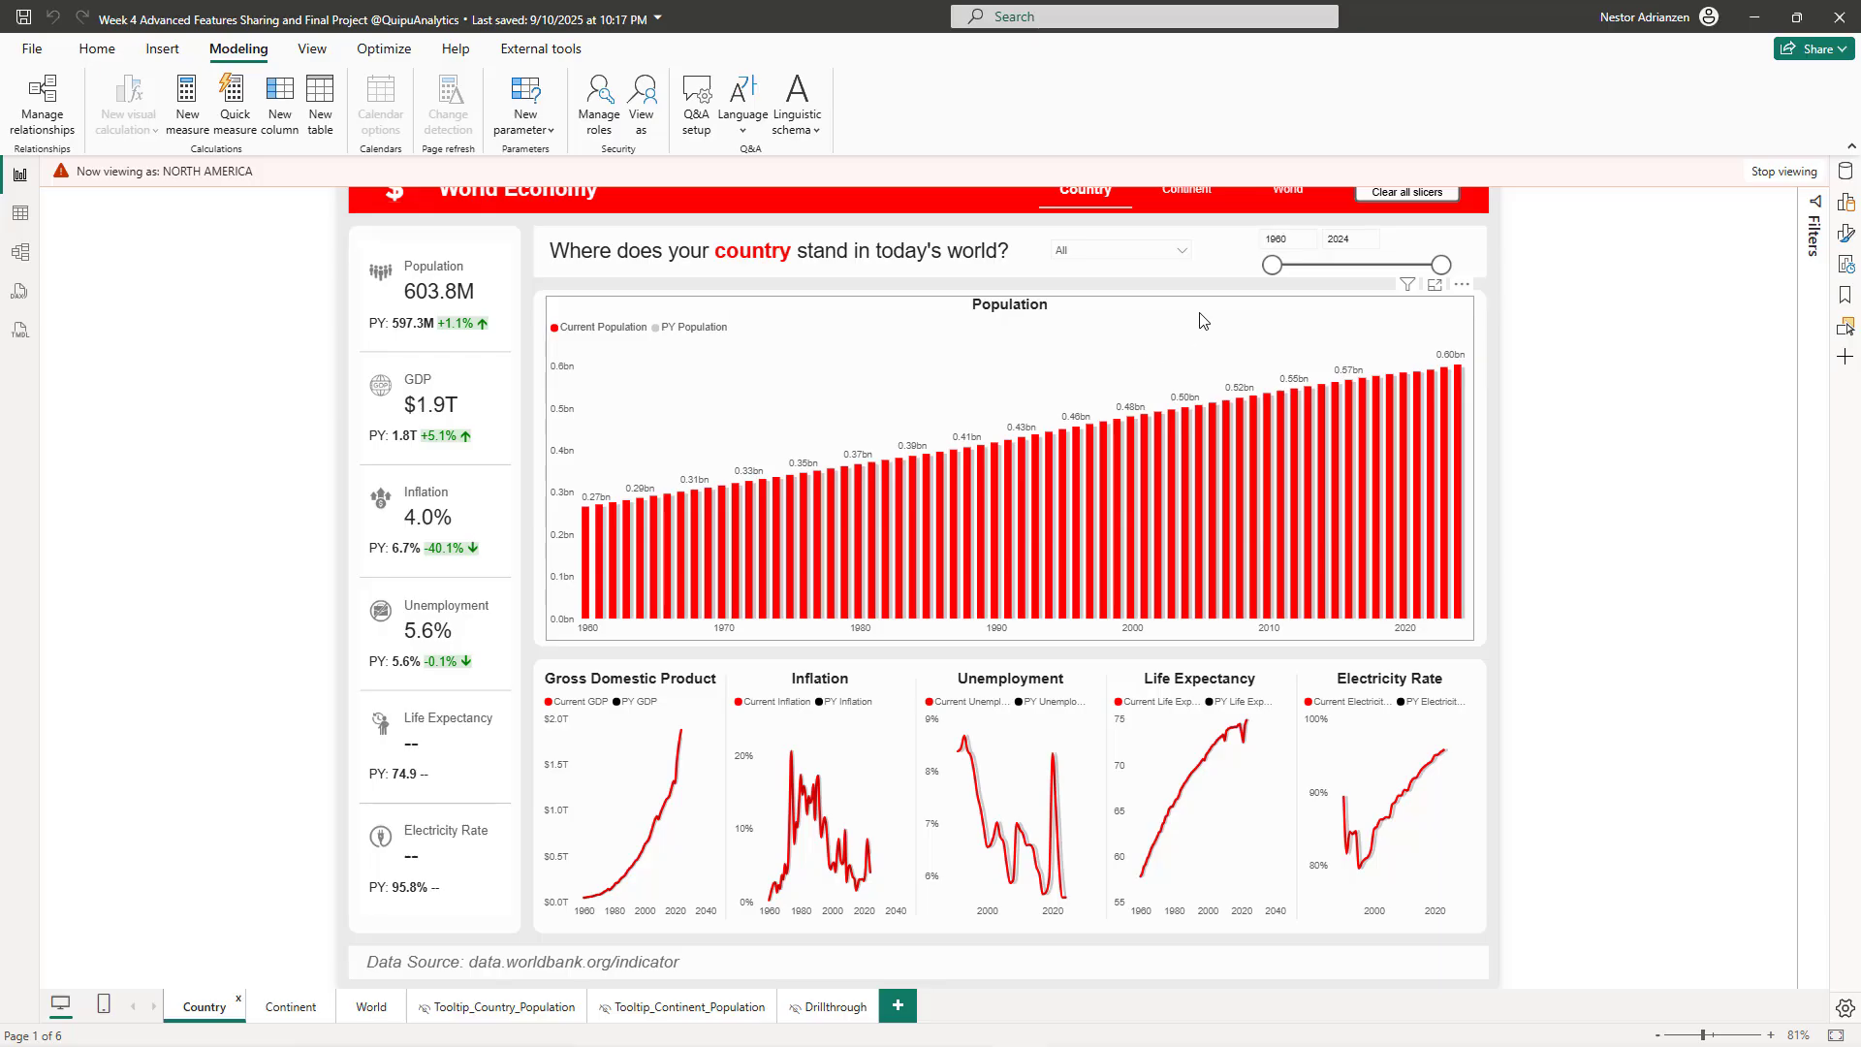
{"action": "left_click", "coordinate": [1183, 255]}
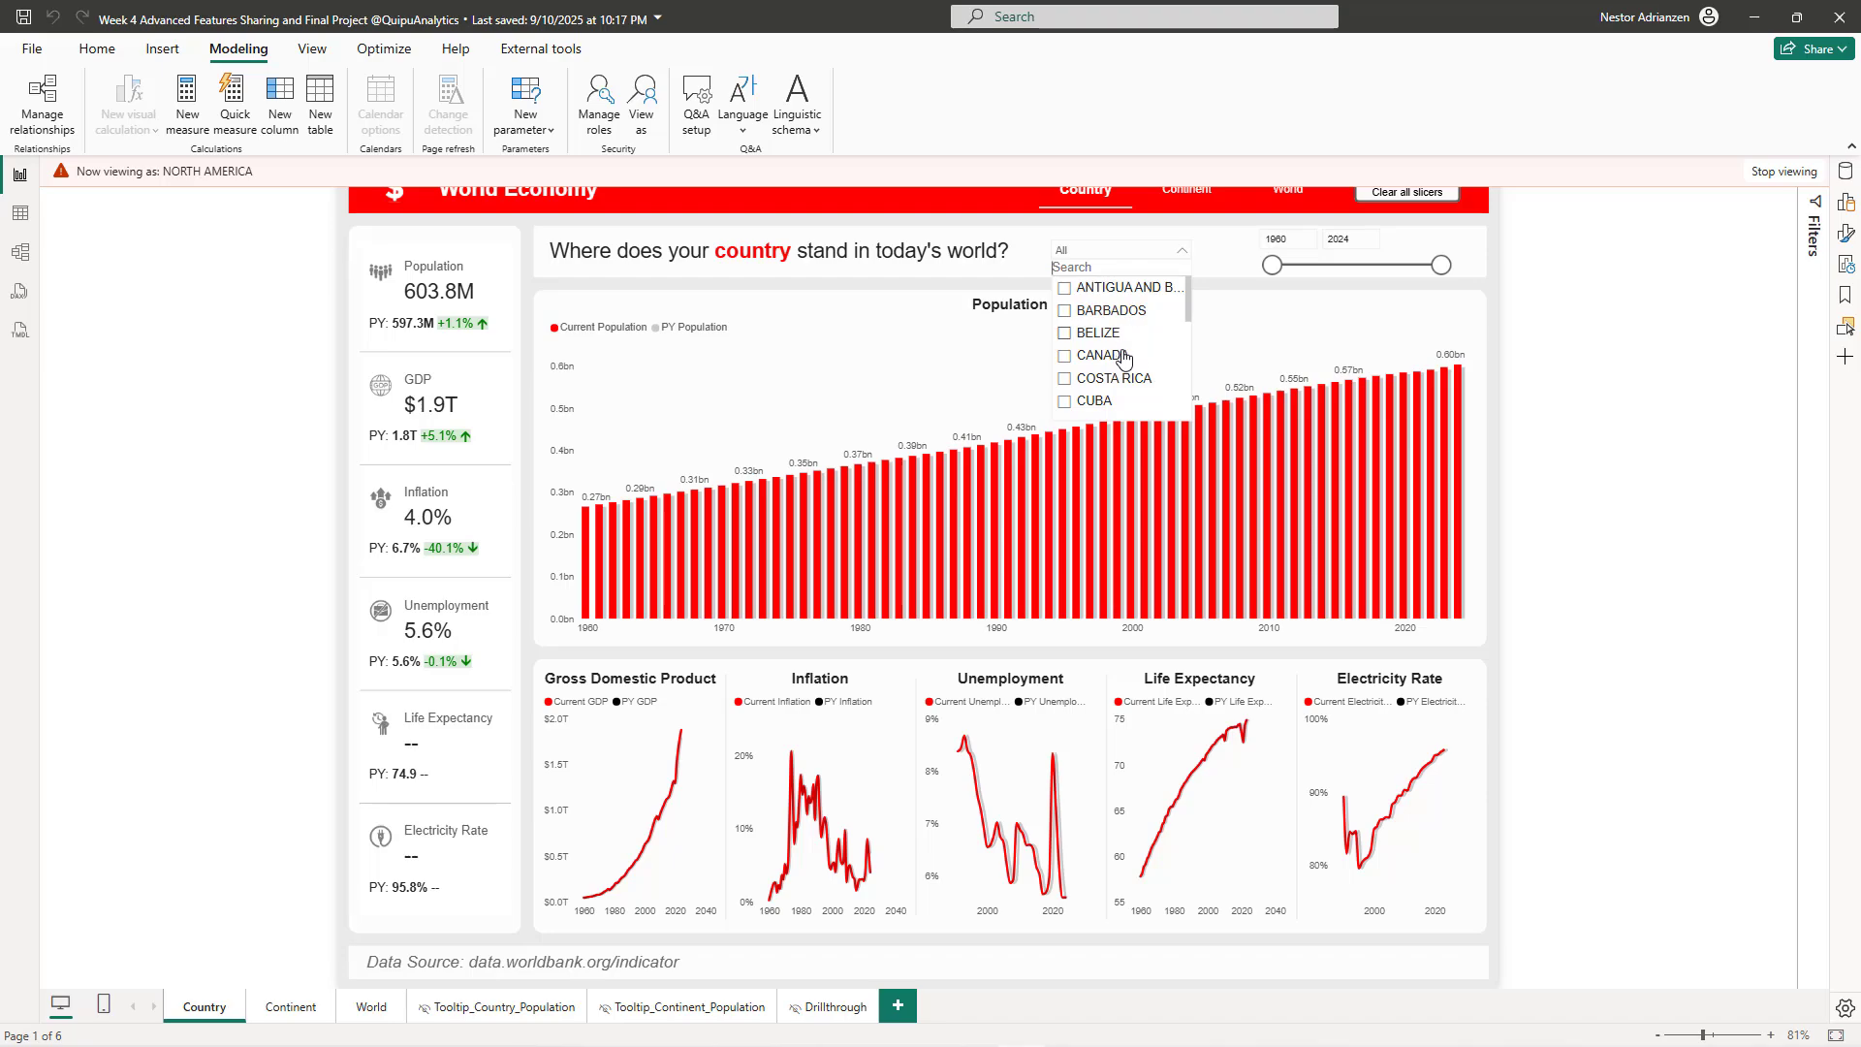
{"action": "scroll", "coordinate": [1122, 359], "scroll_direction": "down", "scroll_amount": 3}
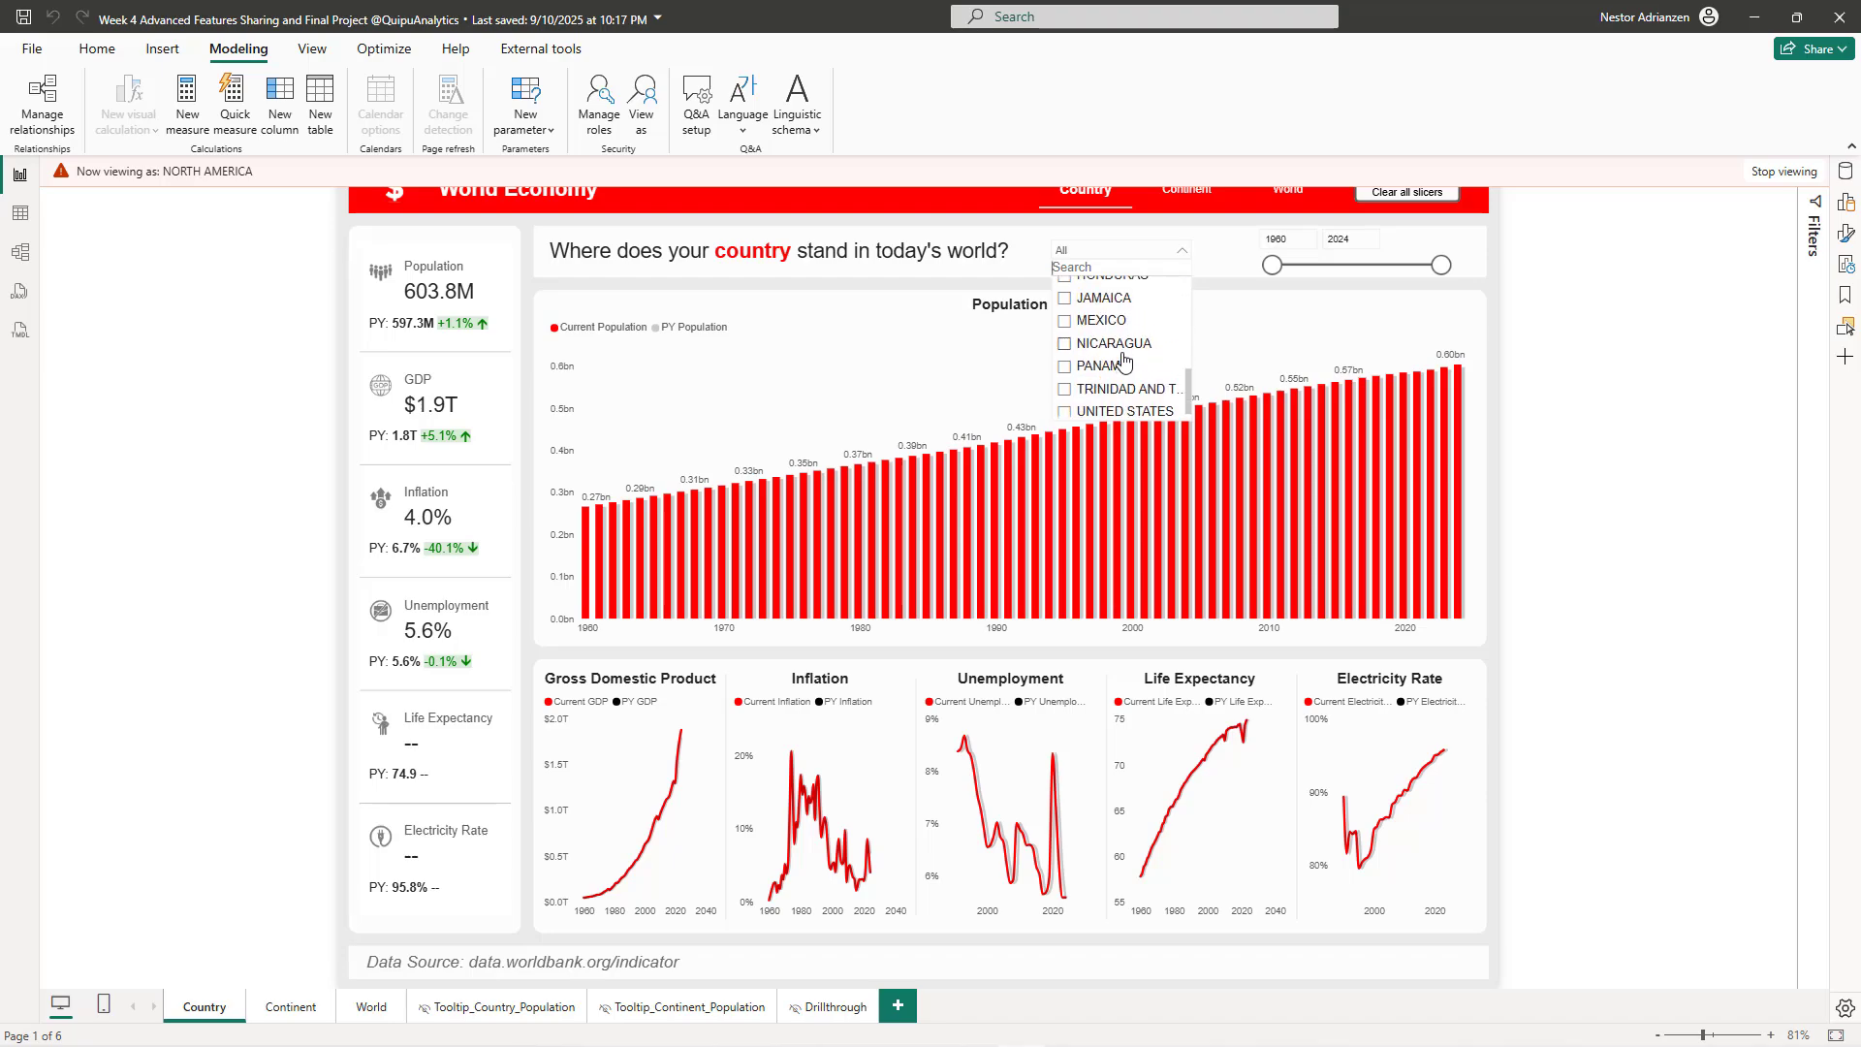
{"action": "scroll", "coordinate": [1124, 359], "scroll_direction": "up", "scroll_amount": 3}
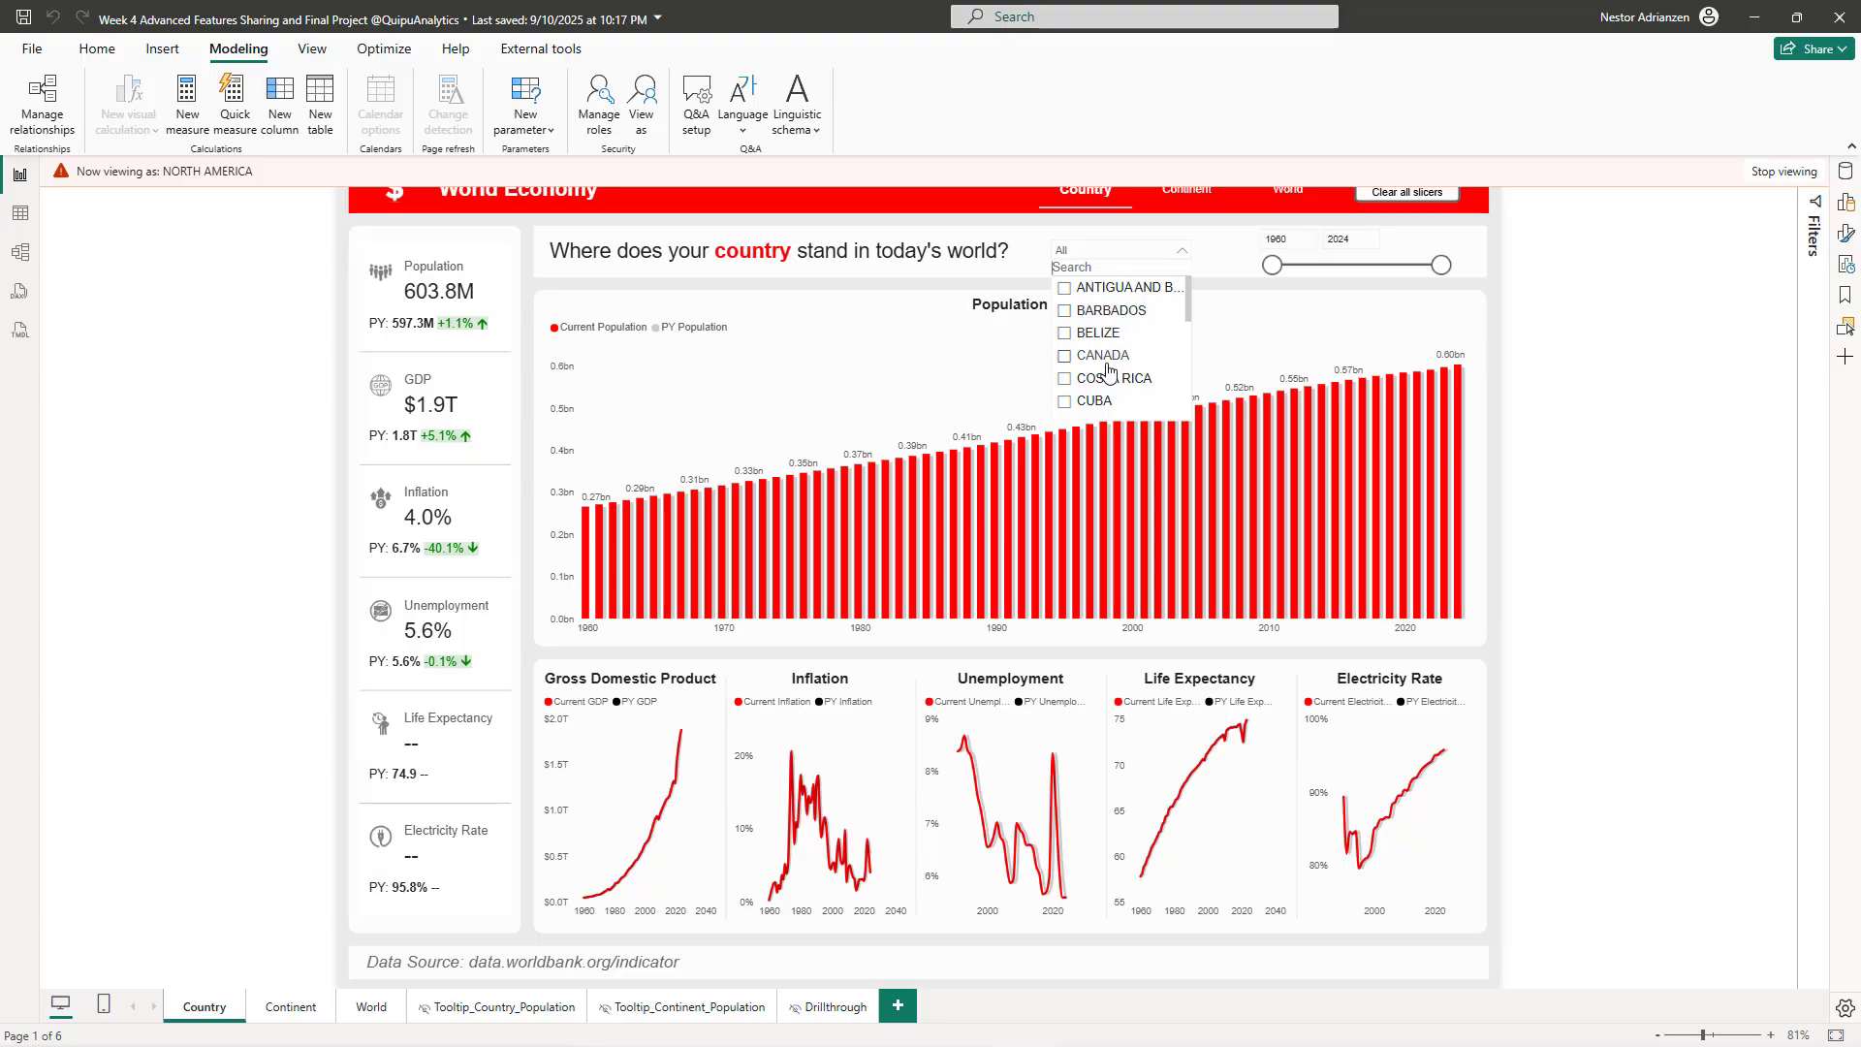
{"action": "scroll", "coordinate": [1113, 363], "scroll_direction": "down", "scroll_amount": 3}
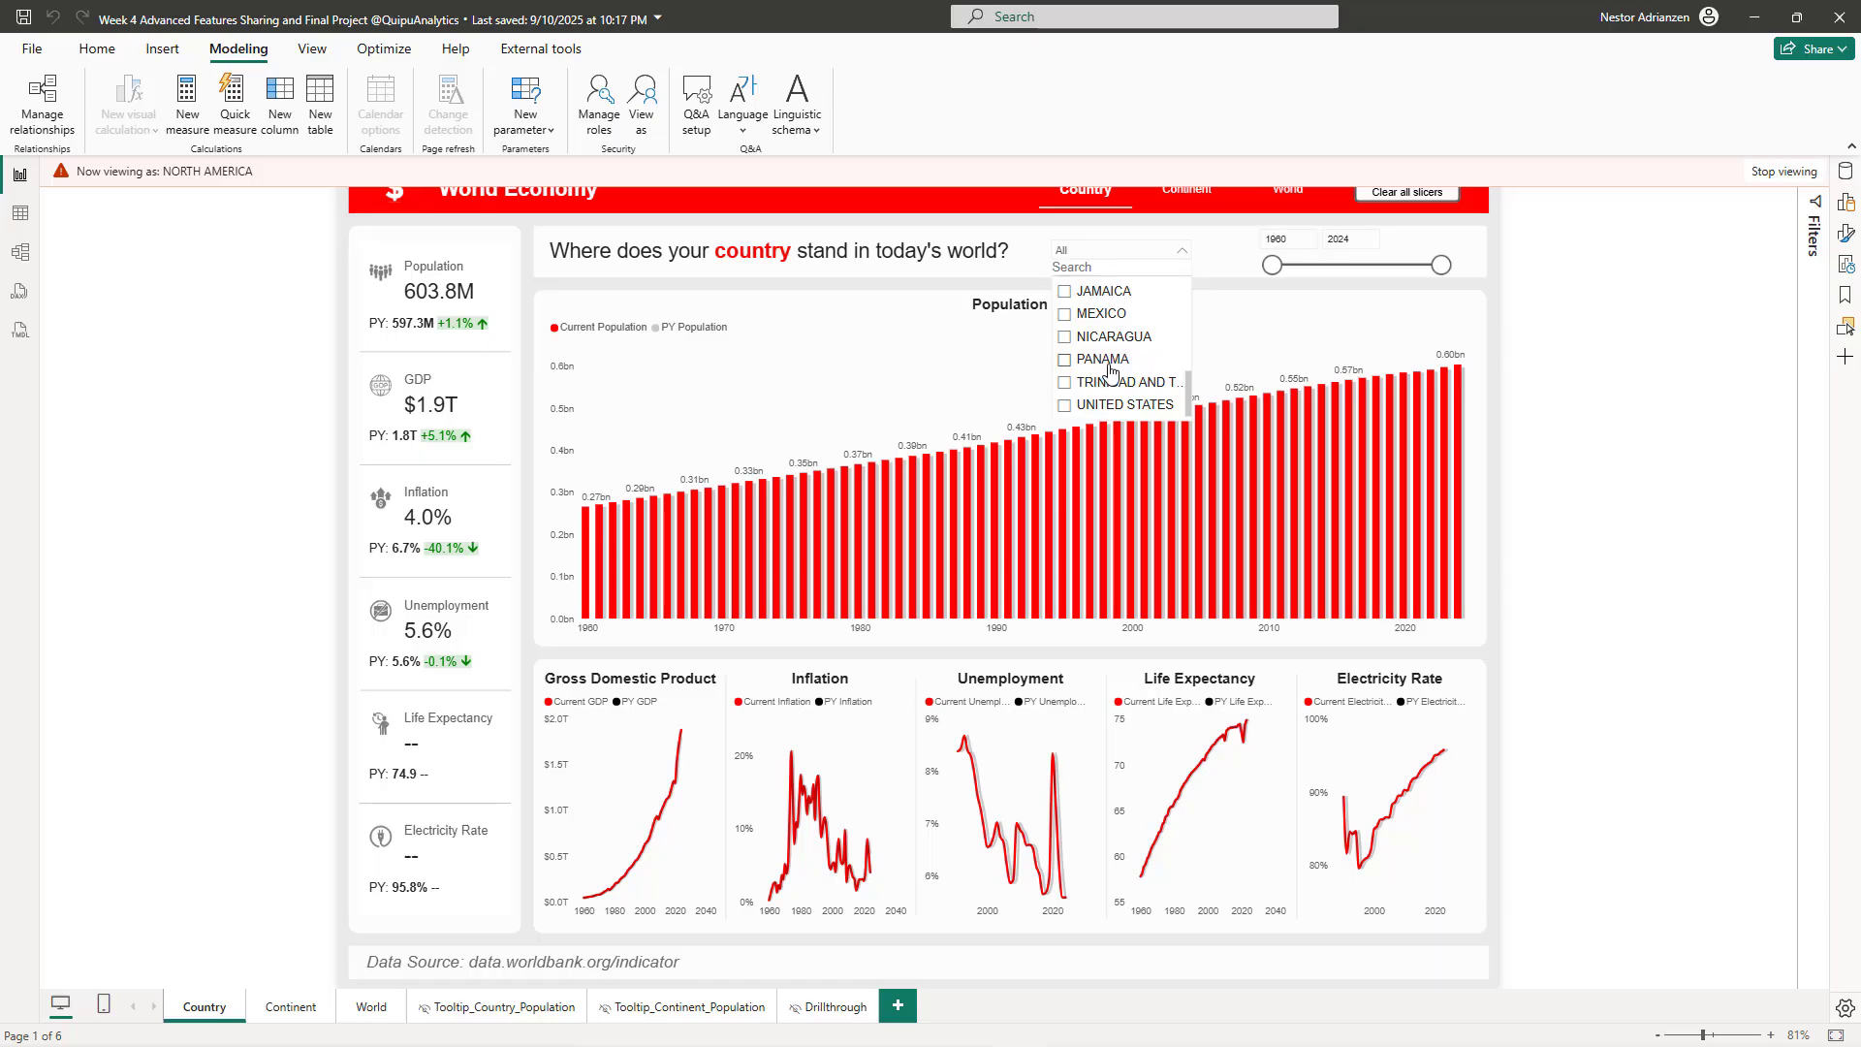
{"action": "scroll", "coordinate": [1111, 369], "scroll_direction": "up", "scroll_amount": 3}
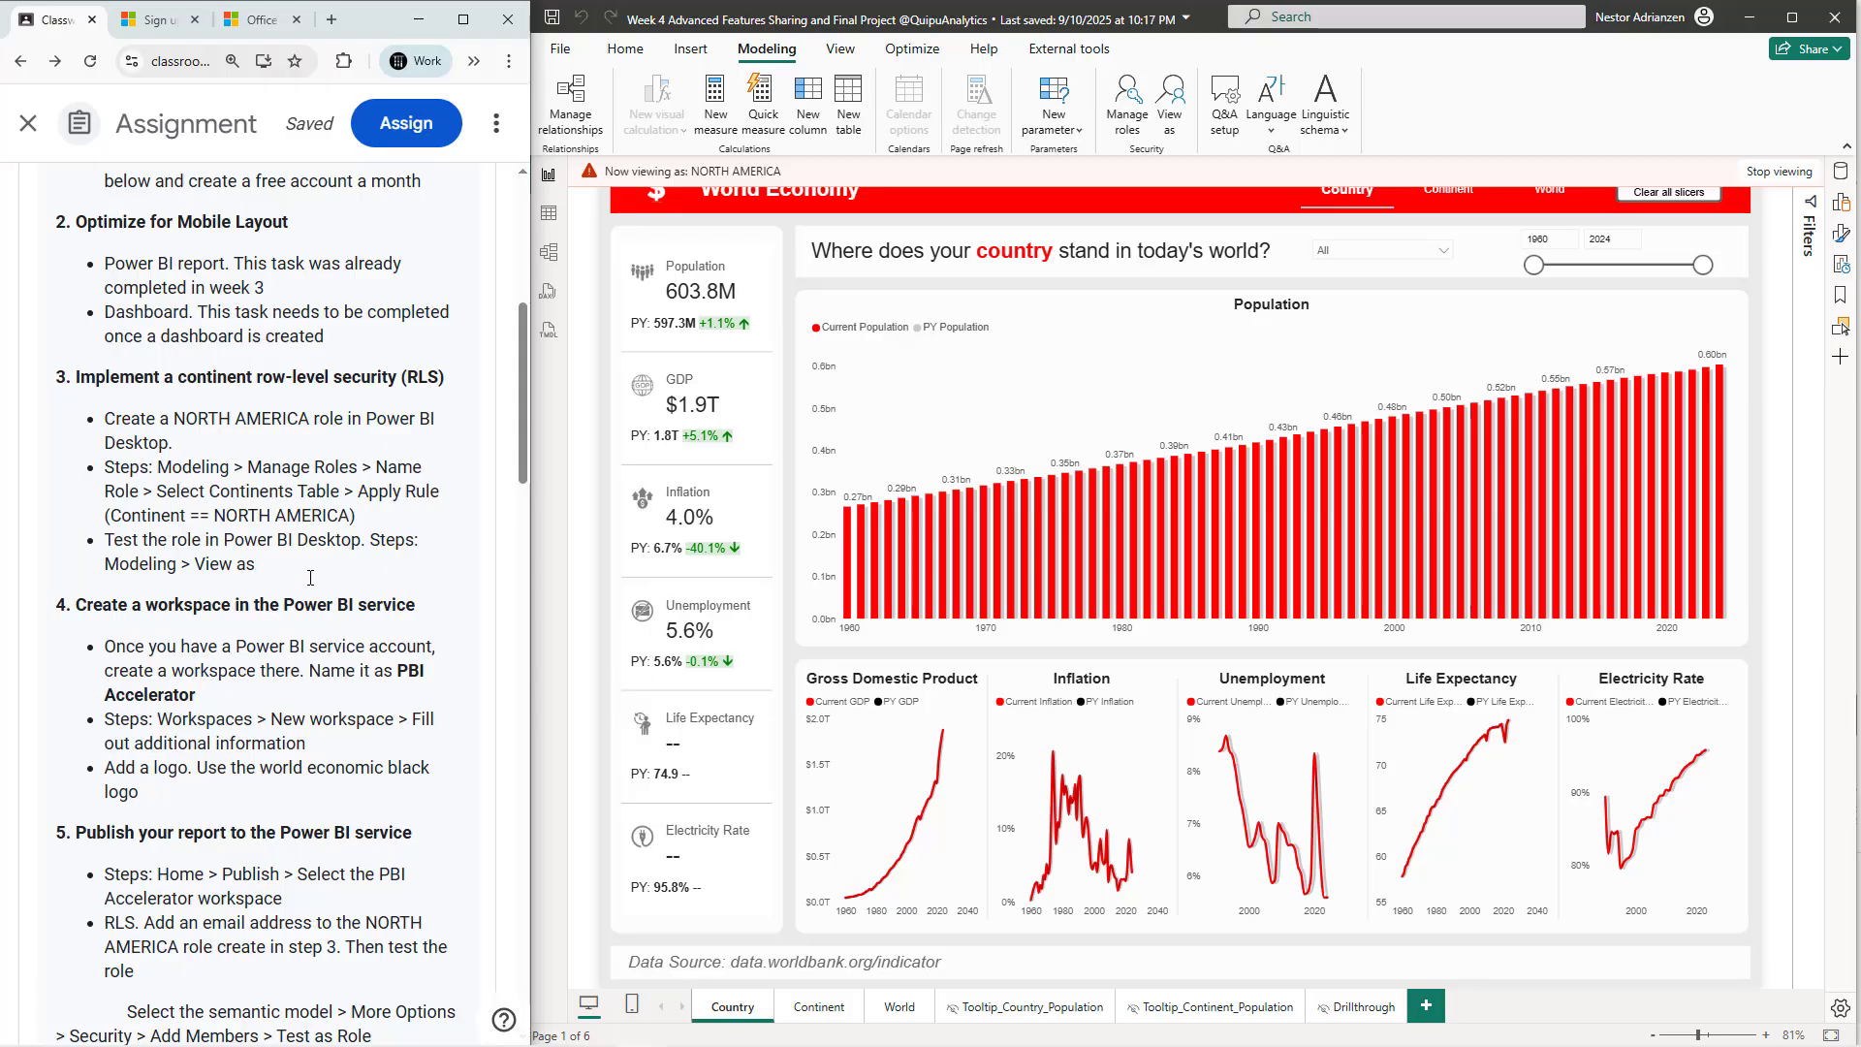
- Switch to the Power BI service in the browser and start a new workspace named PBI Accelerator
{"action": "scroll", "coordinate": [350, 534], "scroll_direction": "down", "scroll_amount": 1}
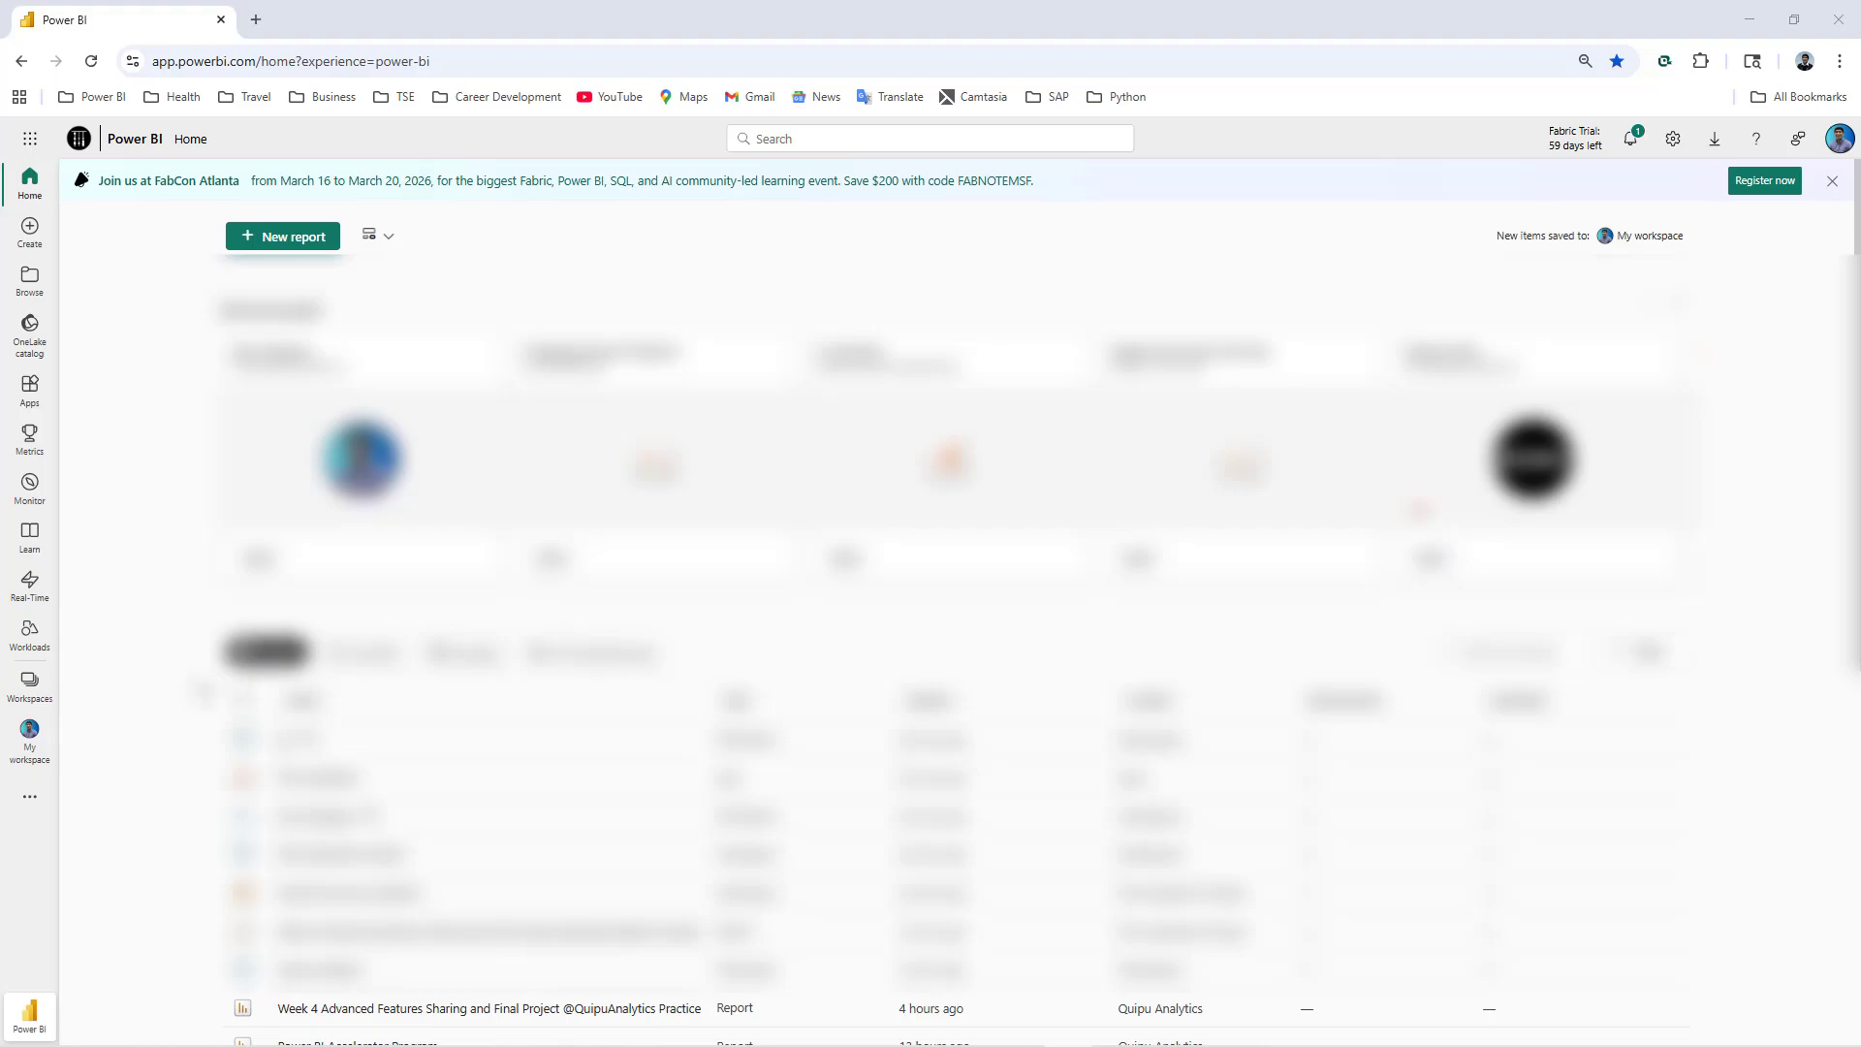
{"action": "left_click", "coordinate": [30, 690]}
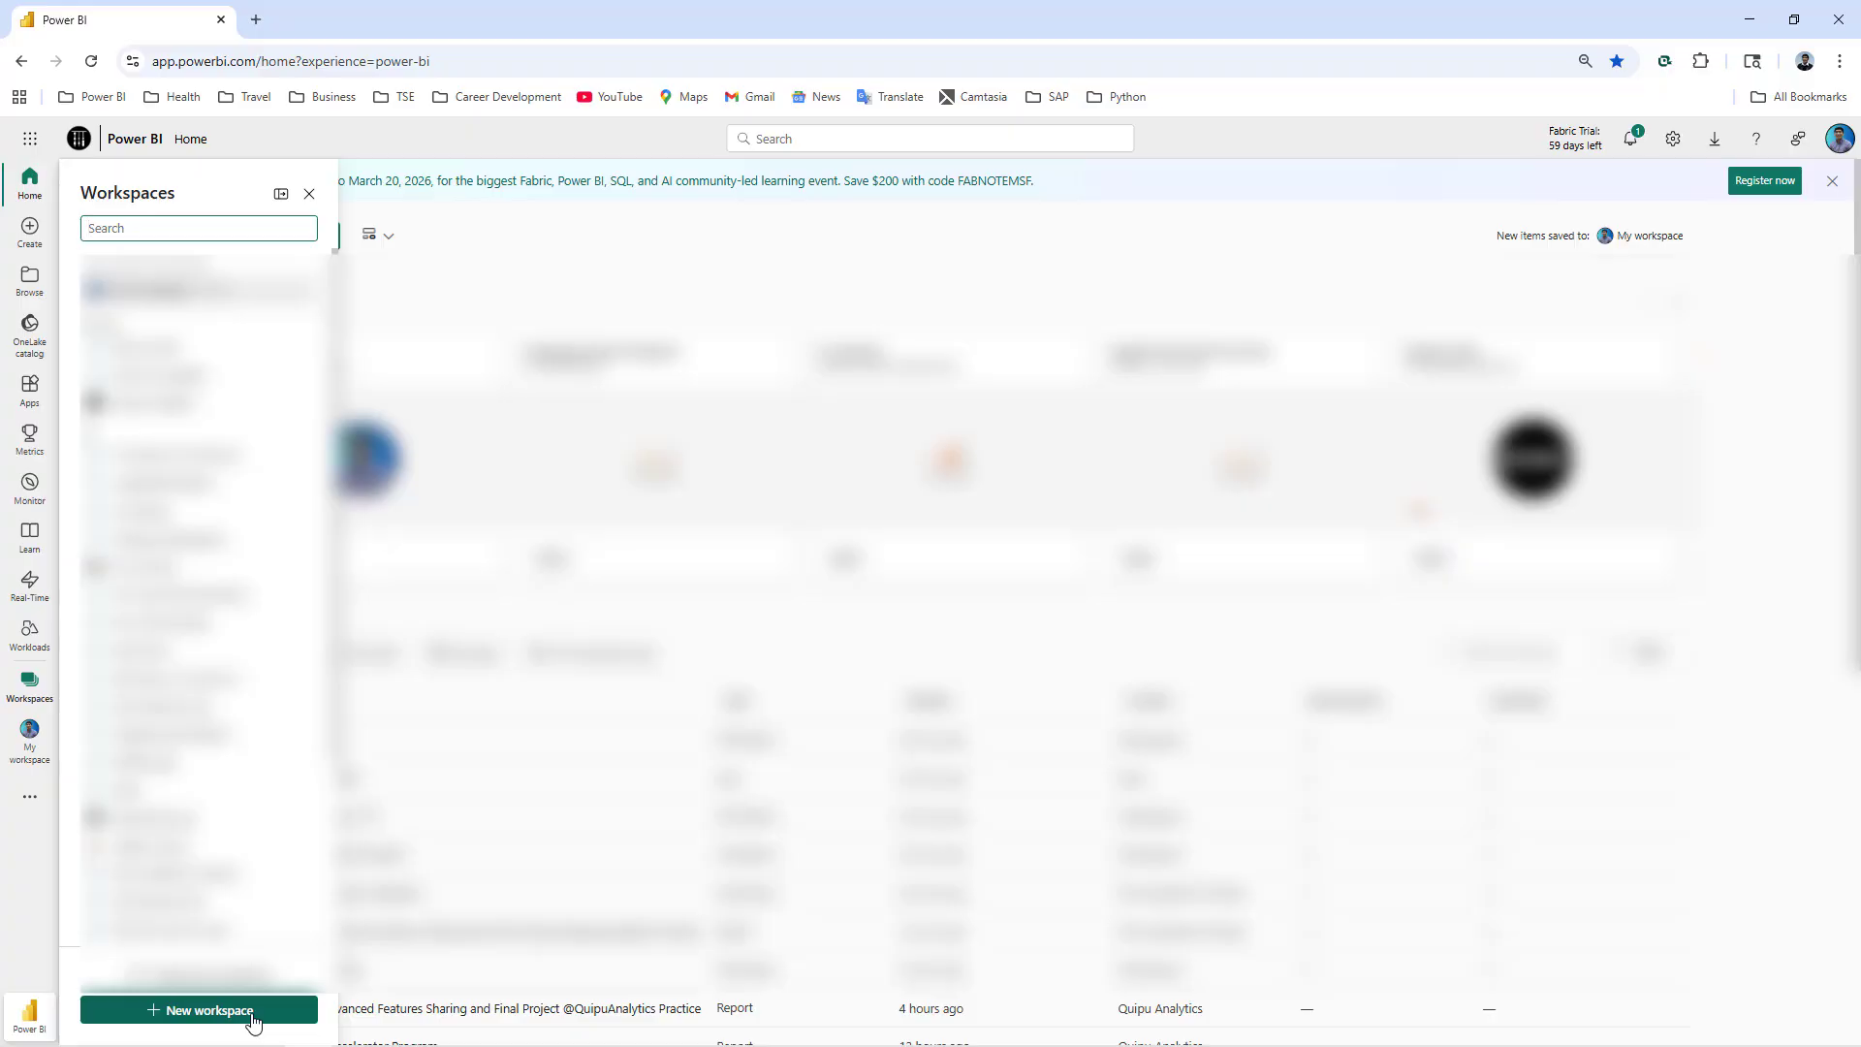
{"action": "left_click", "coordinate": [250, 1011]}
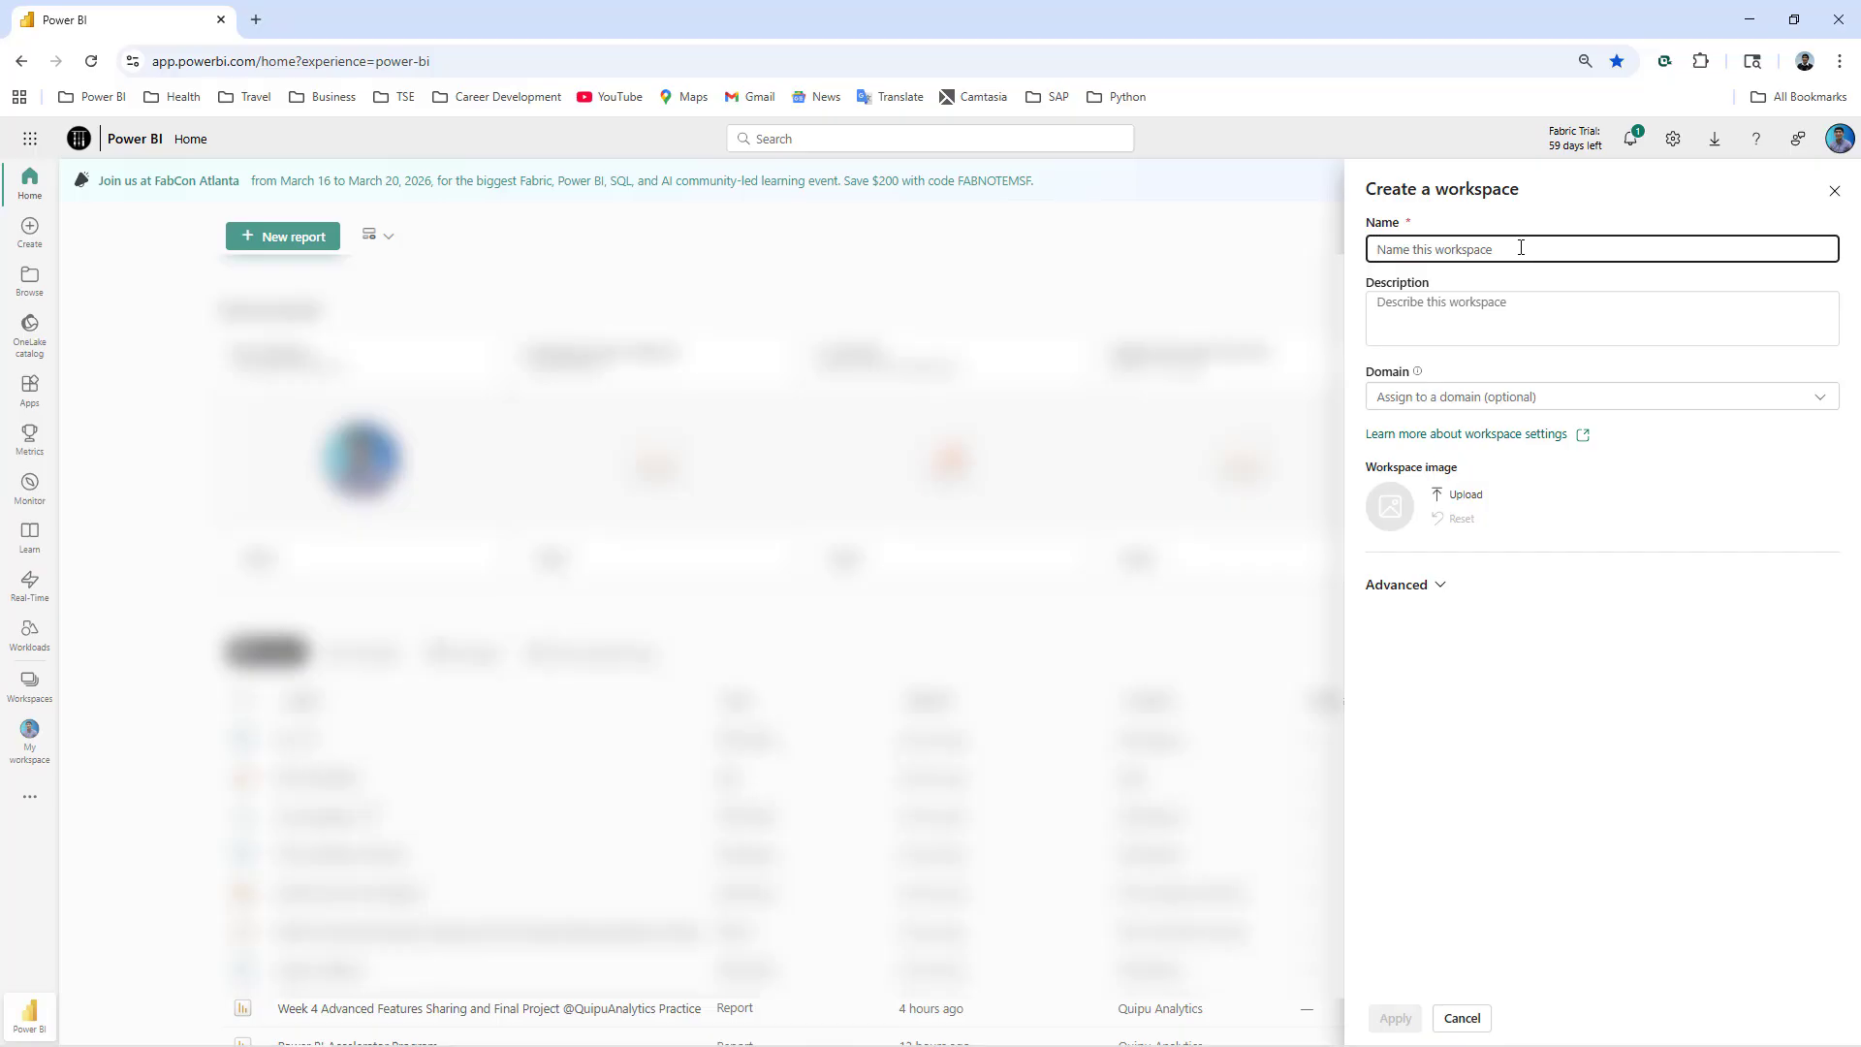
{"action": "type", "text": "PBI Accelerator"}
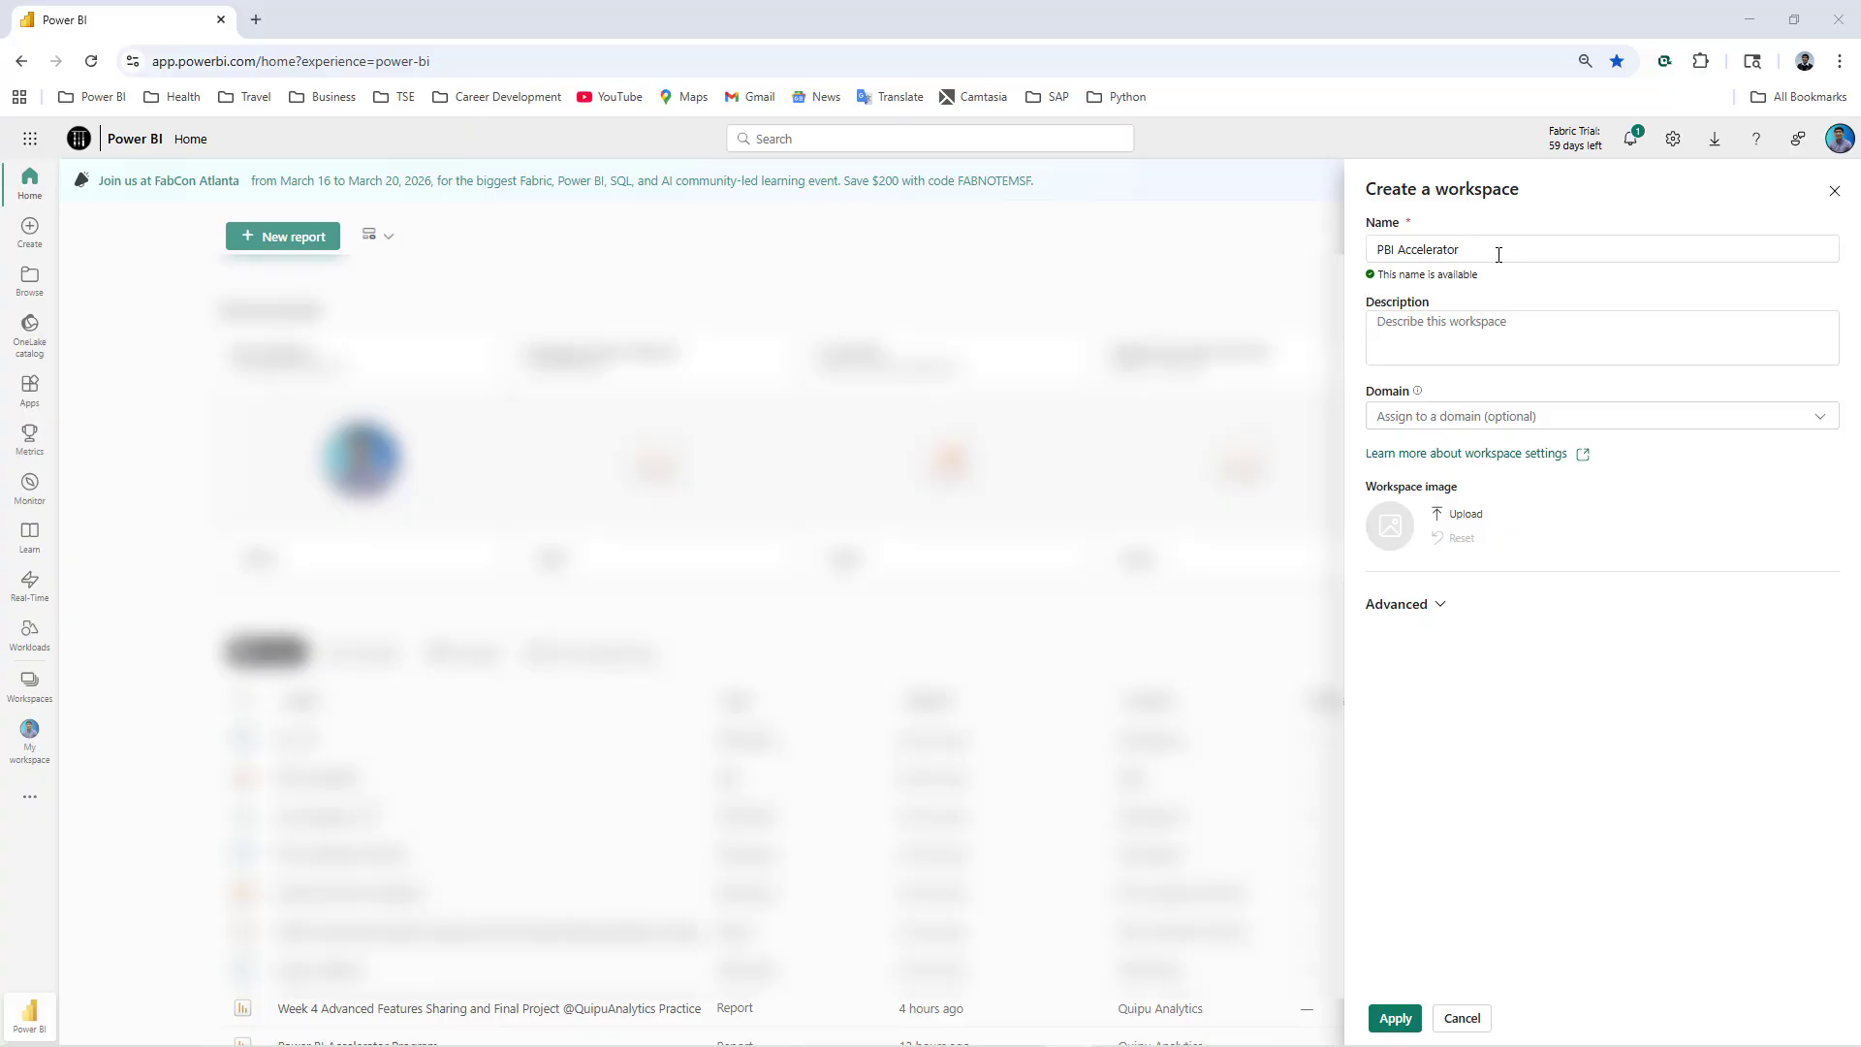
- Describe the workspace as "This is where the magic happens" and check the available domains
{"action": "key", "text": "alt+Tab"}
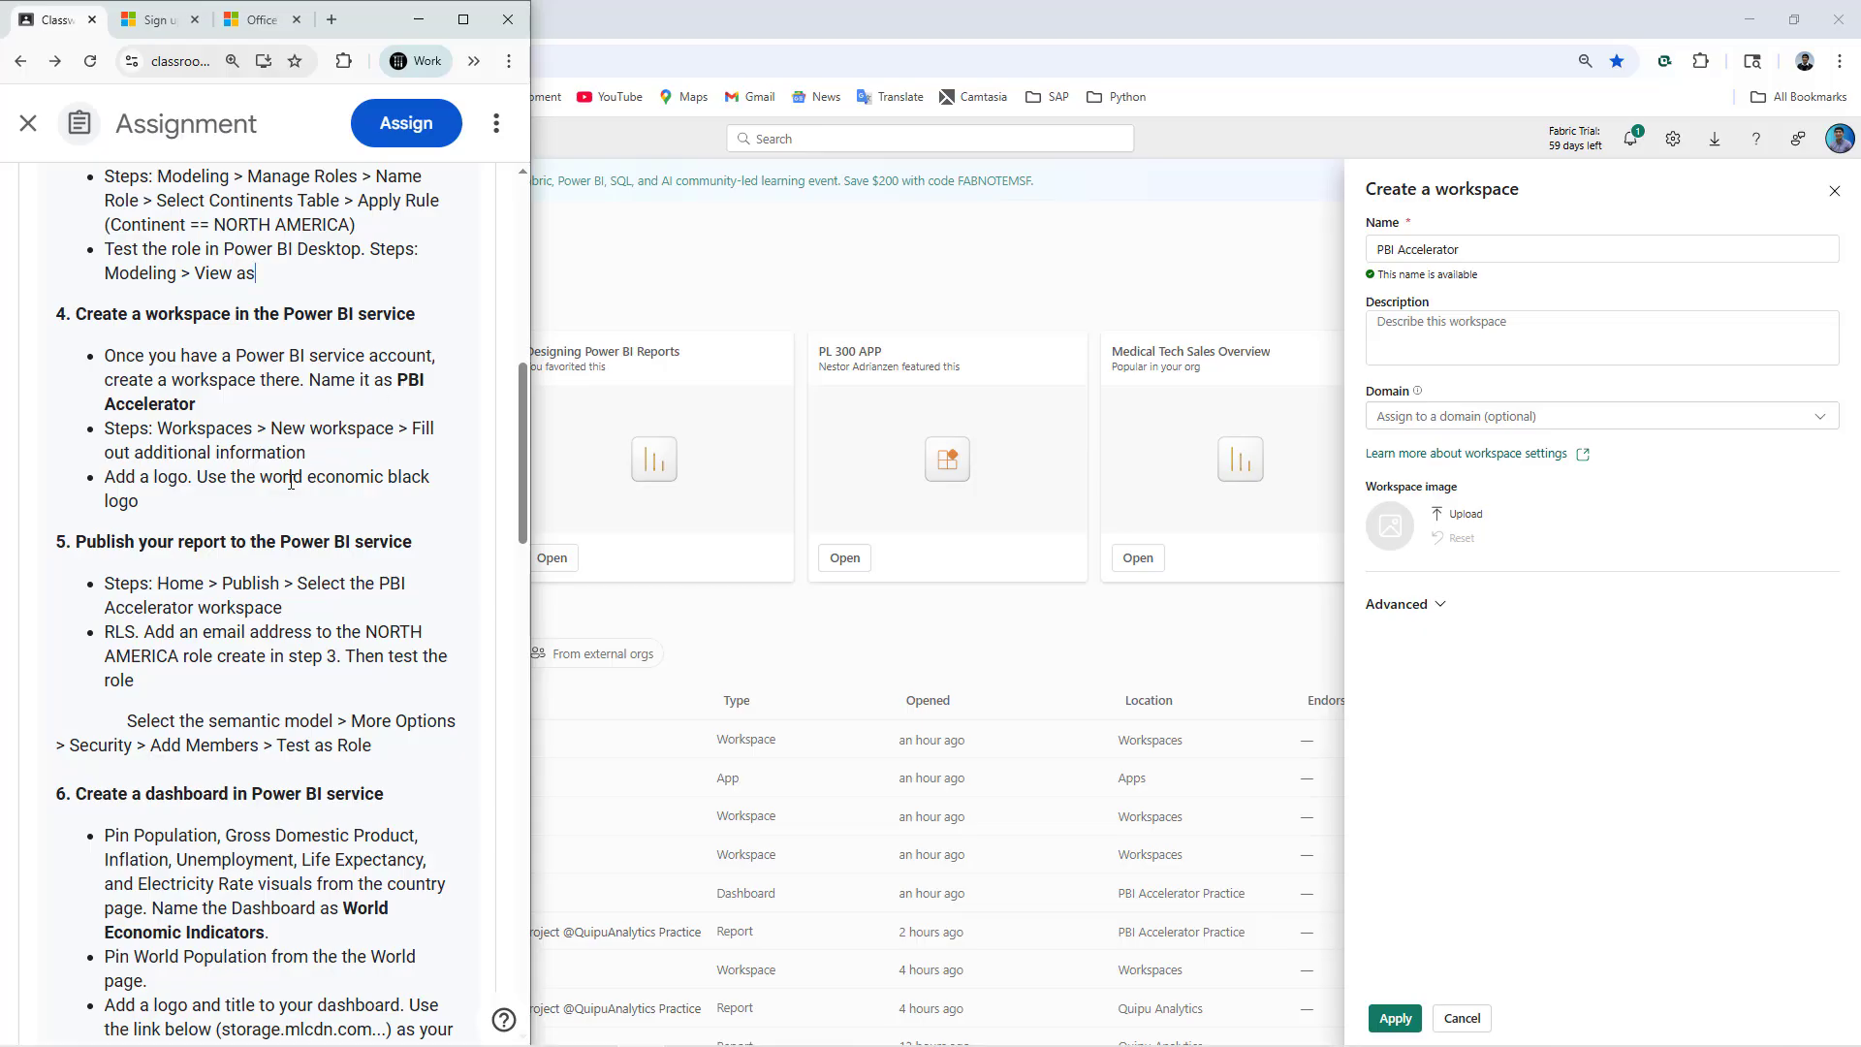
{"action": "left_click", "coordinate": [1487, 331]}
{"action": "type", "text": "This is "}
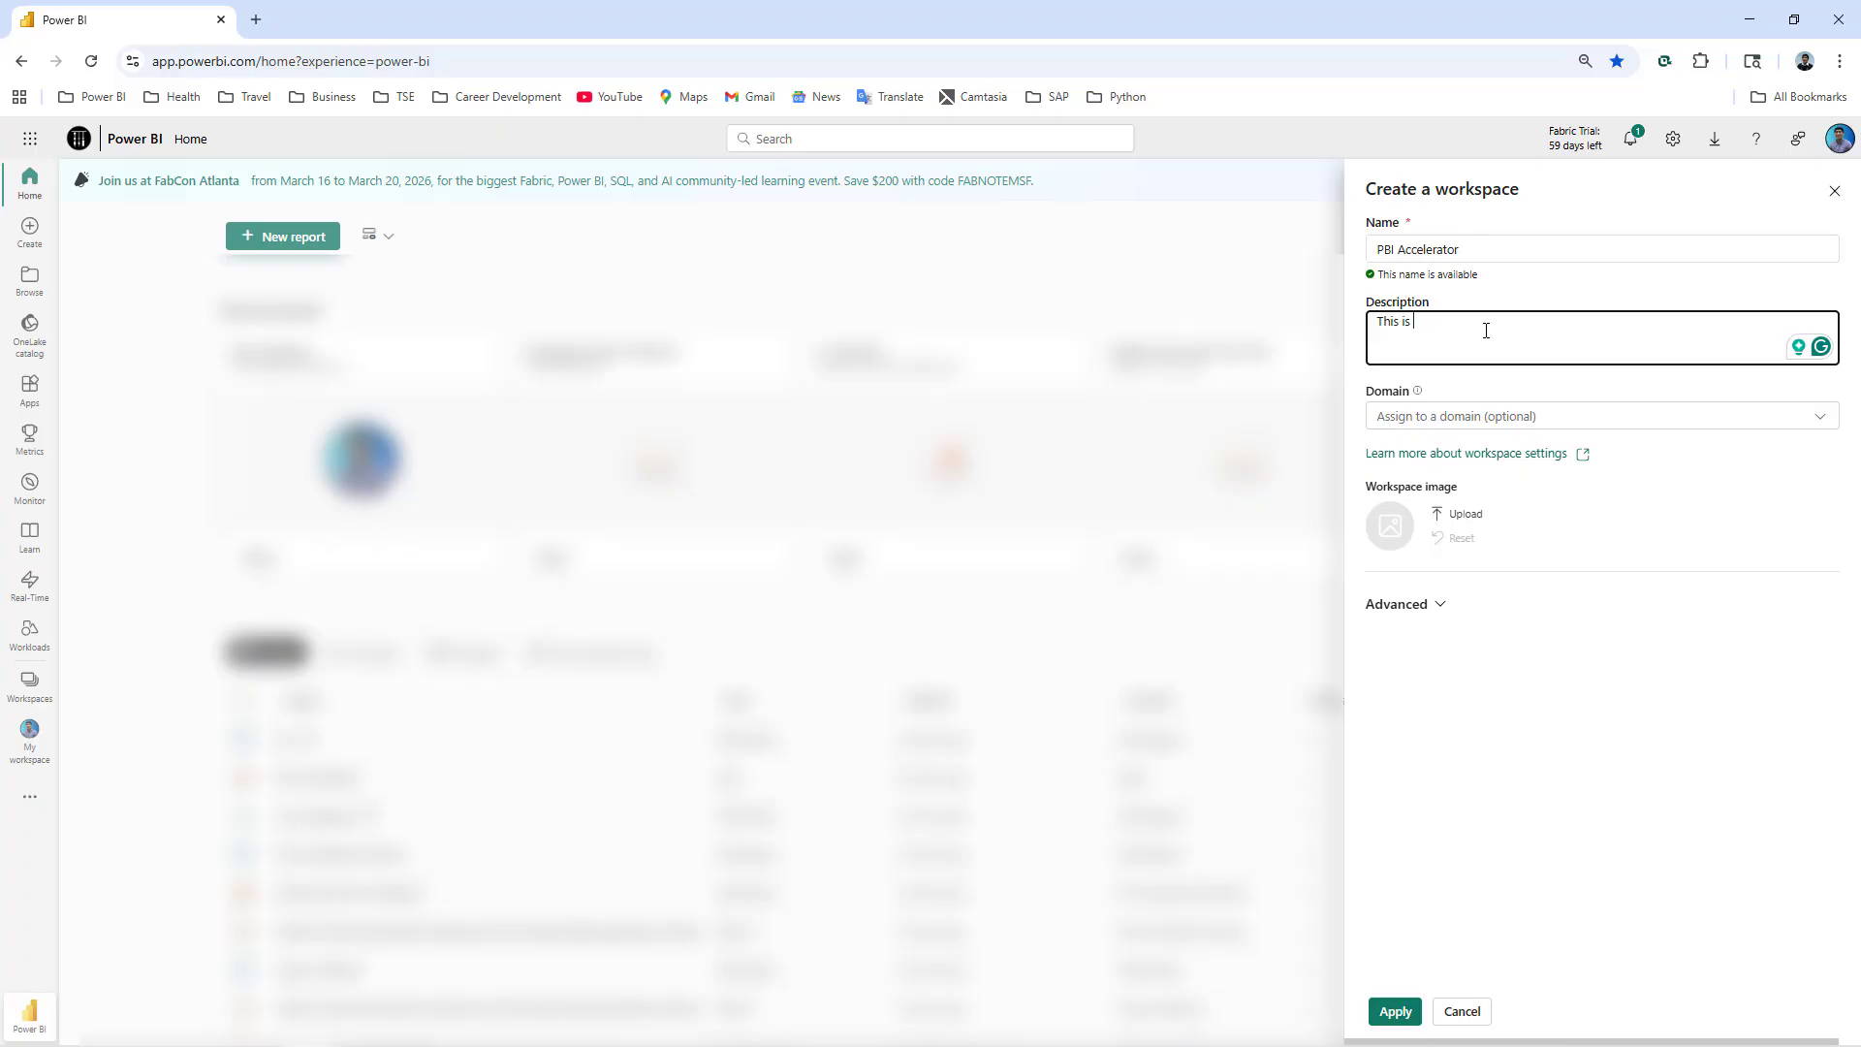
{"action": "type", "text": "where the magic happen"}
{"action": "key", "text": "BackSpace"}
{"action": "left_click", "coordinate": [1607, 424]}
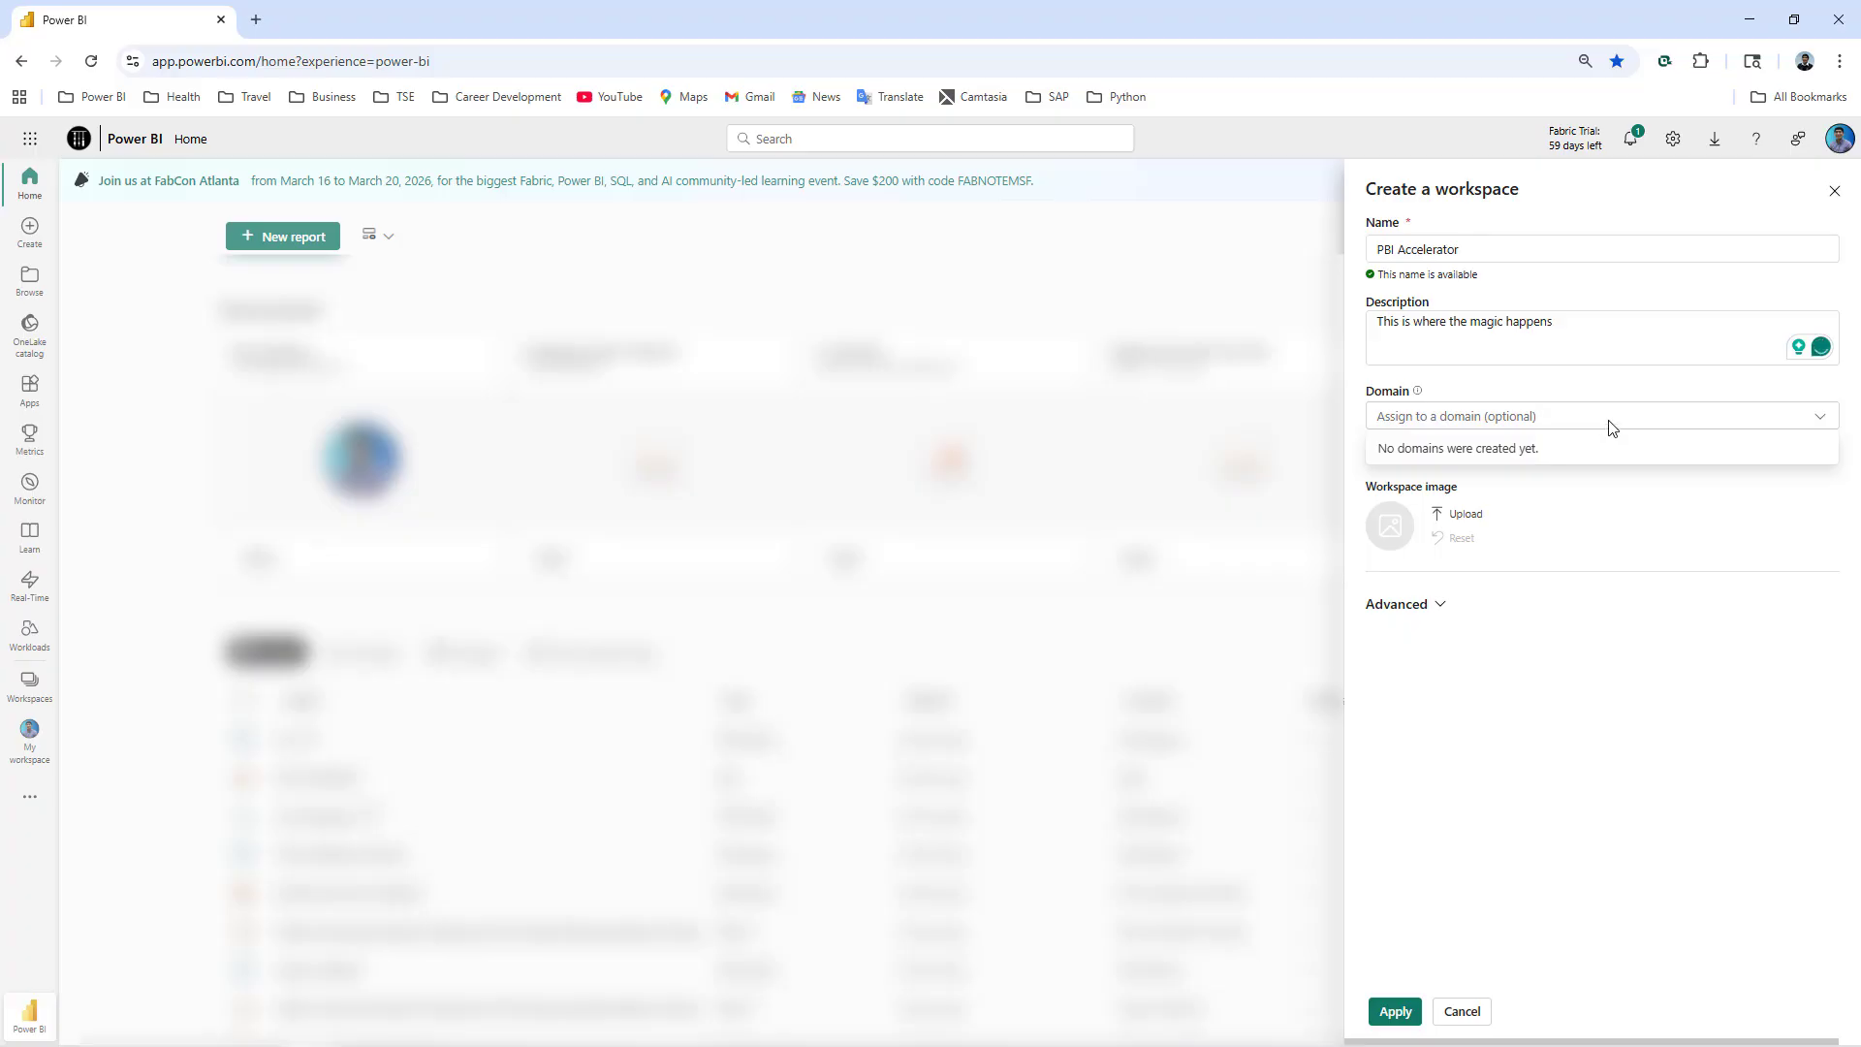
- Upload World Economic Black Logo as the workspace image and create the workspace
{"action": "left_click", "coordinate": [1467, 519]}
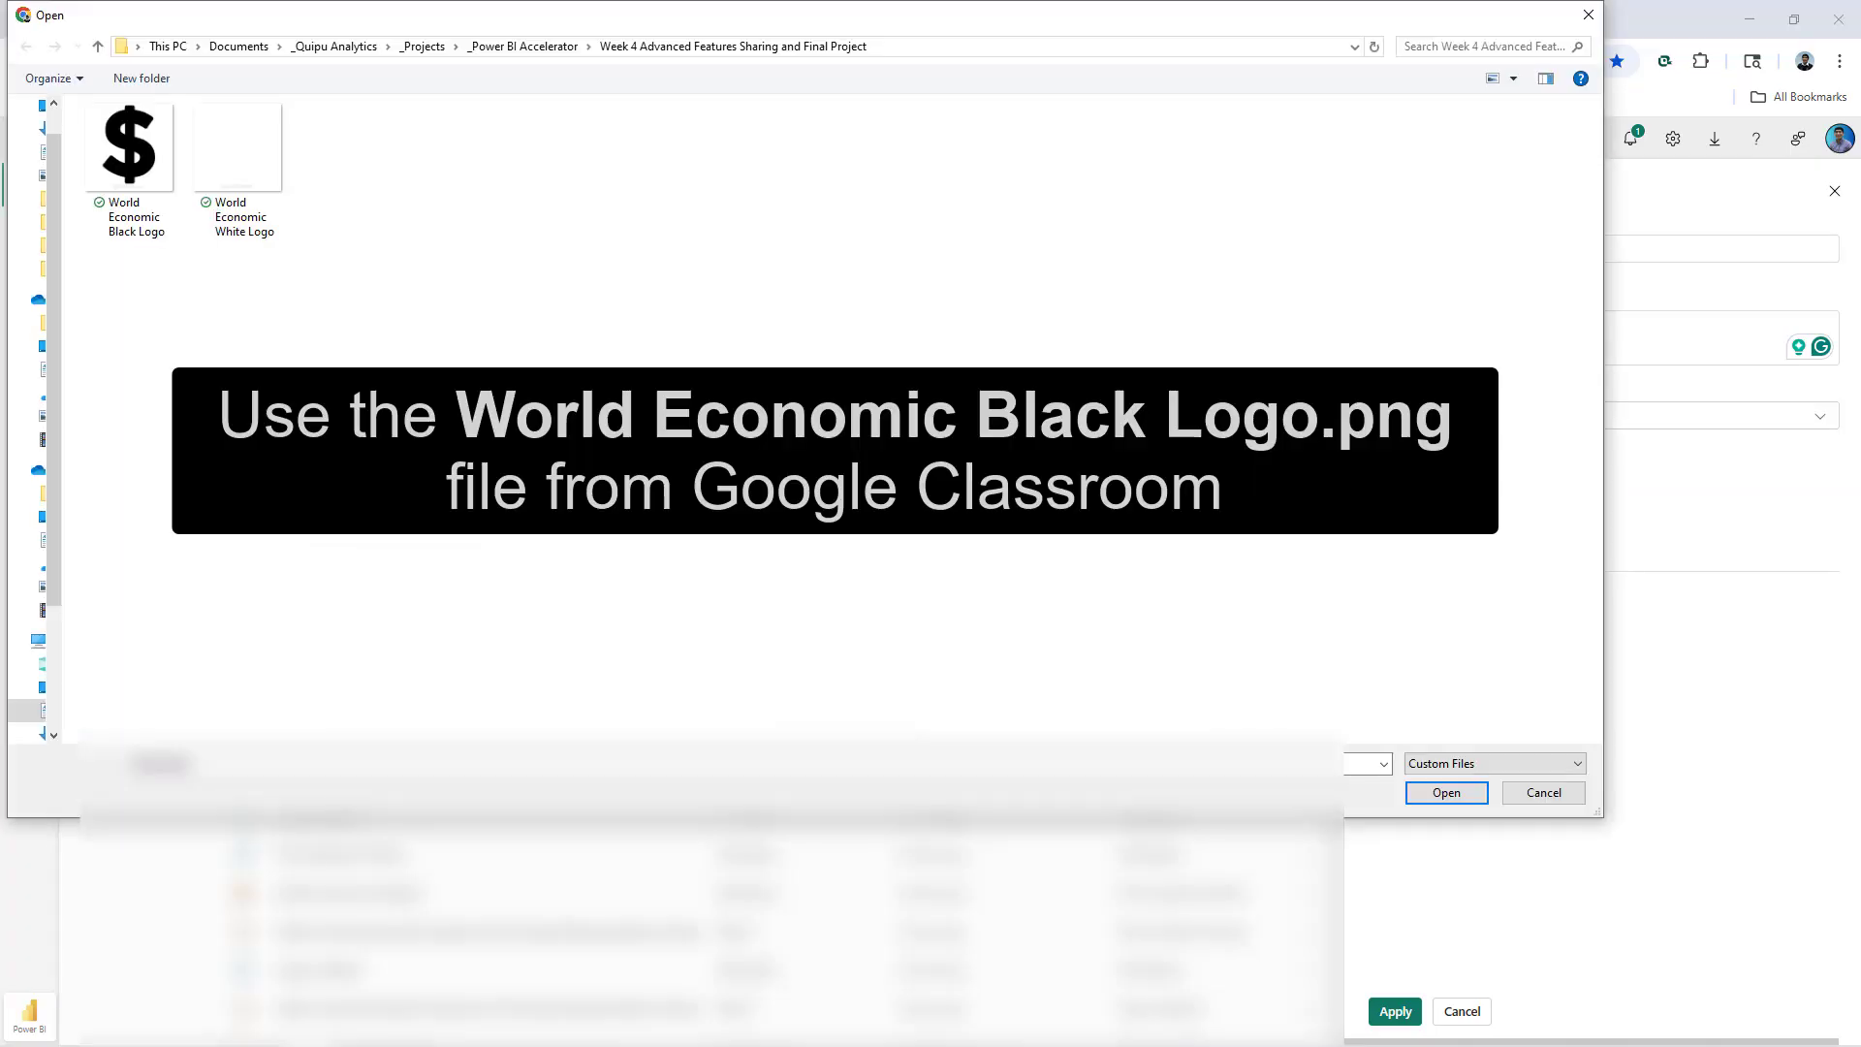
{"action": "double_click", "coordinate": [152, 177]}
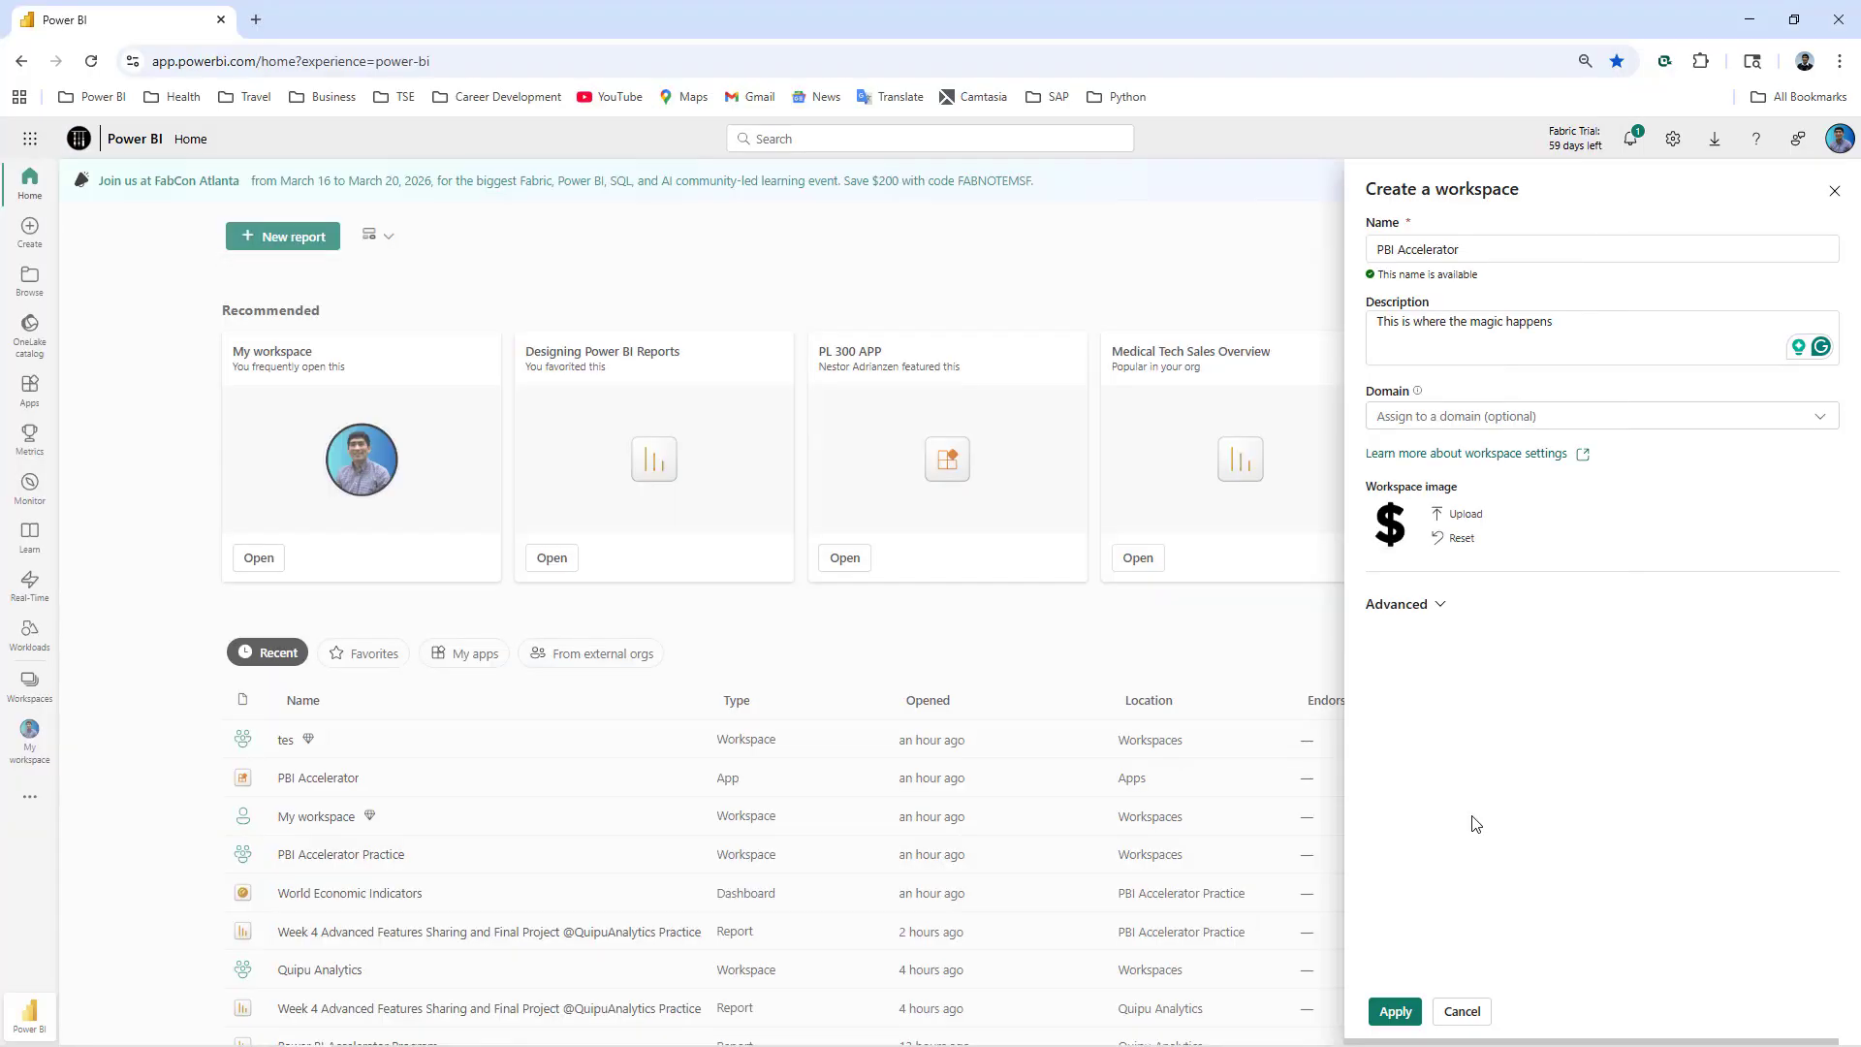
{"action": "left_click", "coordinate": [1396, 1011]}
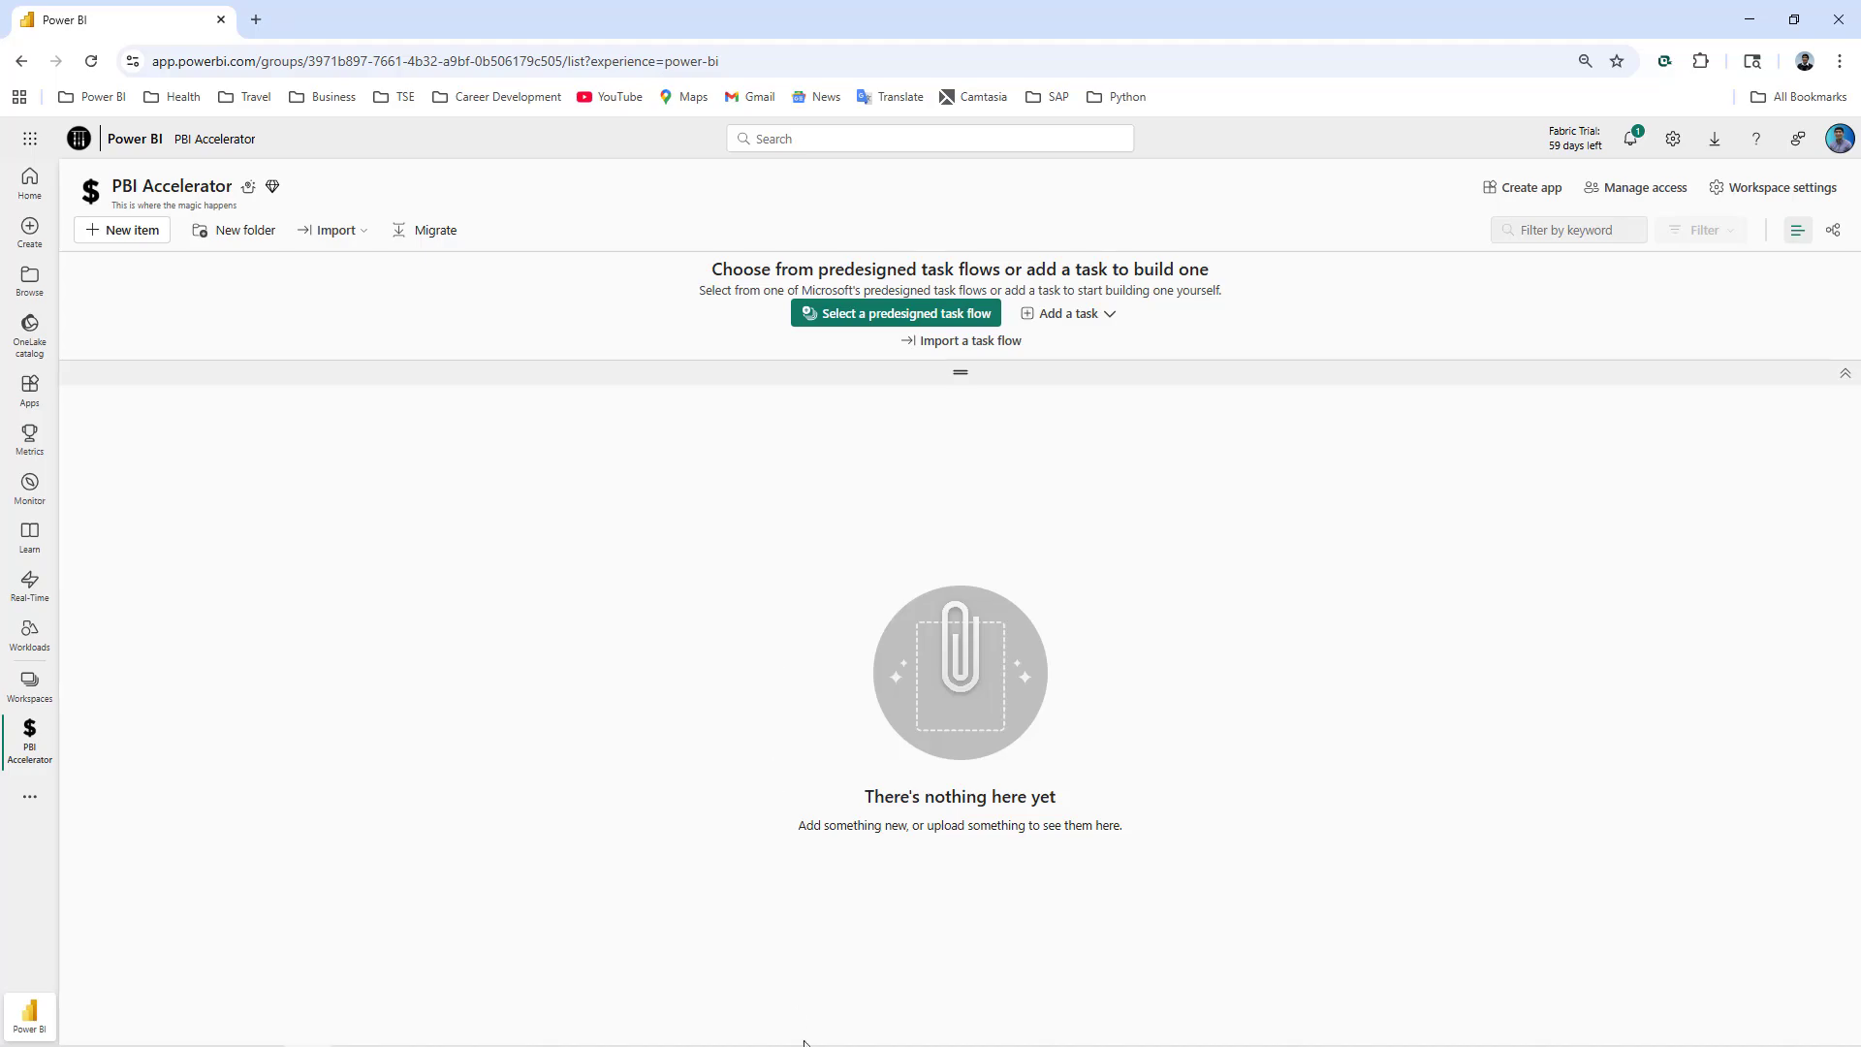
- Switch to Power BI Desktop, save the report's changes and publish it to the PBI Accelerator workspace
{"action": "key", "text": "alt+Tab"}
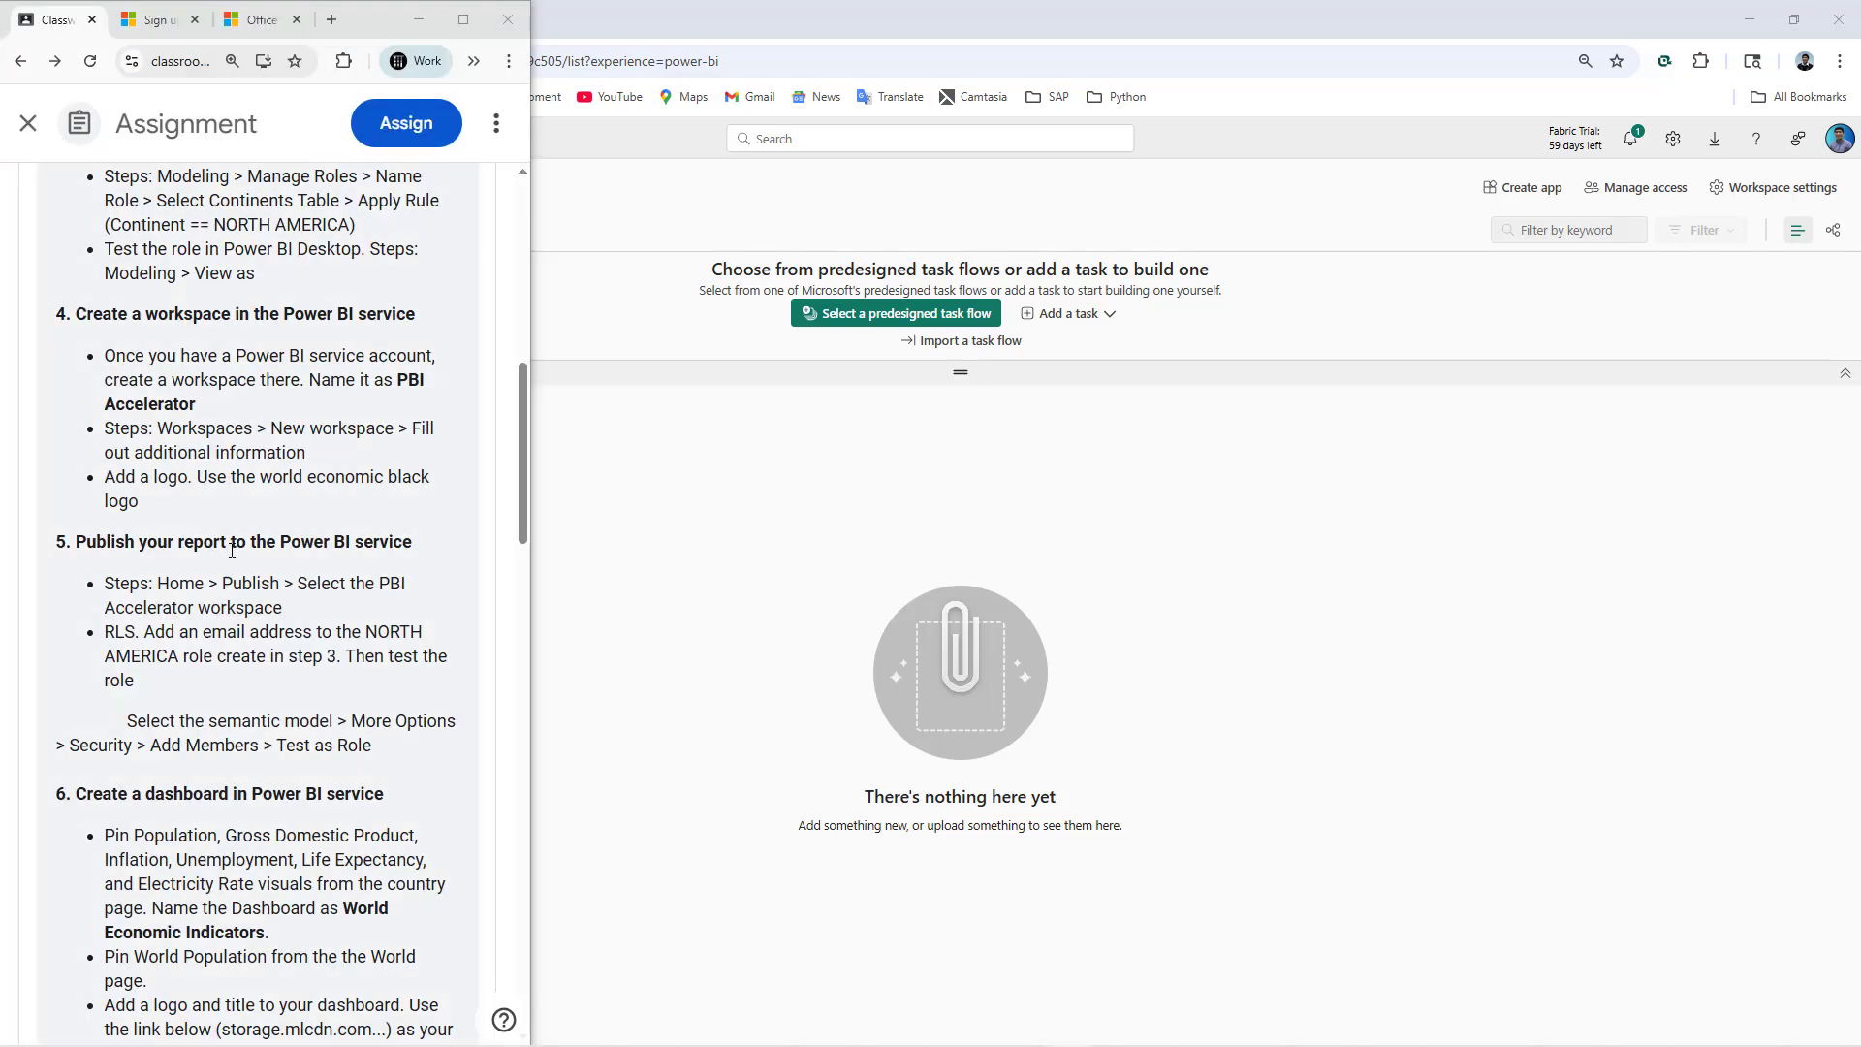
{"action": "left_click", "coordinate": [209, 499]}
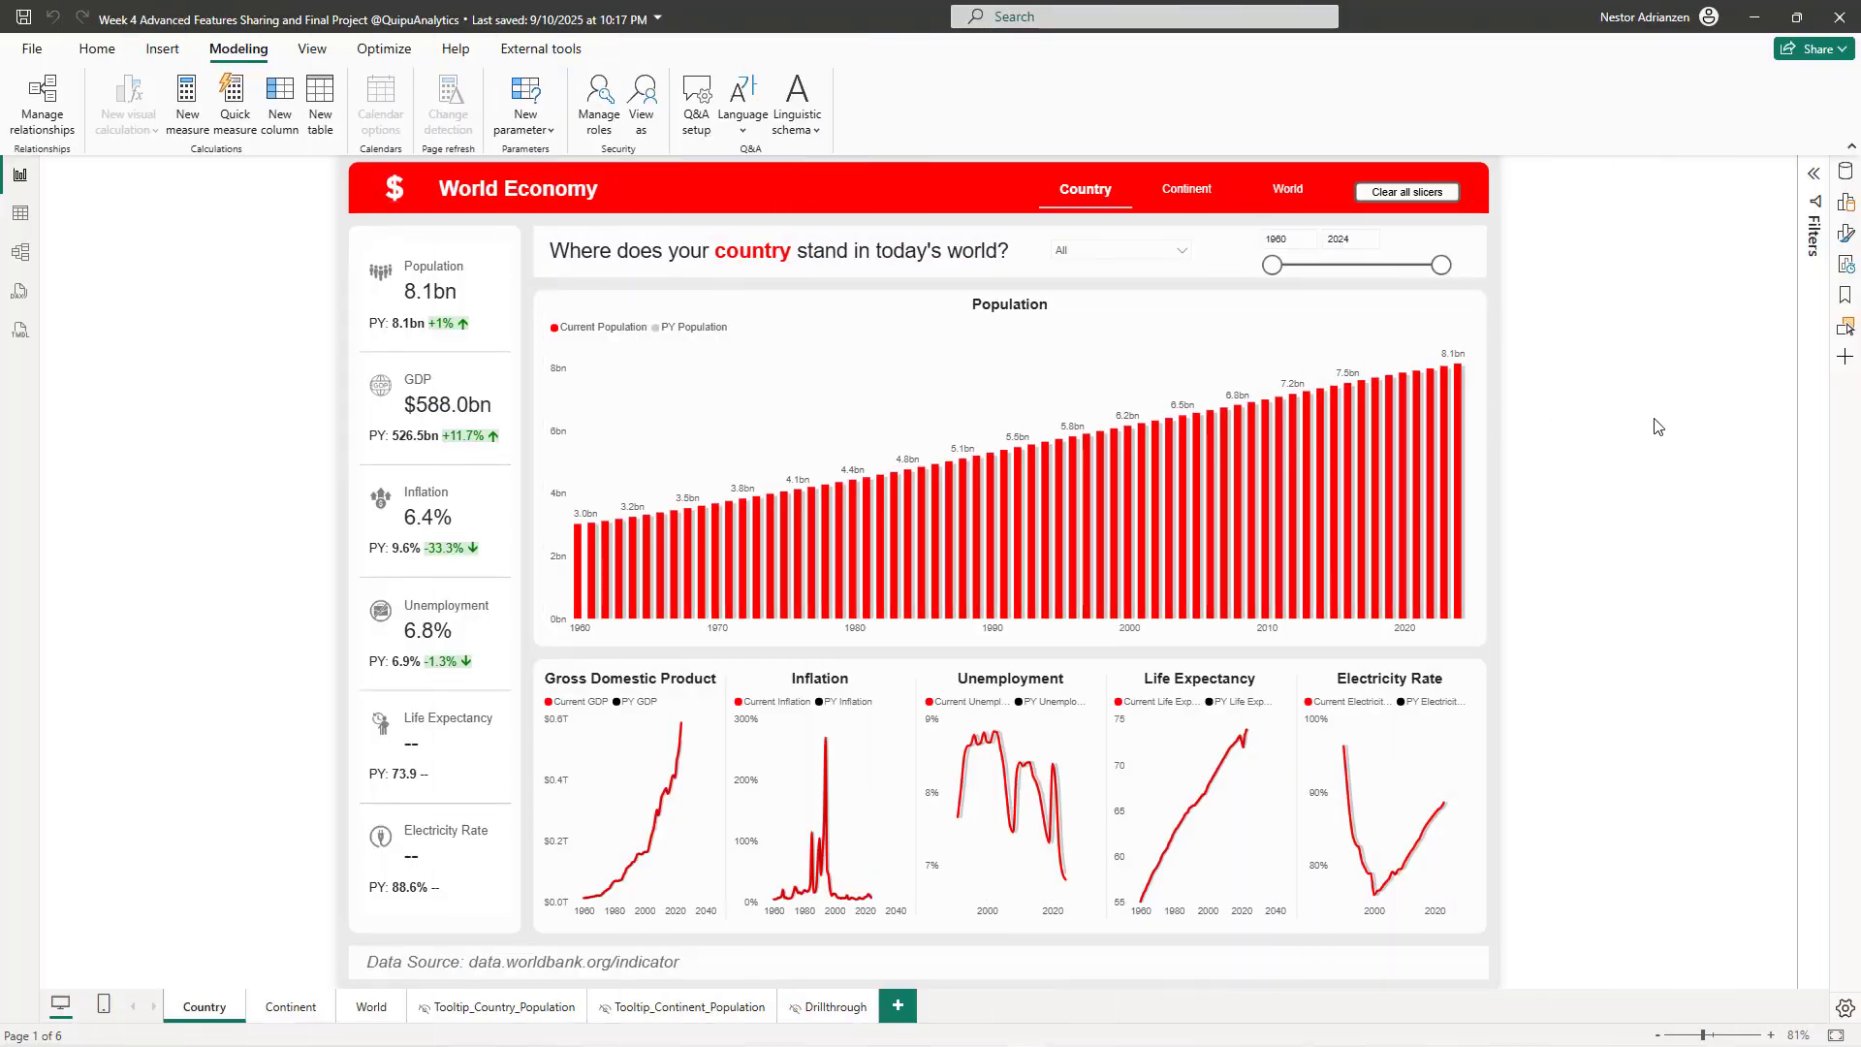
{"action": "left_click", "coordinate": [94, 55]}
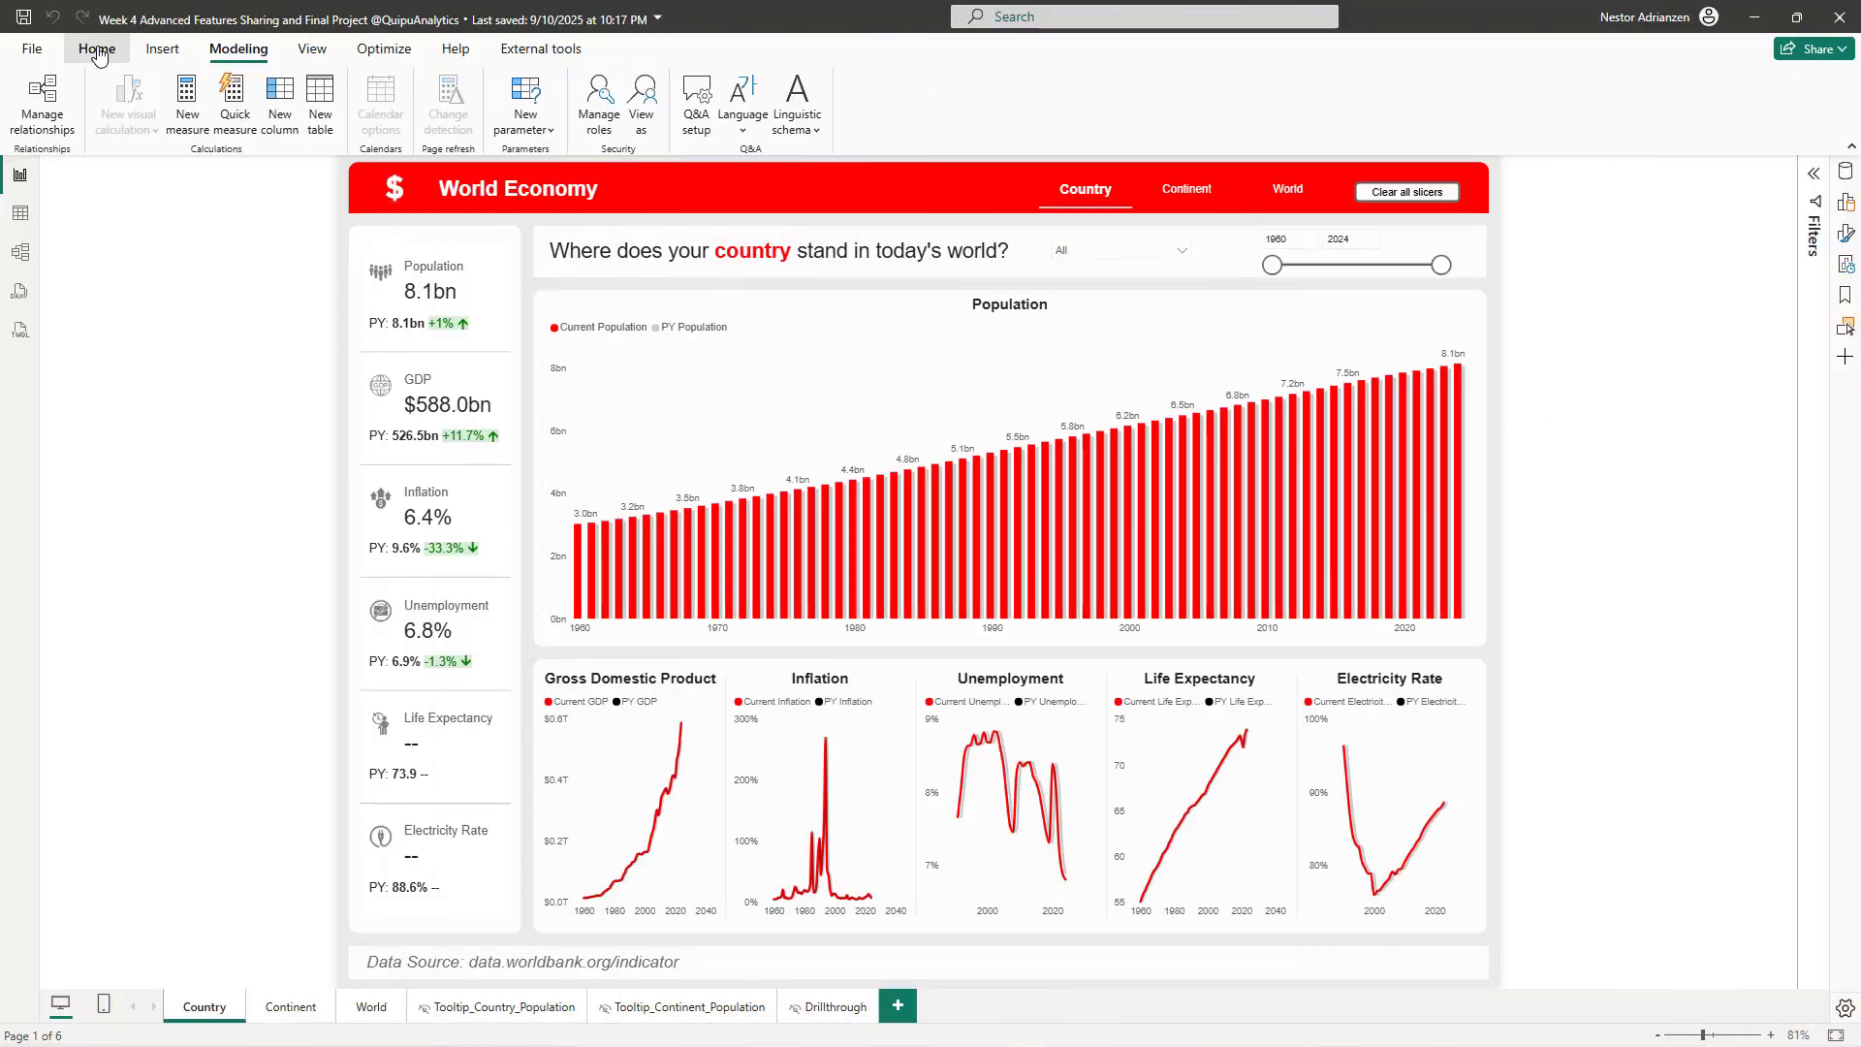
{"action": "left_click", "coordinate": [1308, 109]}
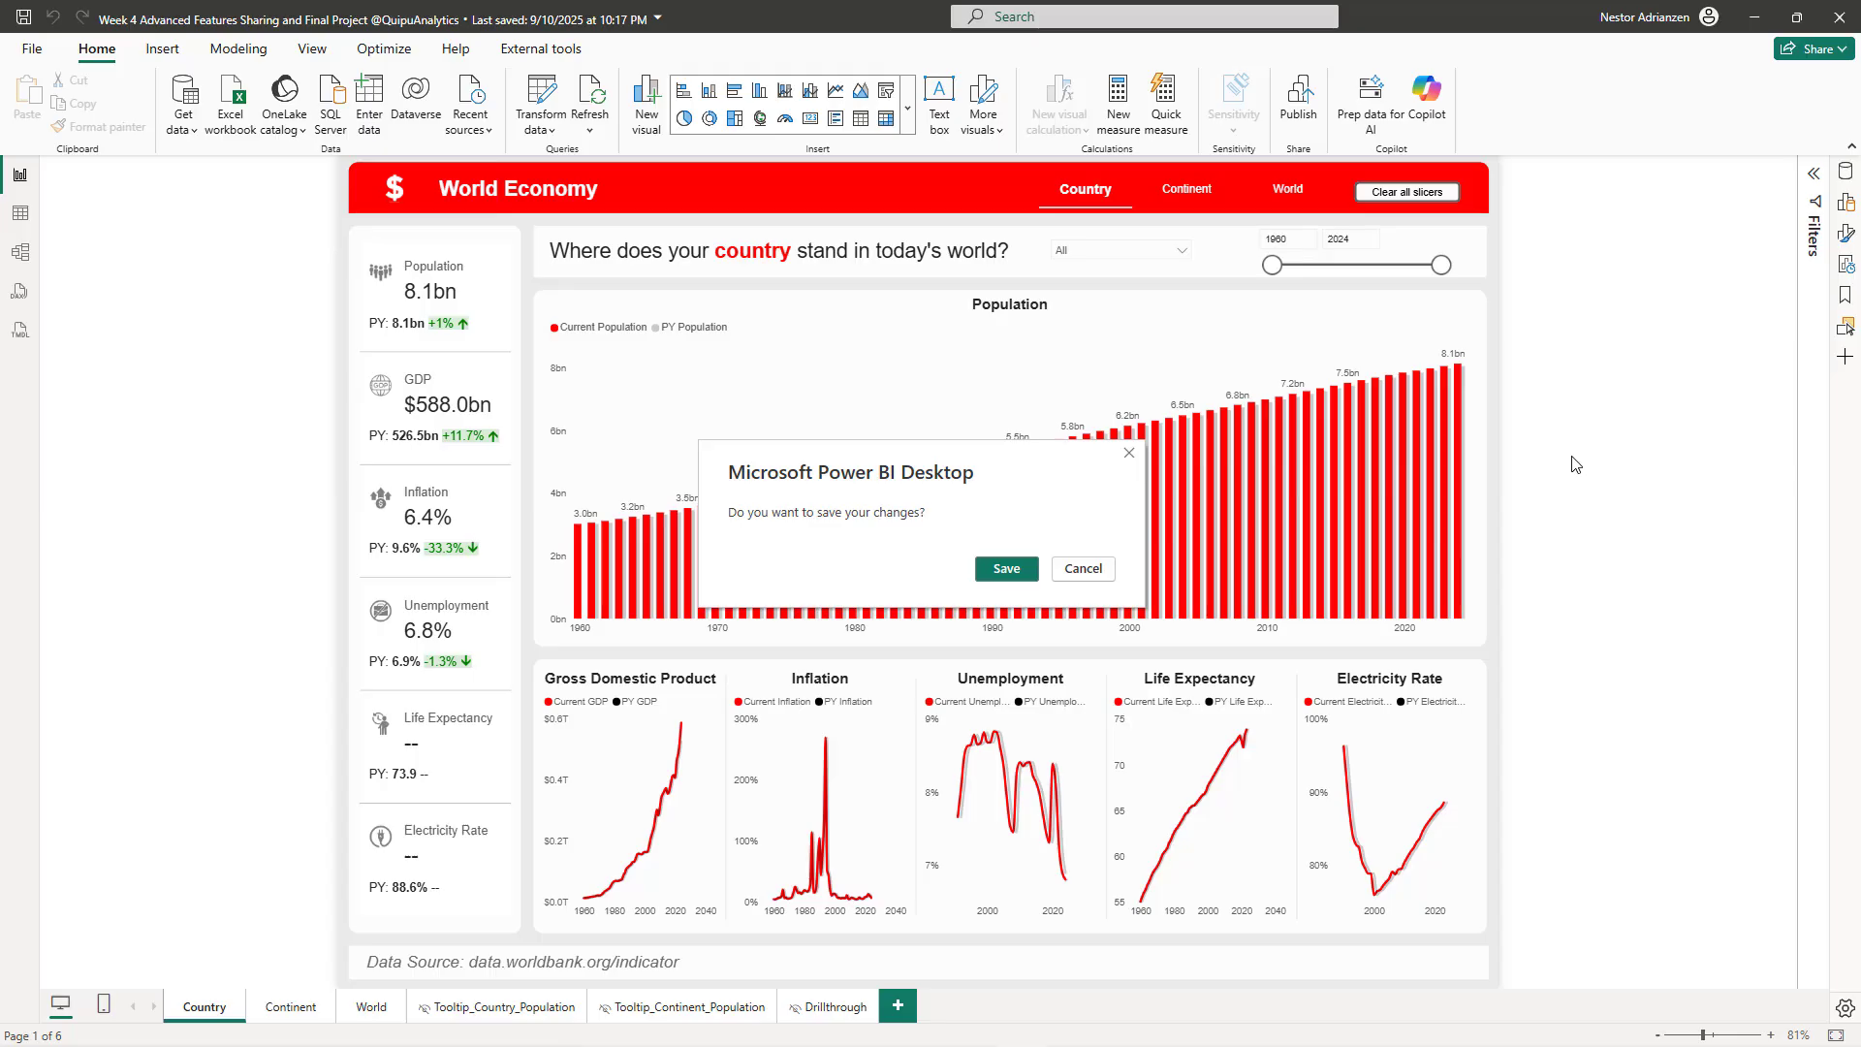
{"action": "left_click", "coordinate": [1014, 574]}
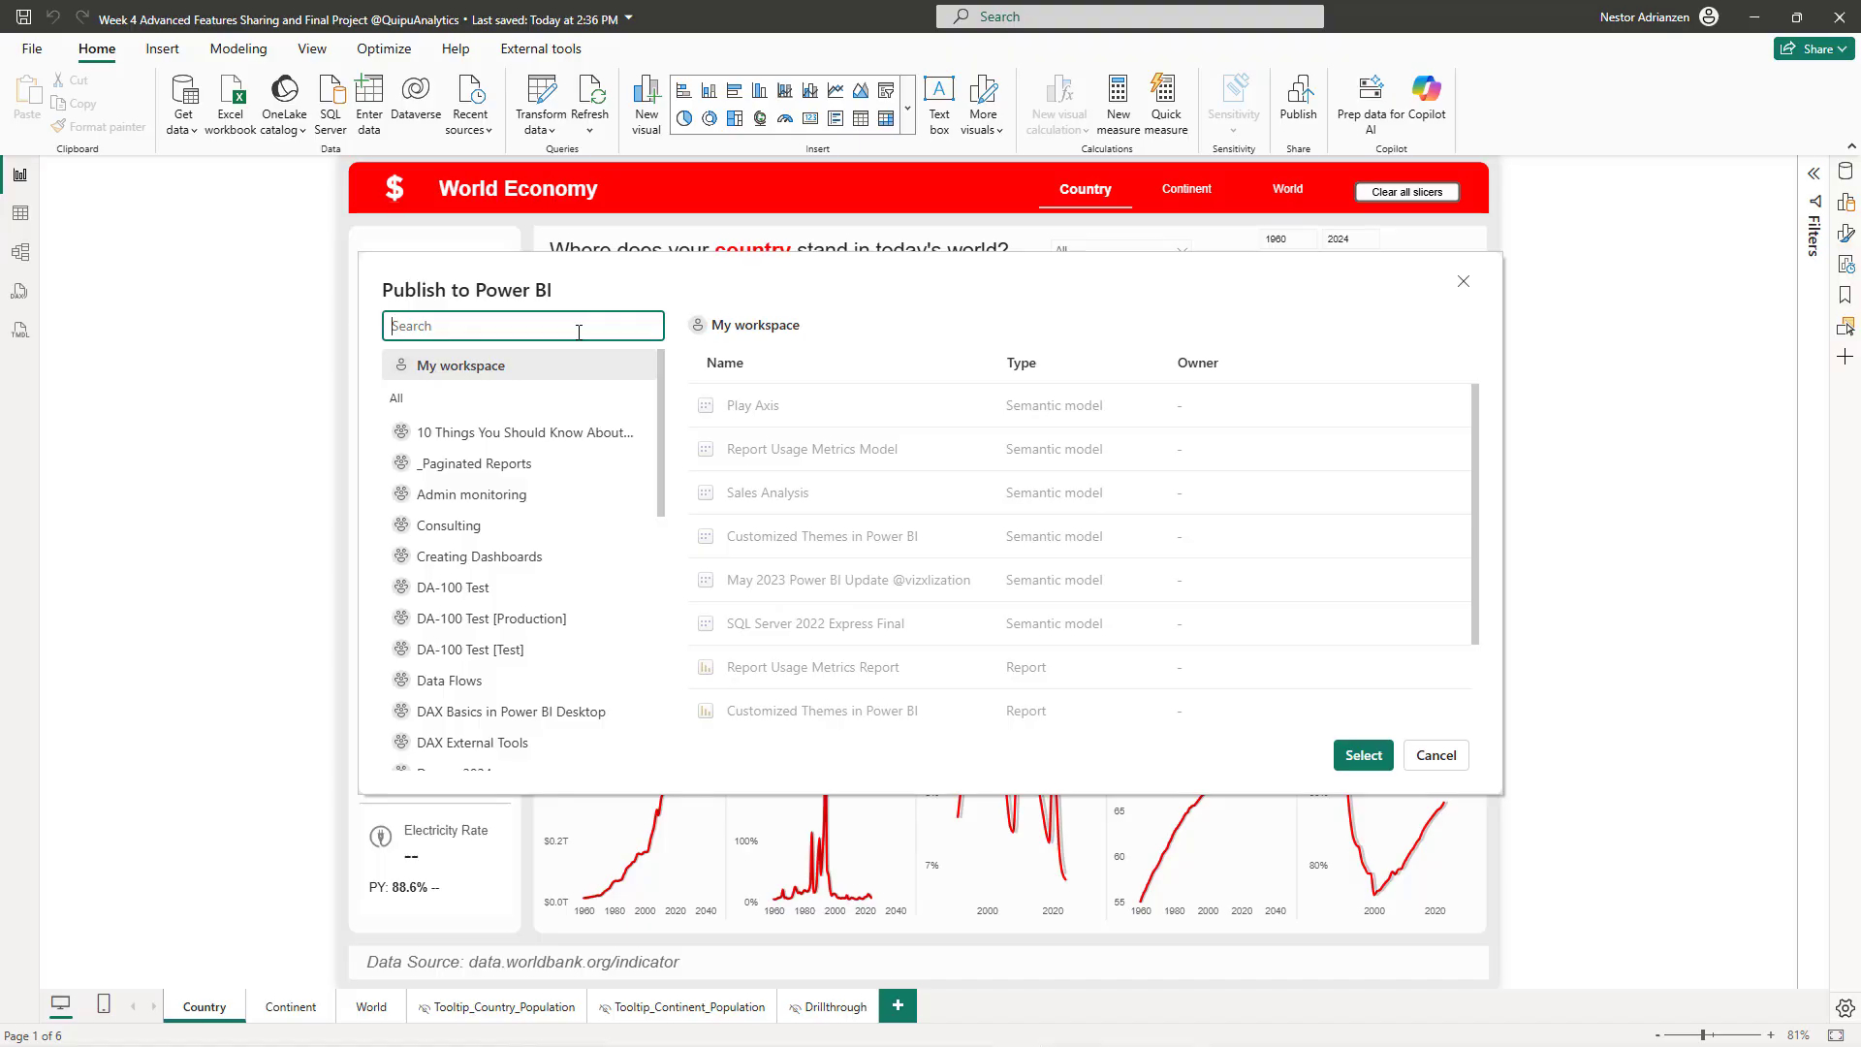
{"action": "type", "text": "pbi"}
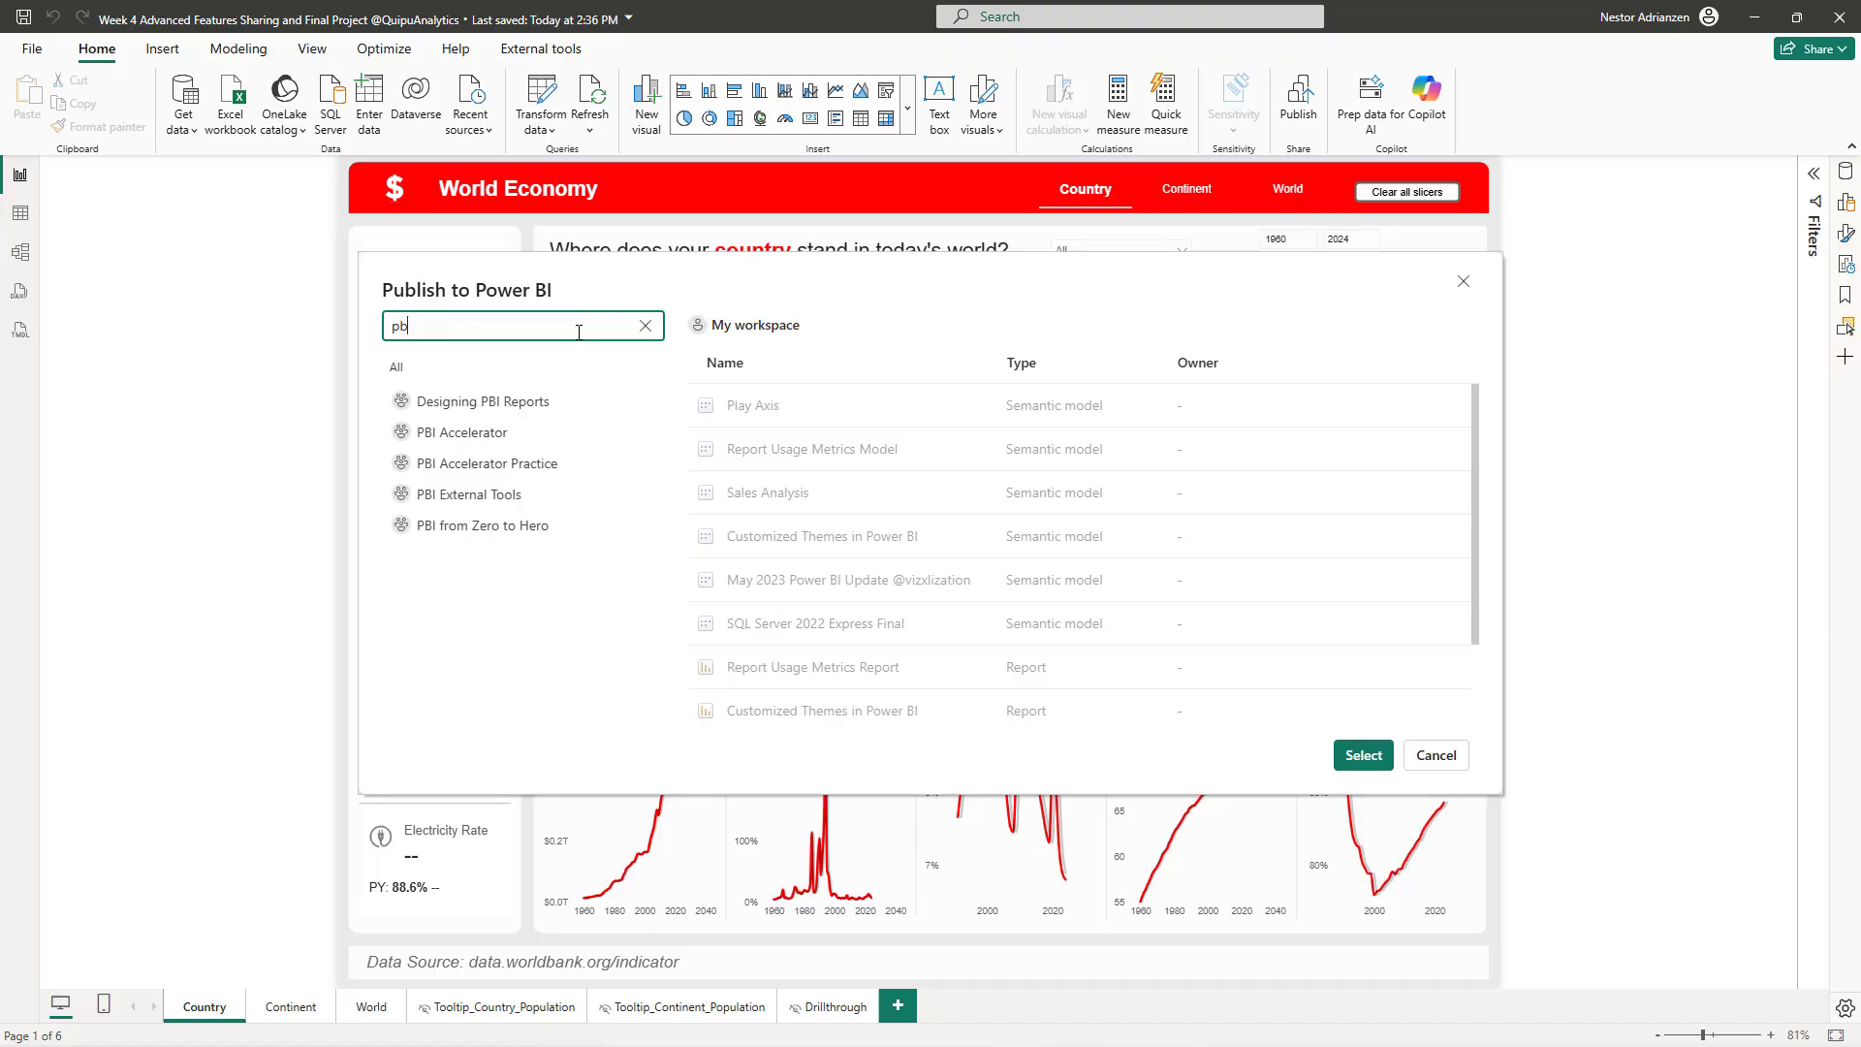
{"action": "left_click", "coordinate": [494, 442]}
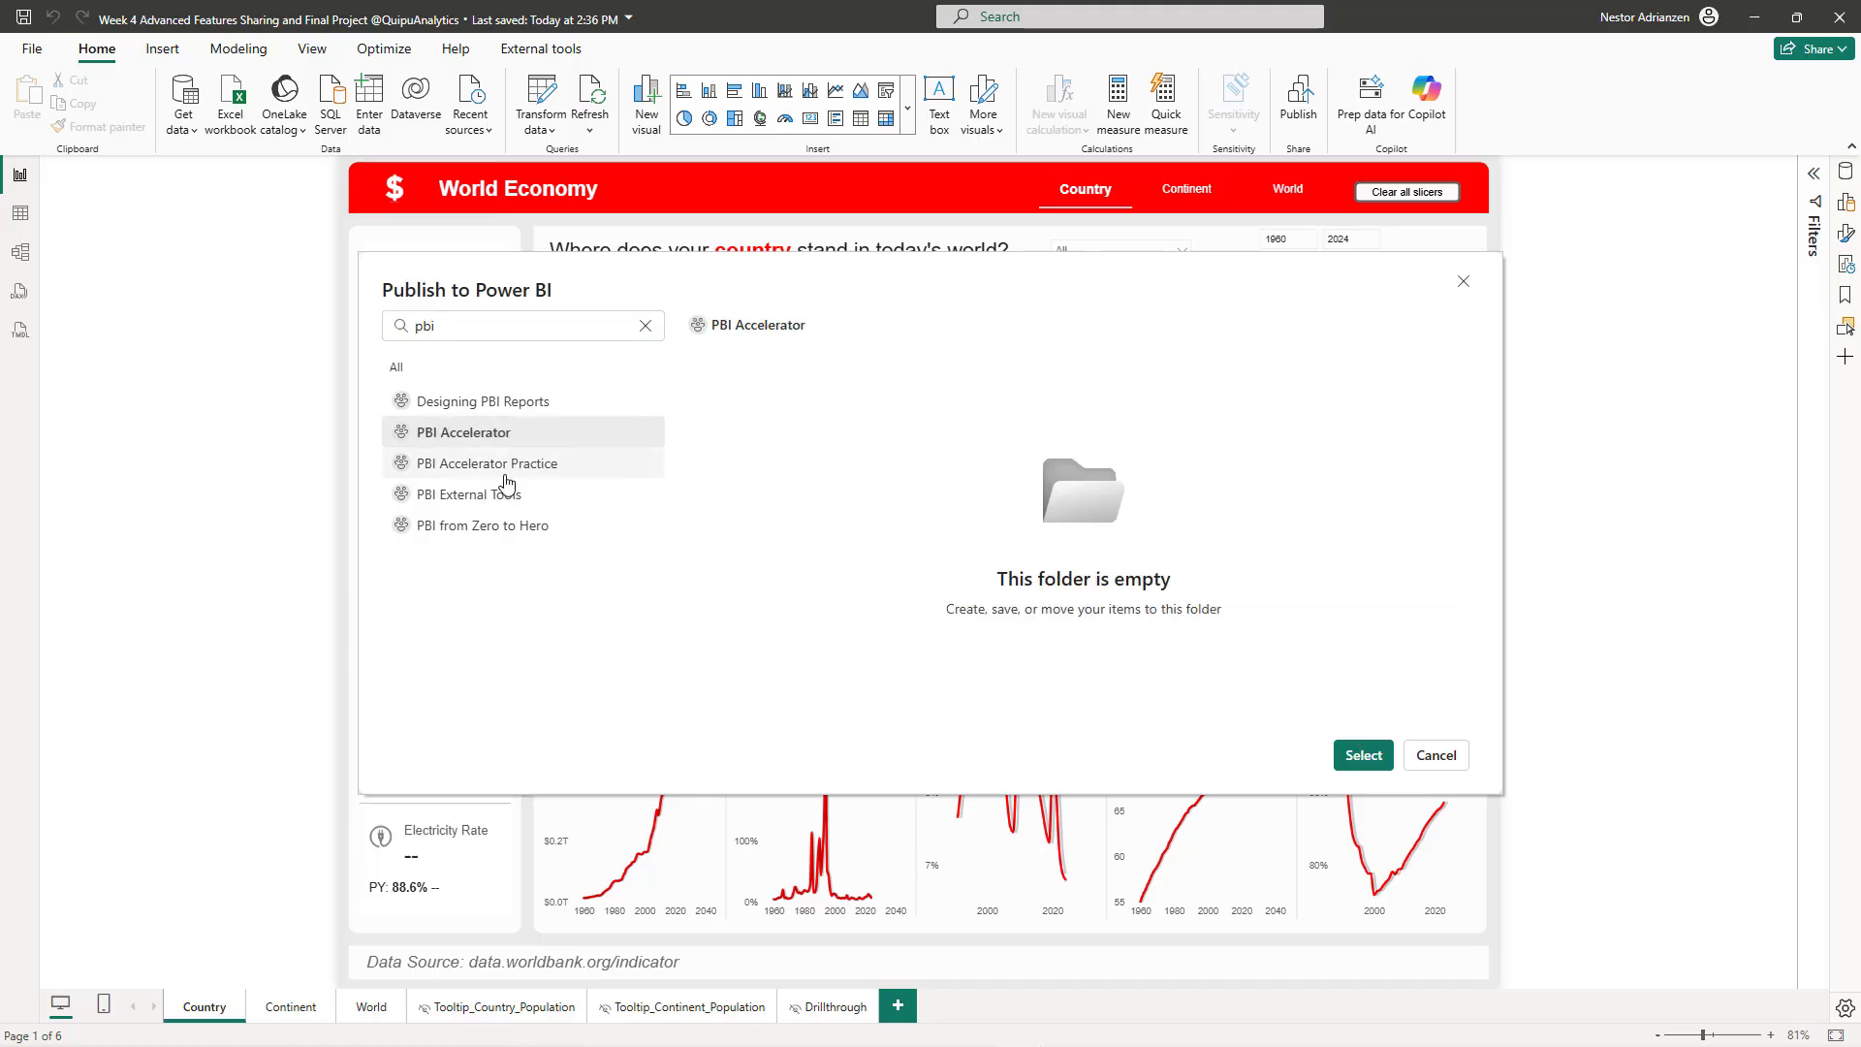
{"action": "left_click", "coordinate": [1357, 755]}
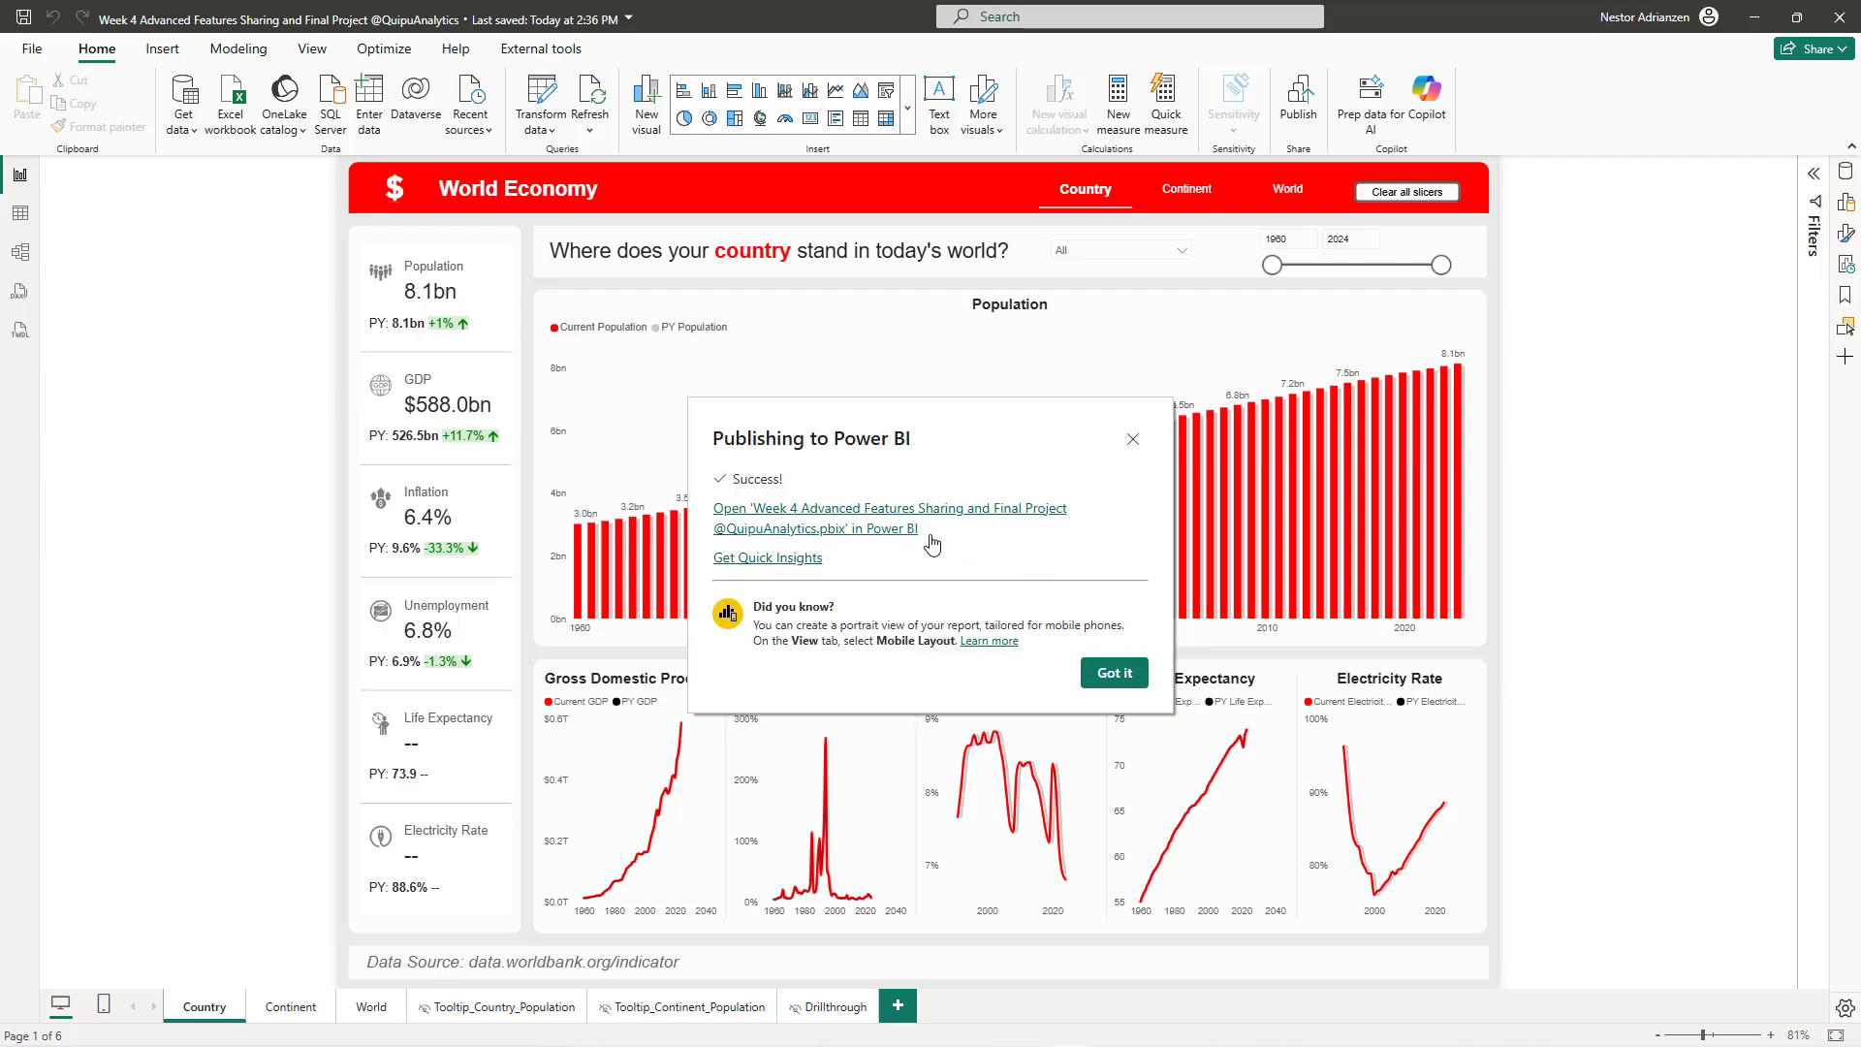
- Open the published report in the Power BI service and view its Continent and World pages
{"action": "left_click", "coordinate": [972, 520]}
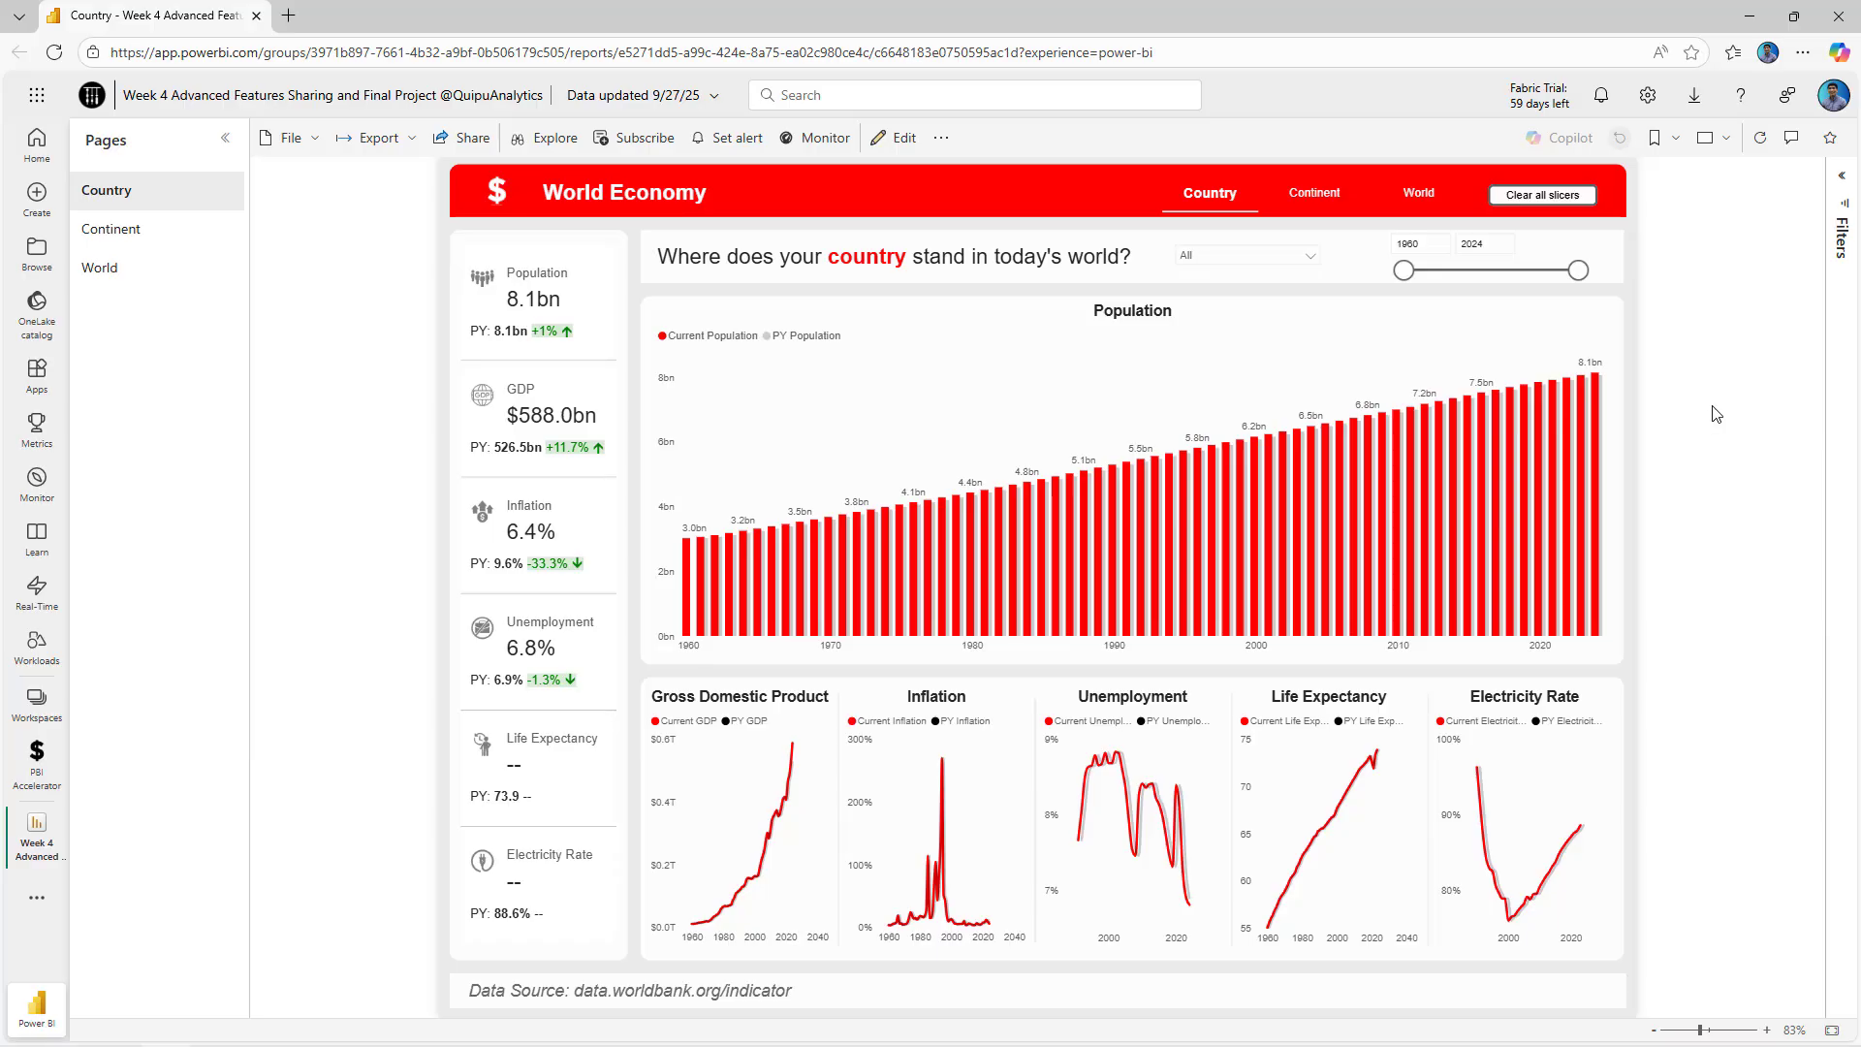
{"action": "left_click", "coordinate": [155, 236]}
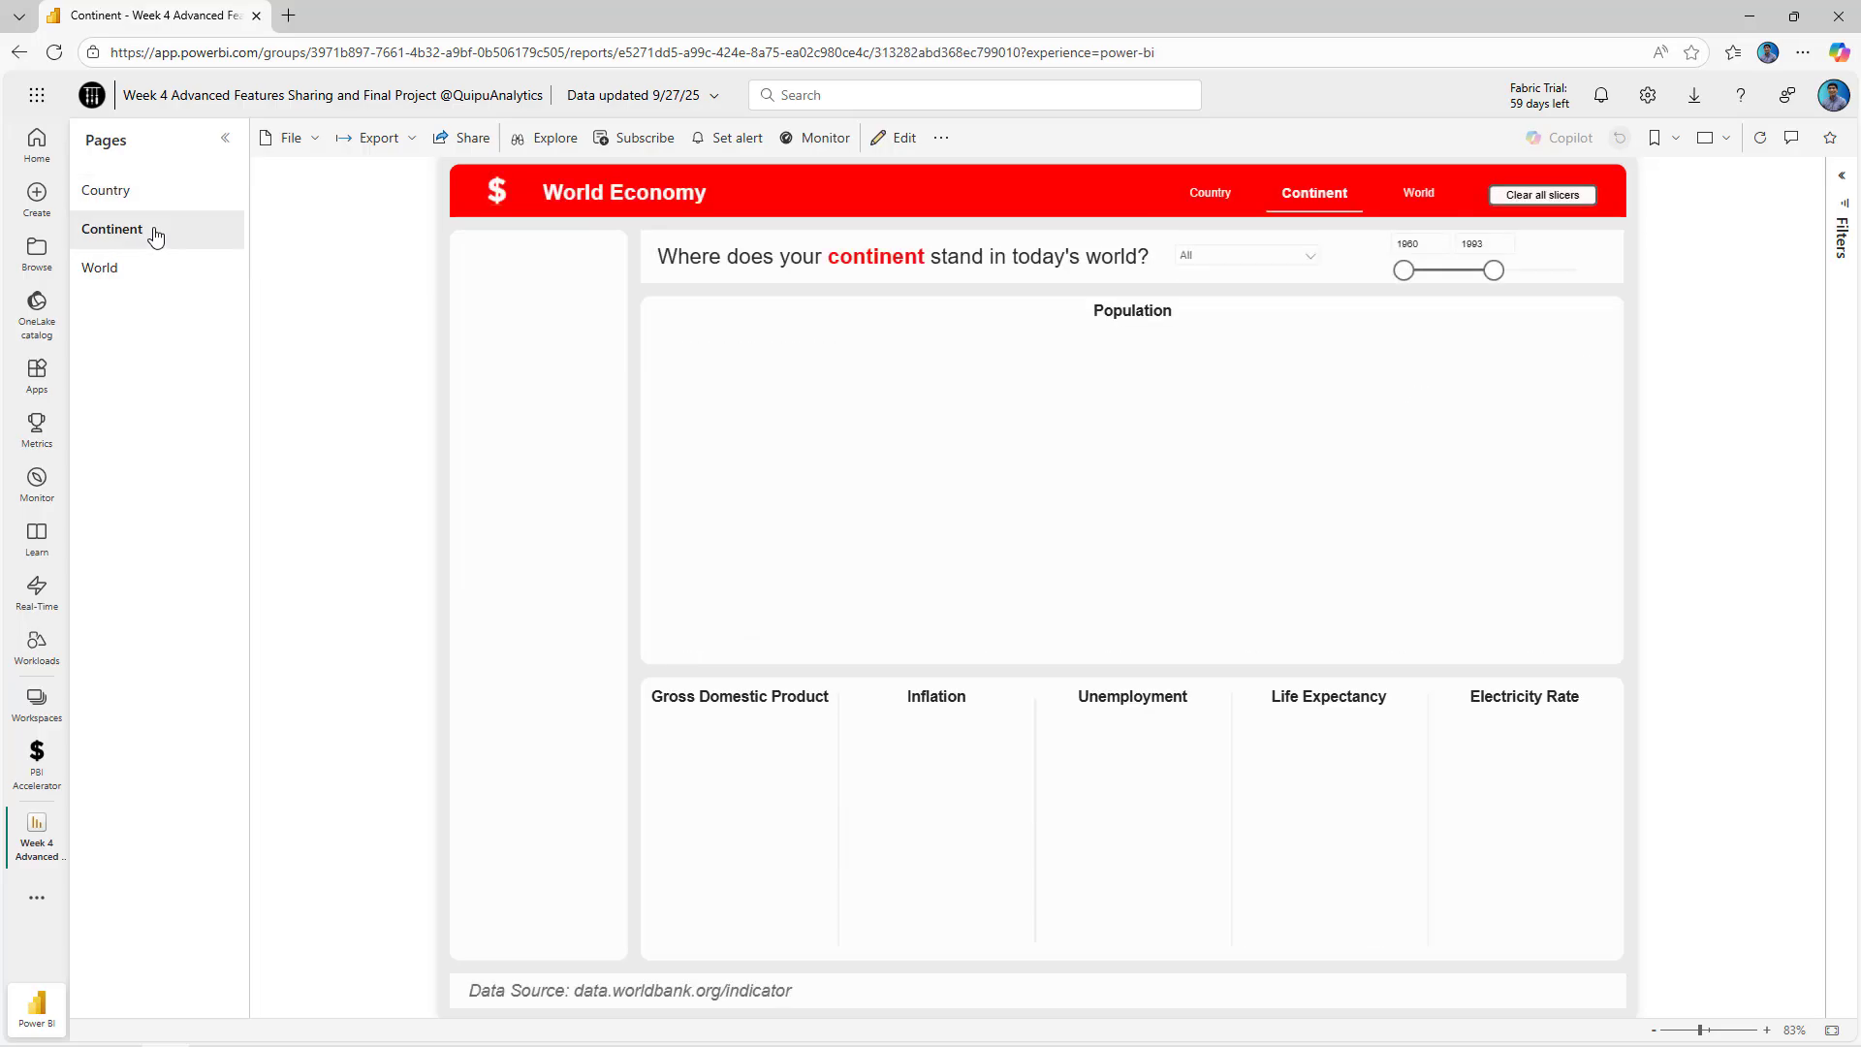
{"action": "left_click", "coordinate": [139, 274]}
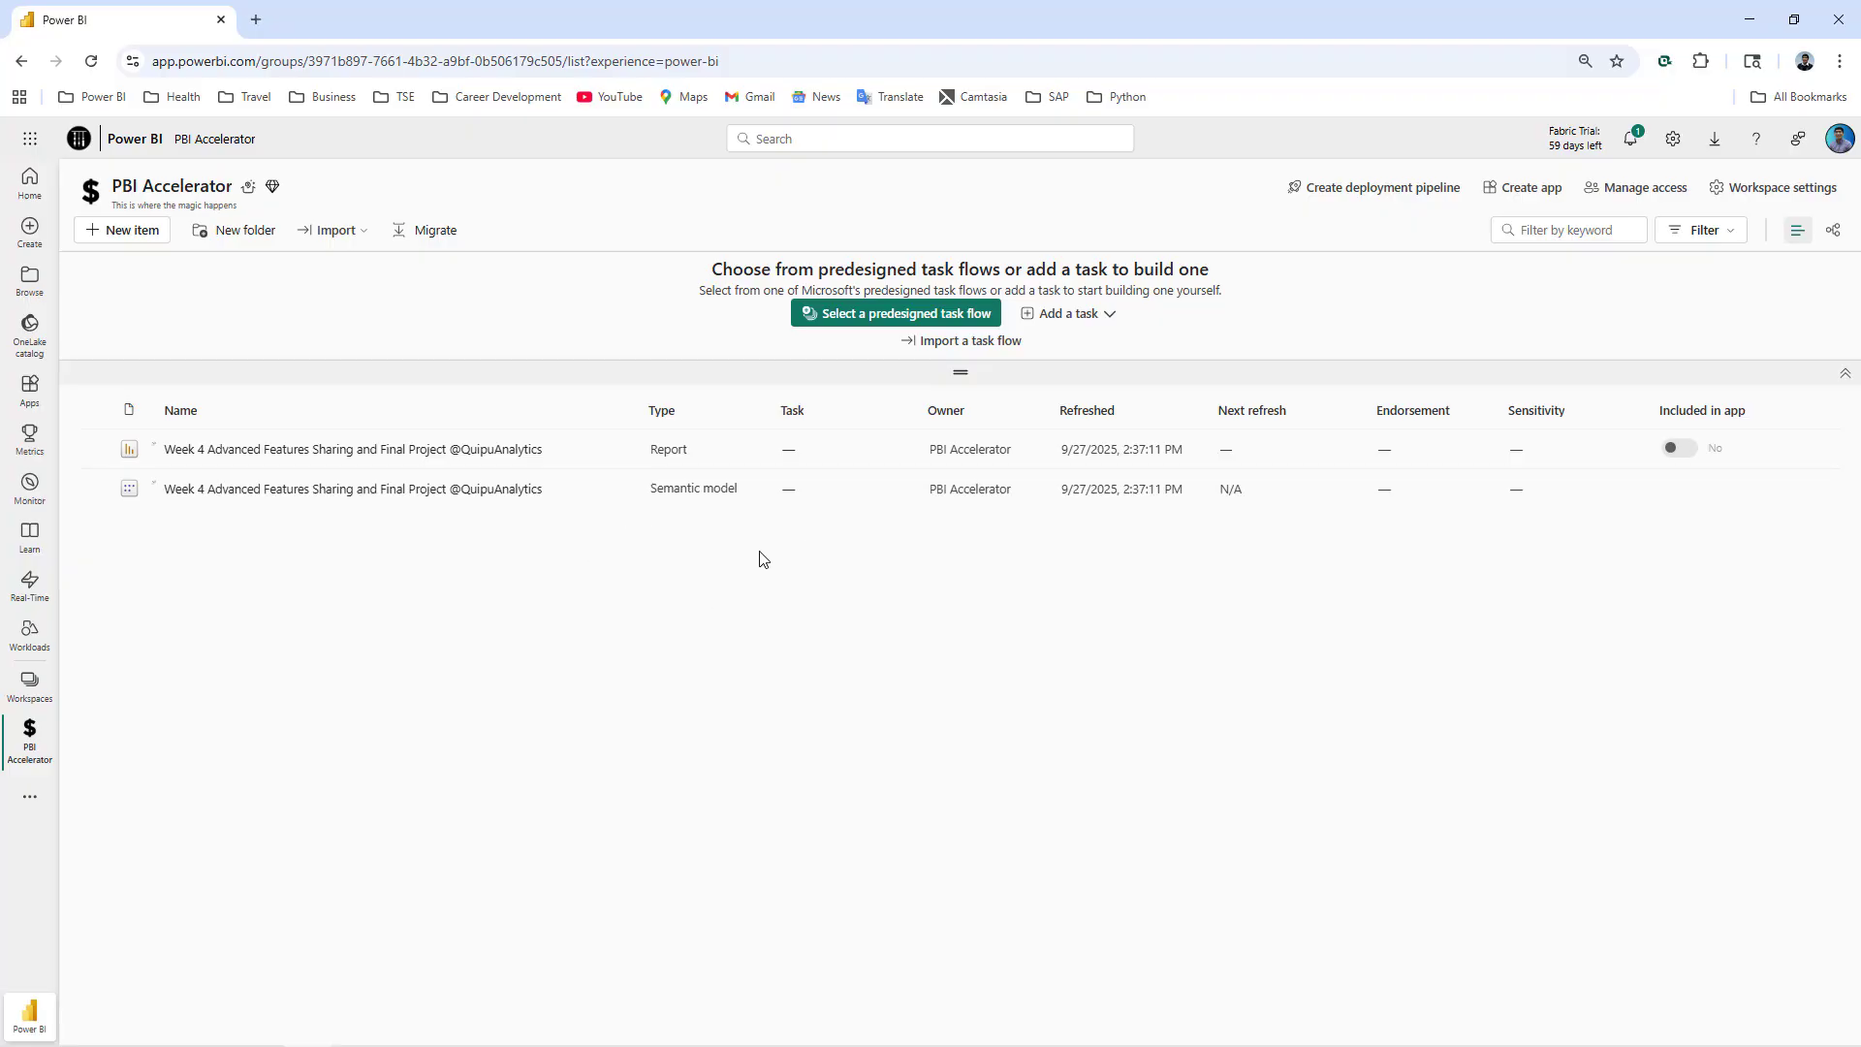
- In the PBI Accelerator workspace, open the semantic model's row-level security, add a member's account to the NORTH AMERICA role and save
{"action": "left_click", "coordinate": [623, 497]}
{"action": "left_click", "coordinate": [694, 755]}
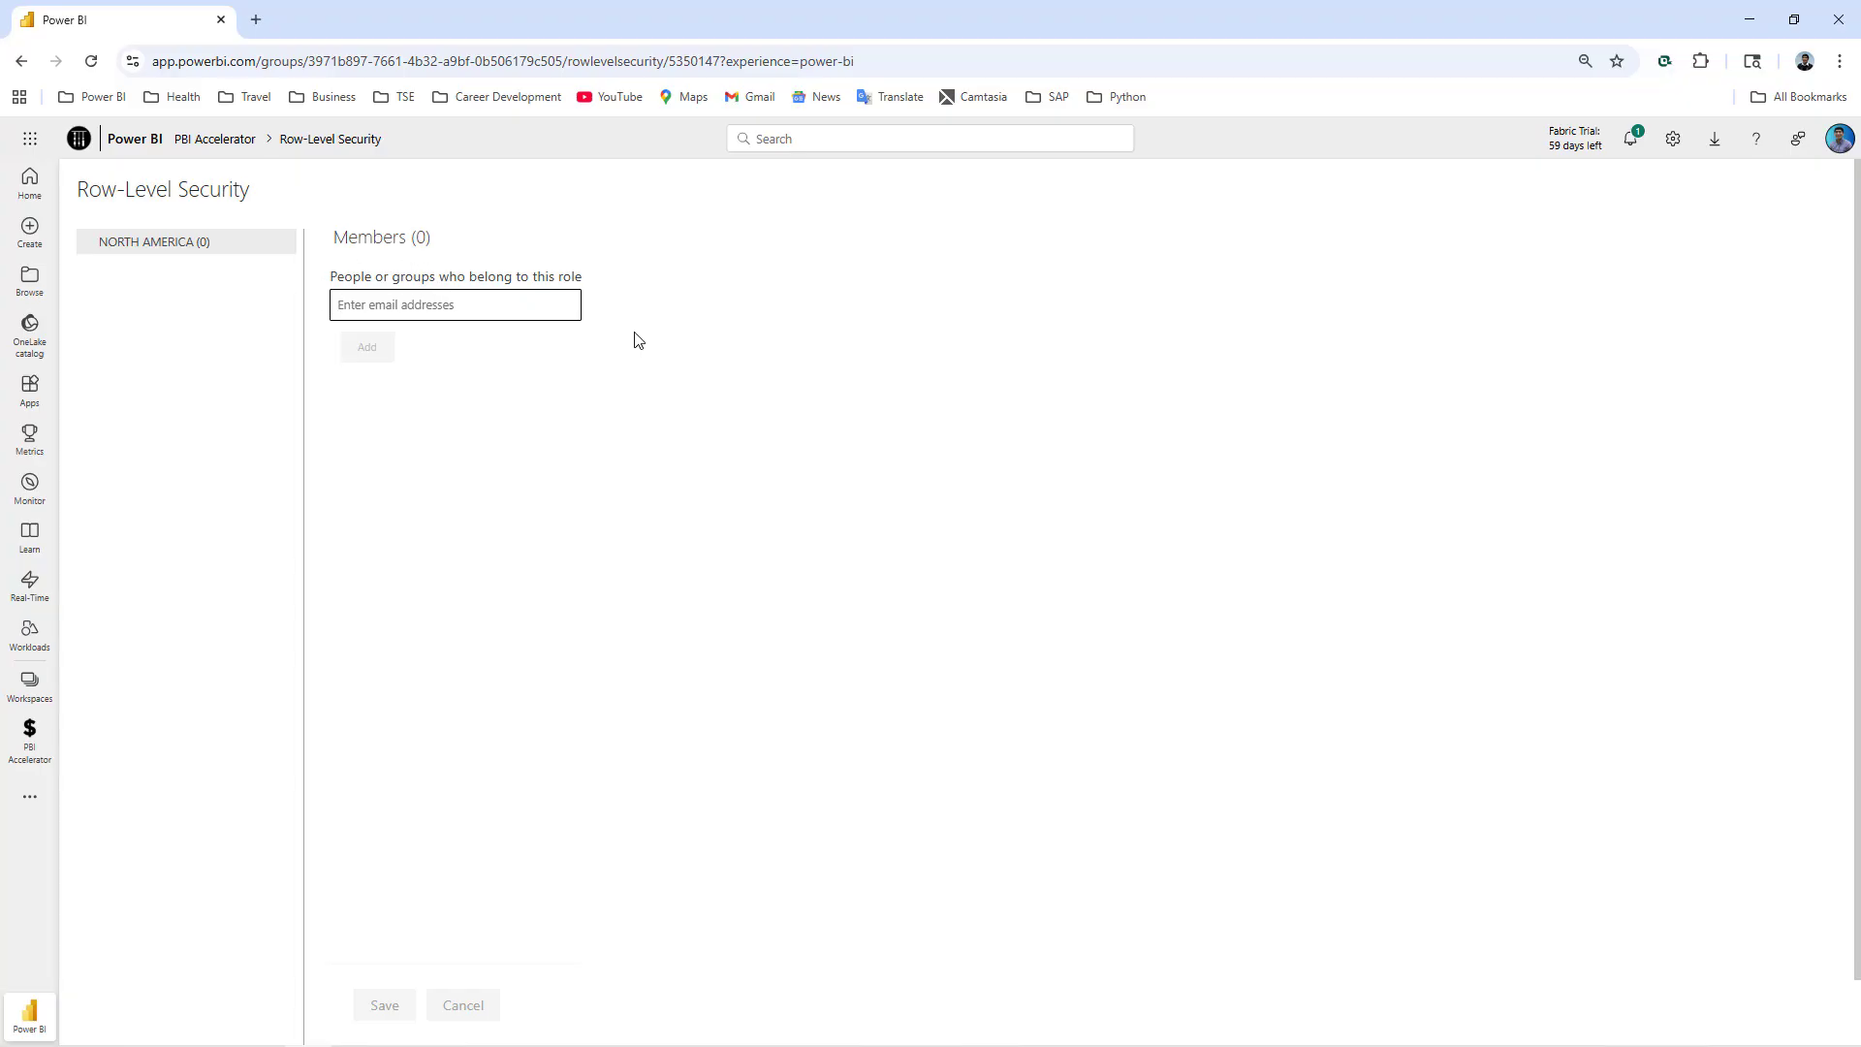
{"action": "type", "text": "nestor"}
{"action": "left_click", "coordinate": [467, 347]}
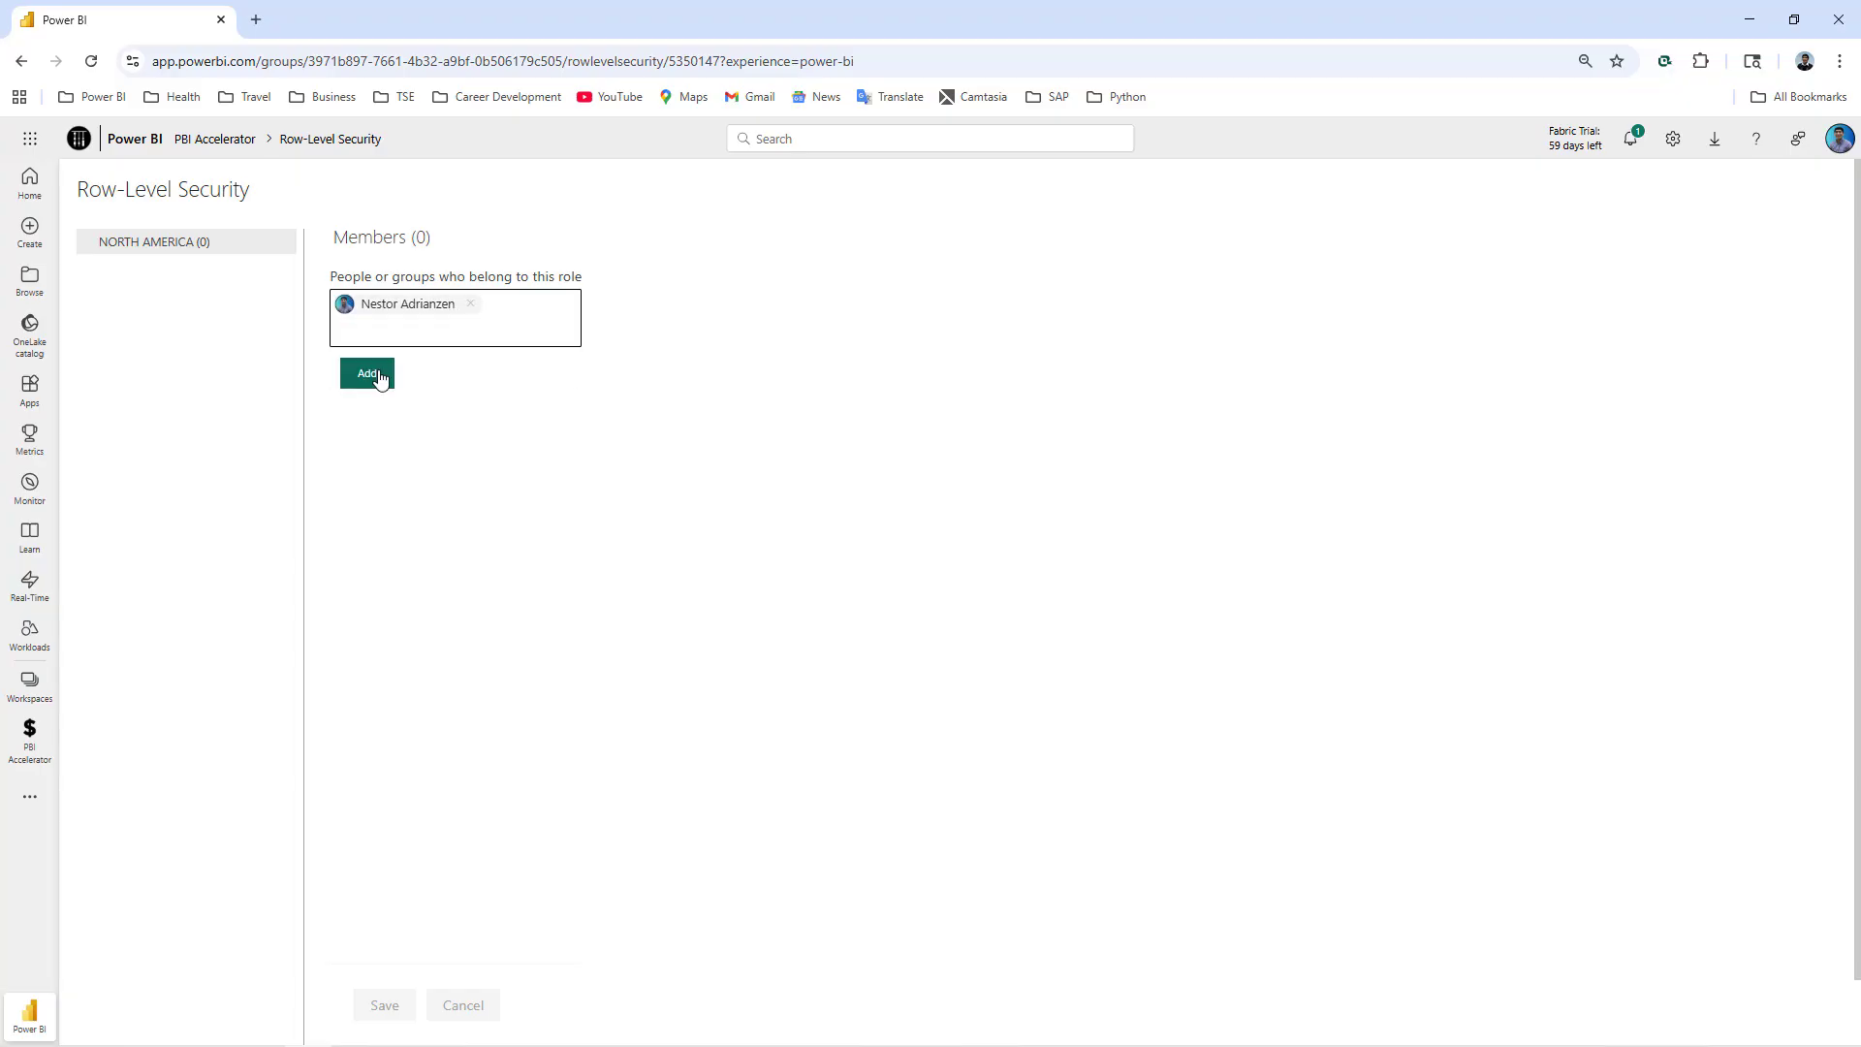
{"action": "left_click", "coordinate": [377, 377]}
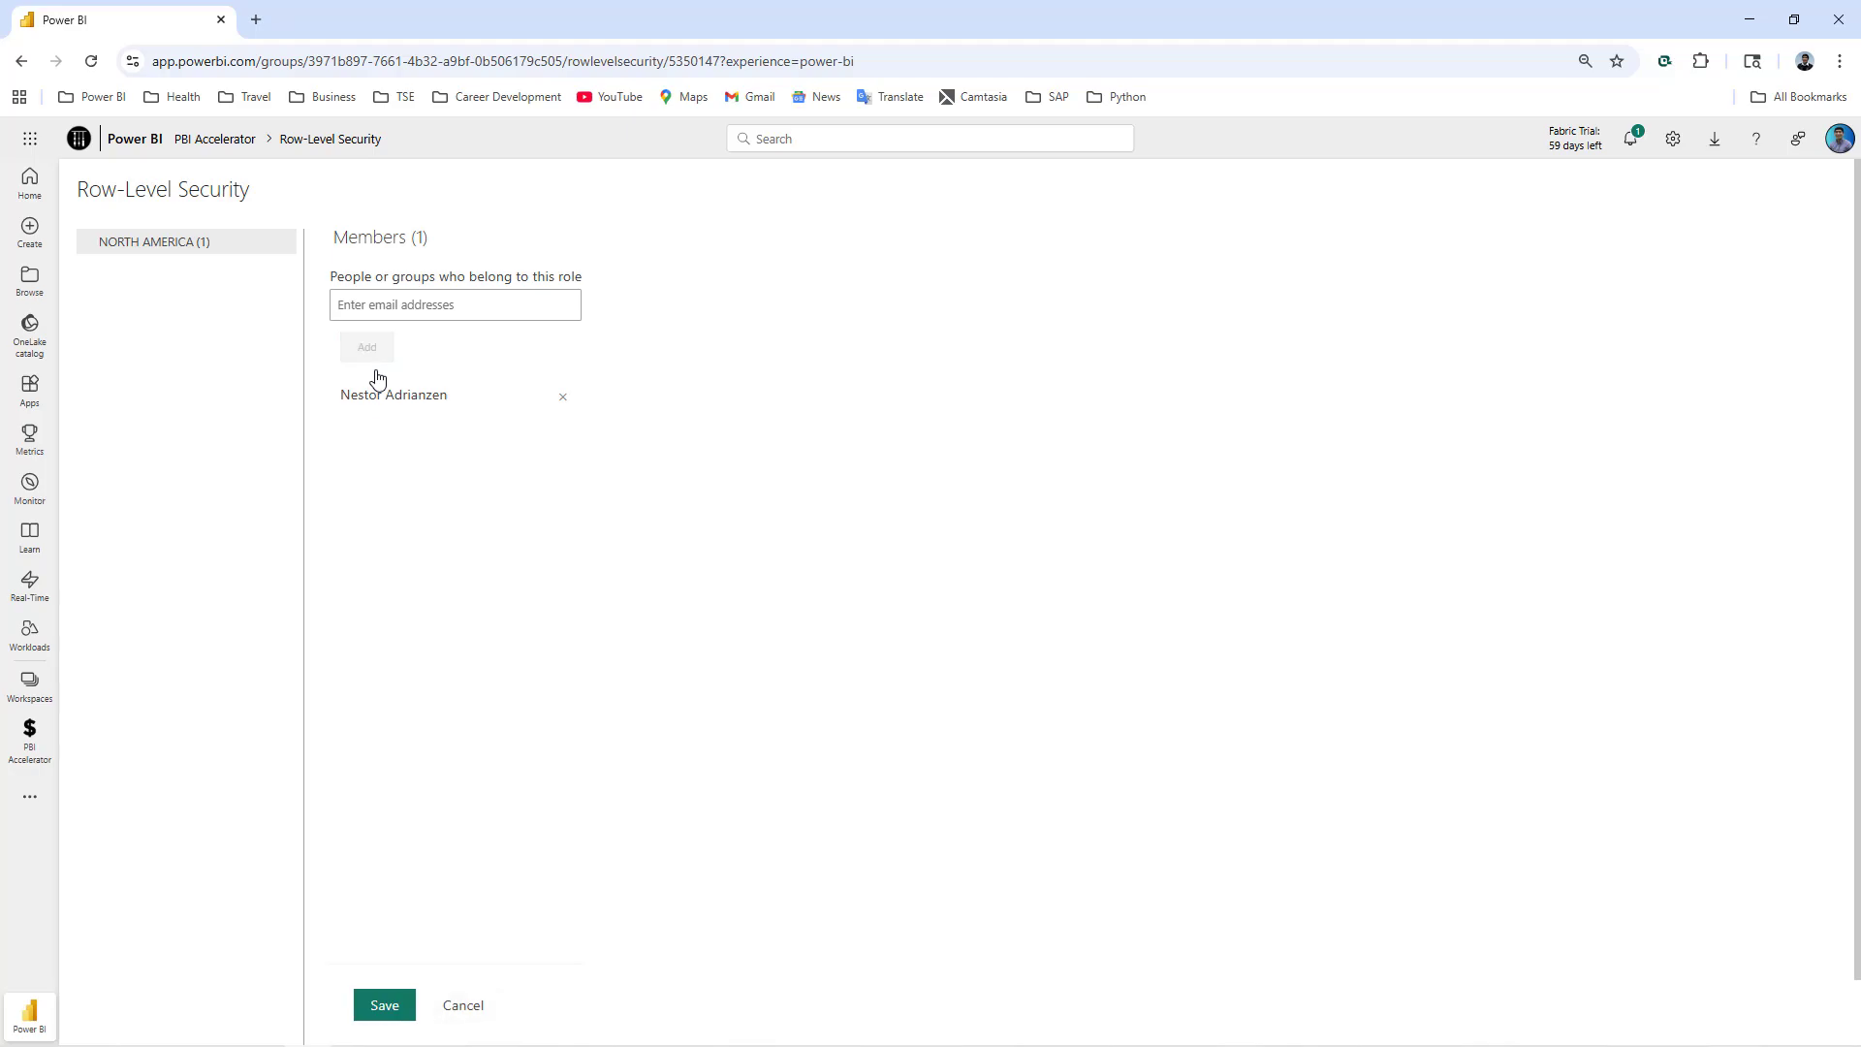
{"action": "left_click", "coordinate": [372, 1000]}
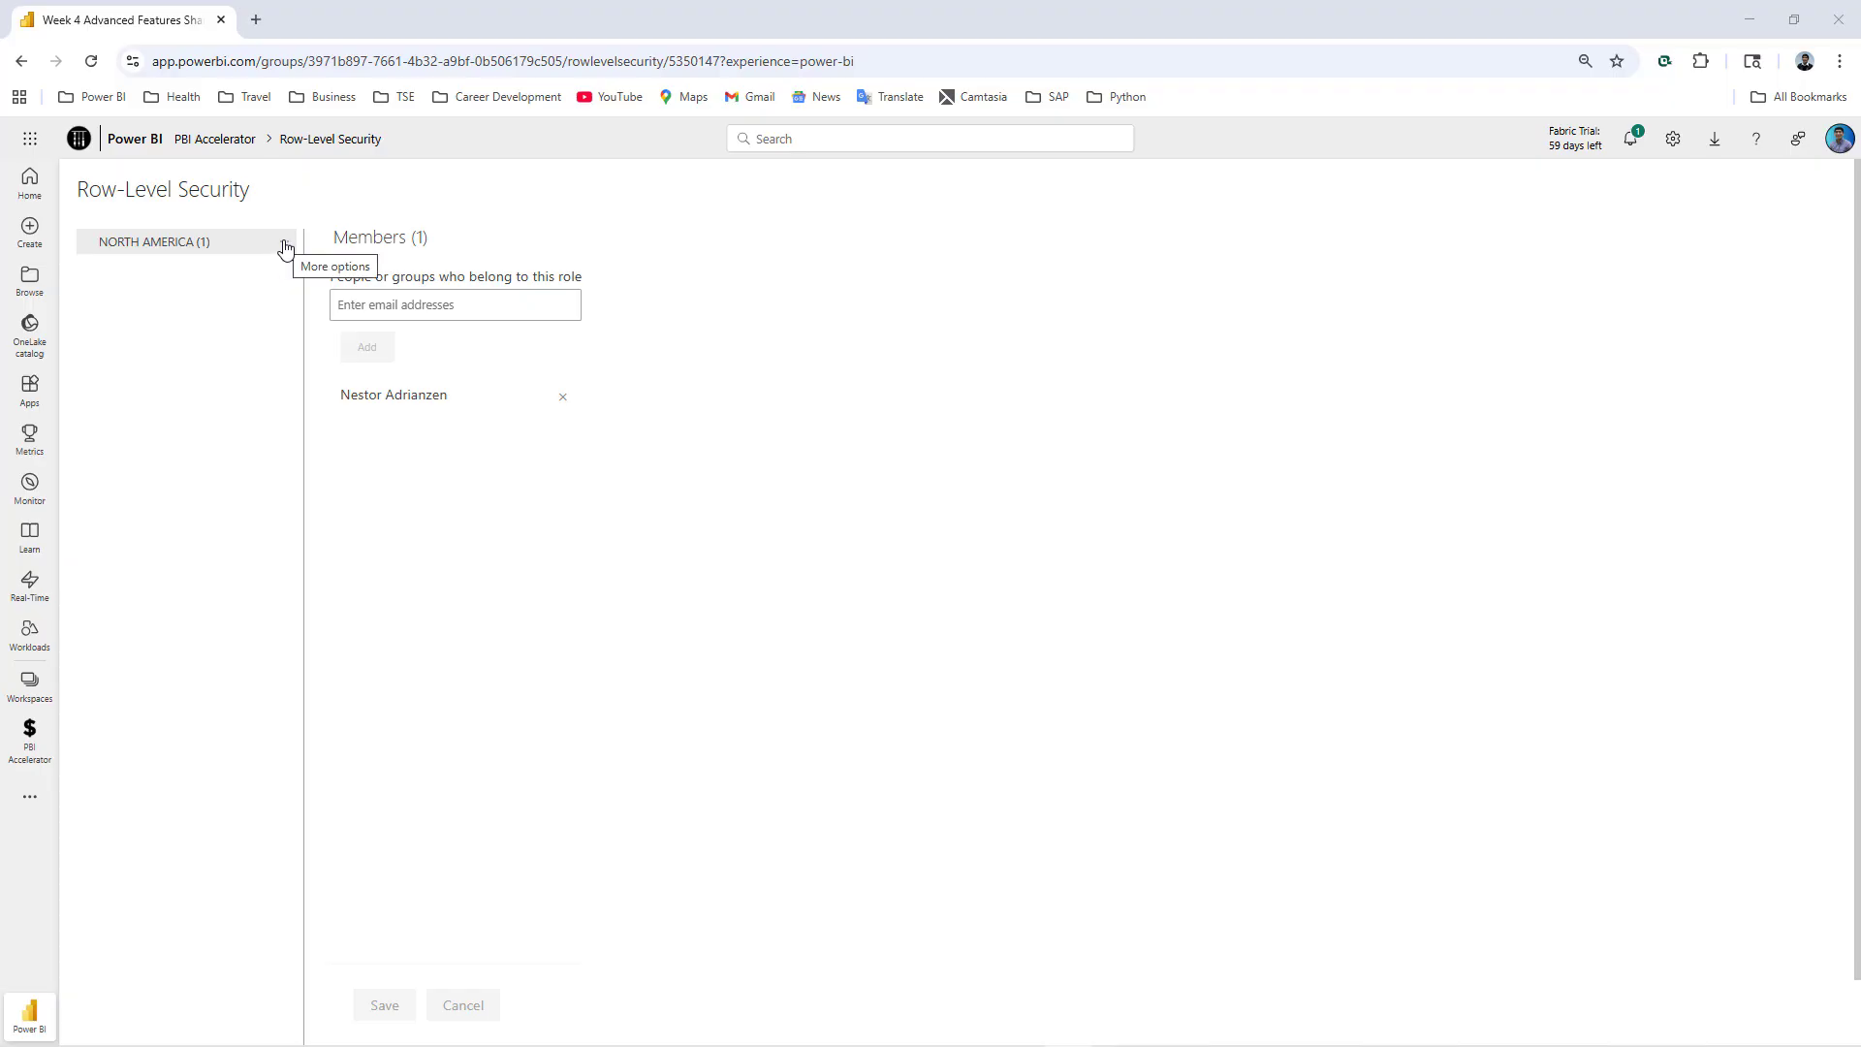
- Test the report as the NORTH AMERICA role and check the continent slicer's choices on the Continent page
{"action": "left_click", "coordinate": [285, 246]}
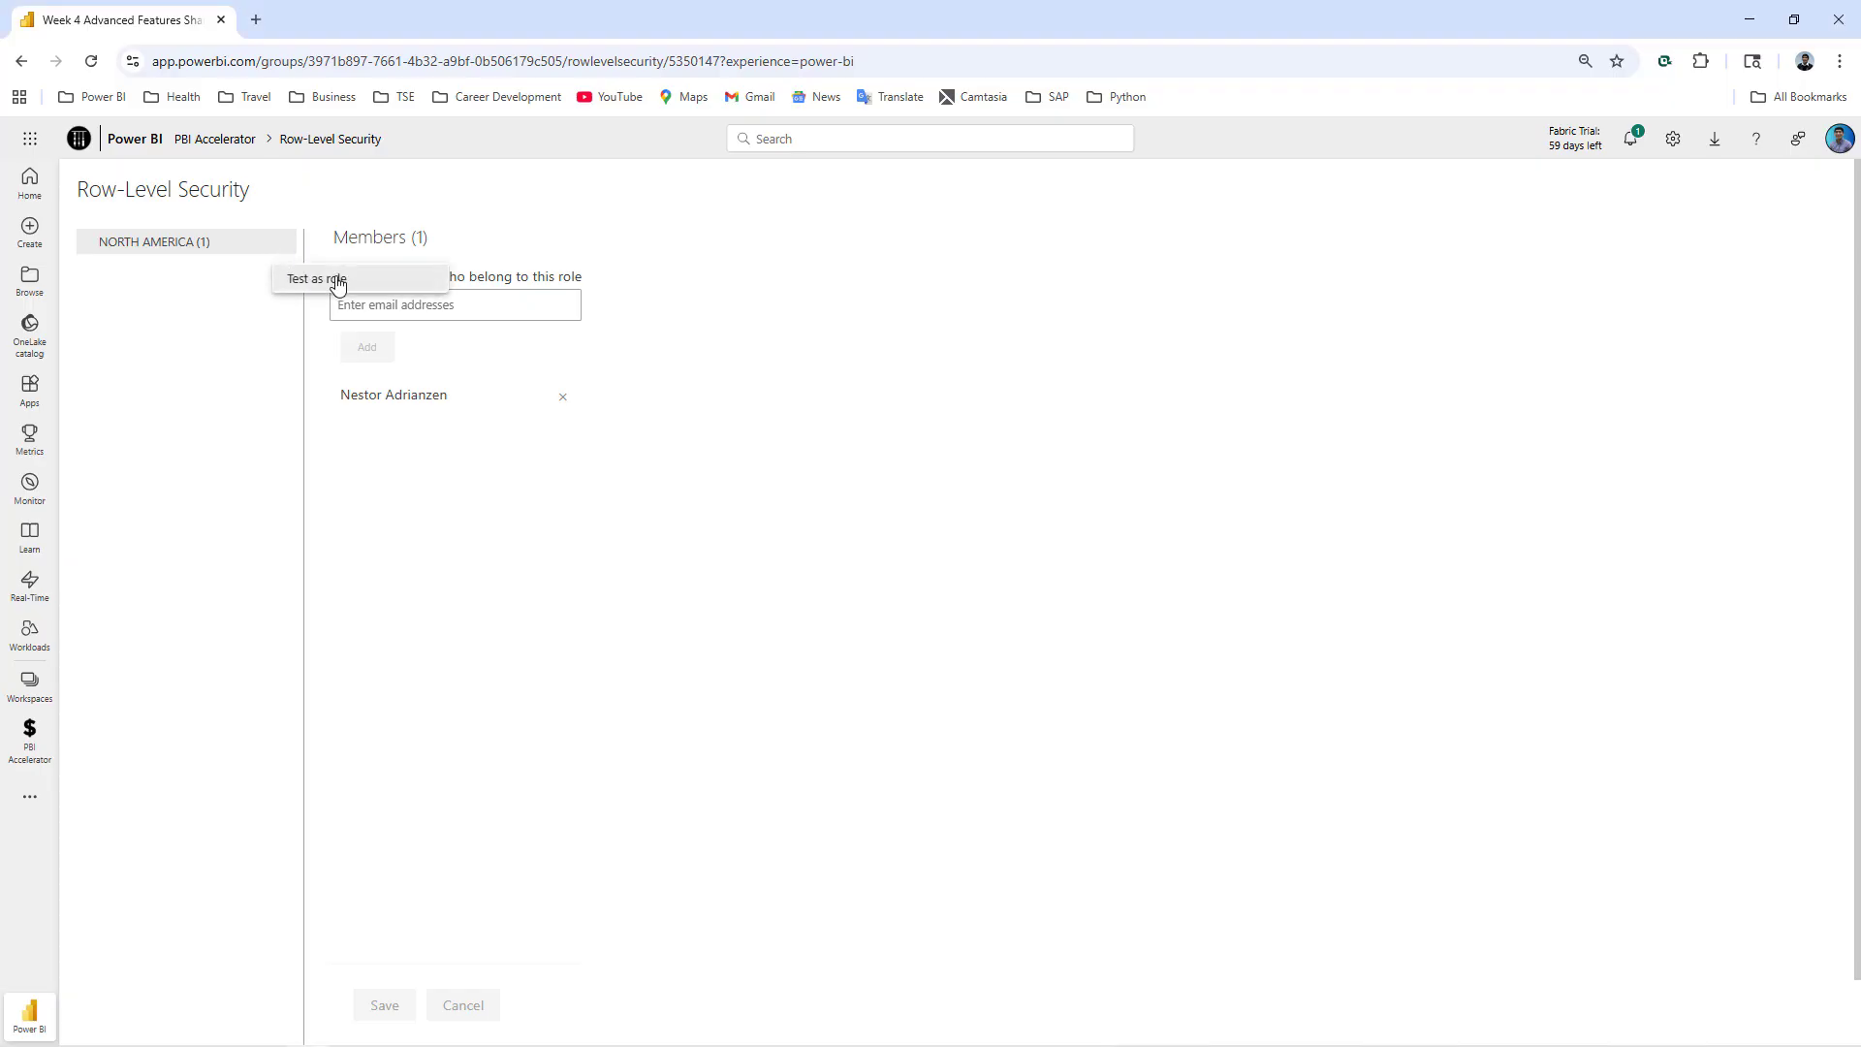
{"action": "left_click", "coordinate": [337, 281]}
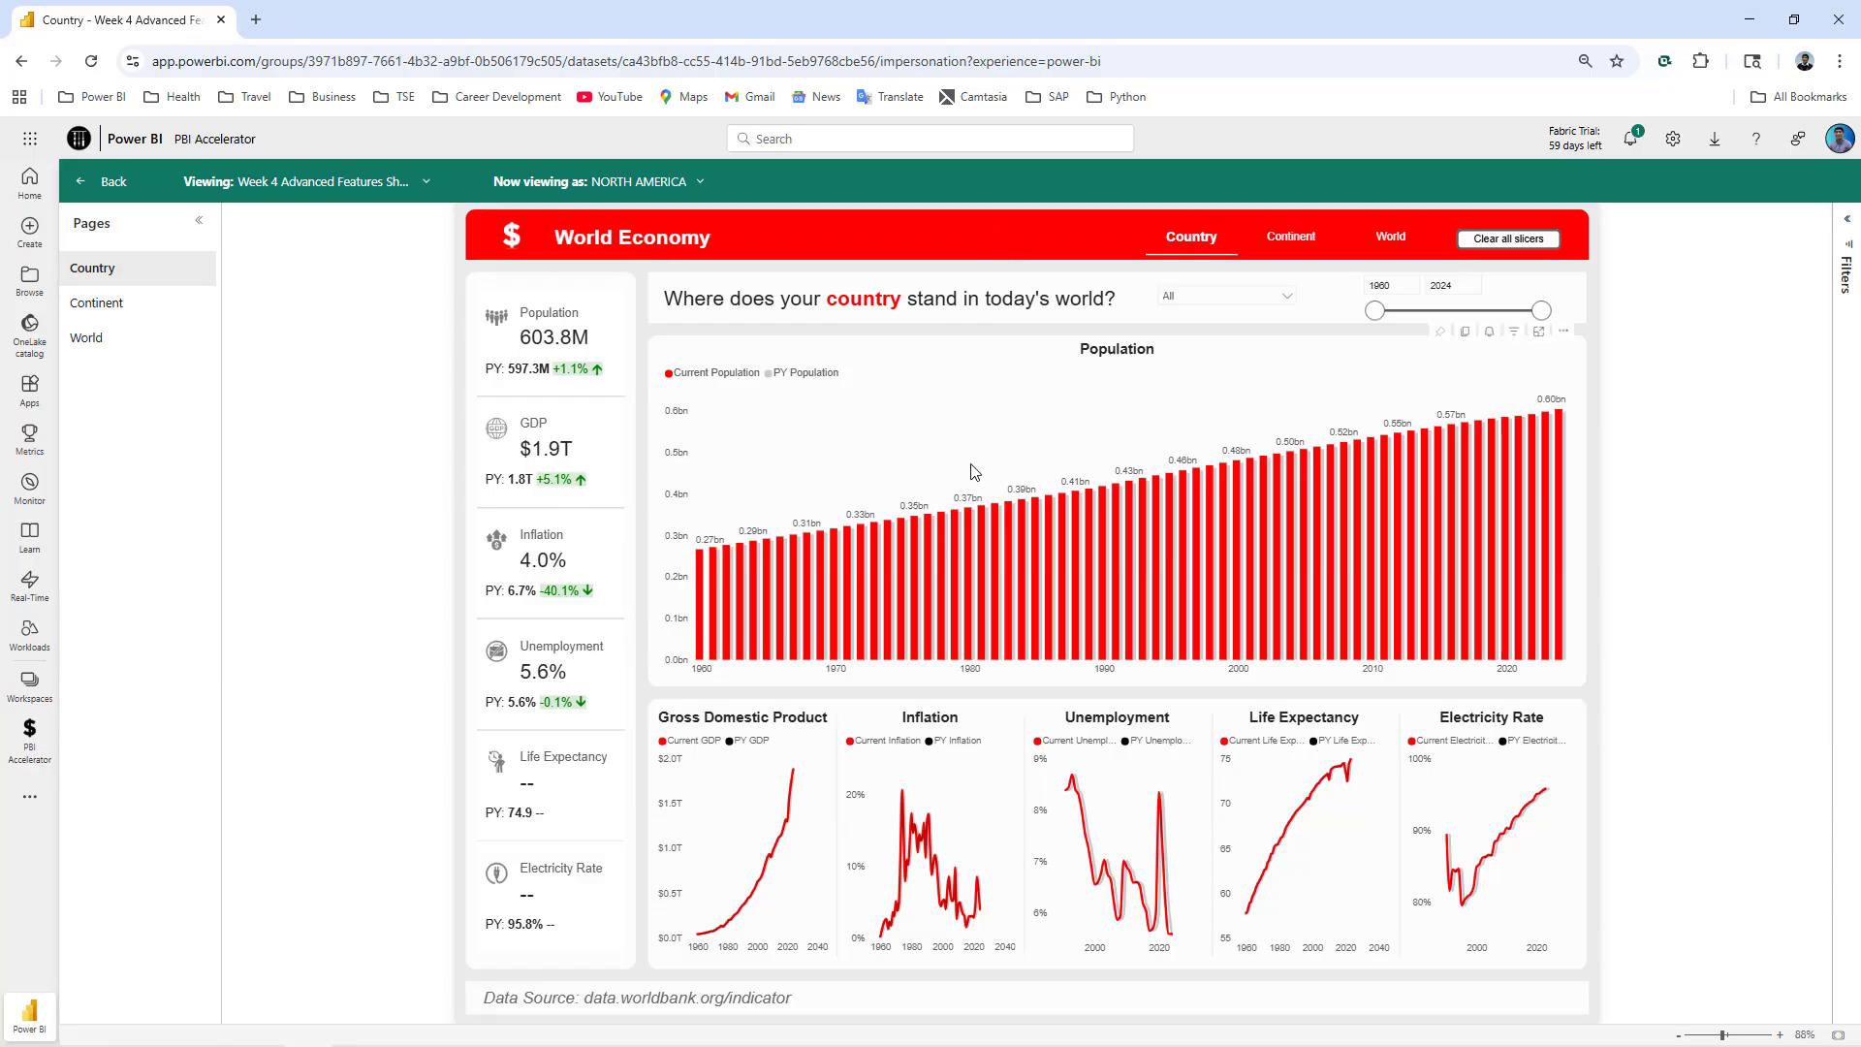
{"action": "left_click", "coordinate": [141, 308]}
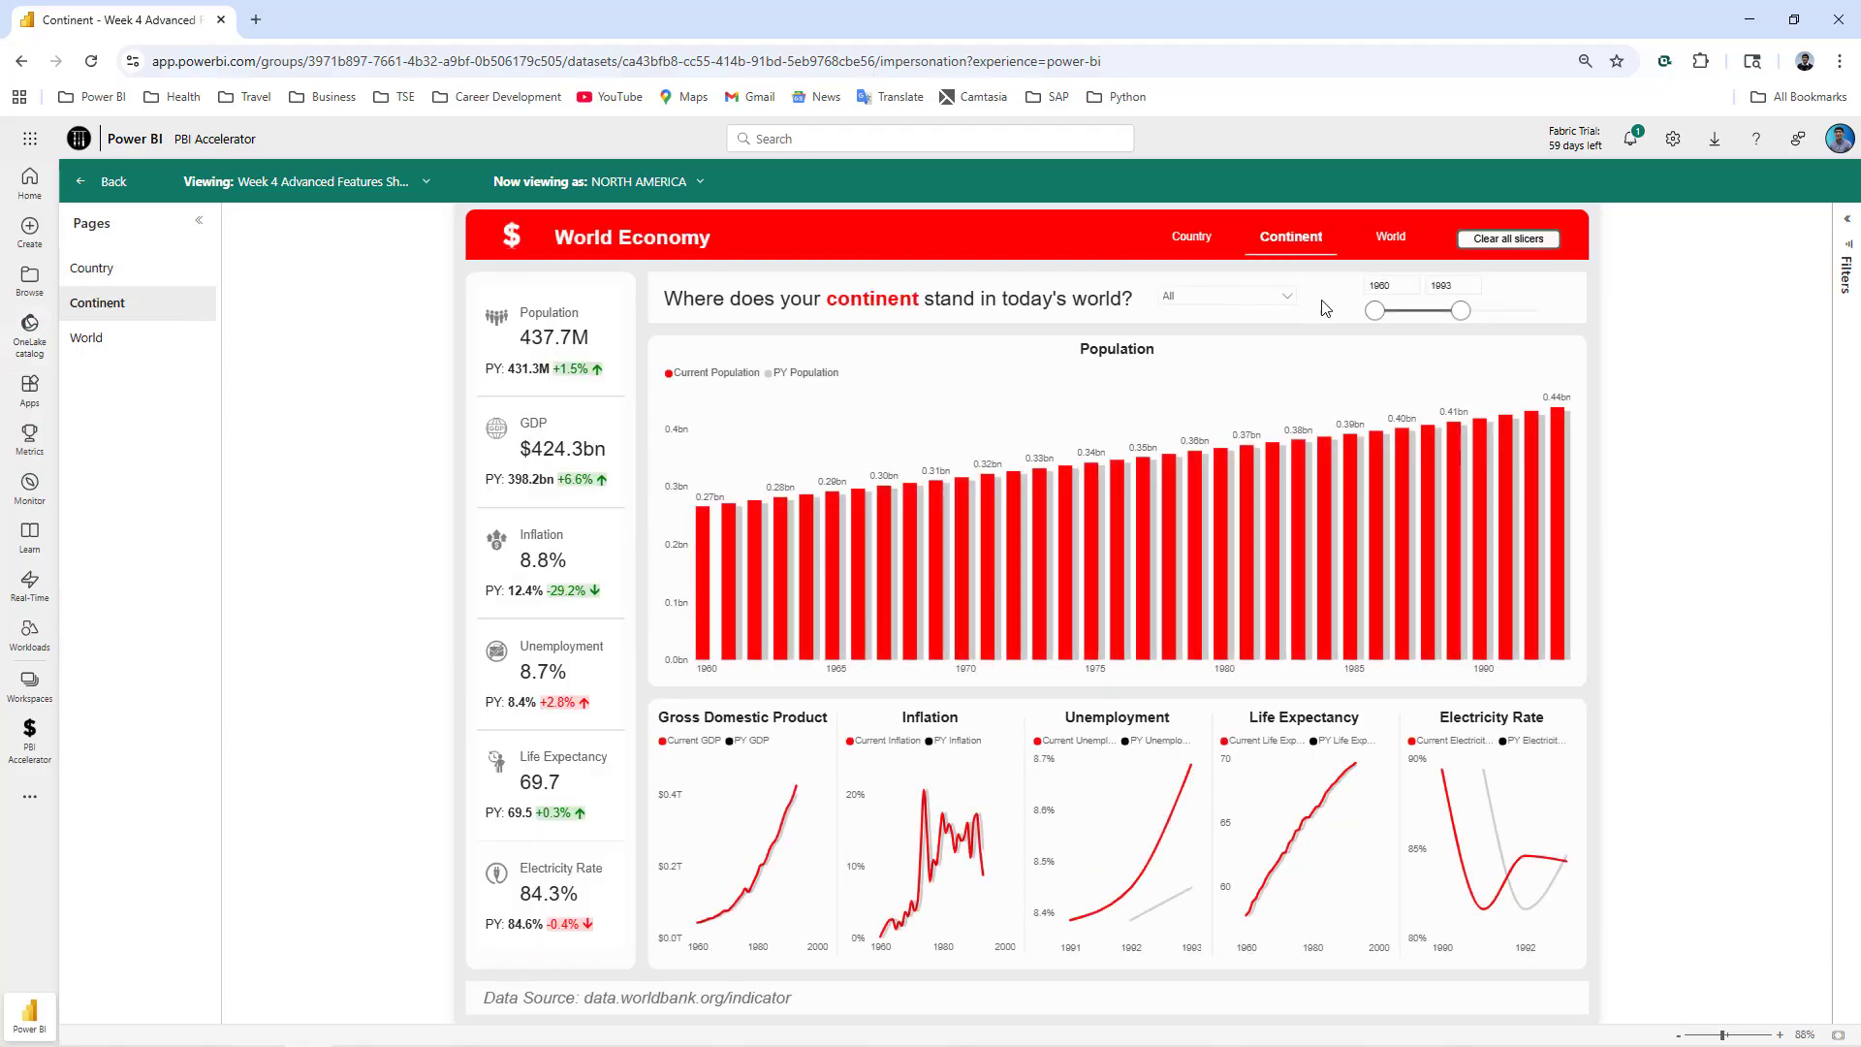
{"action": "left_click", "coordinate": [1286, 306]}
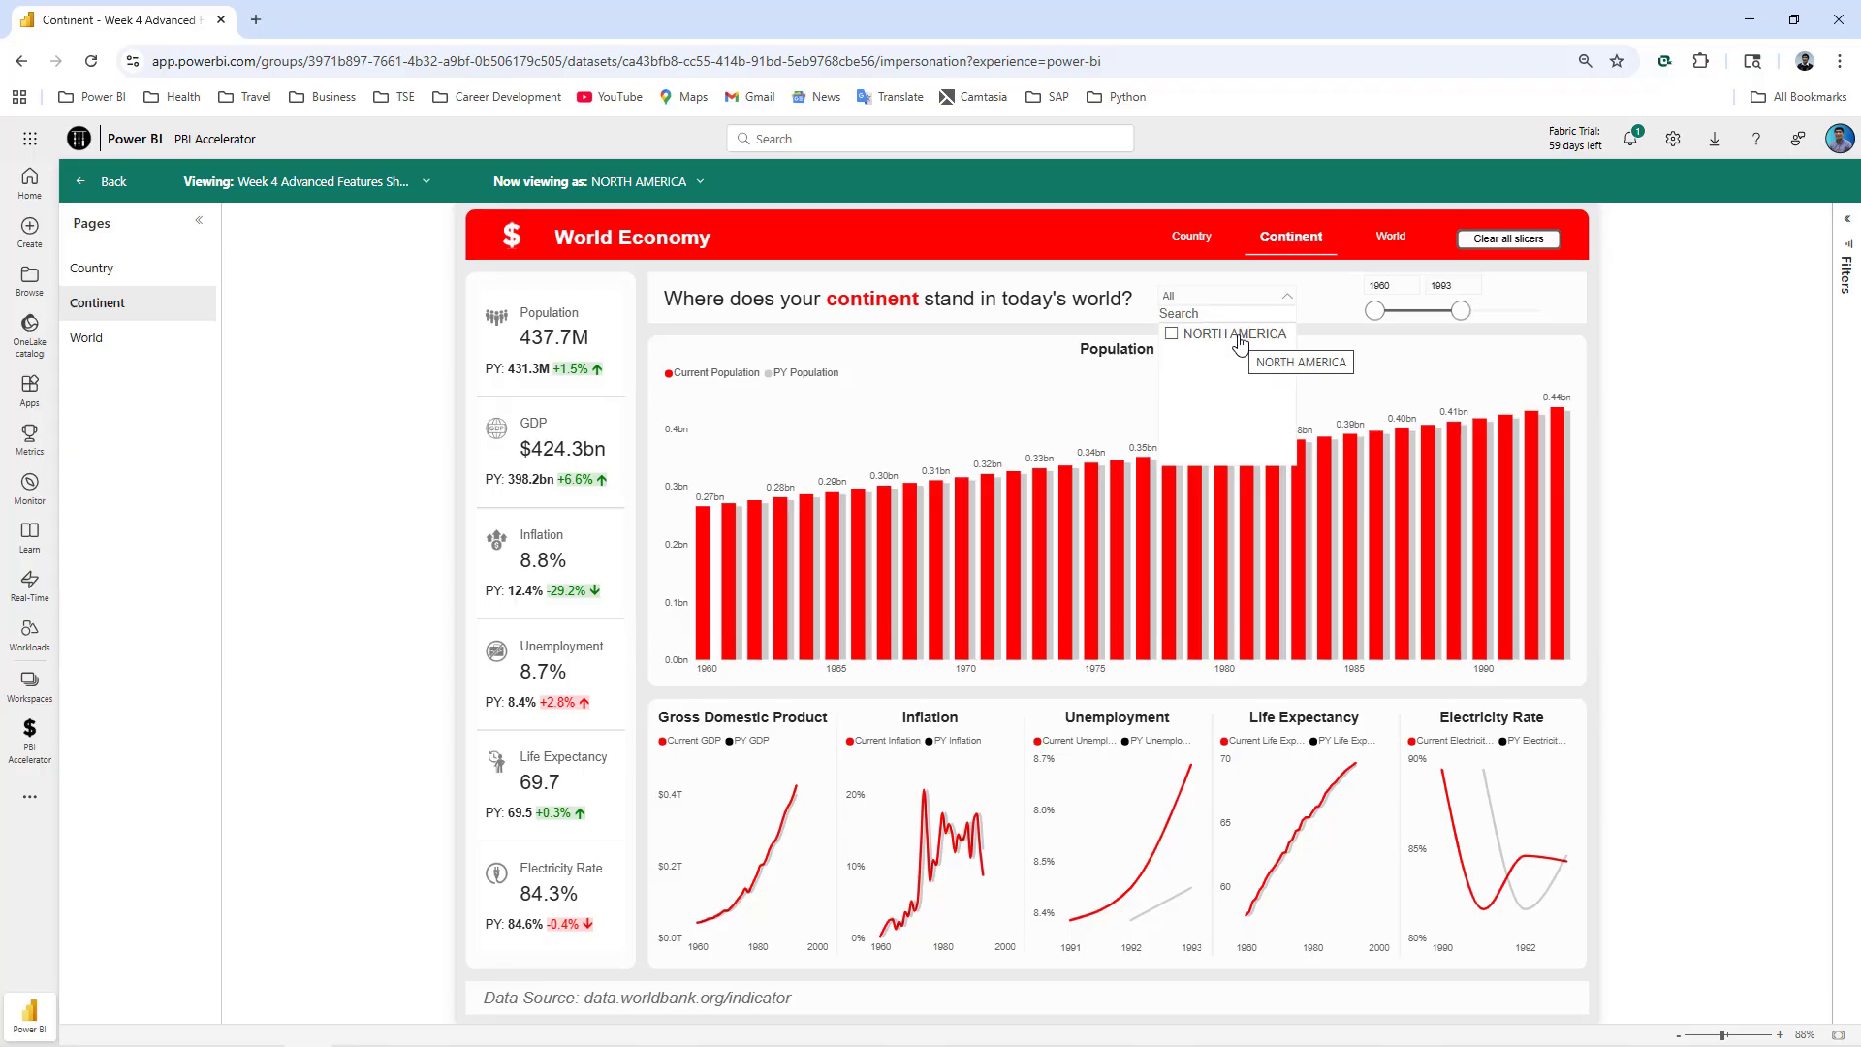
- While viewing as NORTH AMERICA, check the country slicer's choices on the Country page and view the World page
{"action": "left_click", "coordinate": [119, 277]}
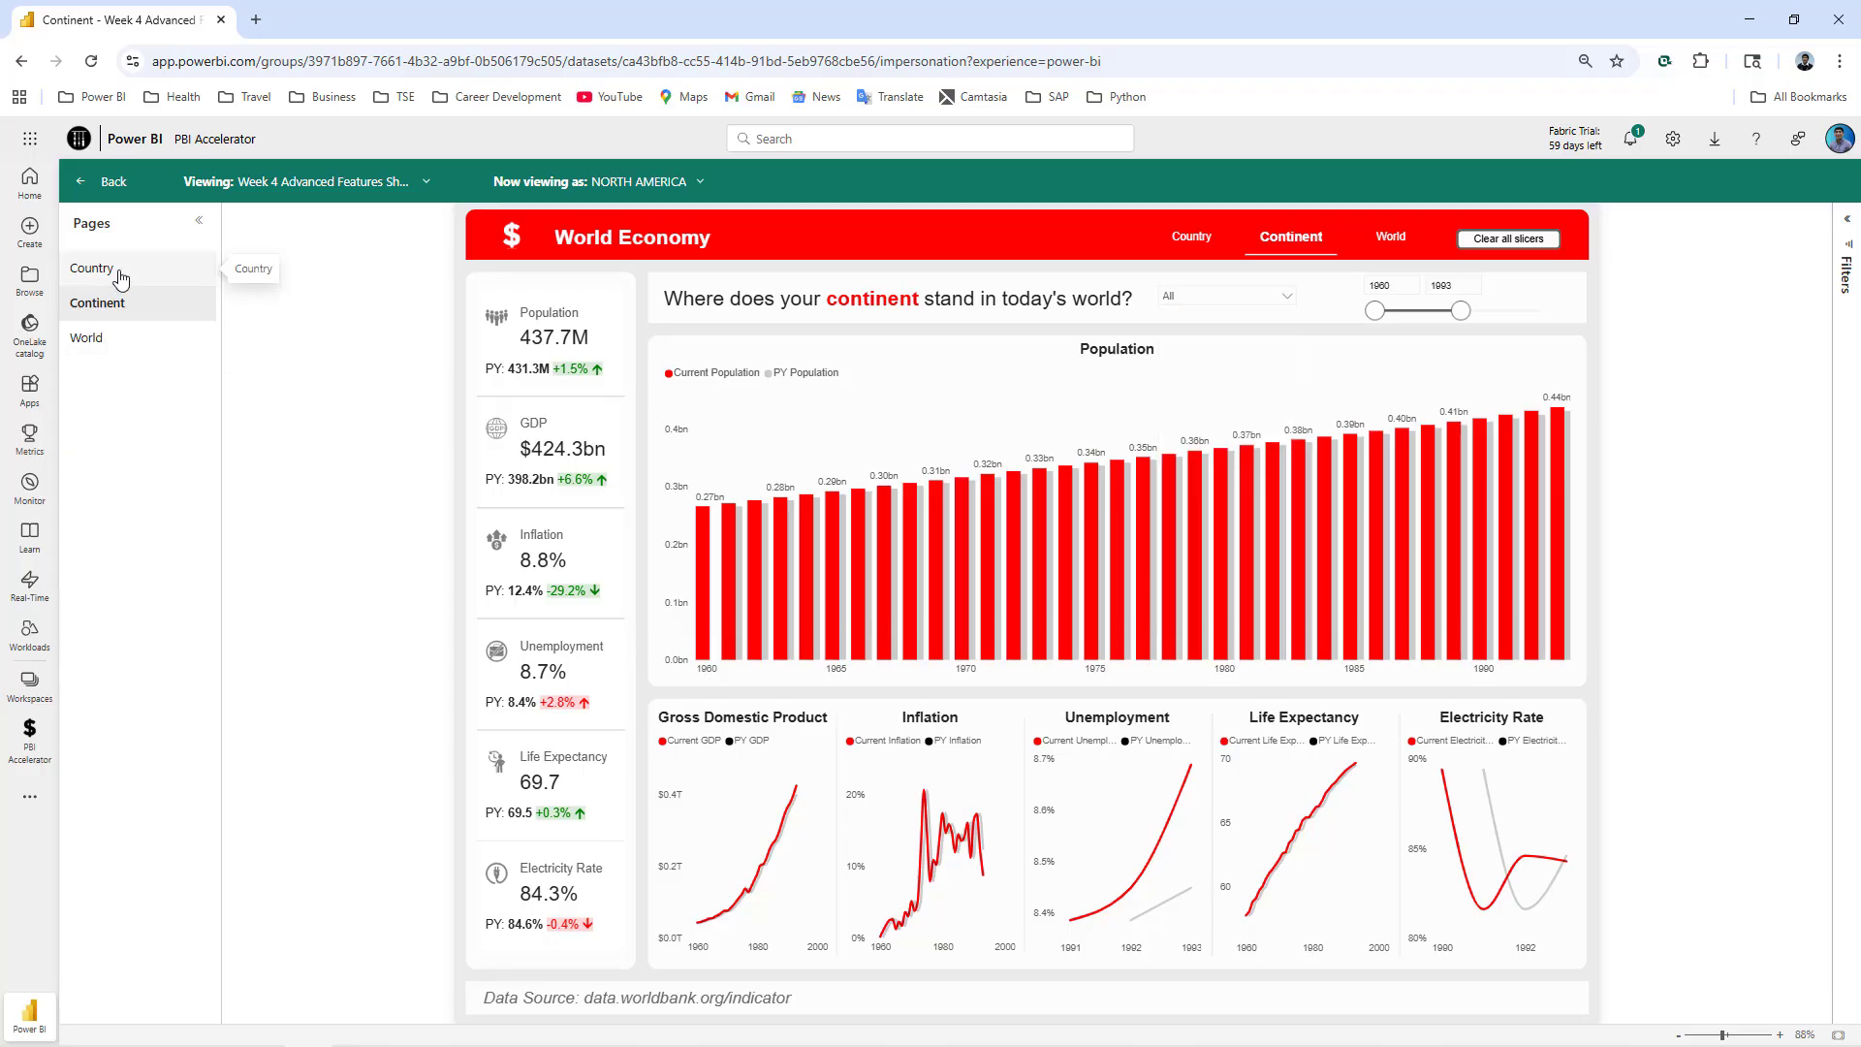
{"action": "left_click", "coordinate": [1227, 296]}
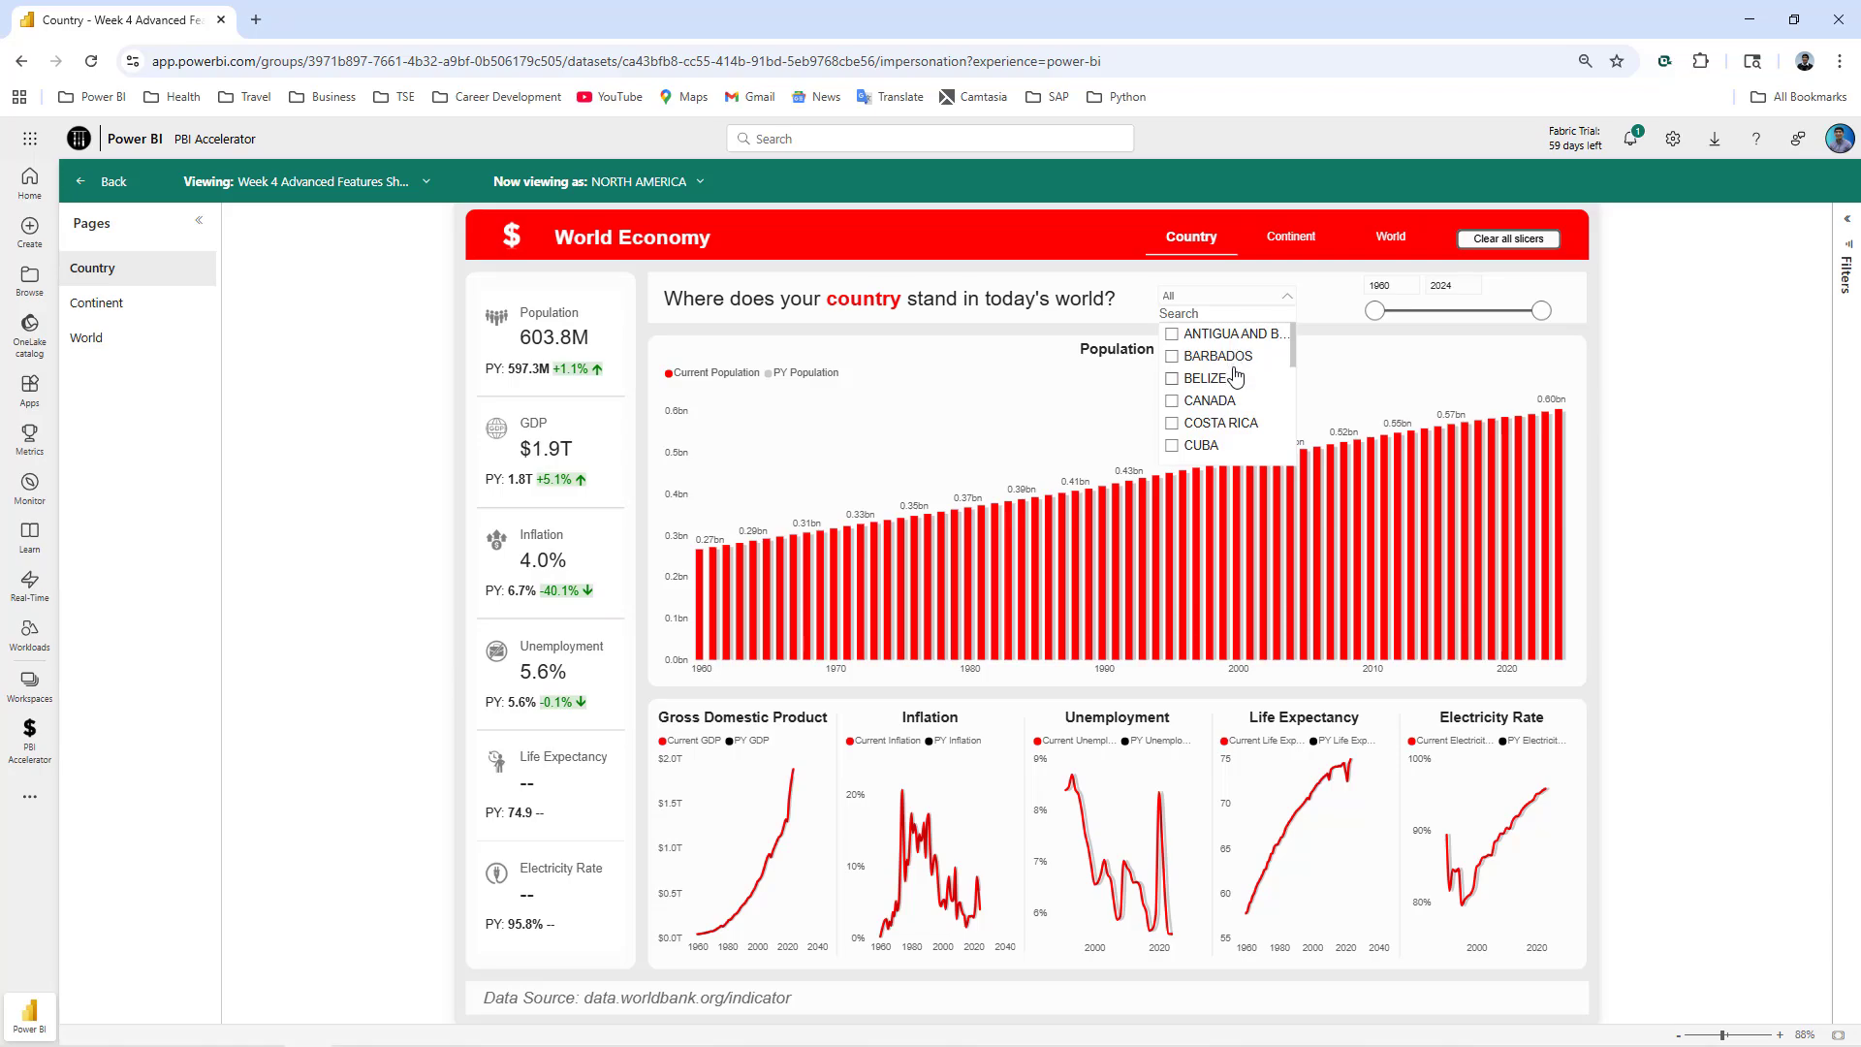
{"action": "scroll", "coordinate": [1241, 403], "scroll_direction": "down", "scroll_amount": 3}
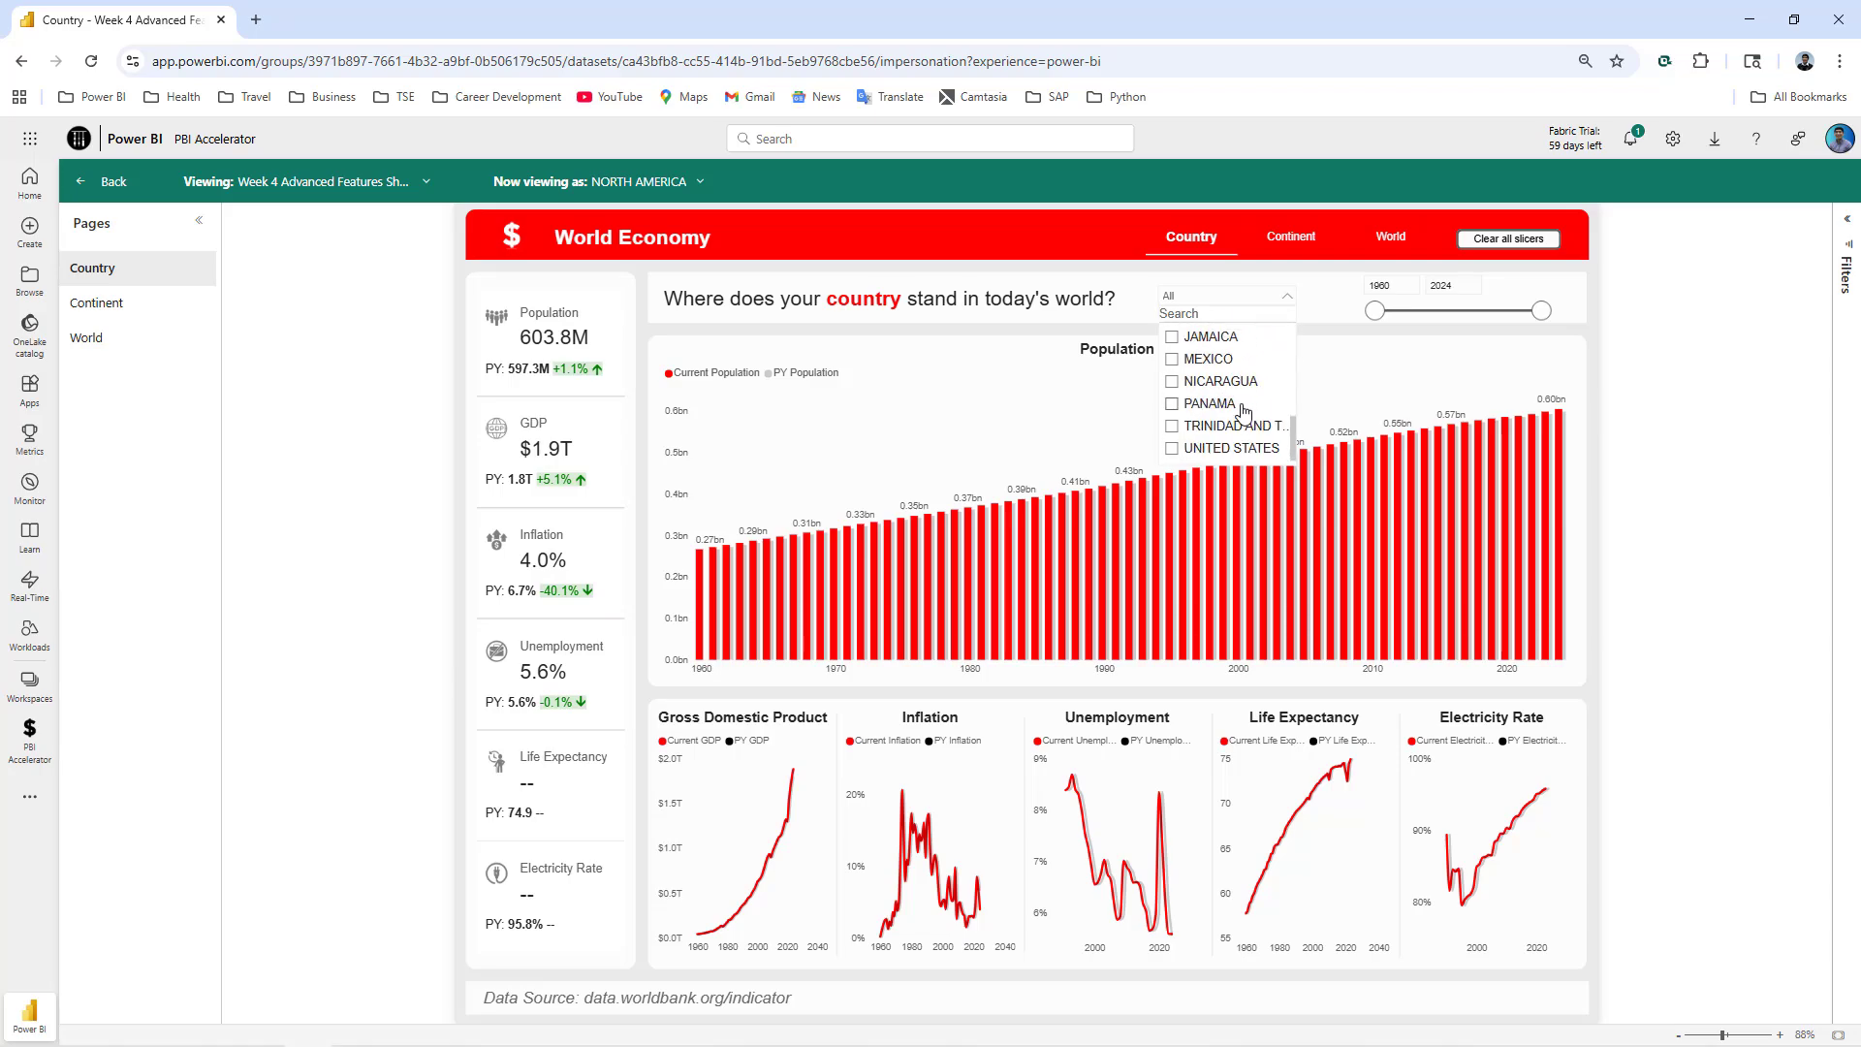
{"action": "left_click", "coordinate": [1295, 242]}
{"action": "left_click", "coordinate": [1392, 237]}
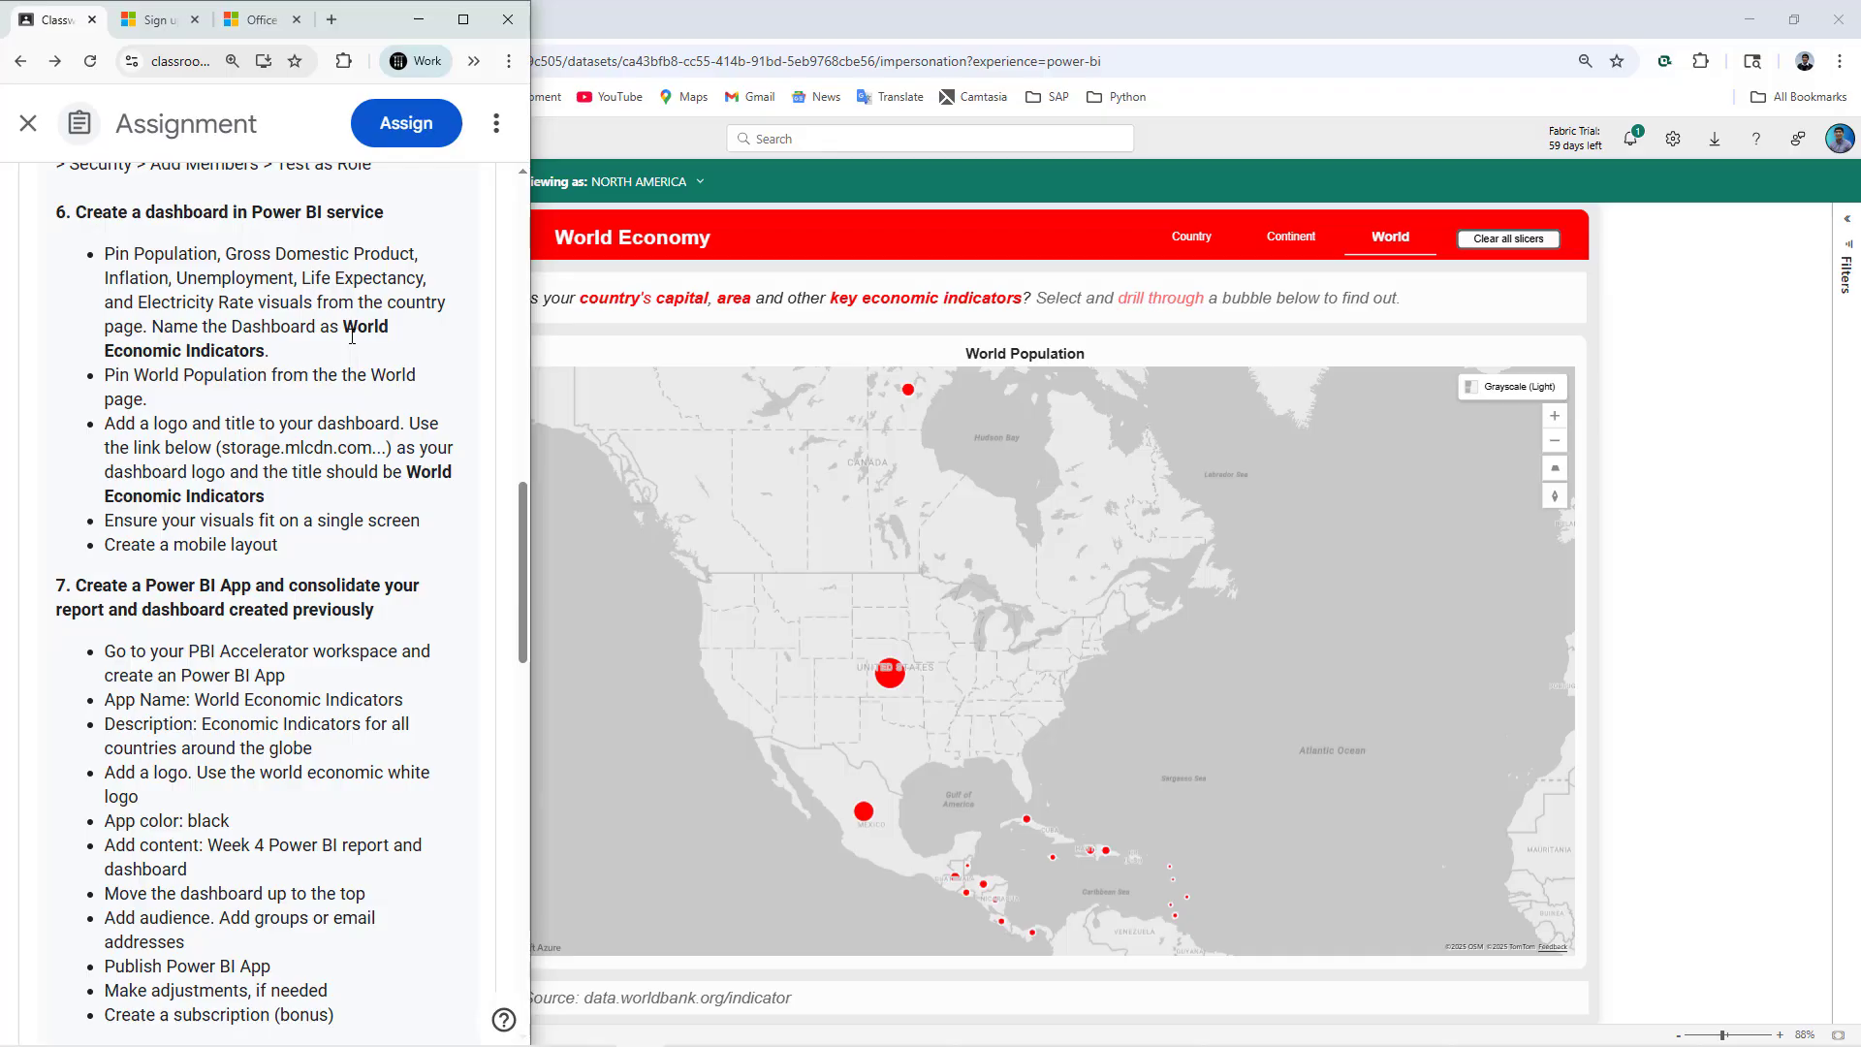
- Open the Week 4 report from the PBI Accelerator workspace and pin its Population chart to a new dashboard named World Economic Indicators
{"action": "left_click", "coordinate": [603, 621]}
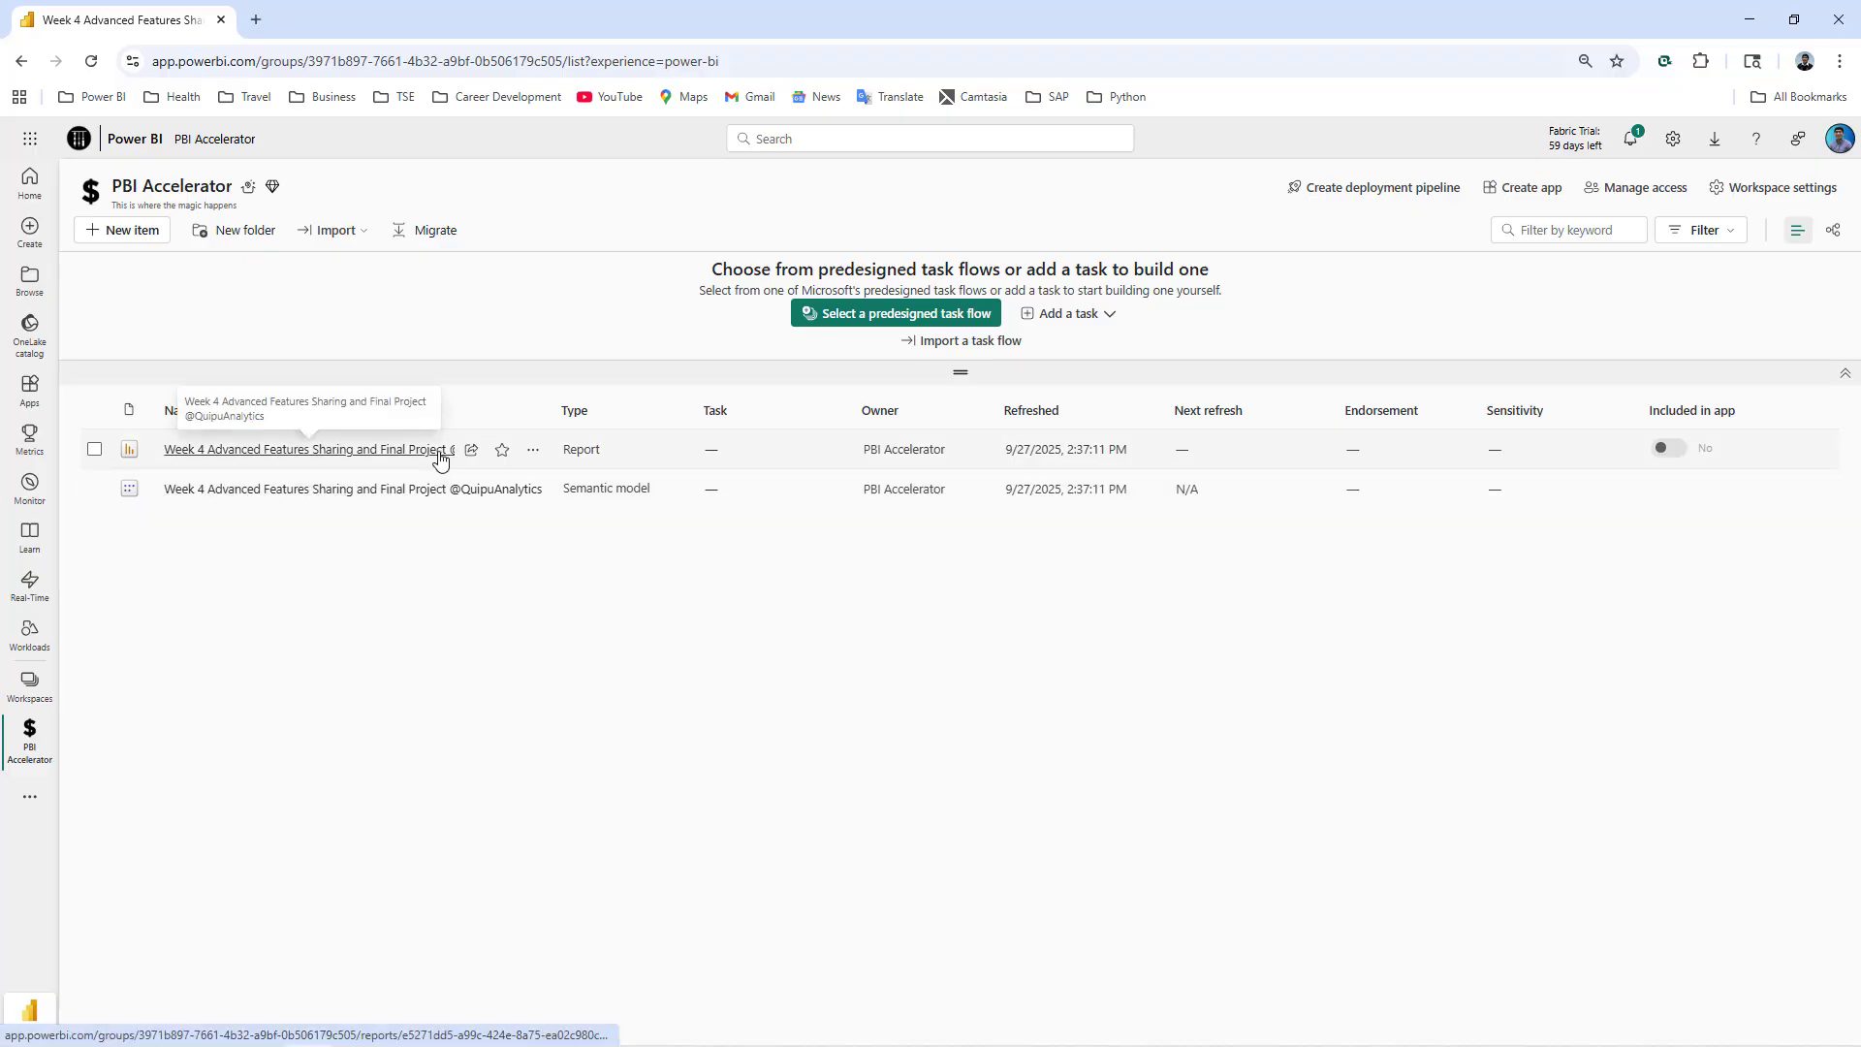
{"action": "left_click", "coordinate": [439, 455]}
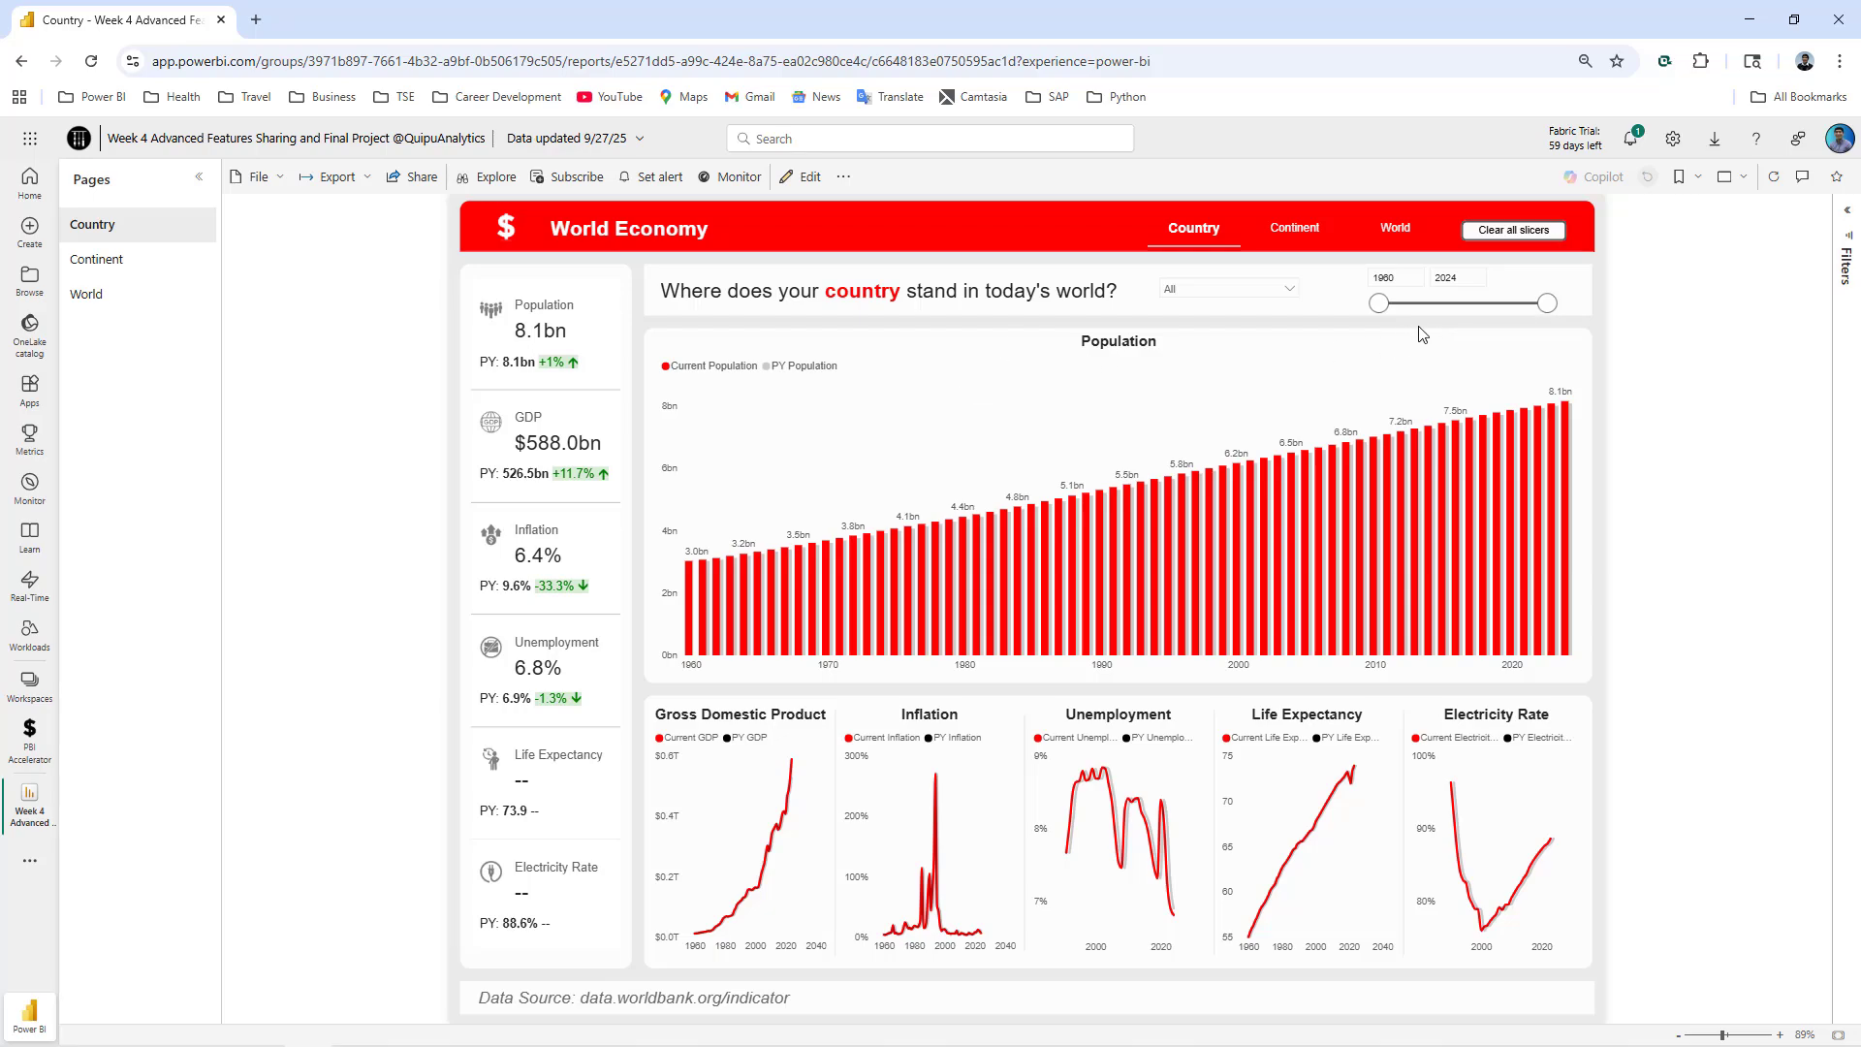
{"action": "left_click", "coordinate": [1446, 326]}
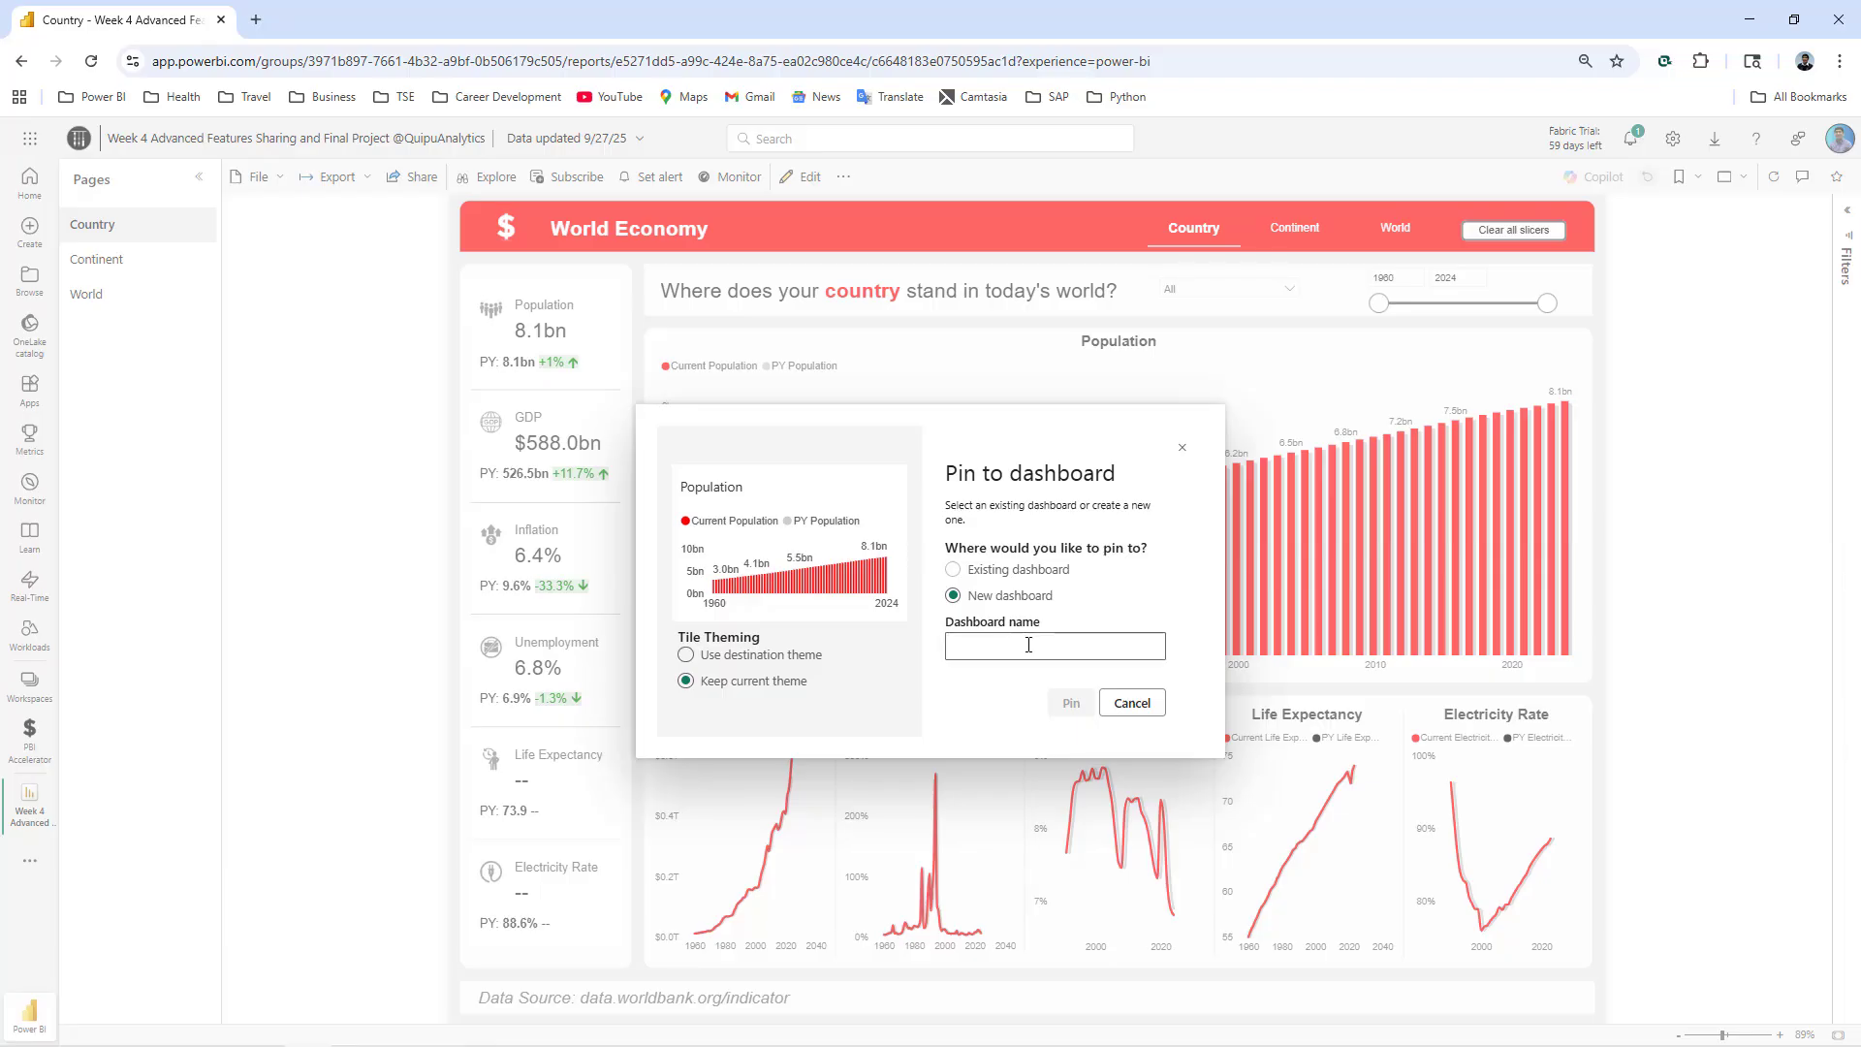
{"action": "type", "text": "World Economic Indicators"}
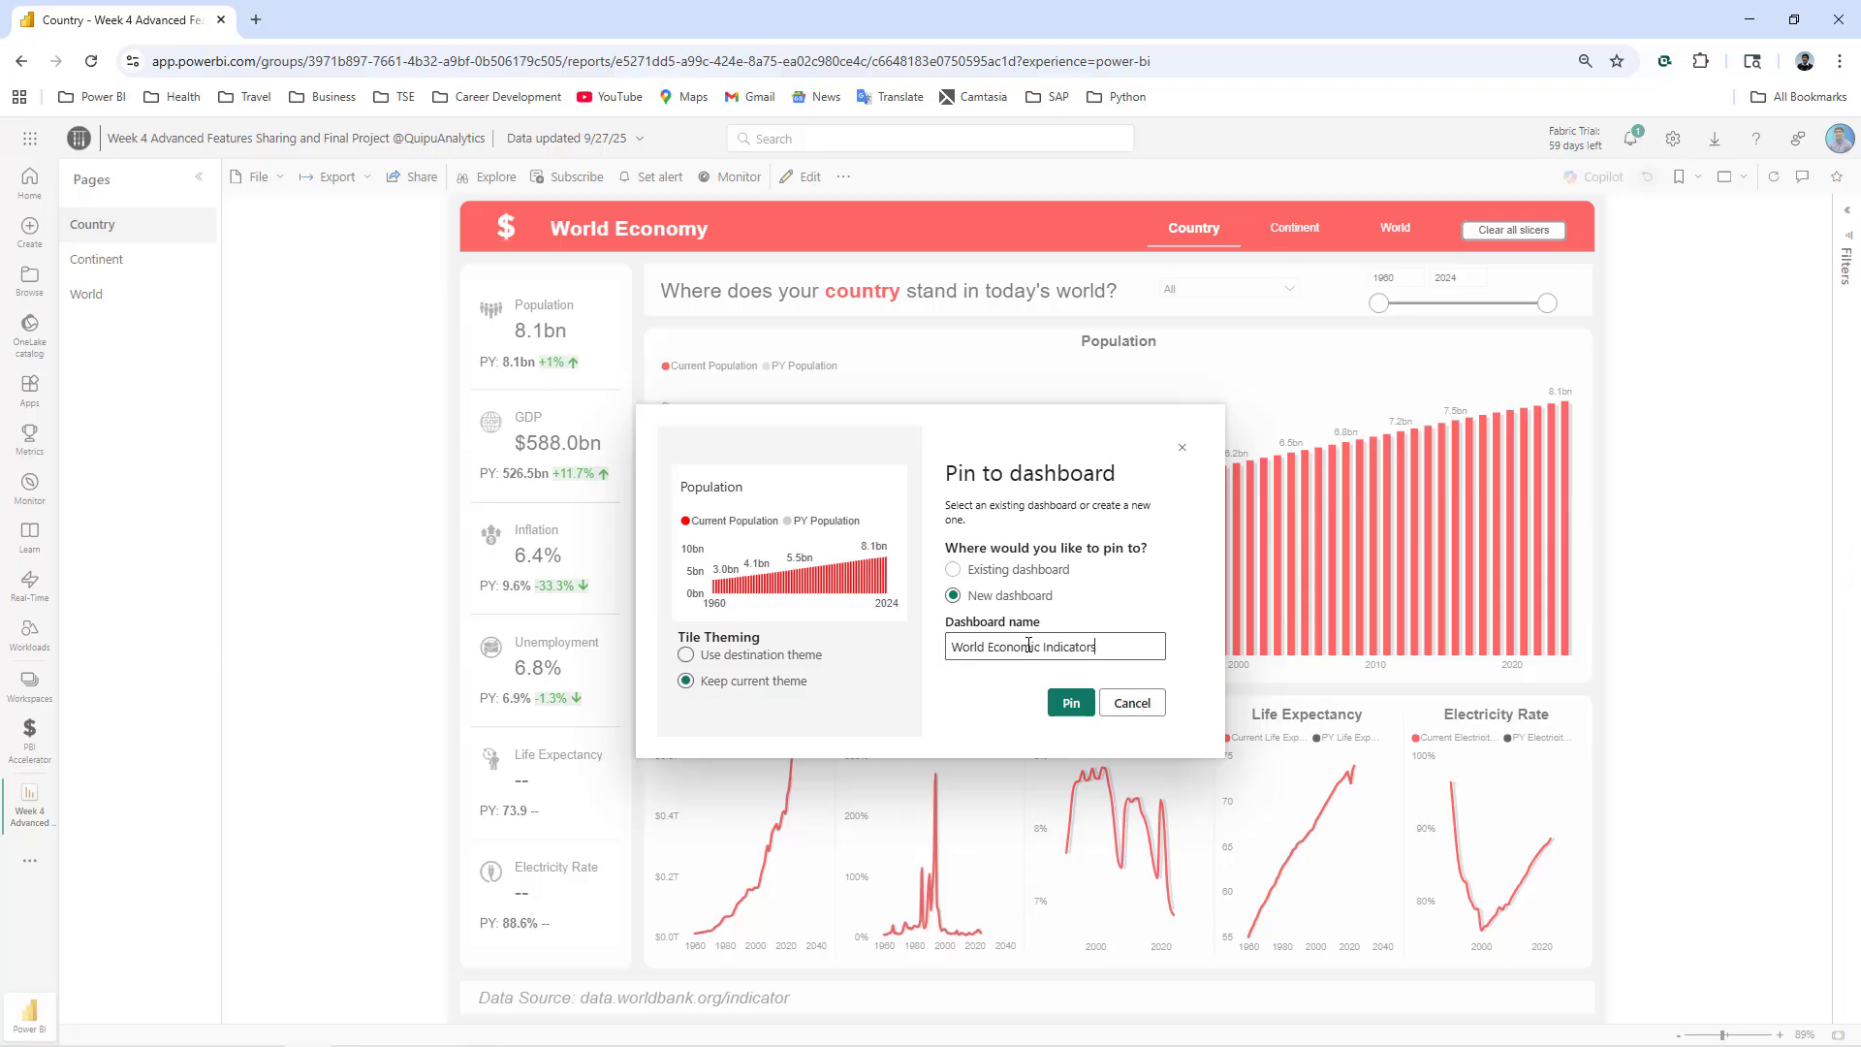
{"action": "left_click", "coordinate": [1070, 703]}
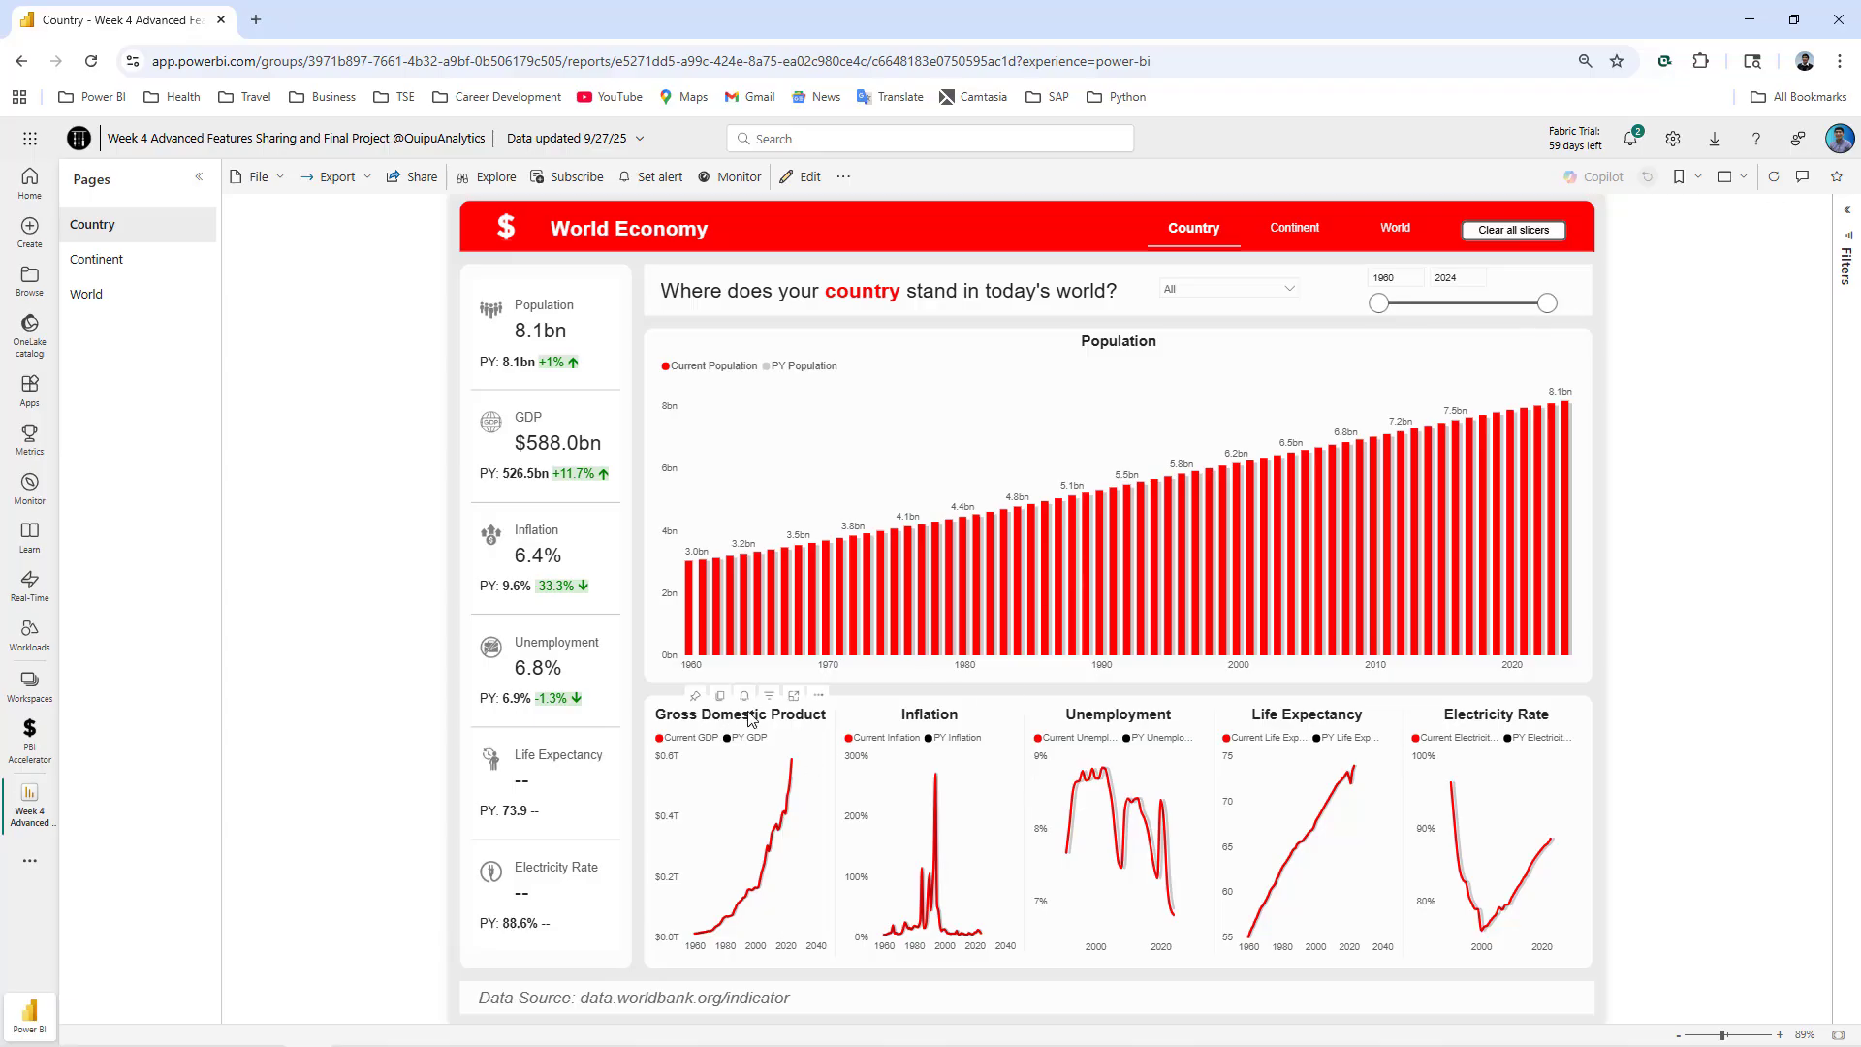
- Pin the Country page's Gross Domestic Product, Inflation, Unemployment, Life Expectancy and Electricity Rate visuals to the existing World Economic Indicators dashboard
{"action": "left_click", "coordinate": [697, 697]}
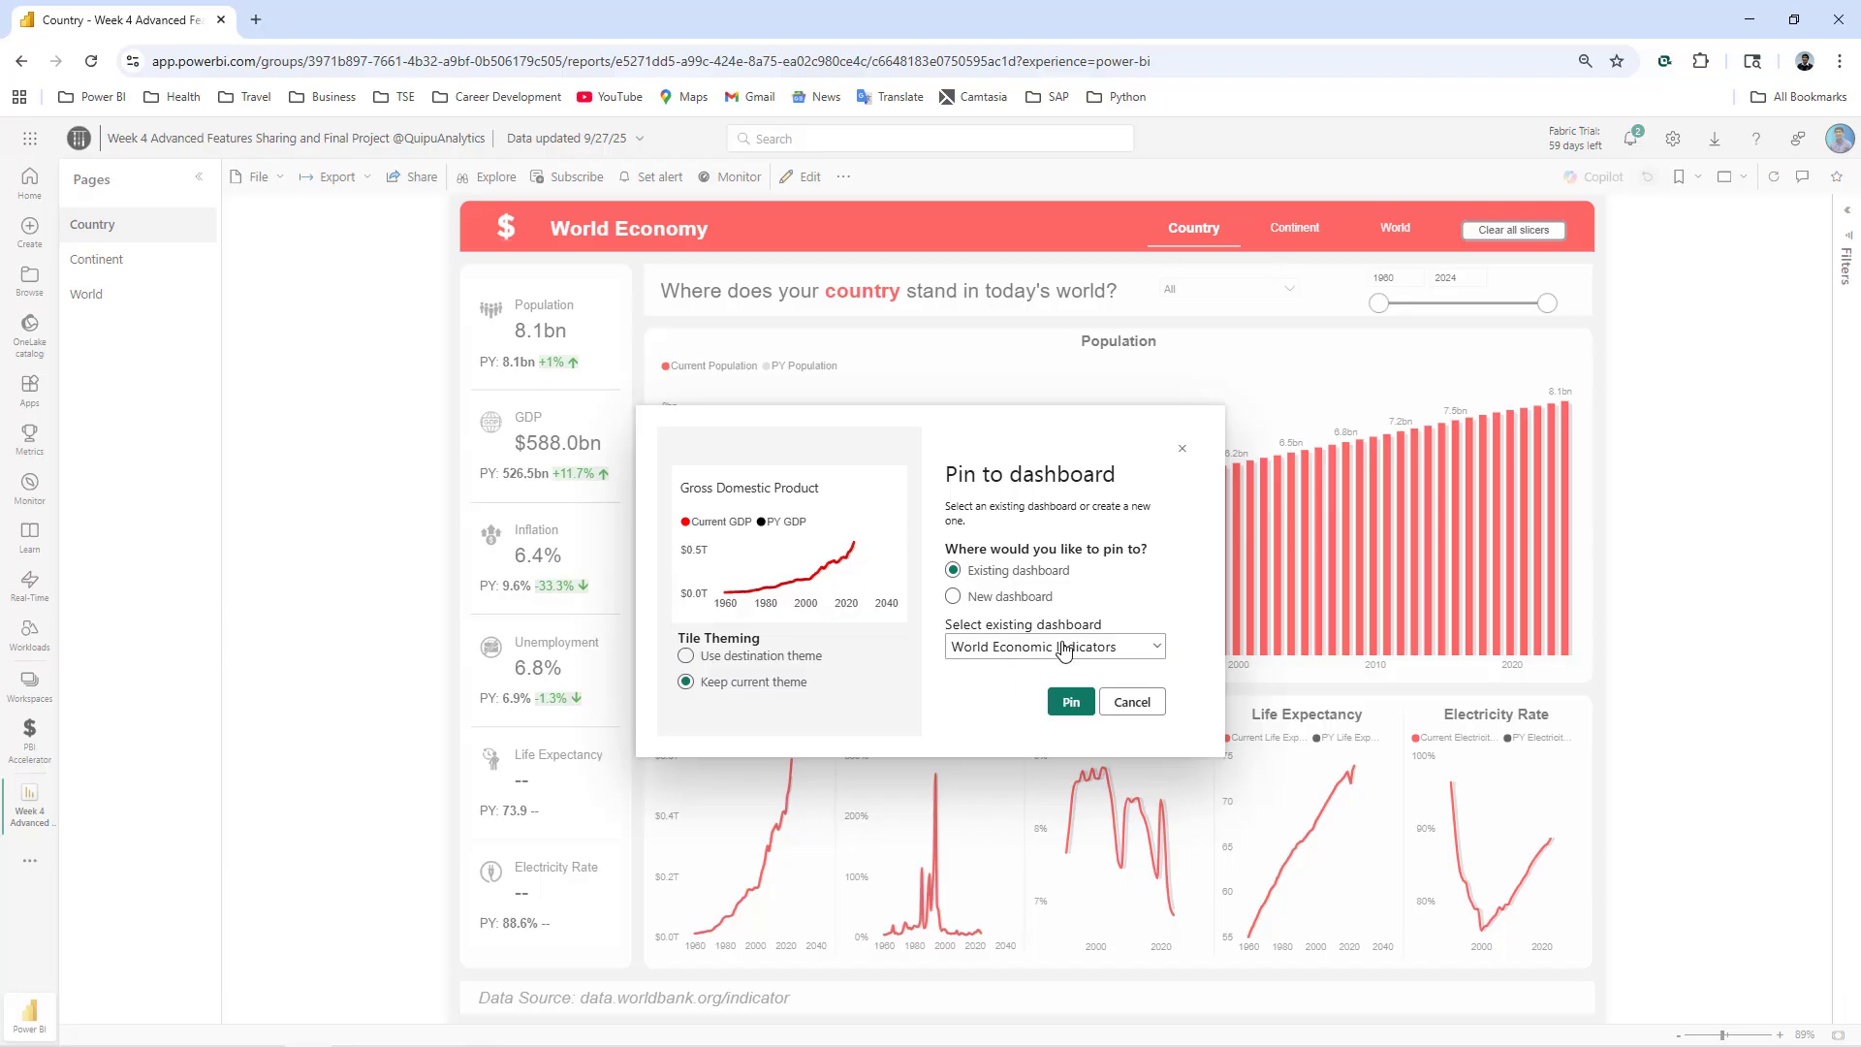
{"action": "left_click", "coordinate": [1070, 703]}
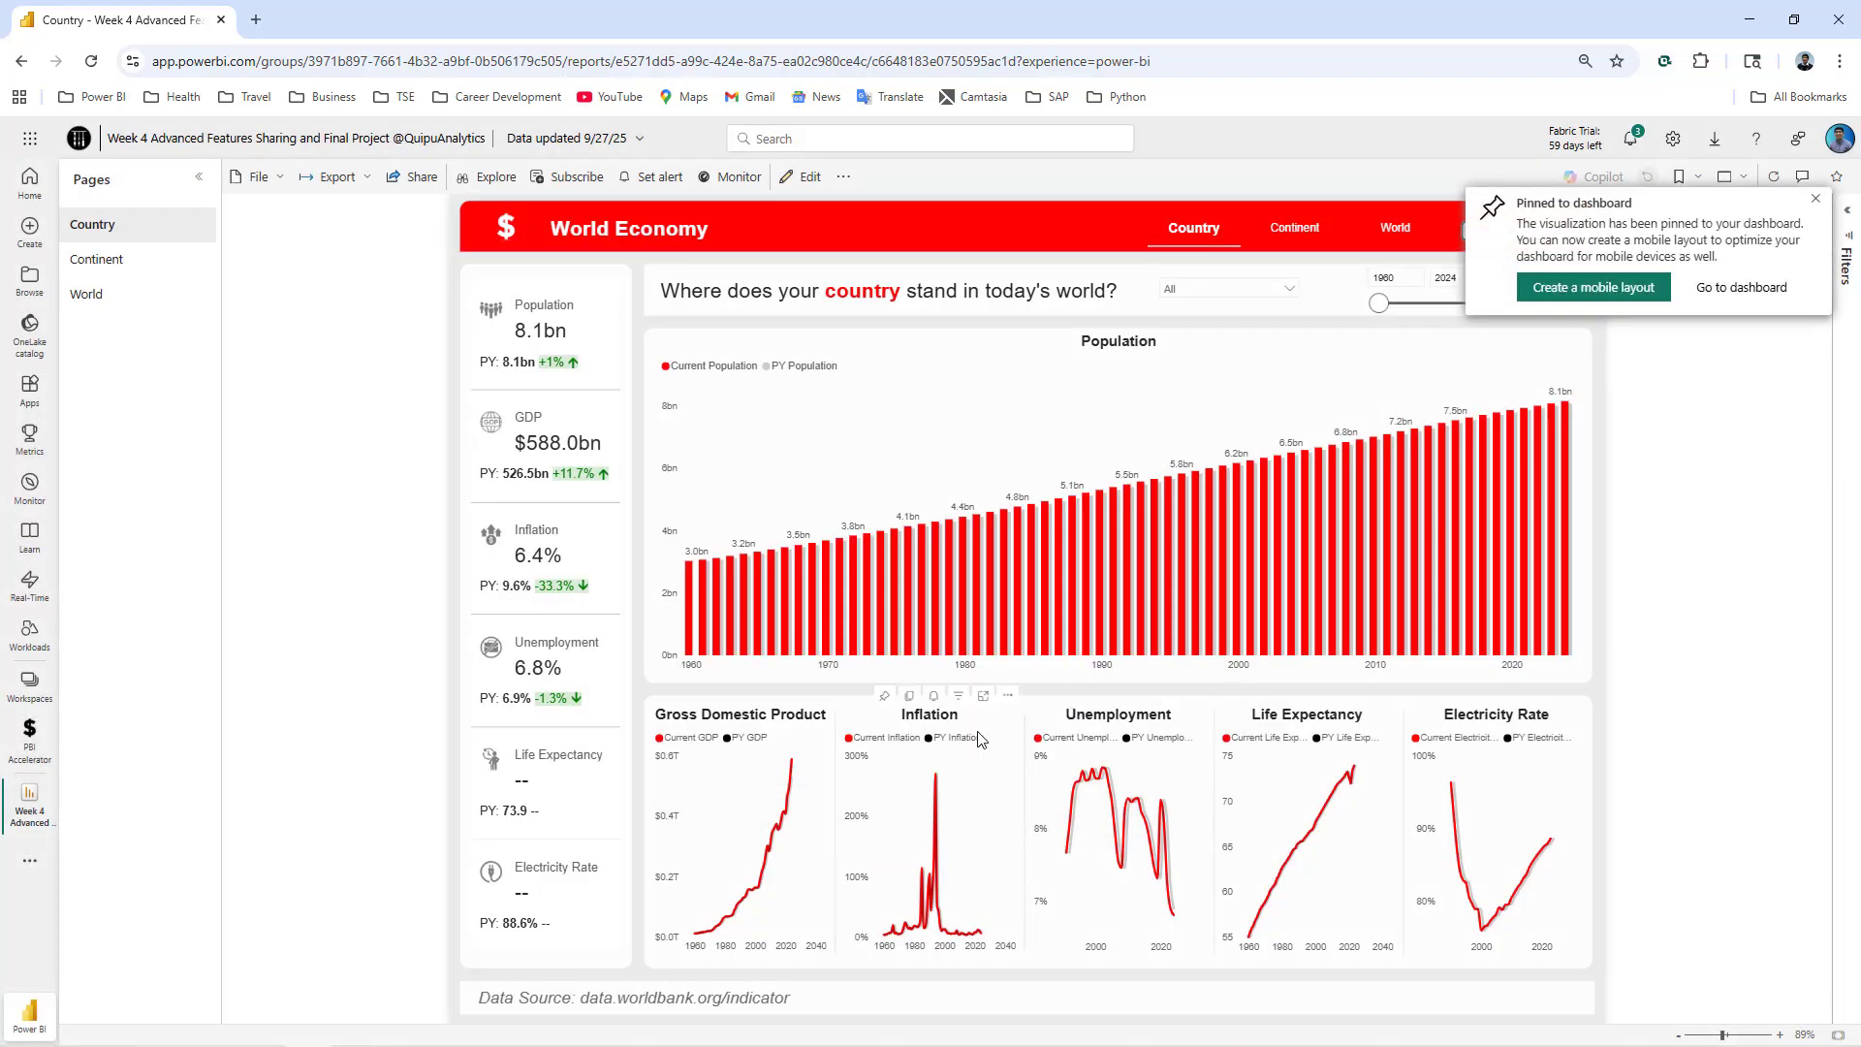
{"action": "left_click", "coordinate": [885, 697]}
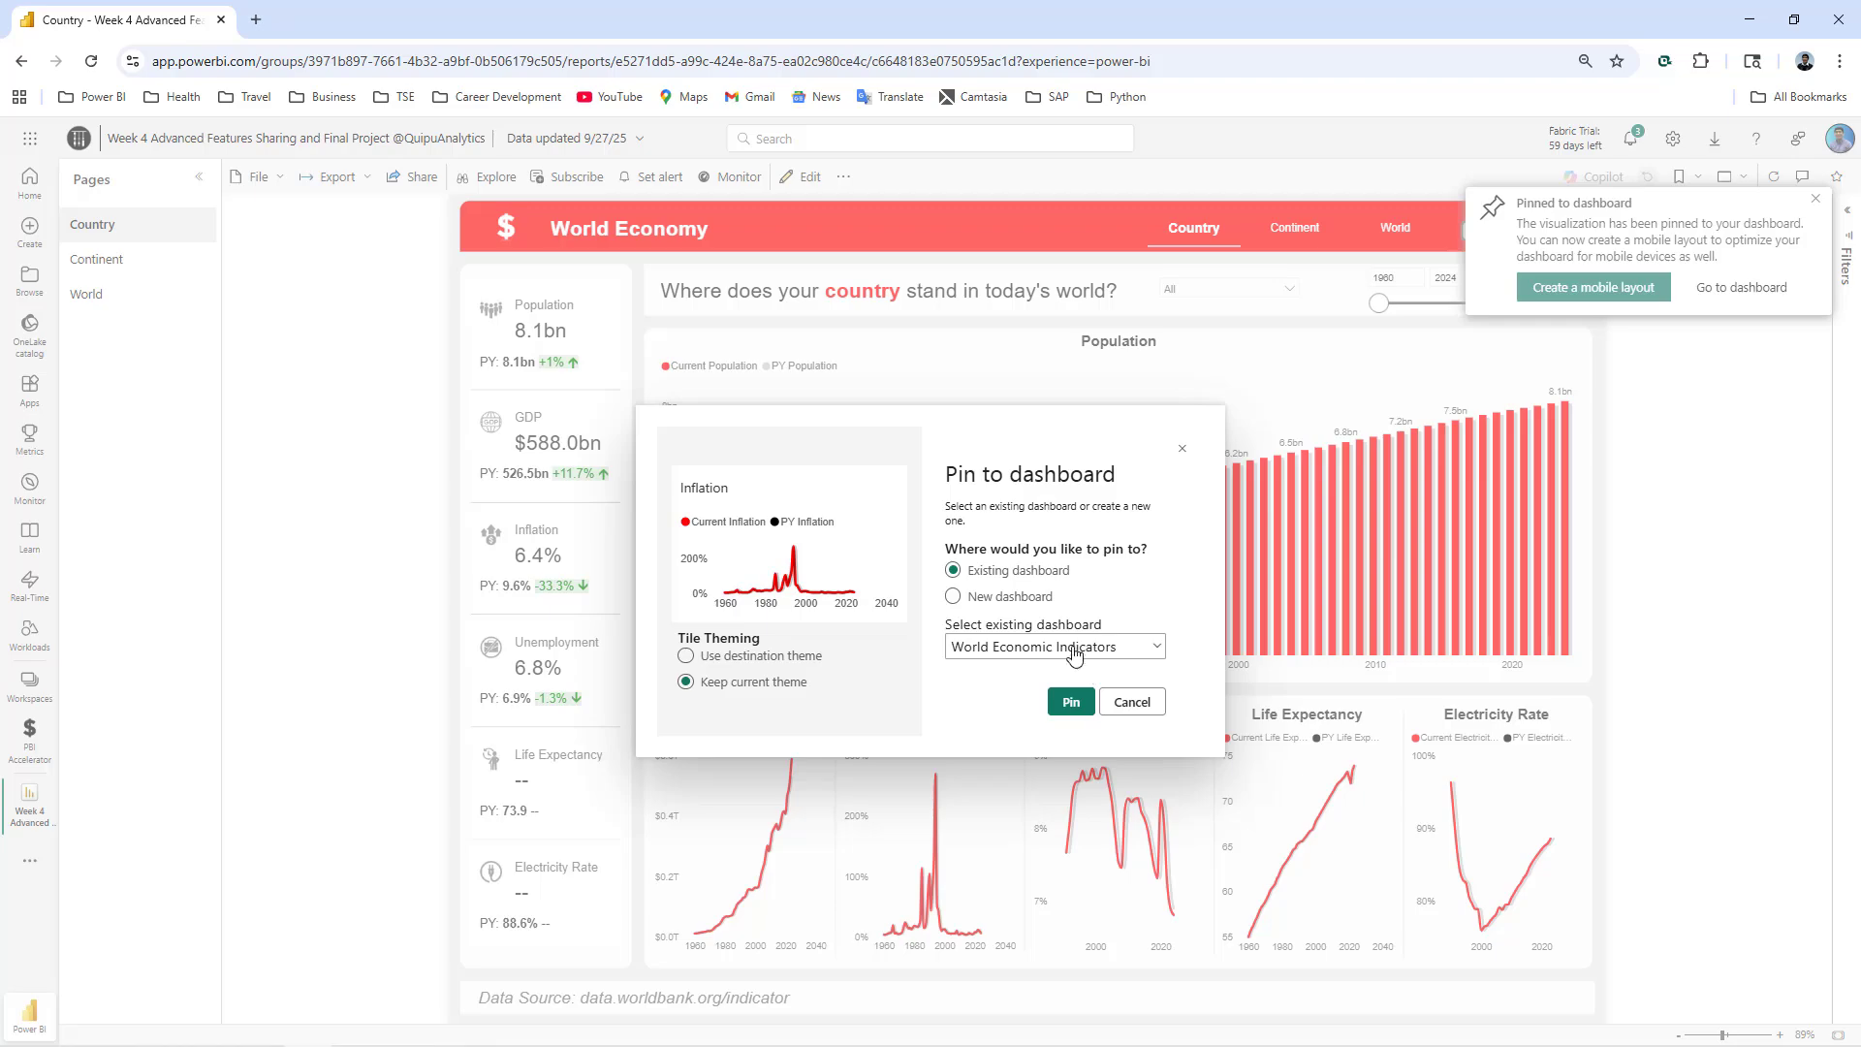
{"action": "left_click", "coordinate": [1071, 701]}
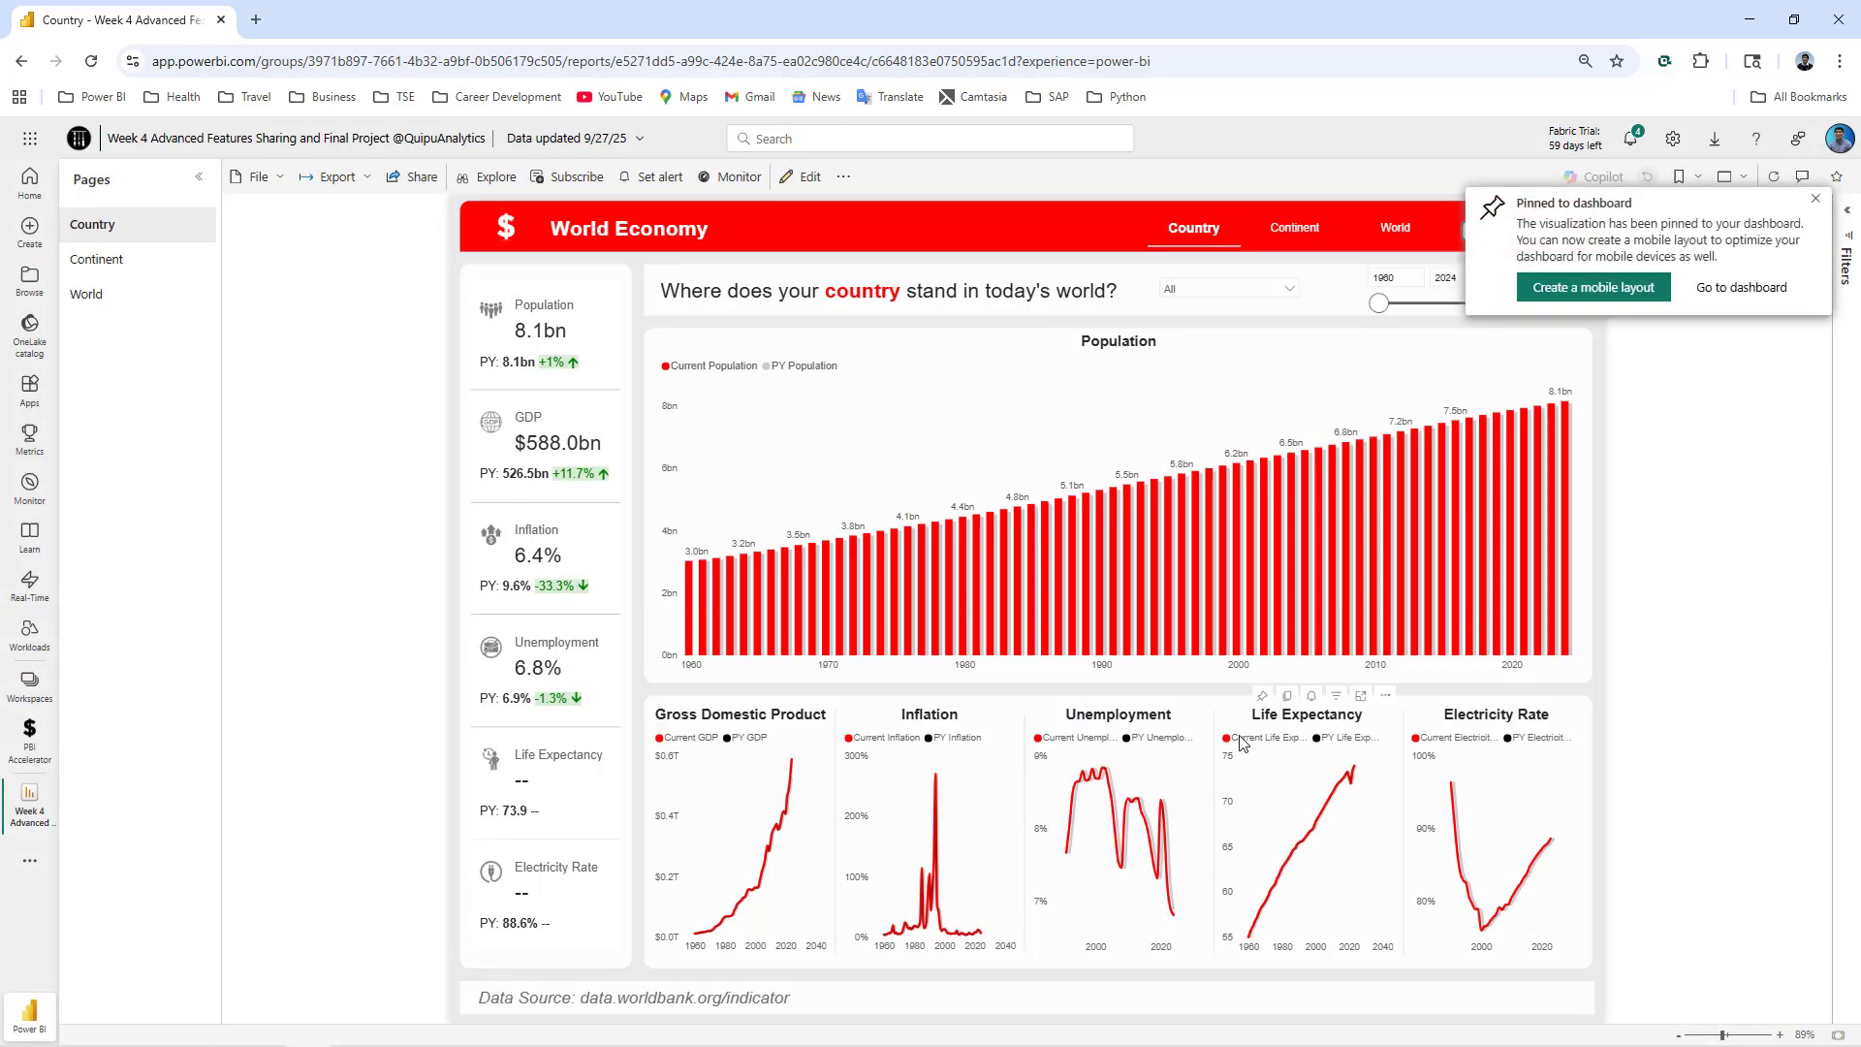
{"action": "left_click", "coordinate": [1073, 695]}
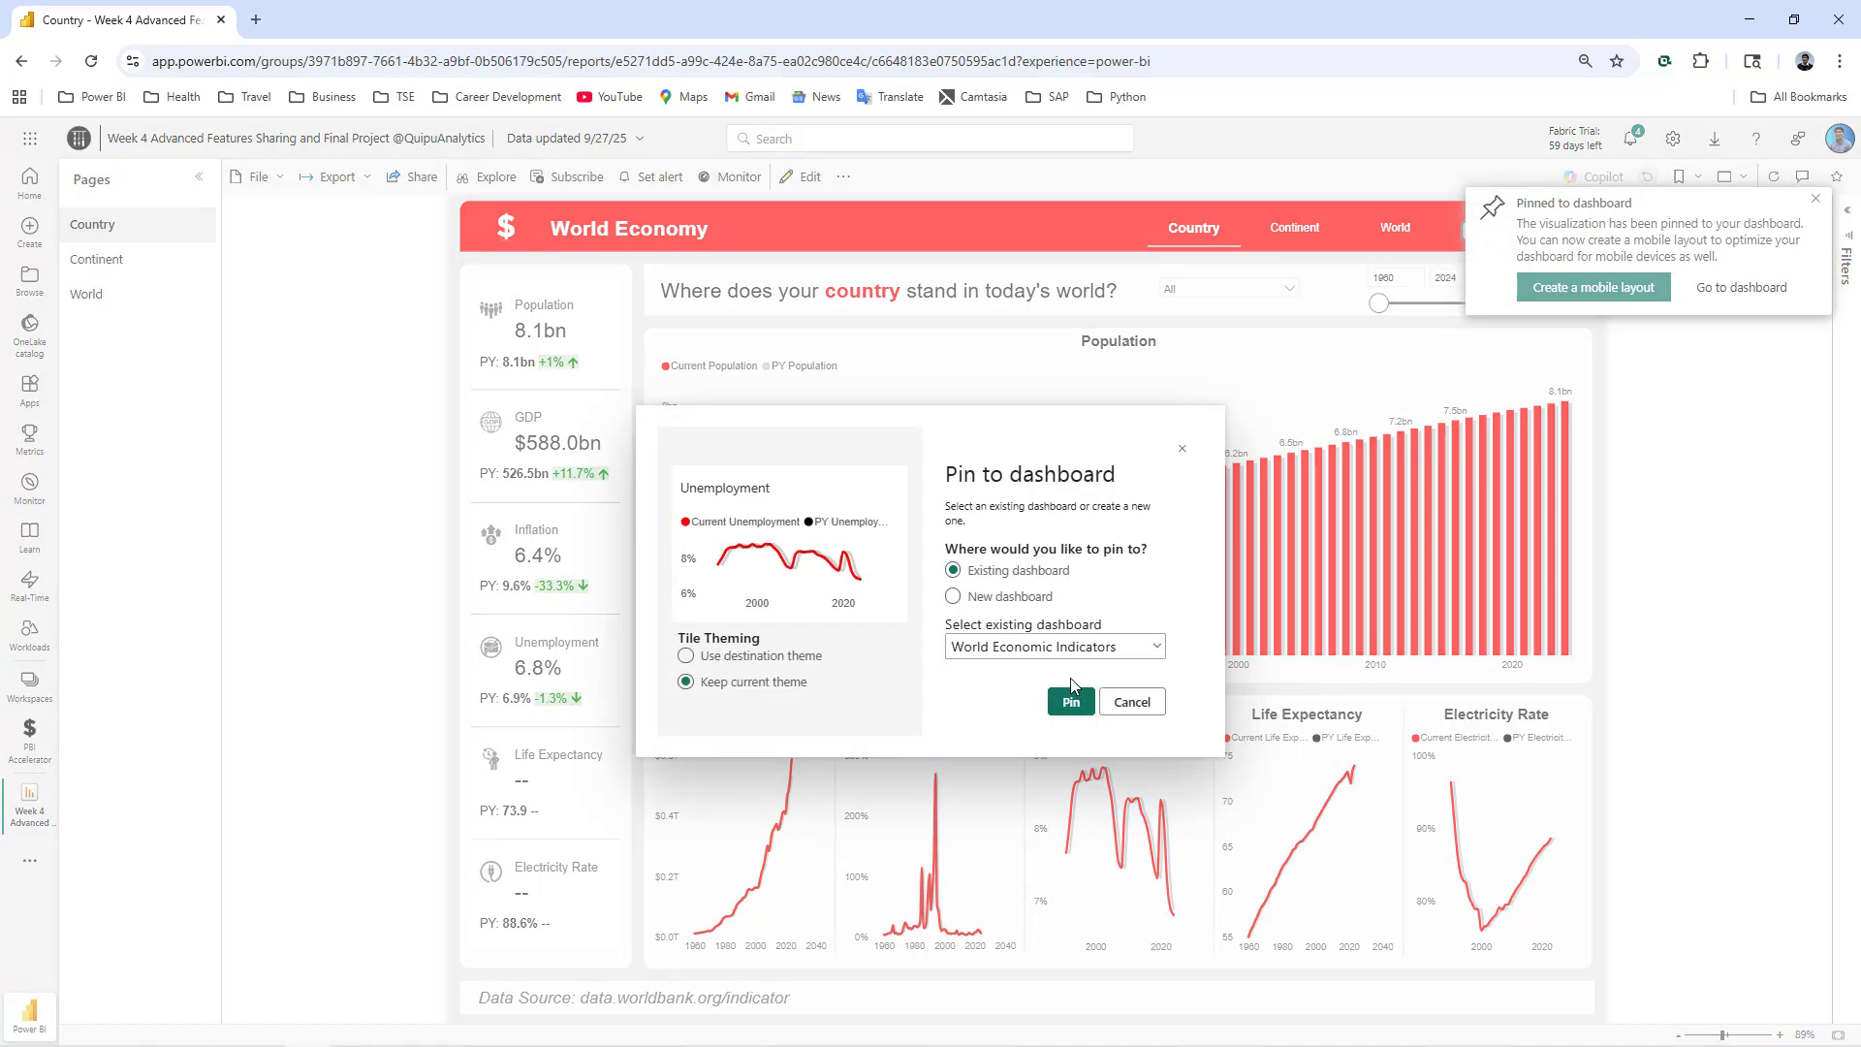
{"action": "left_click", "coordinate": [1071, 701]}
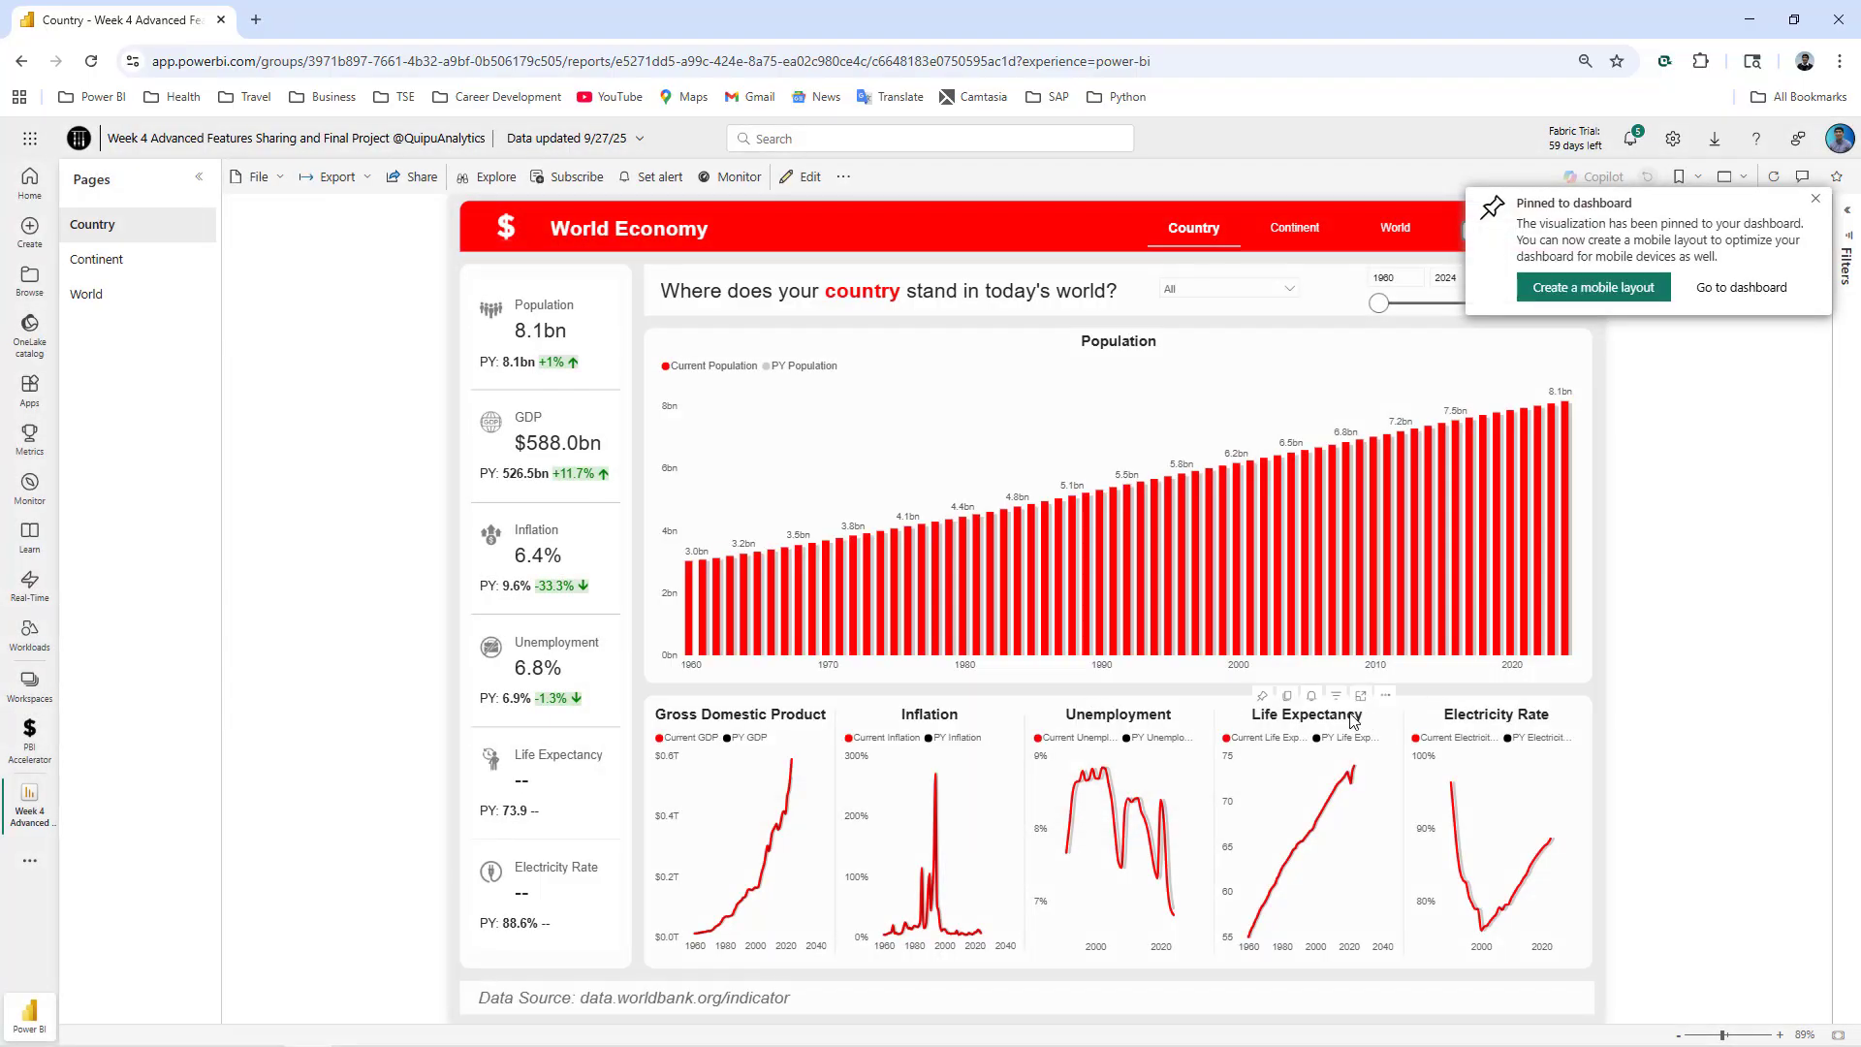
{"action": "left_click", "coordinate": [1262, 695]}
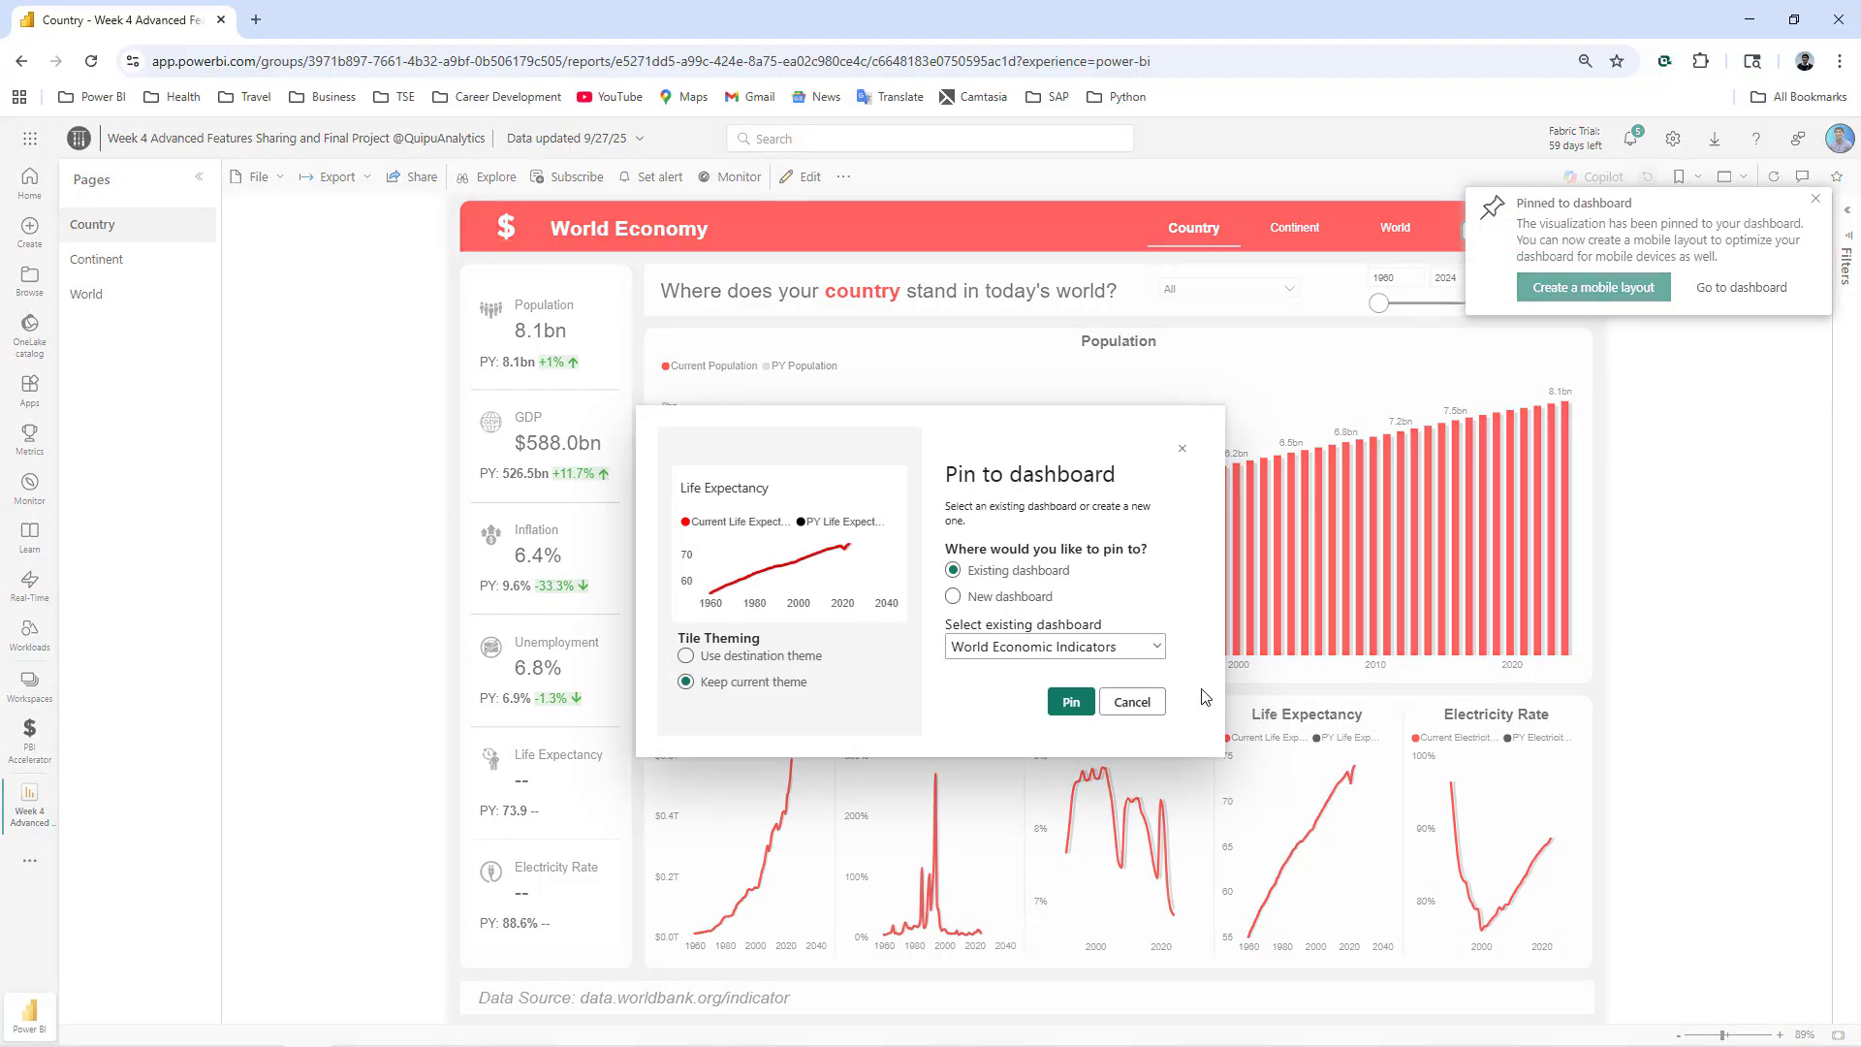
{"action": "left_click", "coordinate": [1072, 703]}
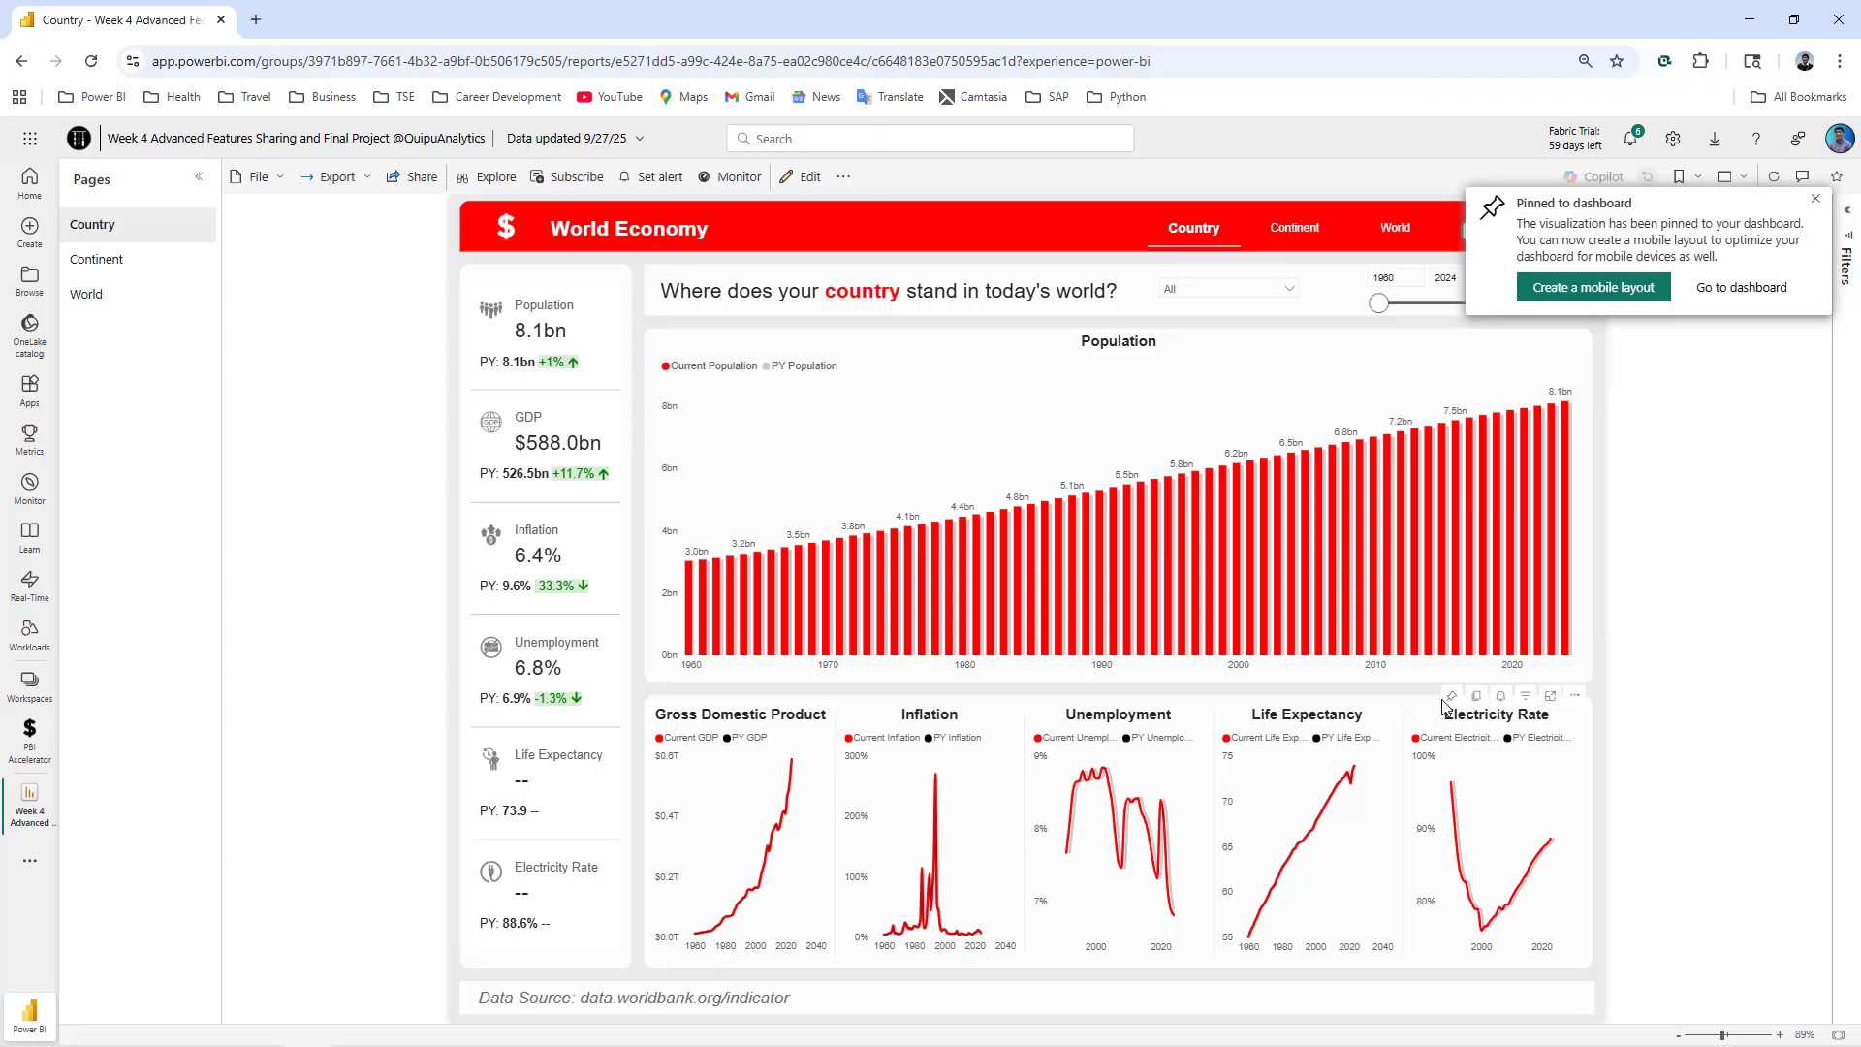
{"action": "left_click", "coordinate": [1451, 696]}
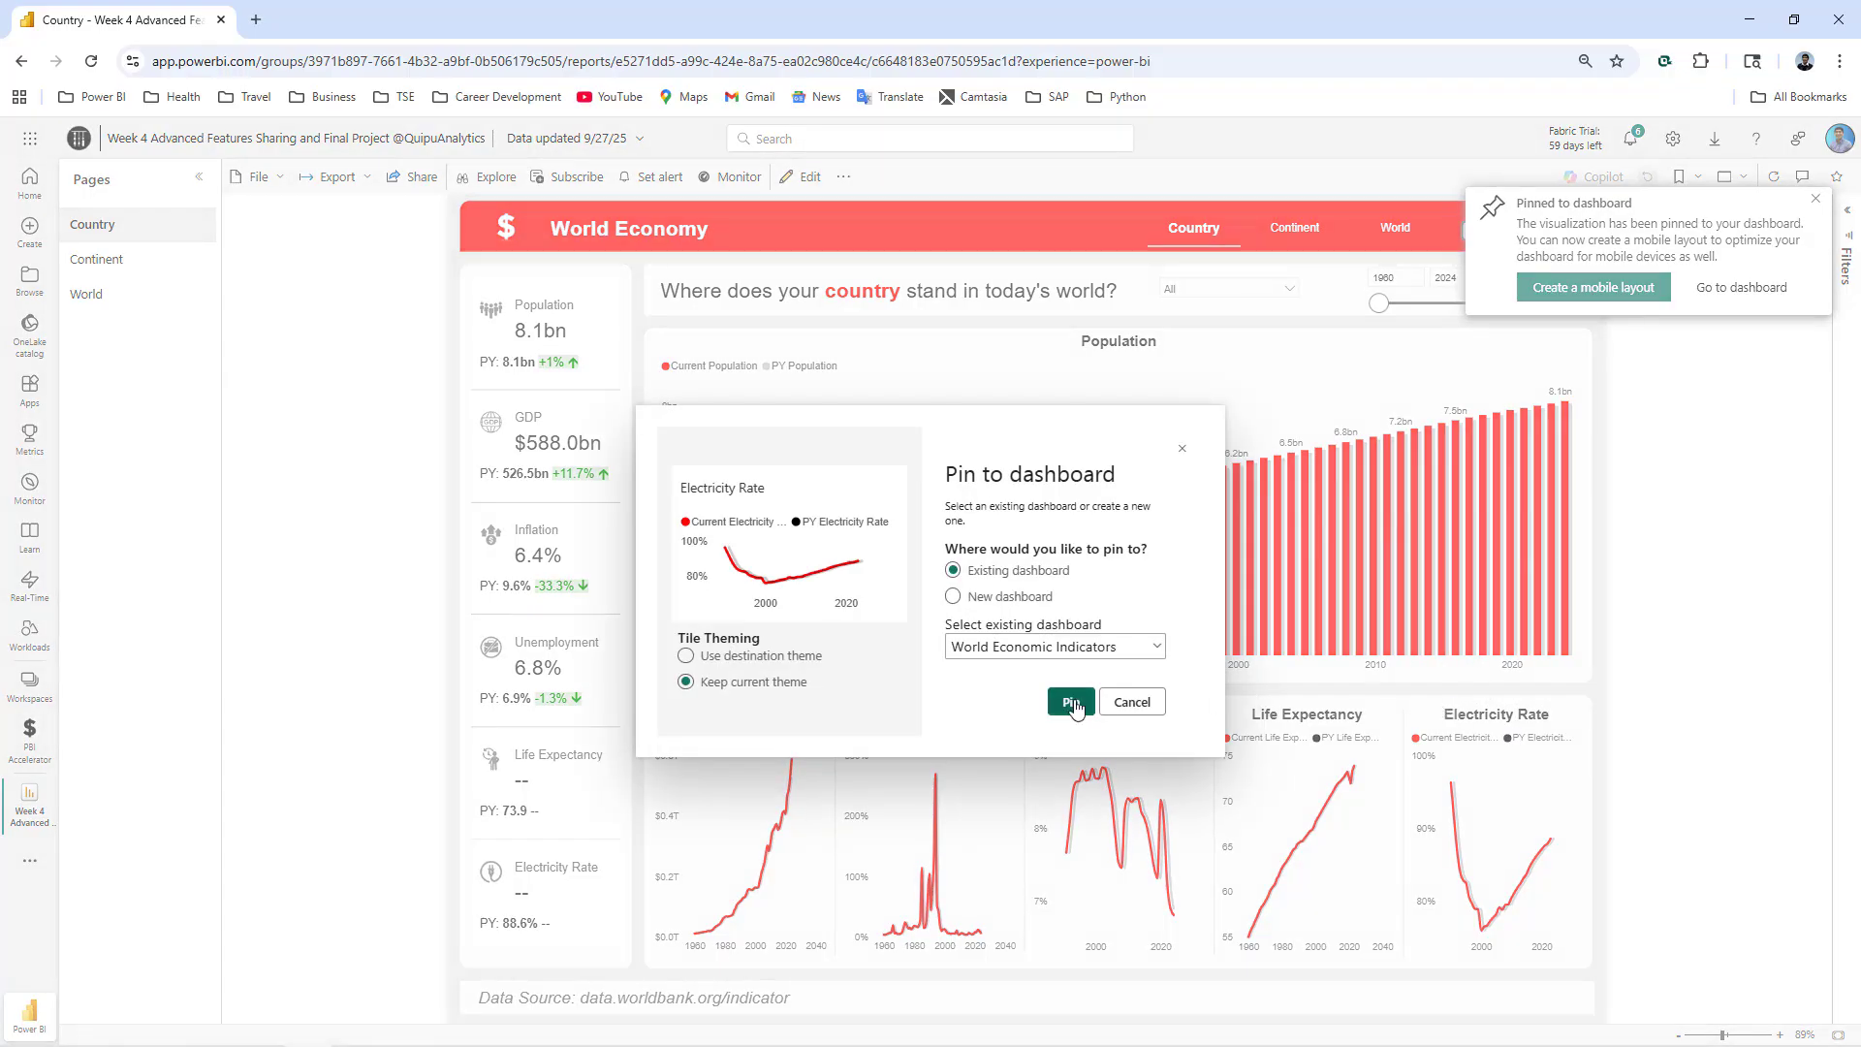
{"action": "left_click", "coordinate": [1072, 702]}
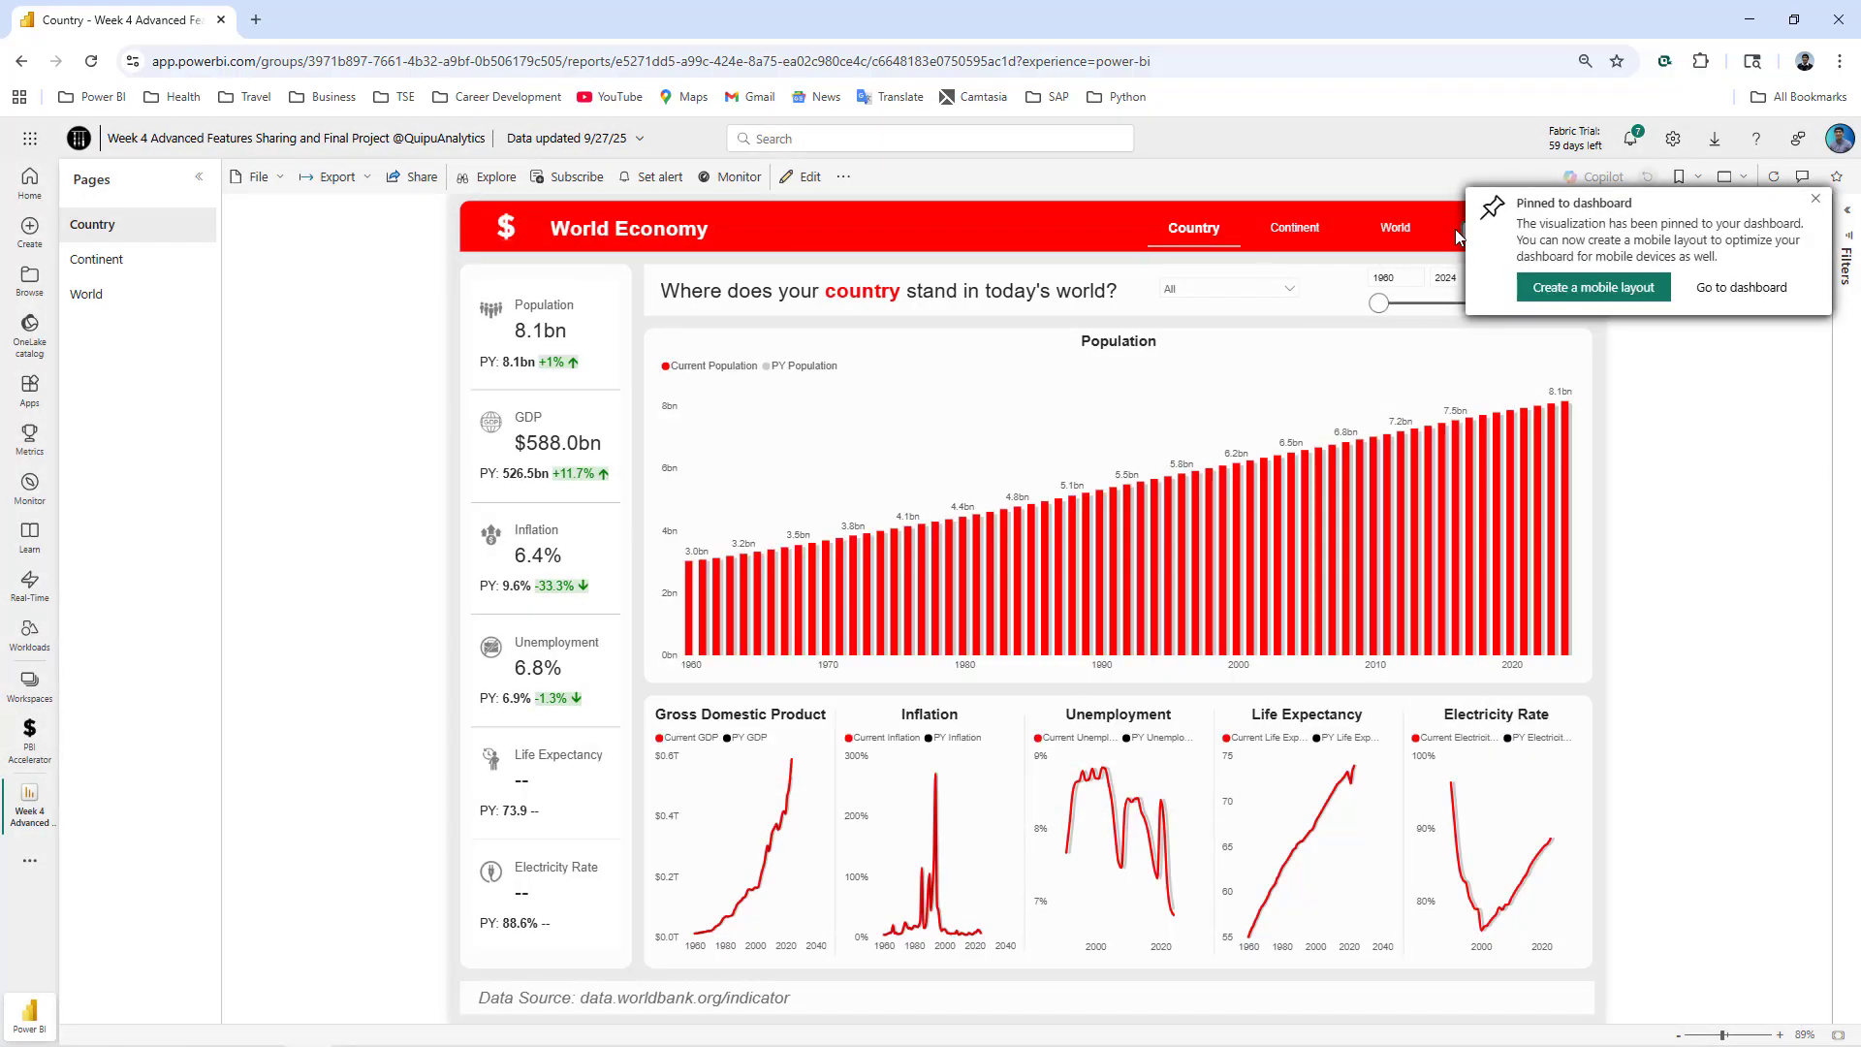
- Pin the World Population map from the World page to the World Economic Indicators dashboard and open that dashboard
{"action": "left_click", "coordinate": [1404, 239]}
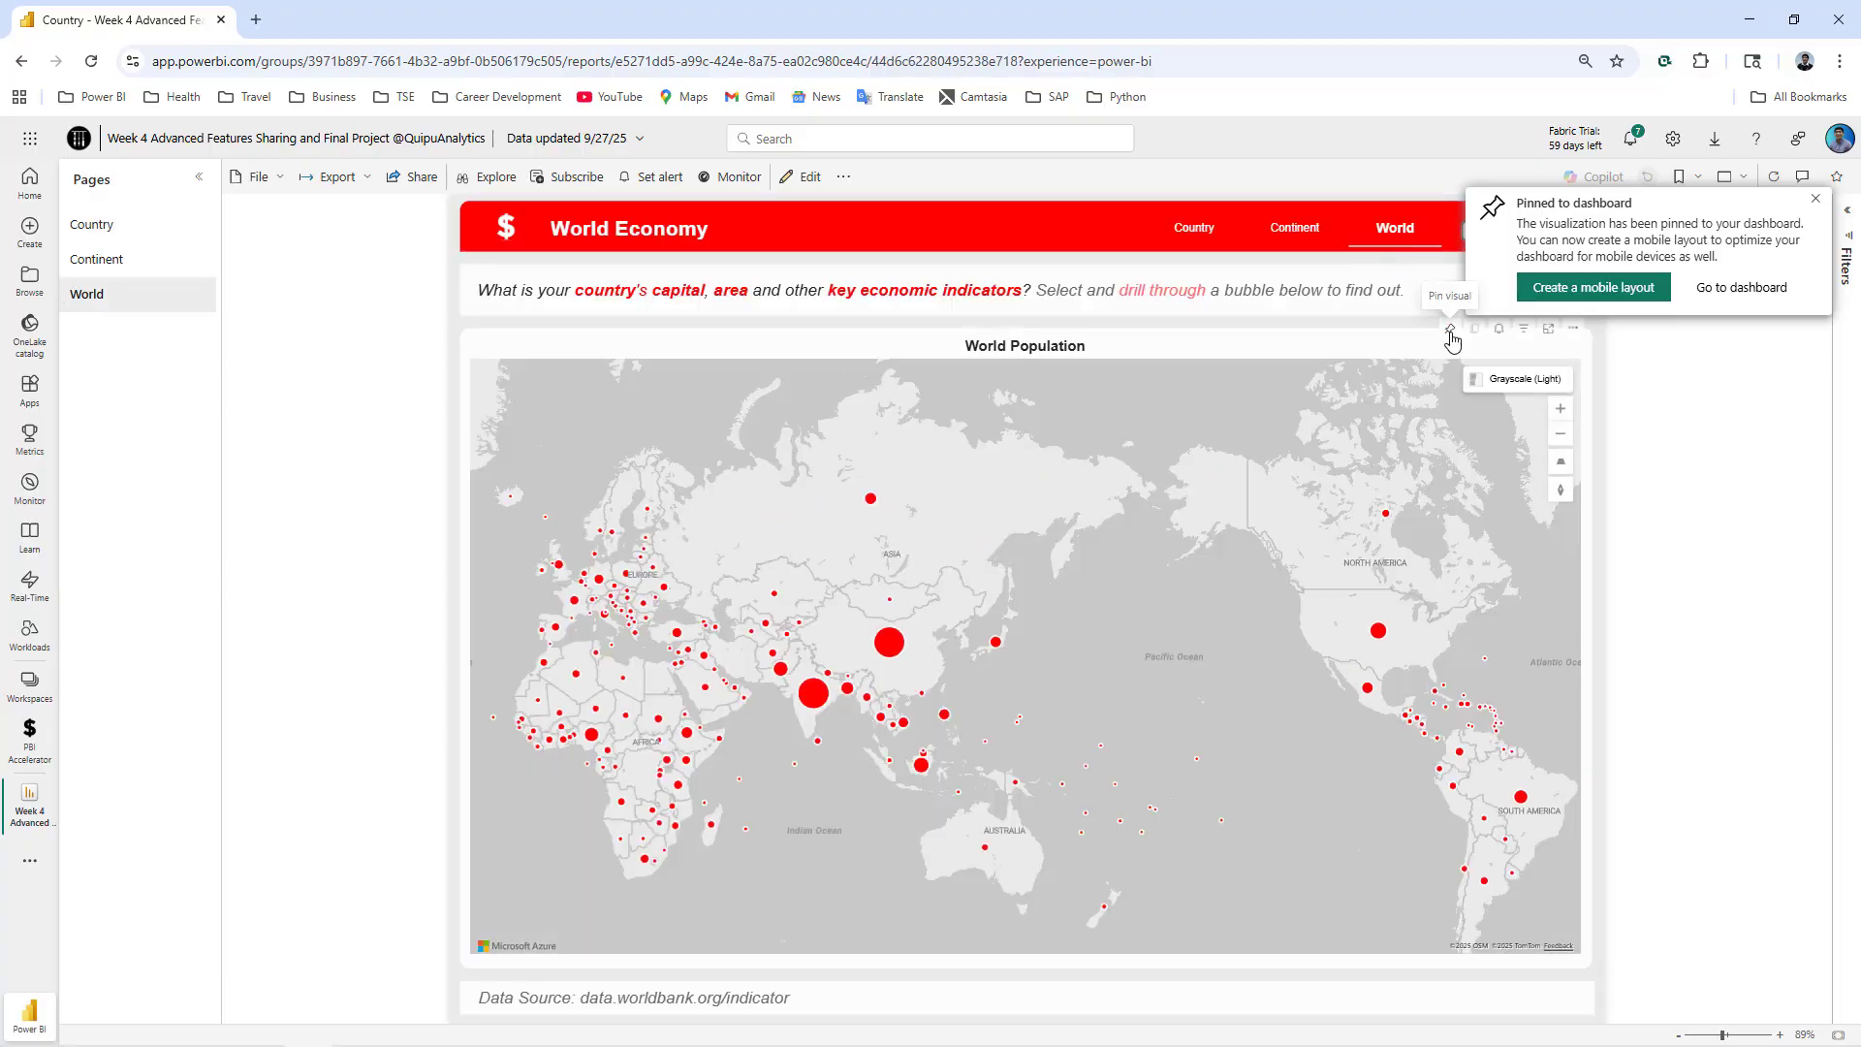
{"action": "left_click", "coordinate": [1450, 332]}
{"action": "left_click", "coordinate": [1072, 700]}
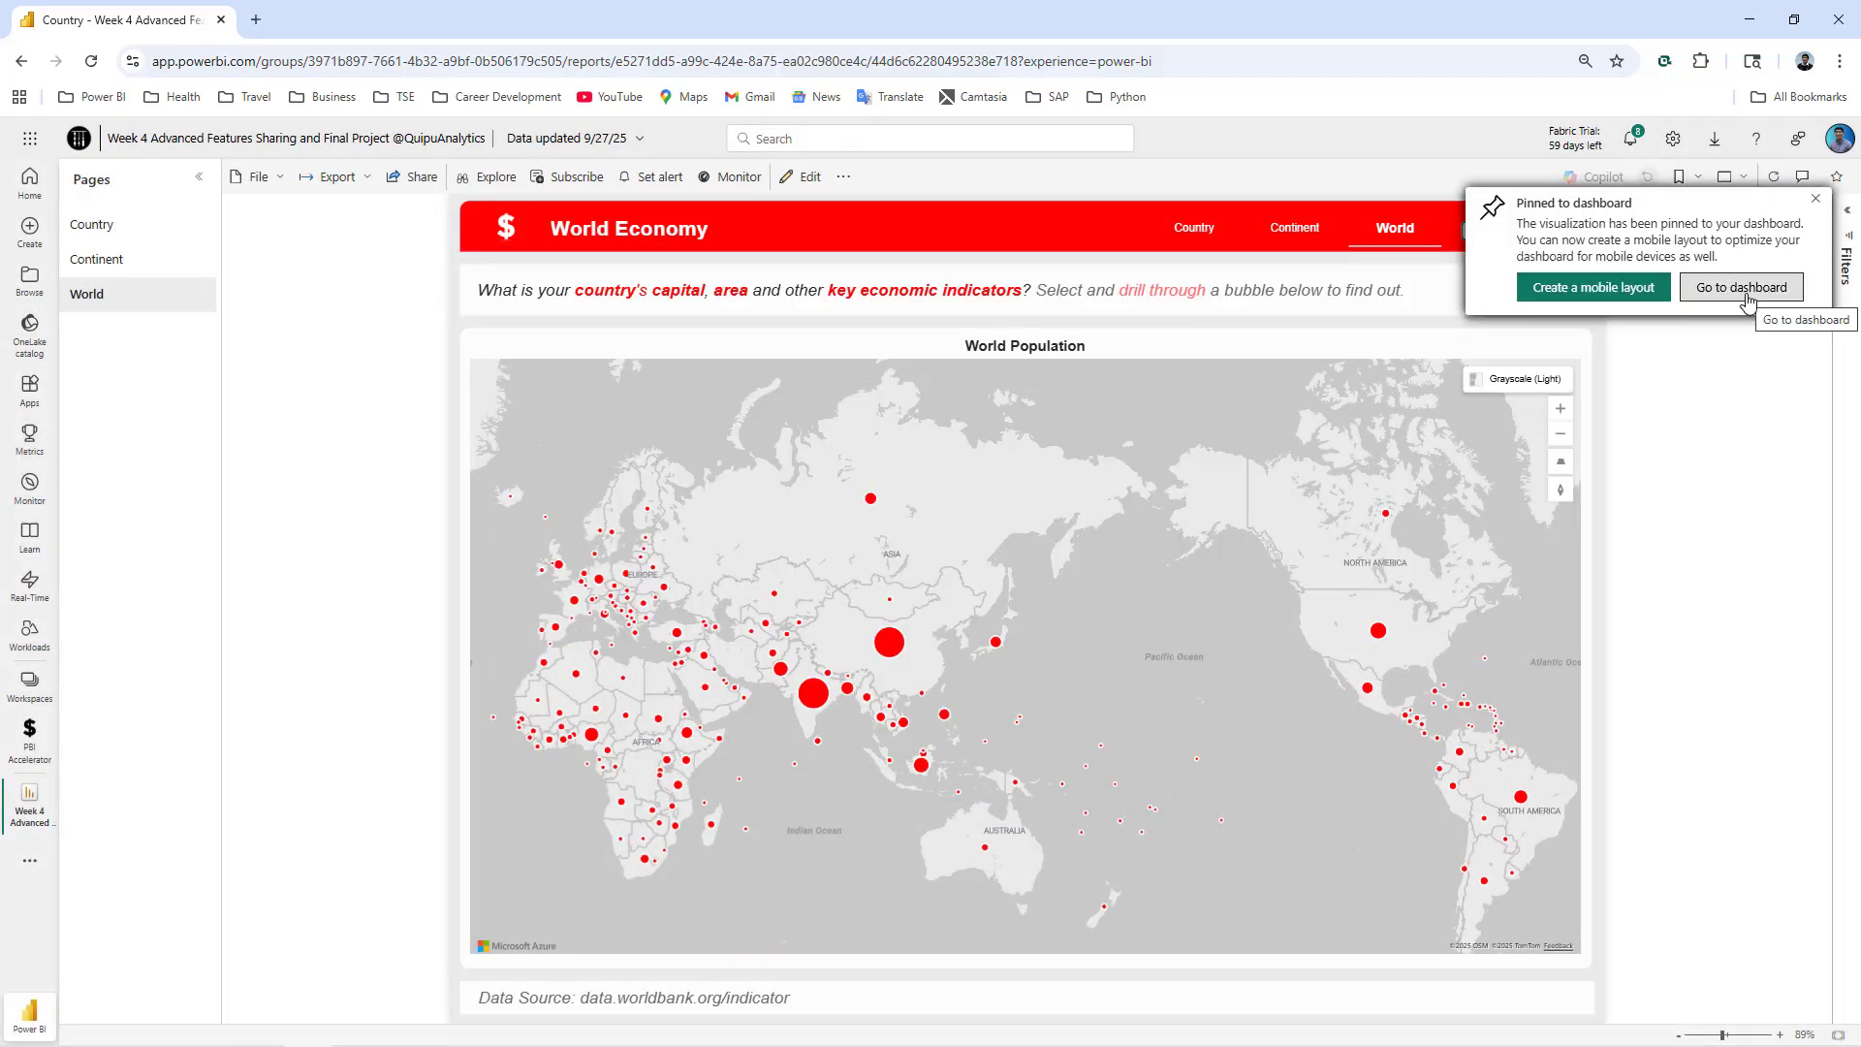
{"action": "left_click", "coordinate": [1742, 288]}
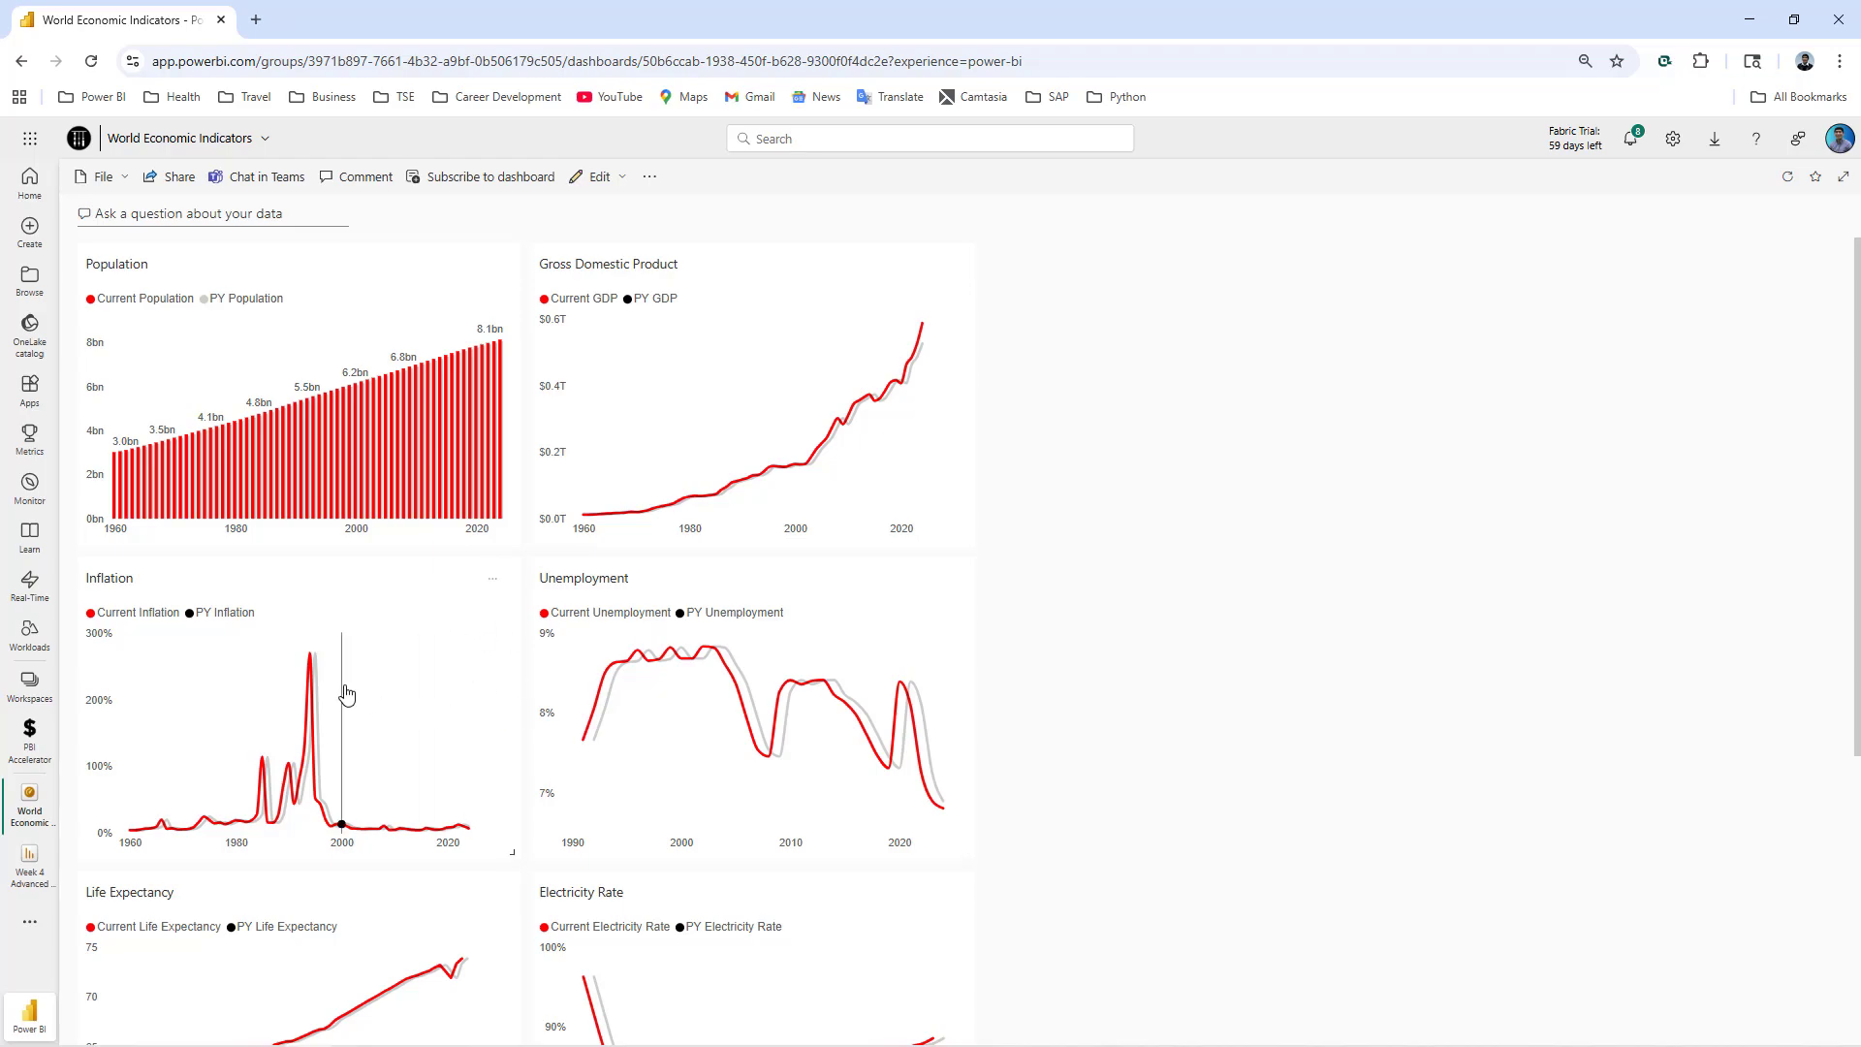
- Arrange the tiles in two rows: Population, Gross Domestic Product, Inflation, Unemployment above Life Expectancy, Electricity Rate, World Population
{"action": "left_click_drag", "start_coordinate": [346, 695], "coordinate": [1294, 388]}
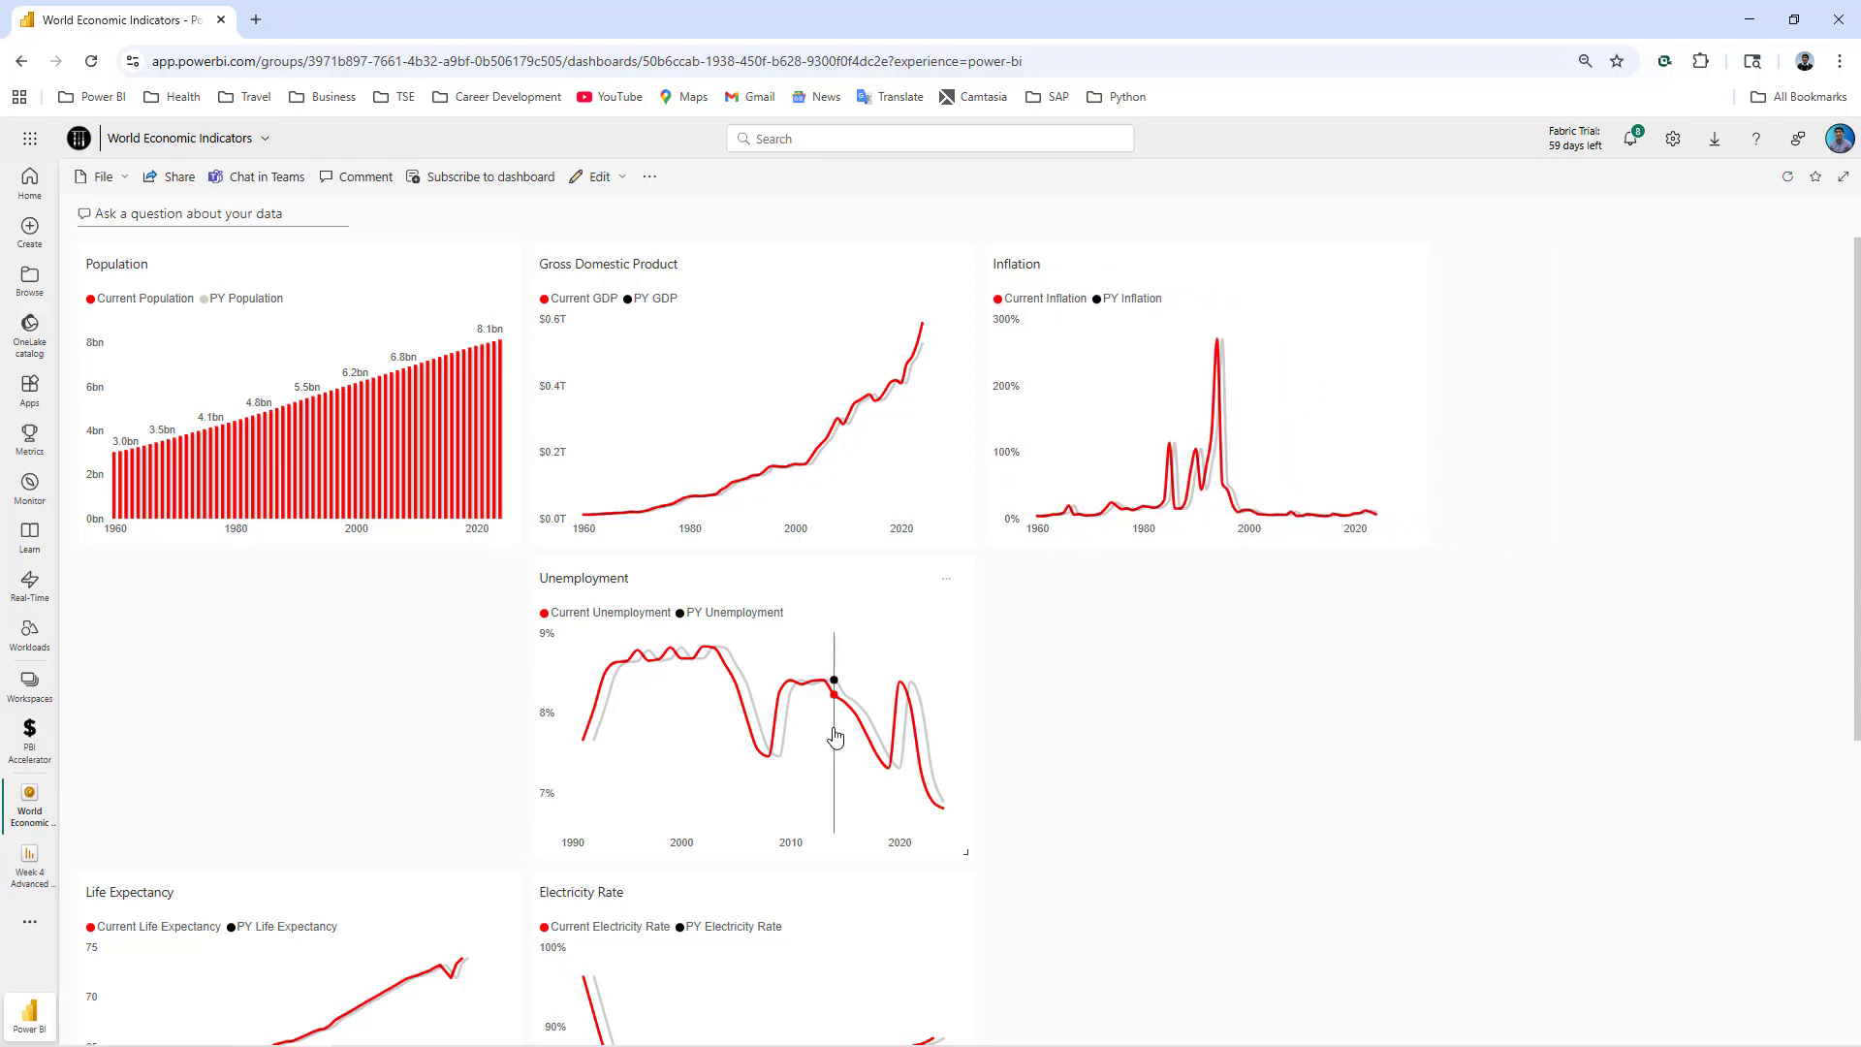
{"action": "left_click_drag", "start_coordinate": [853, 745], "coordinate": [1671, 436]}
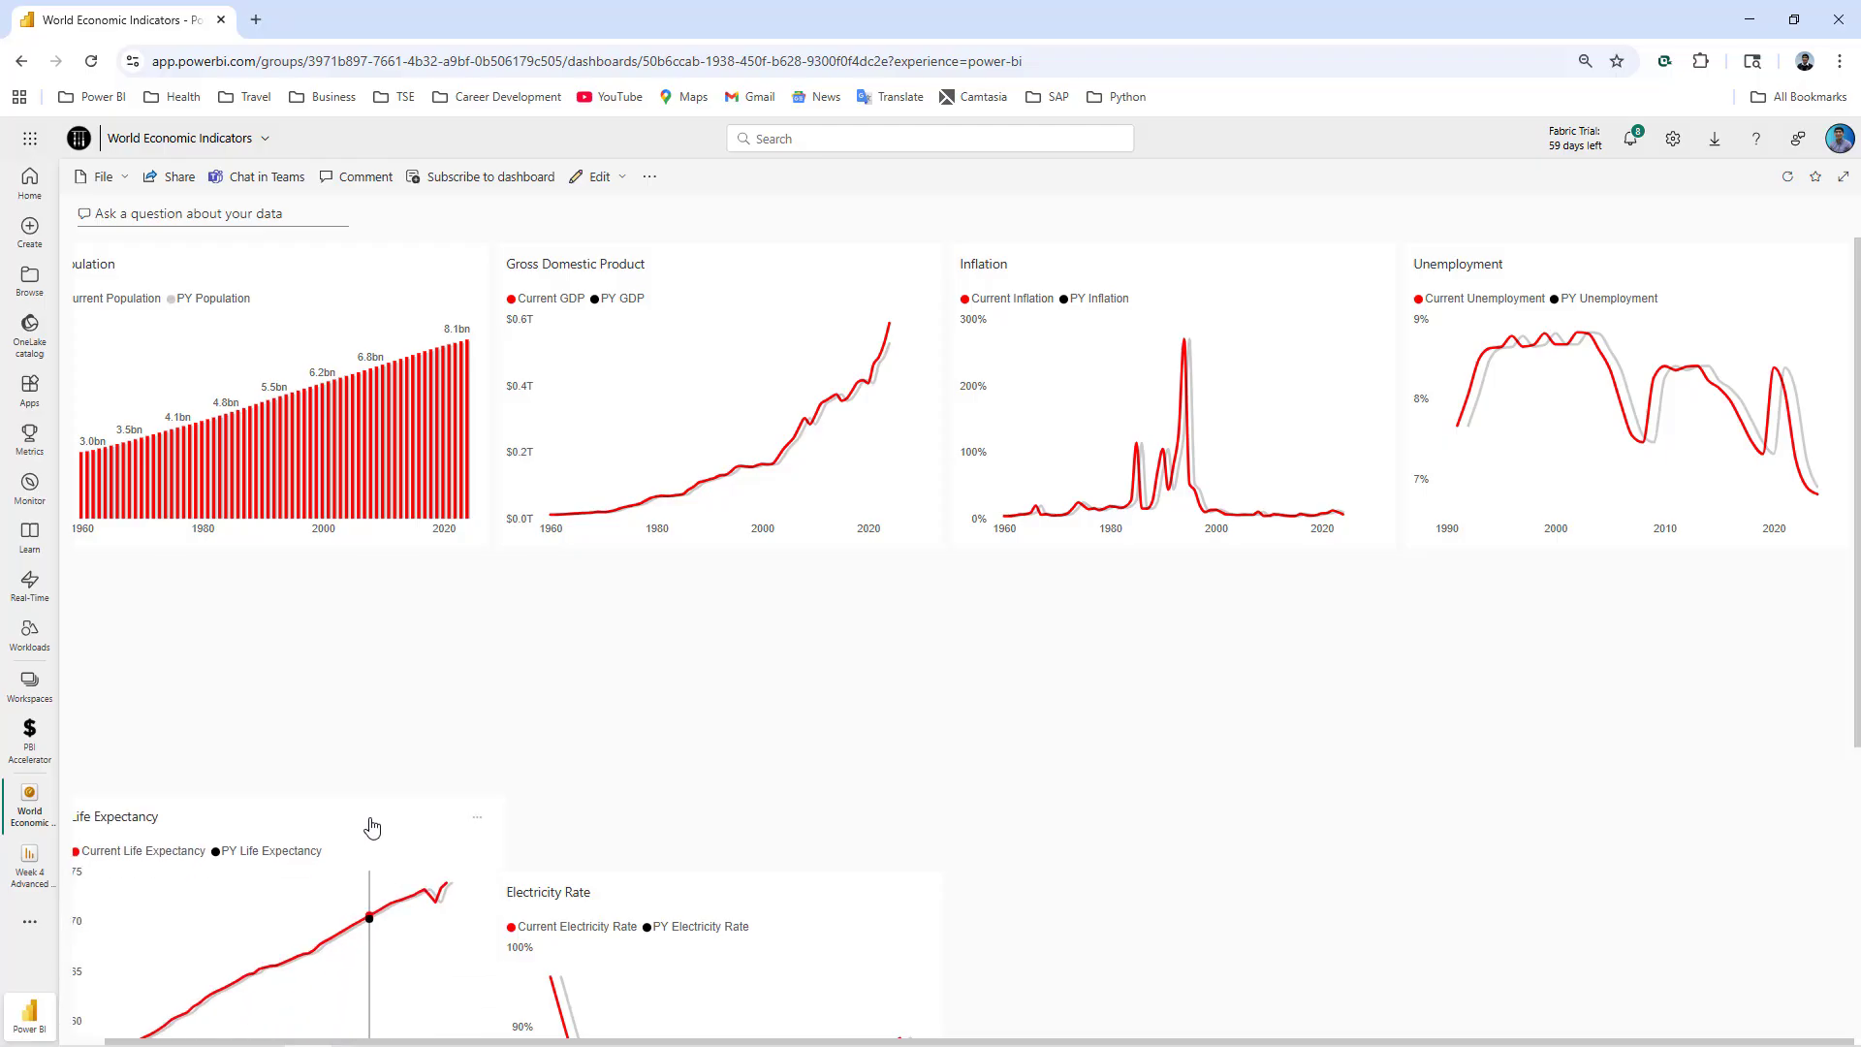
{"action": "left_click_drag", "start_coordinate": [371, 826], "coordinate": [373, 630]}
{"action": "left_click_drag", "start_coordinate": [715, 947], "coordinate": [708, 649]}
{"action": "scroll", "coordinate": [524, 756], "scroll_direction": "down", "scroll_amount": 5}
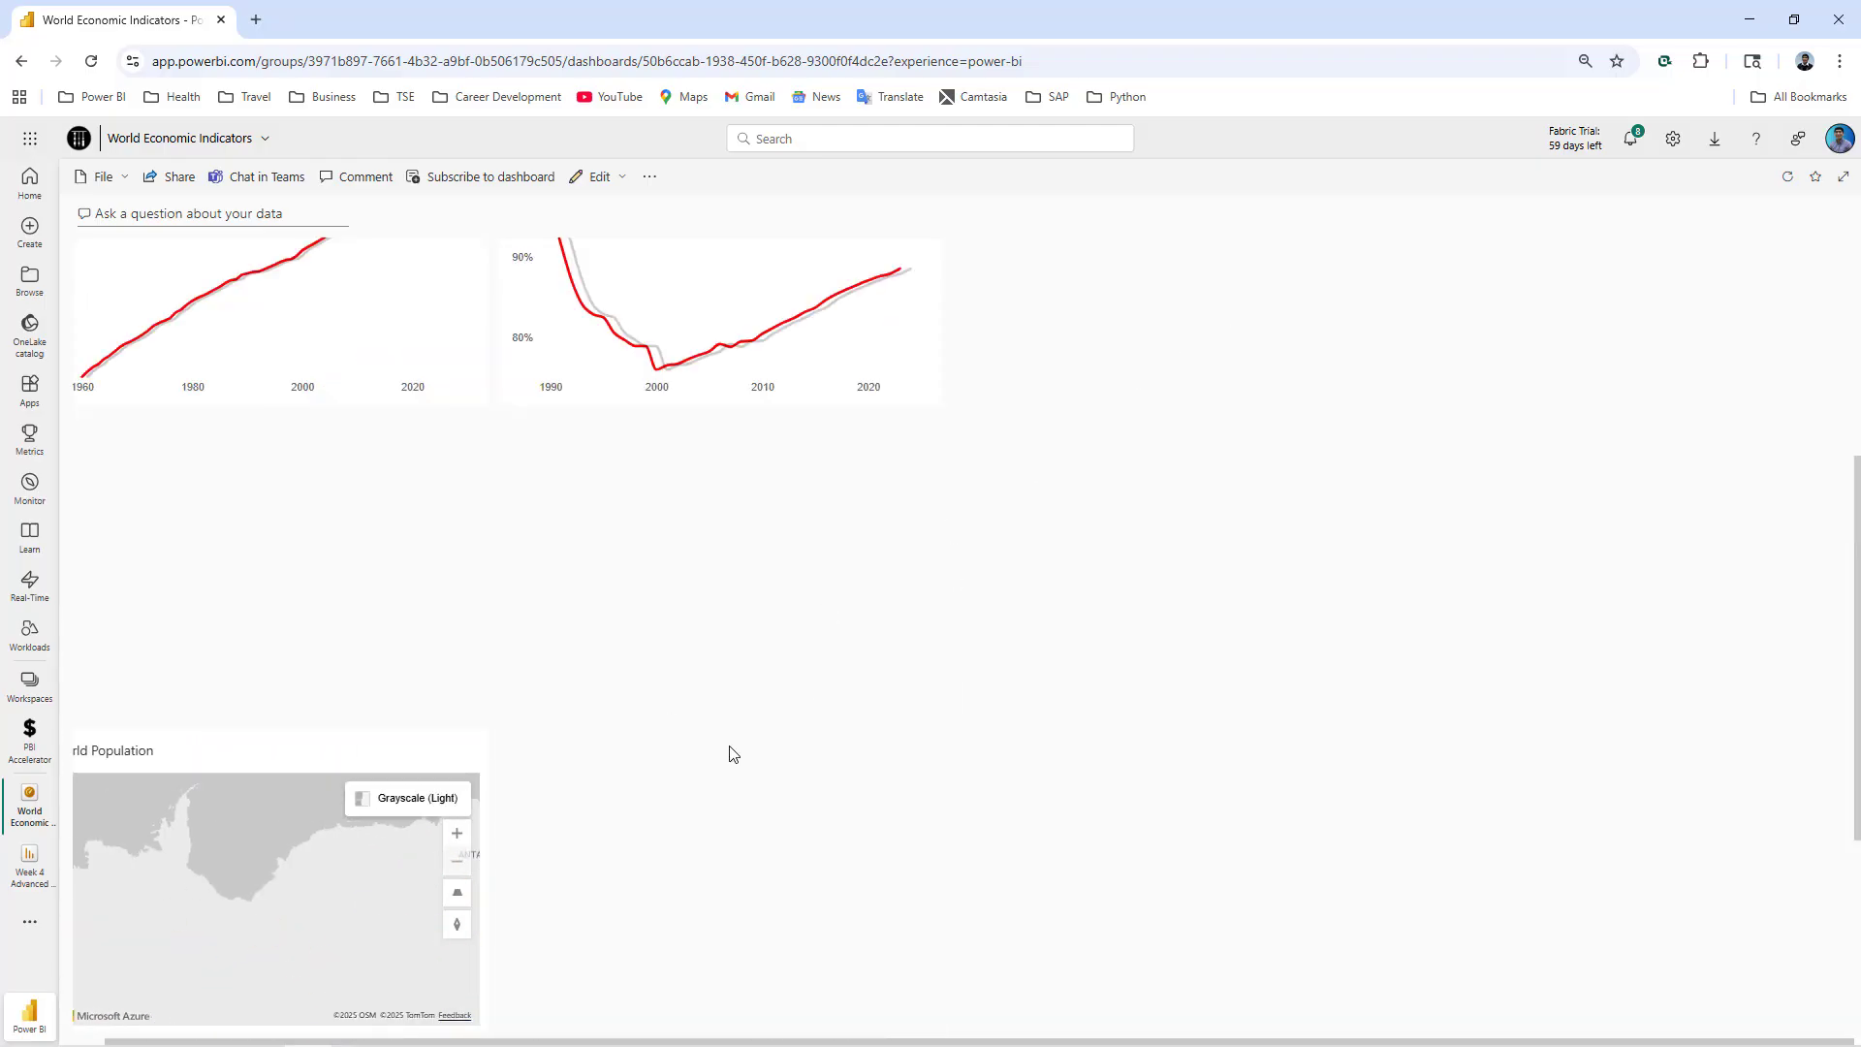
{"action": "left_click_drag", "start_coordinate": [324, 760], "coordinate": [1188, 594]}
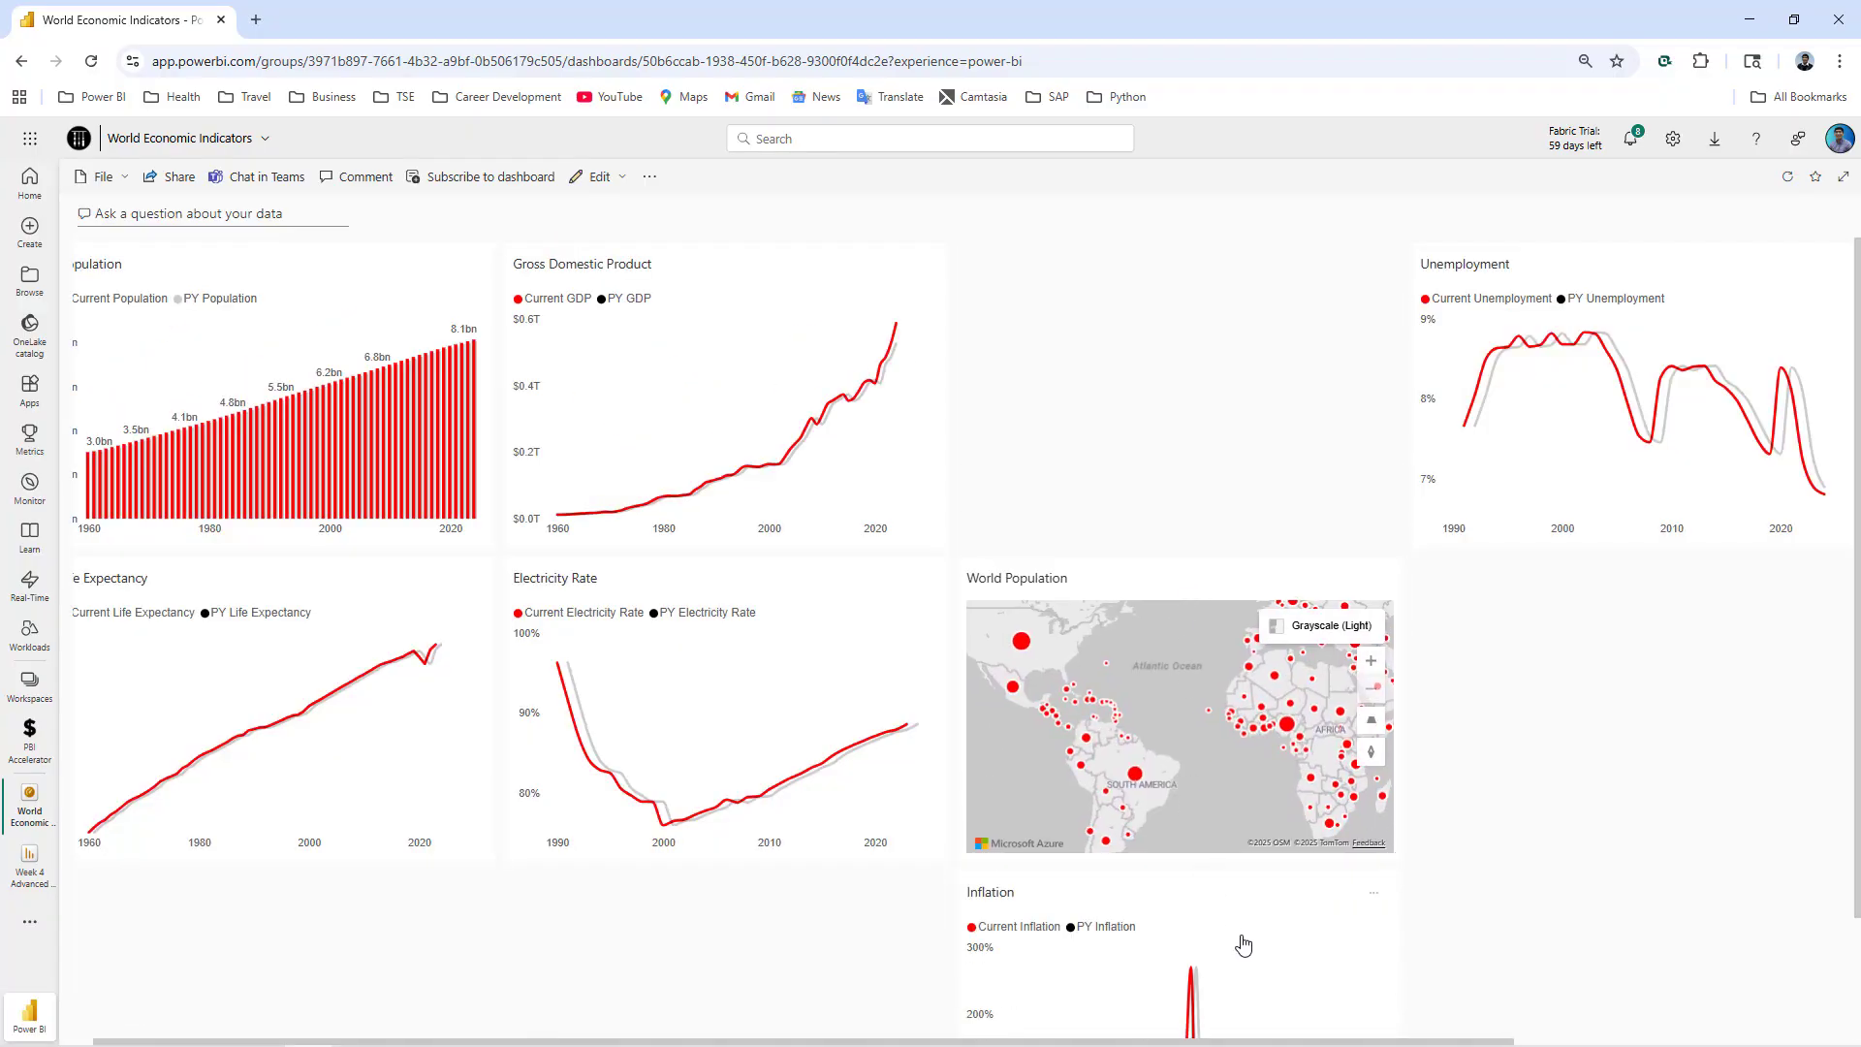
{"action": "left_click_drag", "start_coordinate": [1232, 900], "coordinate": [1237, 256]}
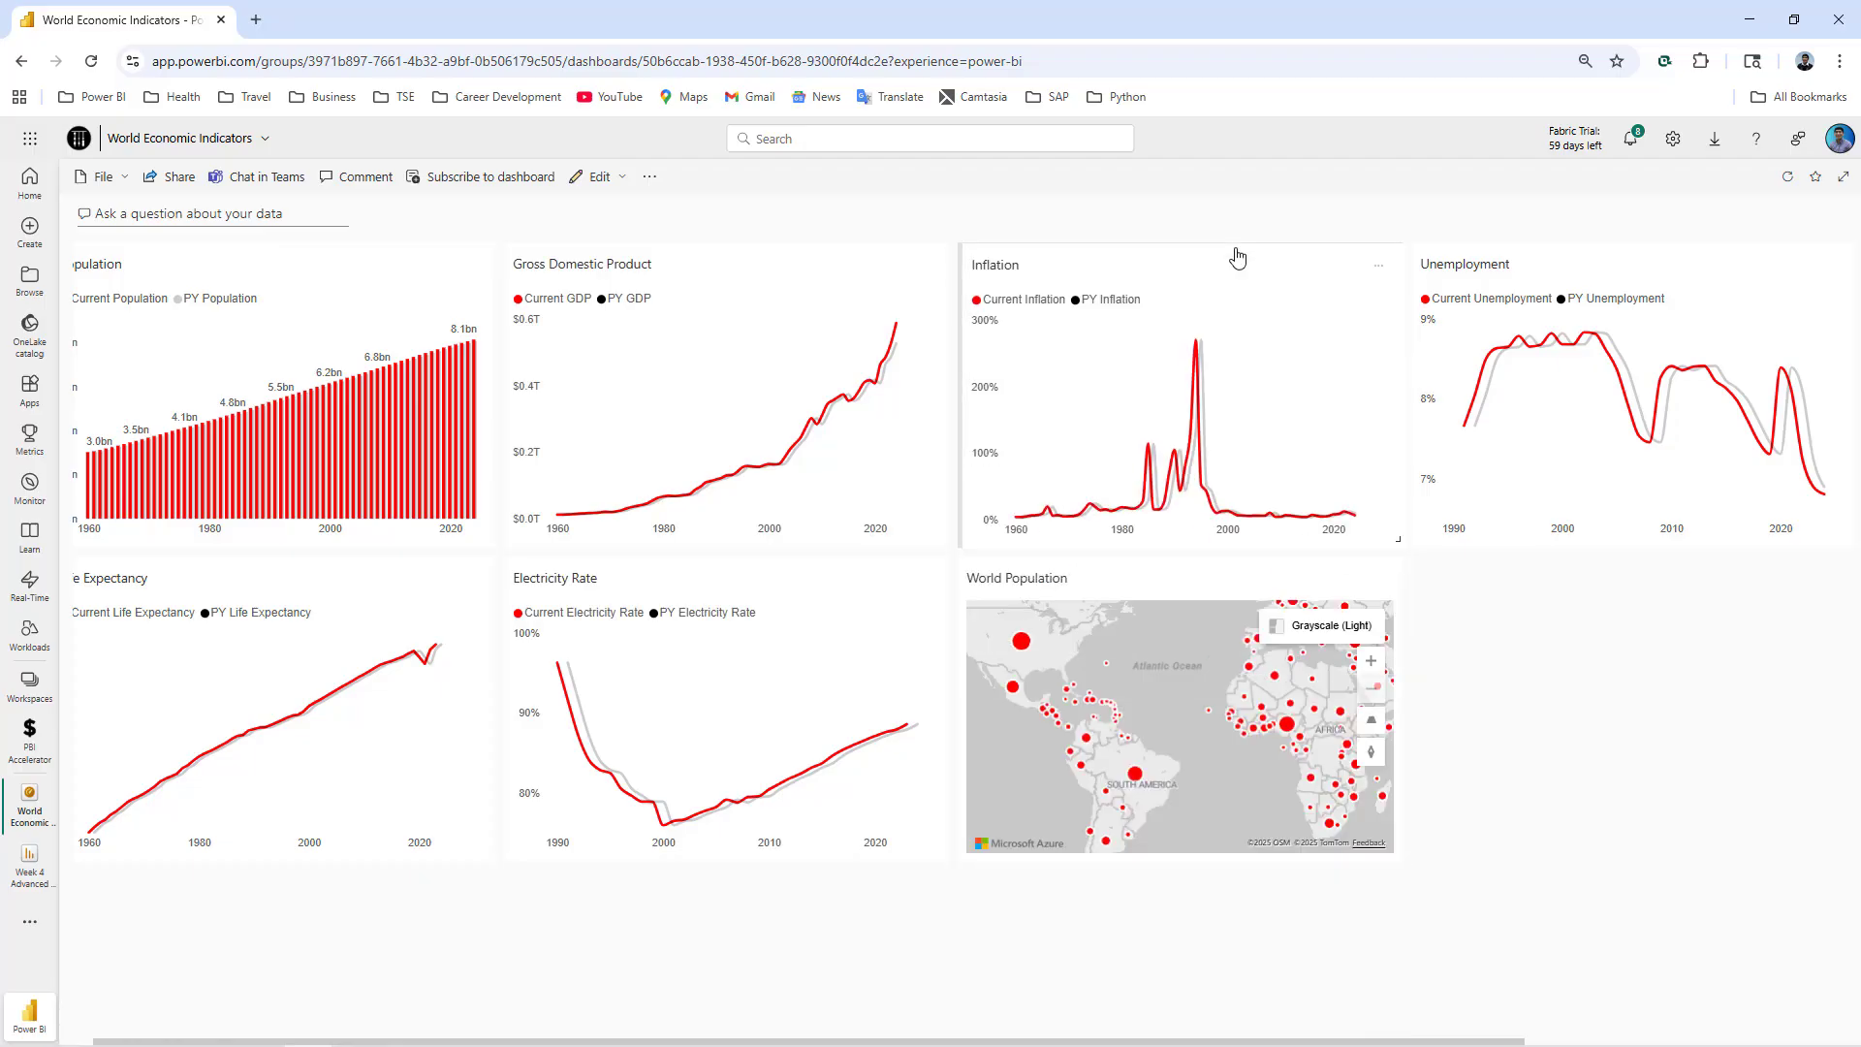
- Switch to the assignment page and copy the dashboard title World Economic Indicators from its instructions
{"action": "key", "text": "alt+Tab"}
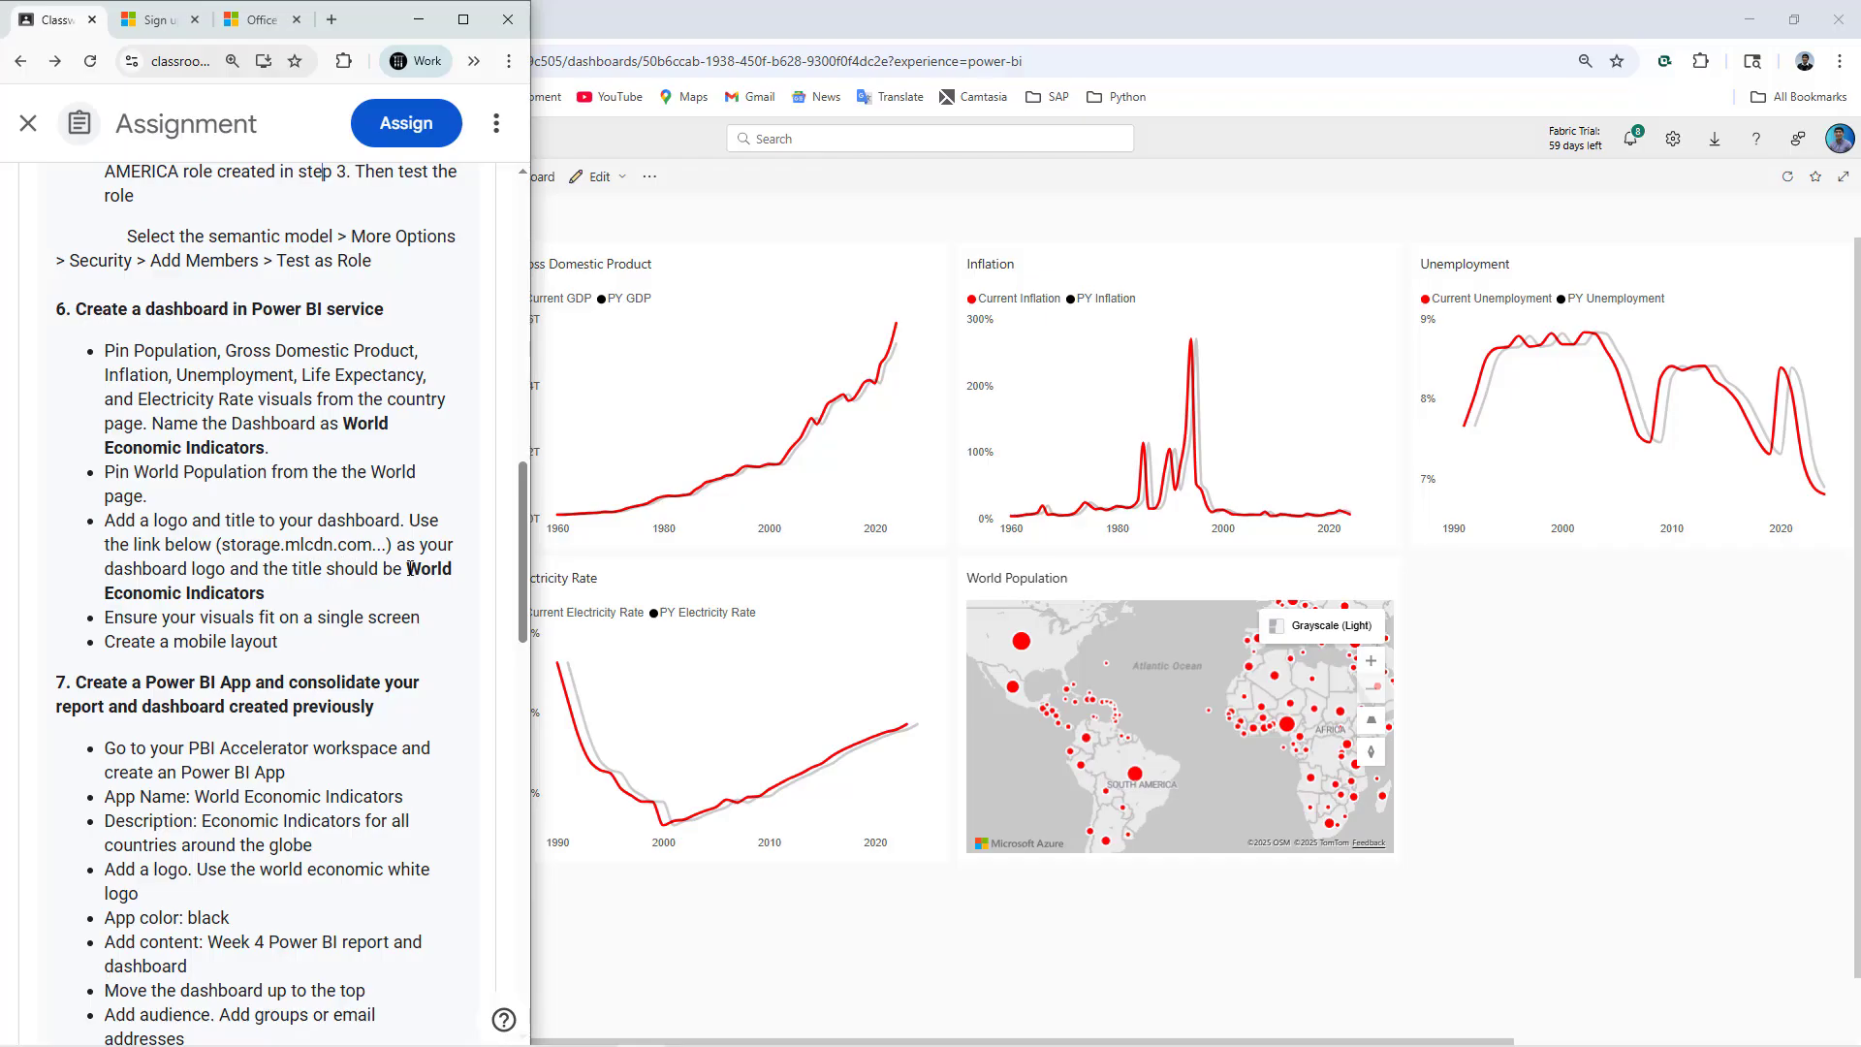
{"action": "left_click_drag", "start_coordinate": [407, 570], "coordinate": [418, 583]}
{"action": "key", "text": "ctrl+c"}
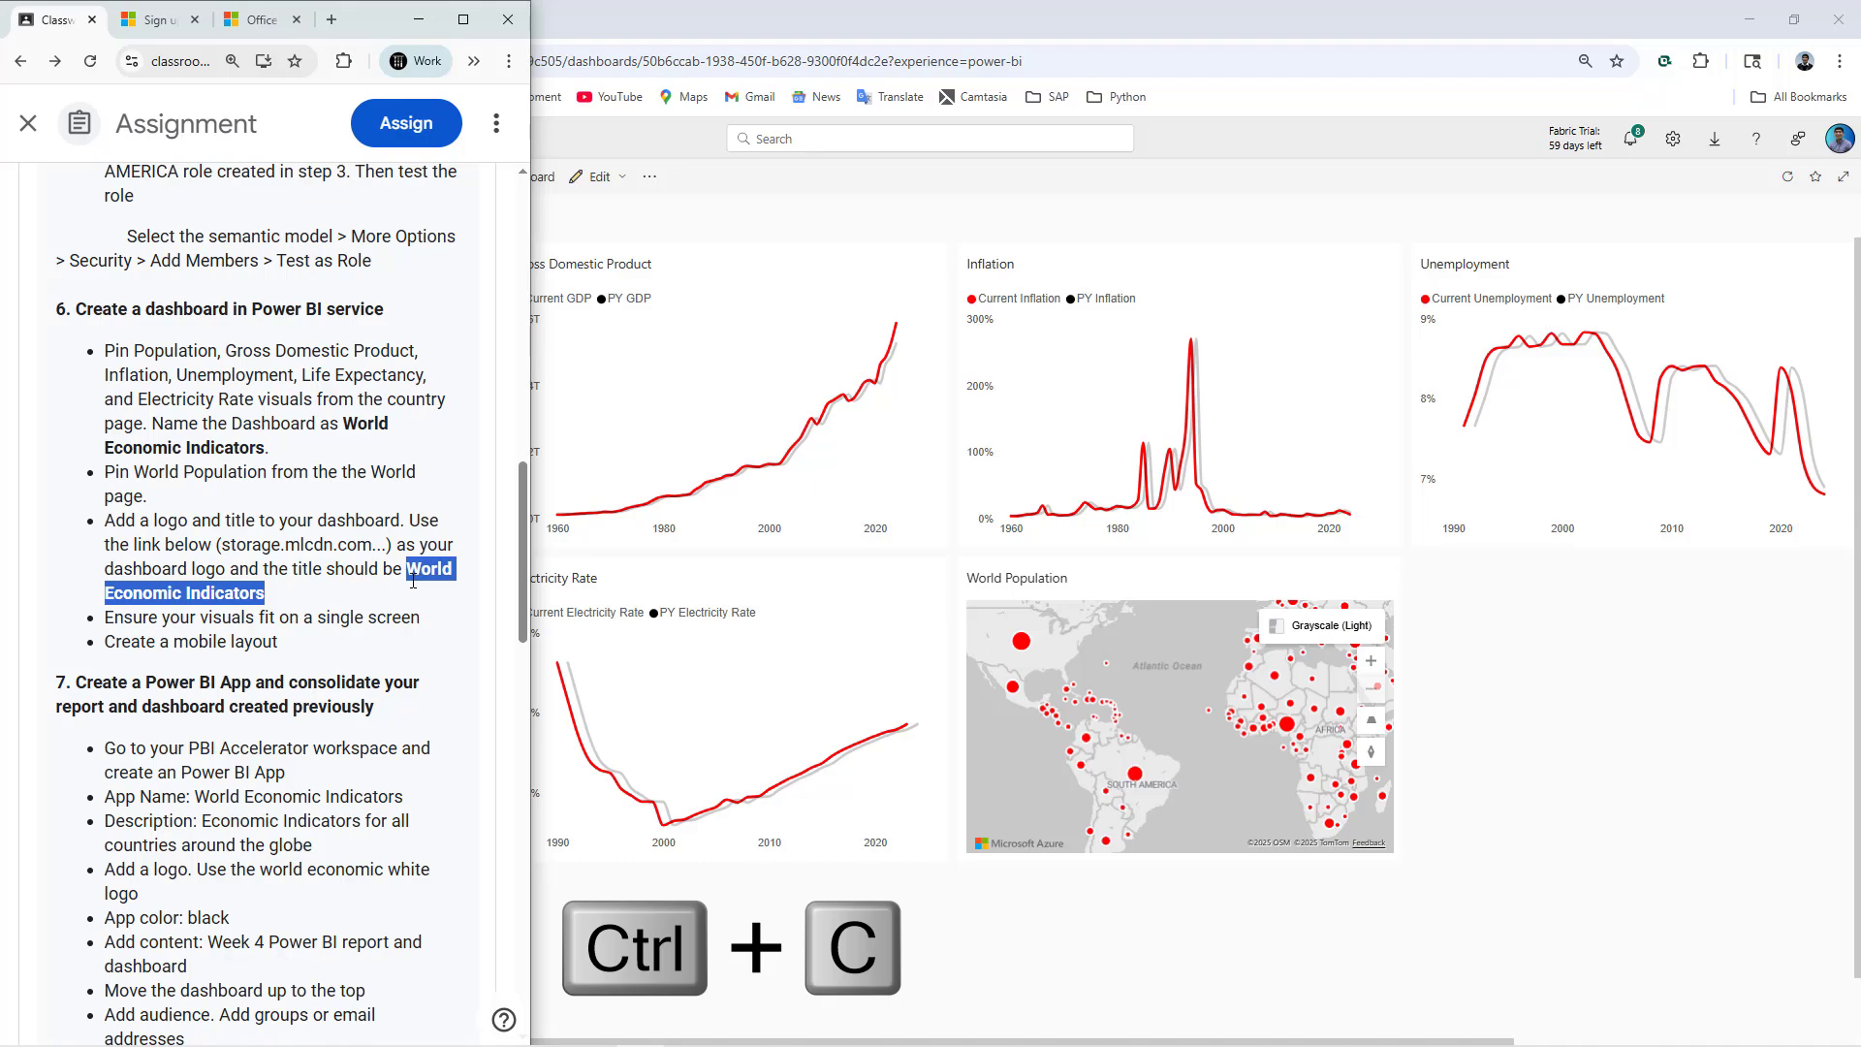
- Start a text box tile on the dashboard with World Economic Indicators as both its title and its content
{"action": "left_click", "coordinate": [1532, 695]}
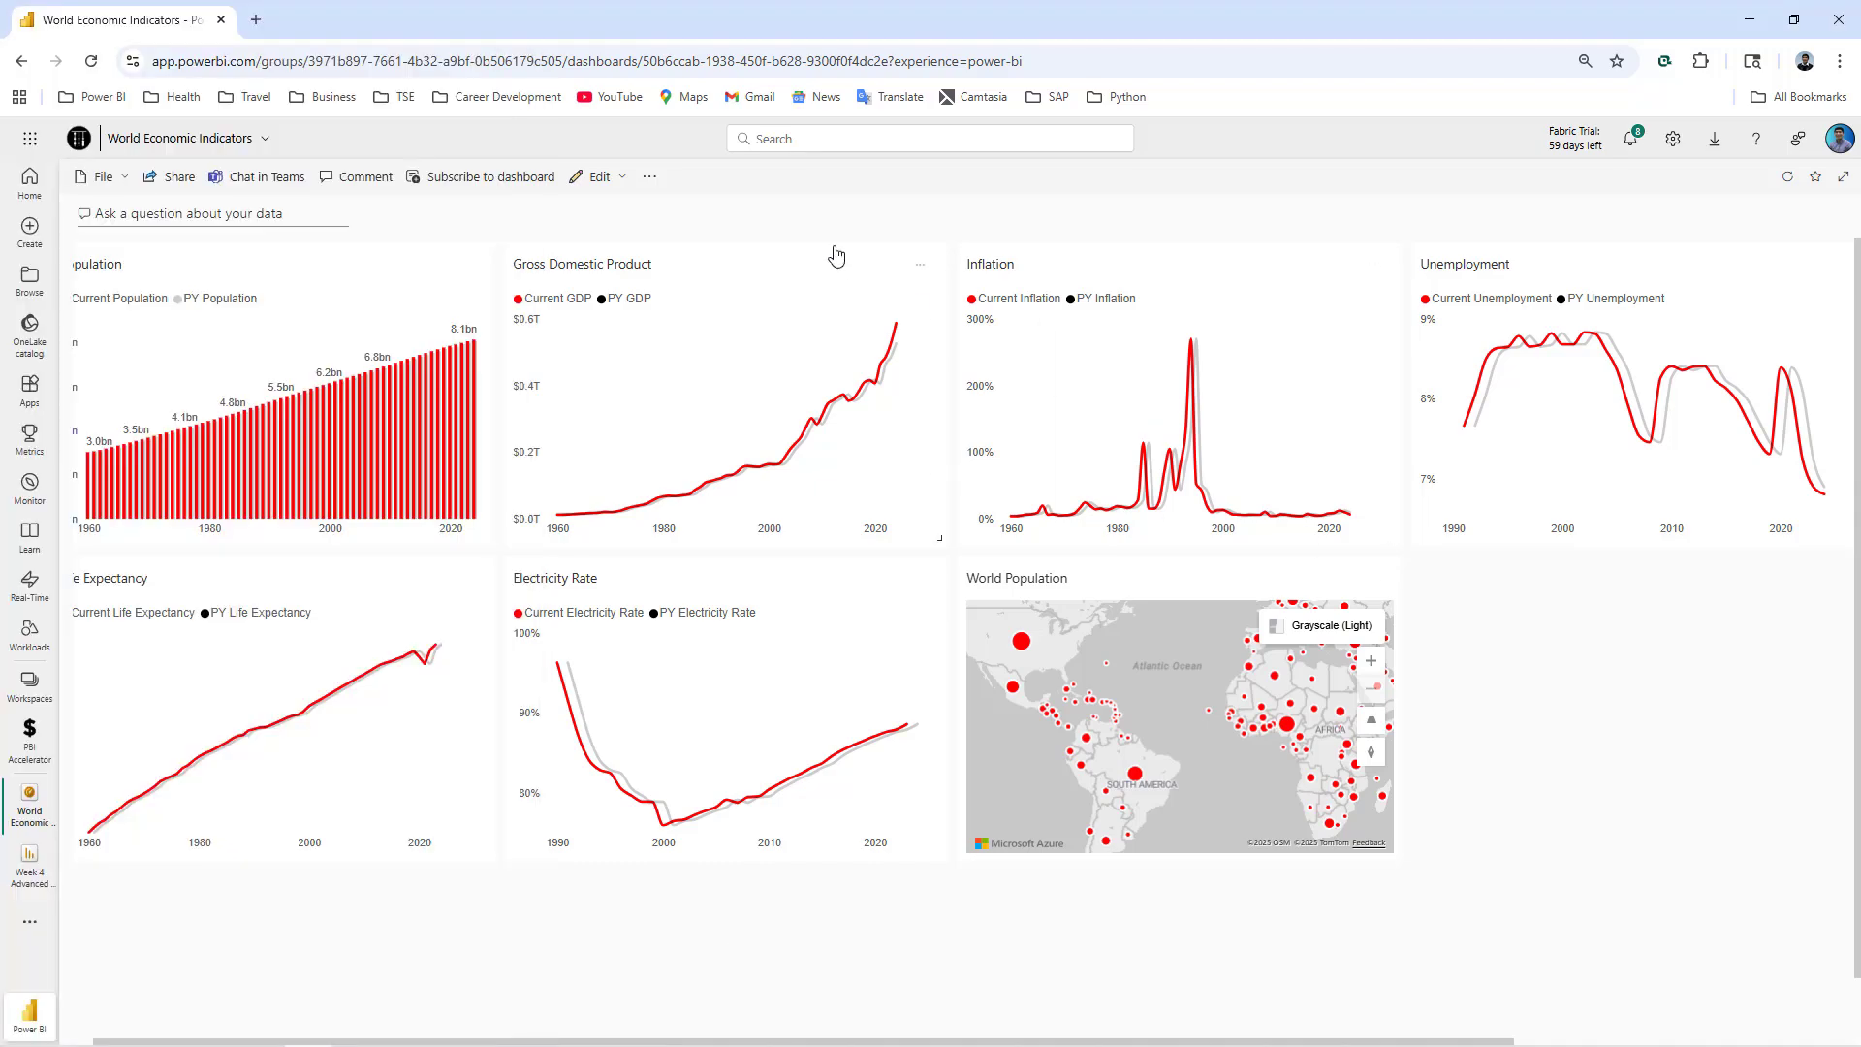
{"action": "left_click", "coordinate": [607, 184]}
{"action": "left_click", "coordinate": [625, 215]}
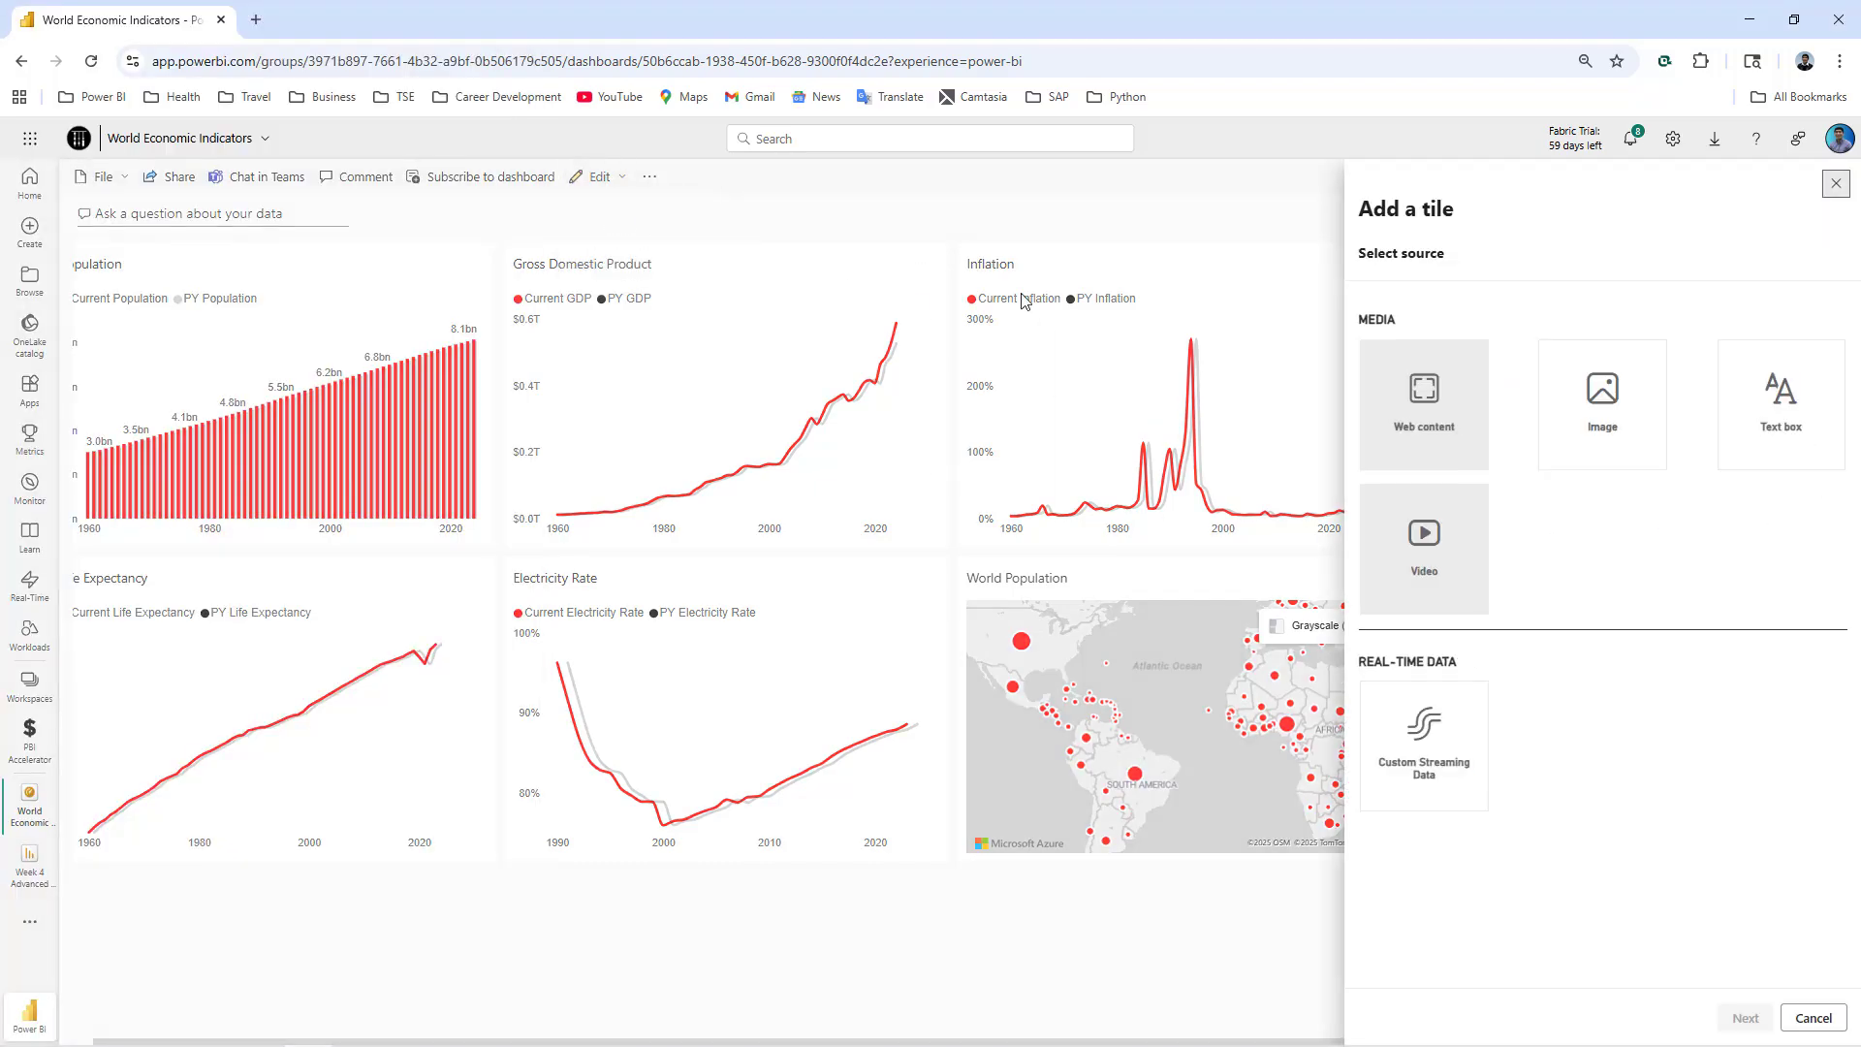
{"action": "left_click", "coordinate": [1779, 404]}
{"action": "left_click", "coordinate": [1745, 1018]}
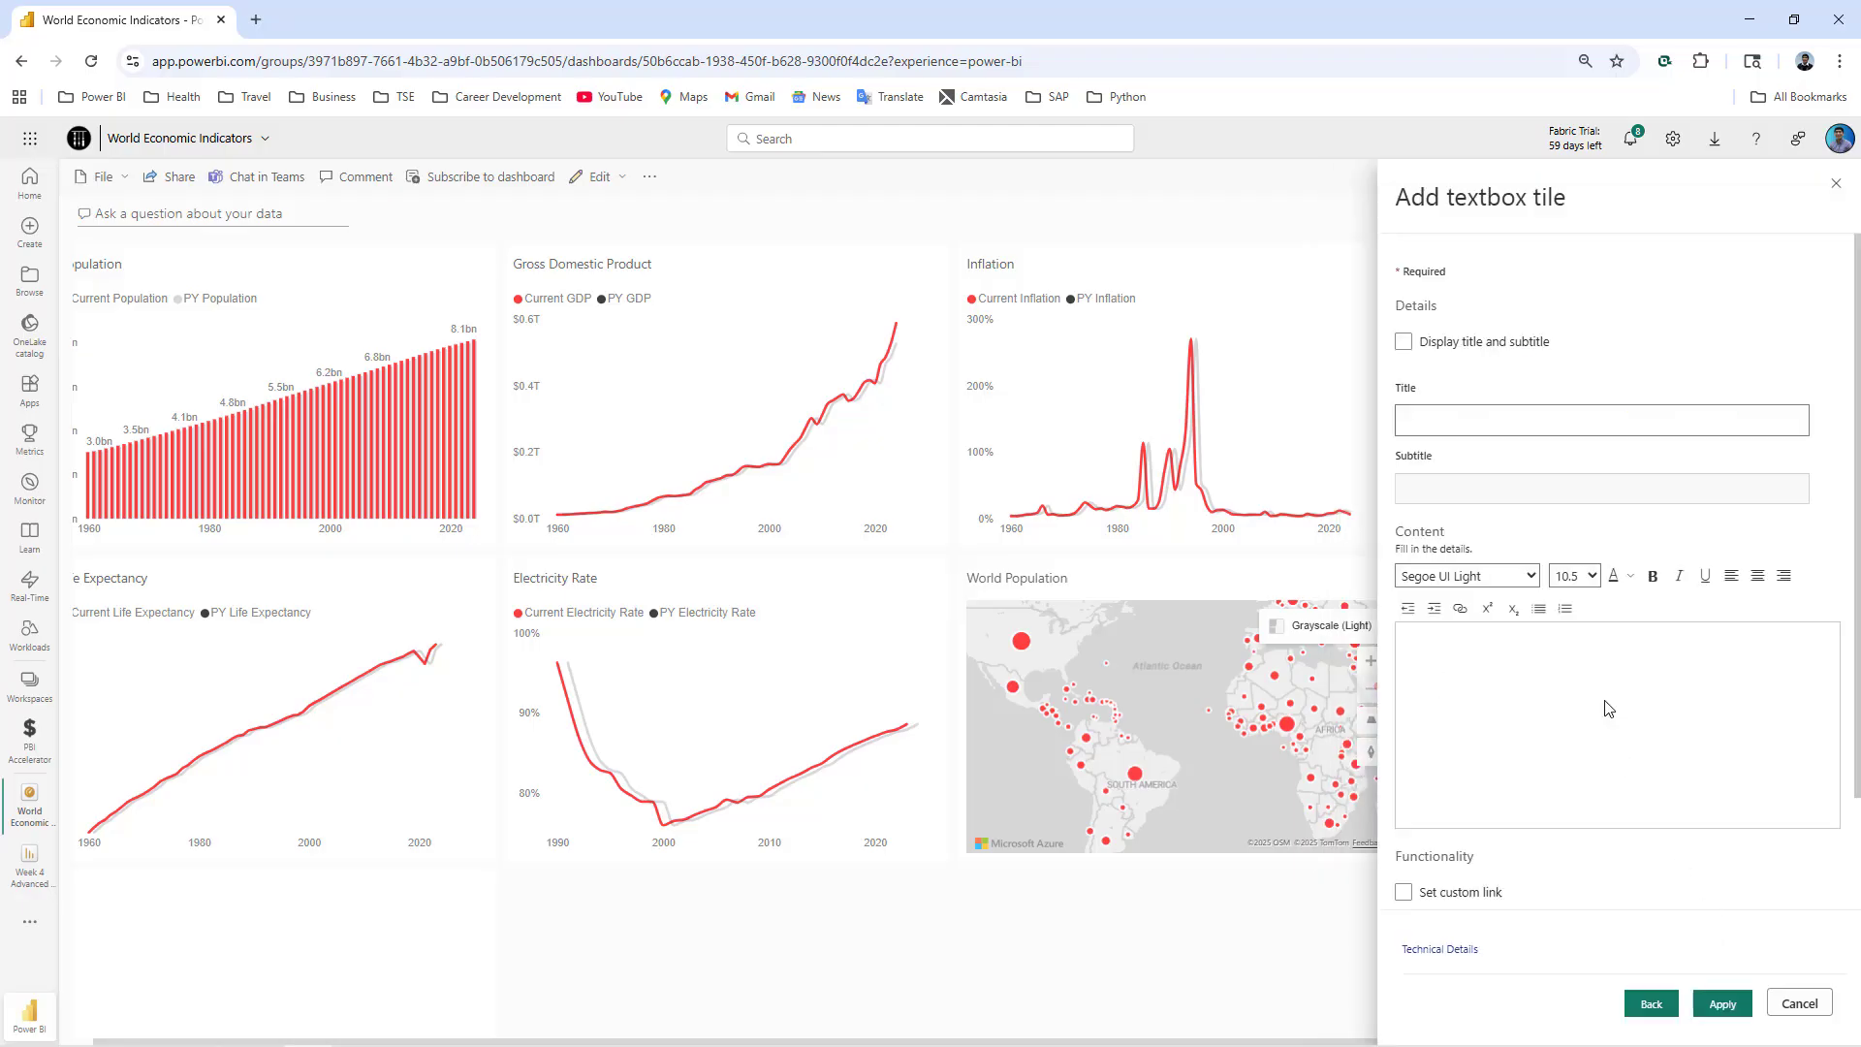
- Format the World Economic Indicators tile text as Arial Black, size 40, centered, and apply the text box tile to the dashboard
{"action": "left_click_drag", "start_coordinate": [1573, 640], "coordinate": [1400, 641]}
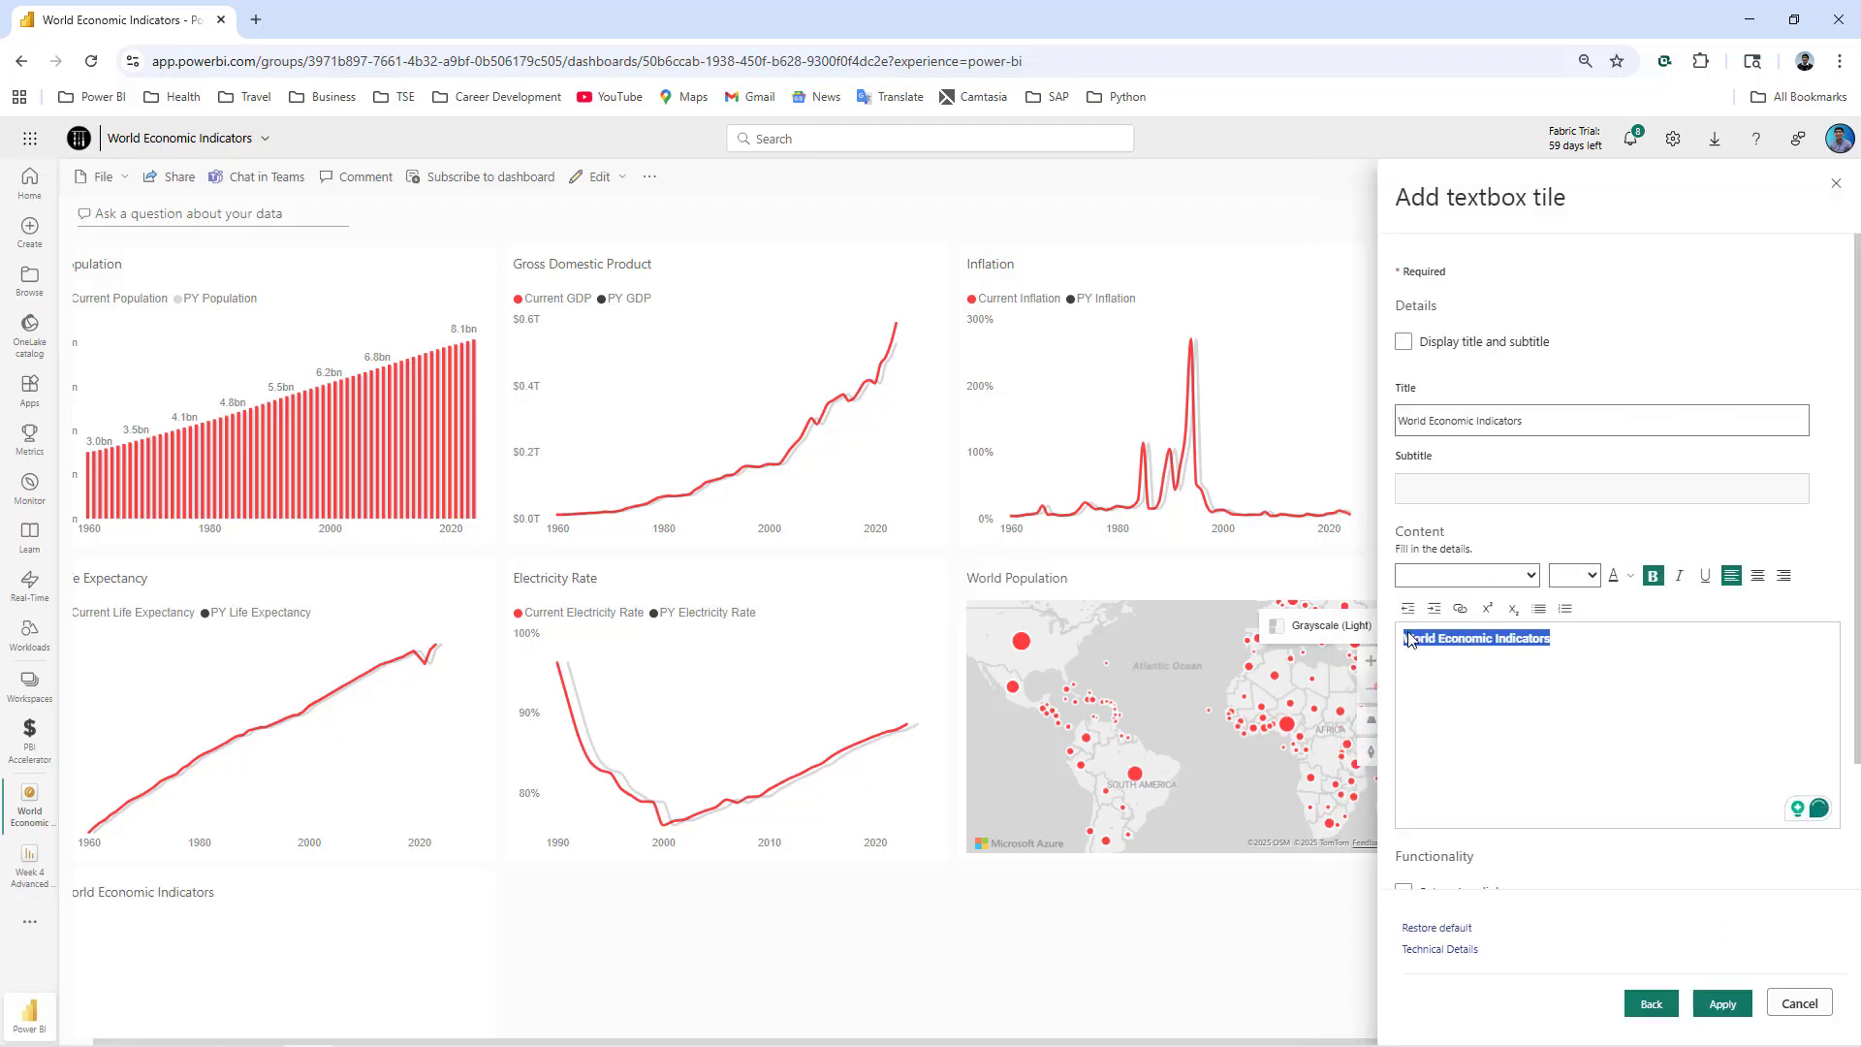
{"action": "left_click", "coordinate": [1530, 578]}
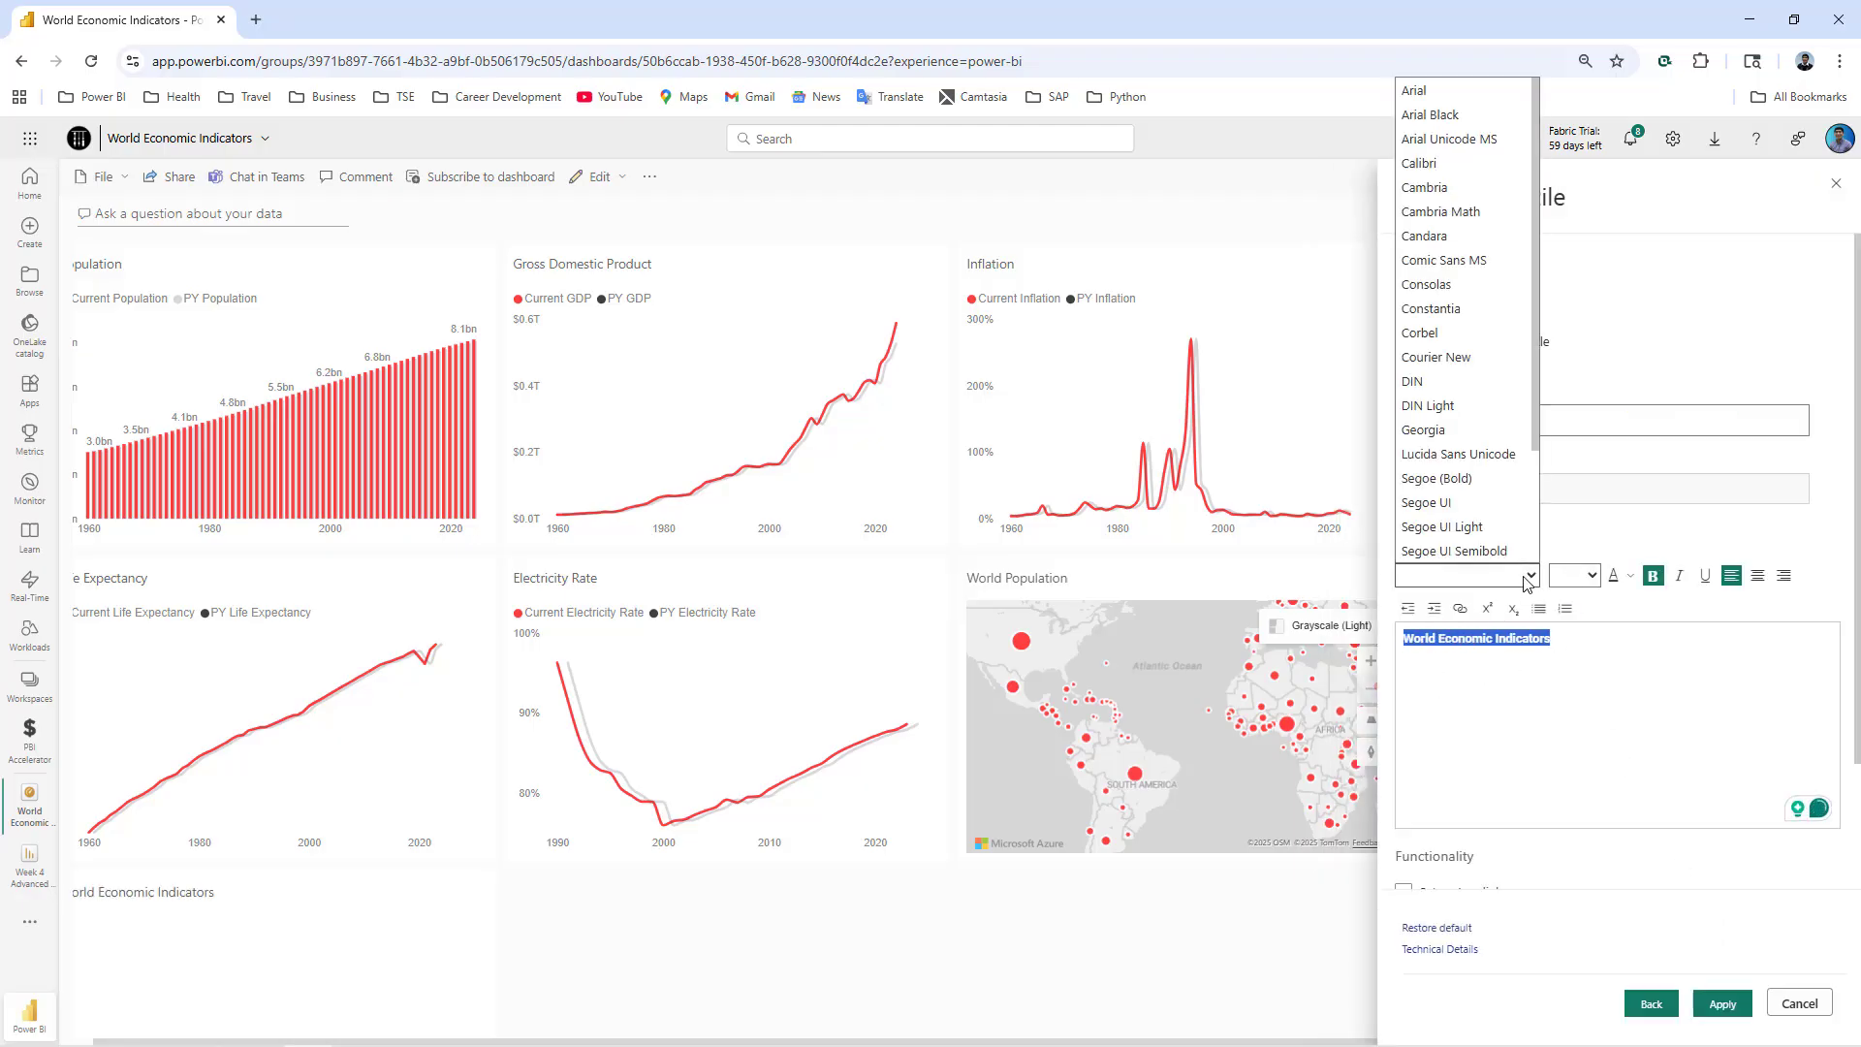
{"action": "left_click", "coordinate": [1454, 115]}
{"action": "left_click", "coordinate": [1588, 579]}
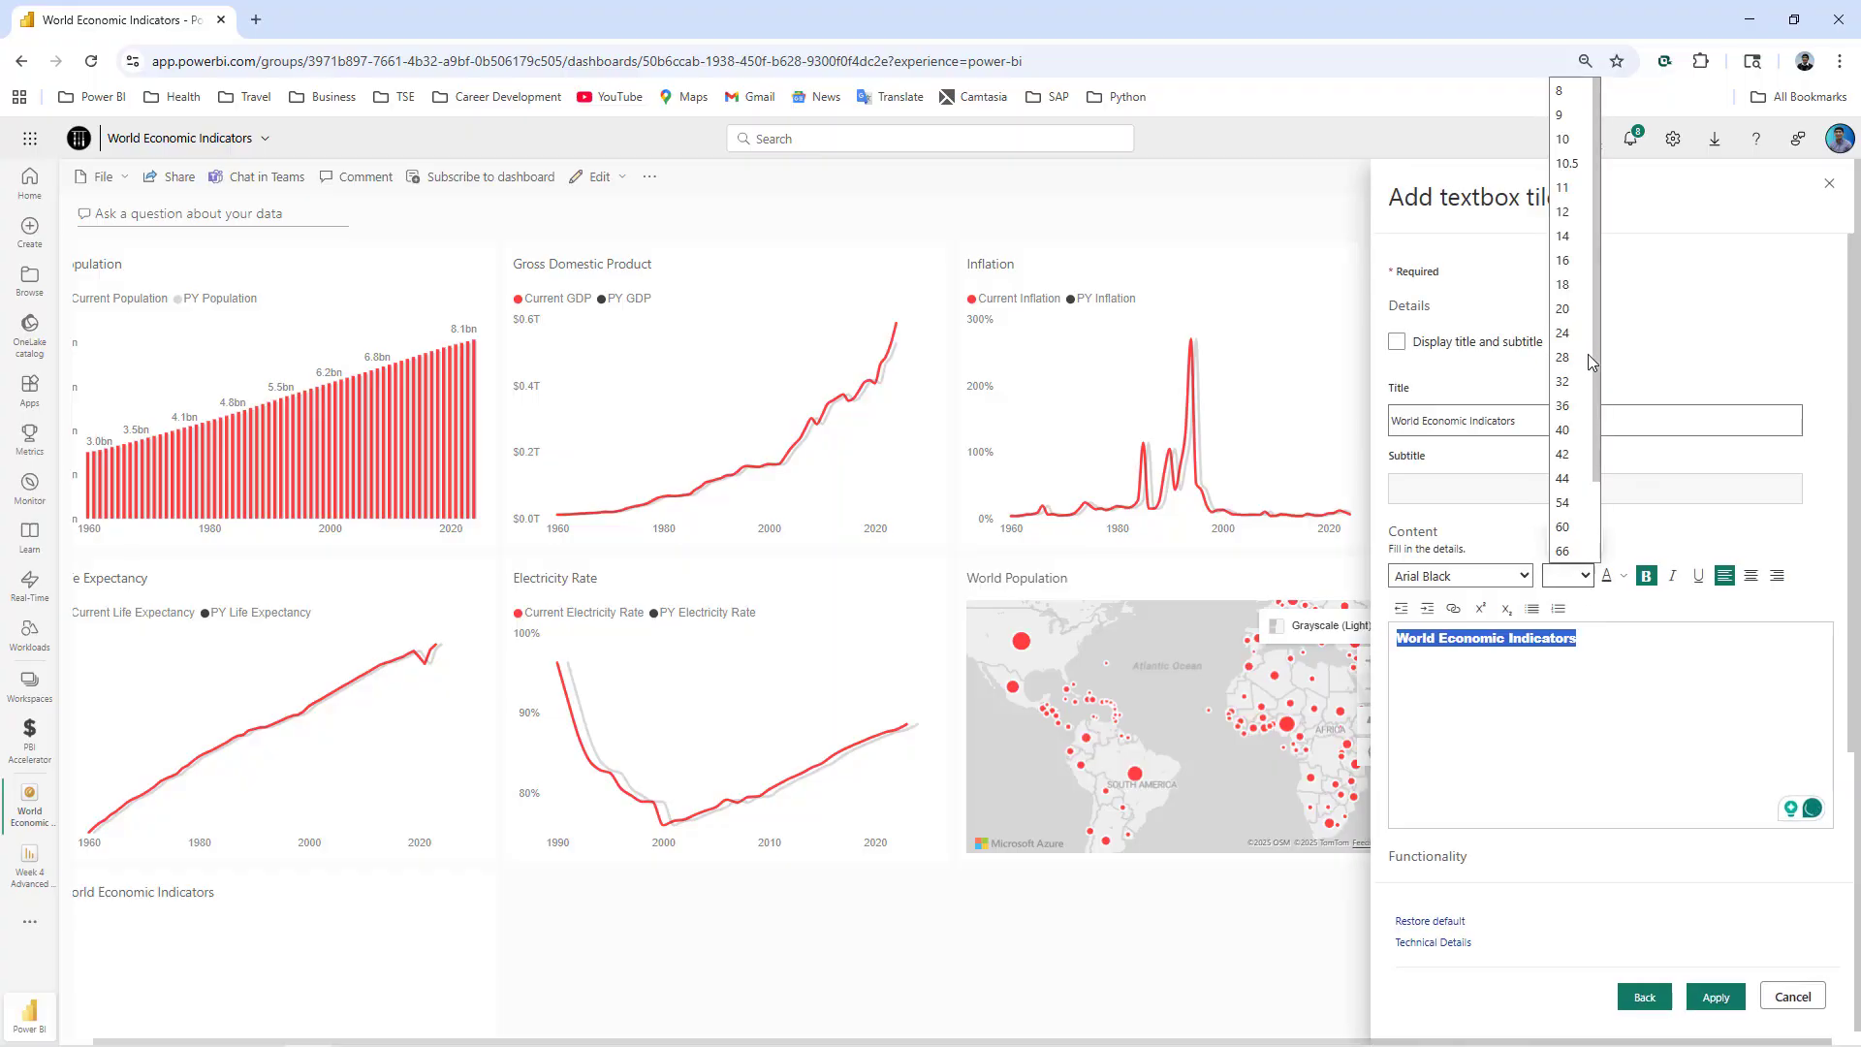
{"action": "left_click", "coordinate": [1563, 431]}
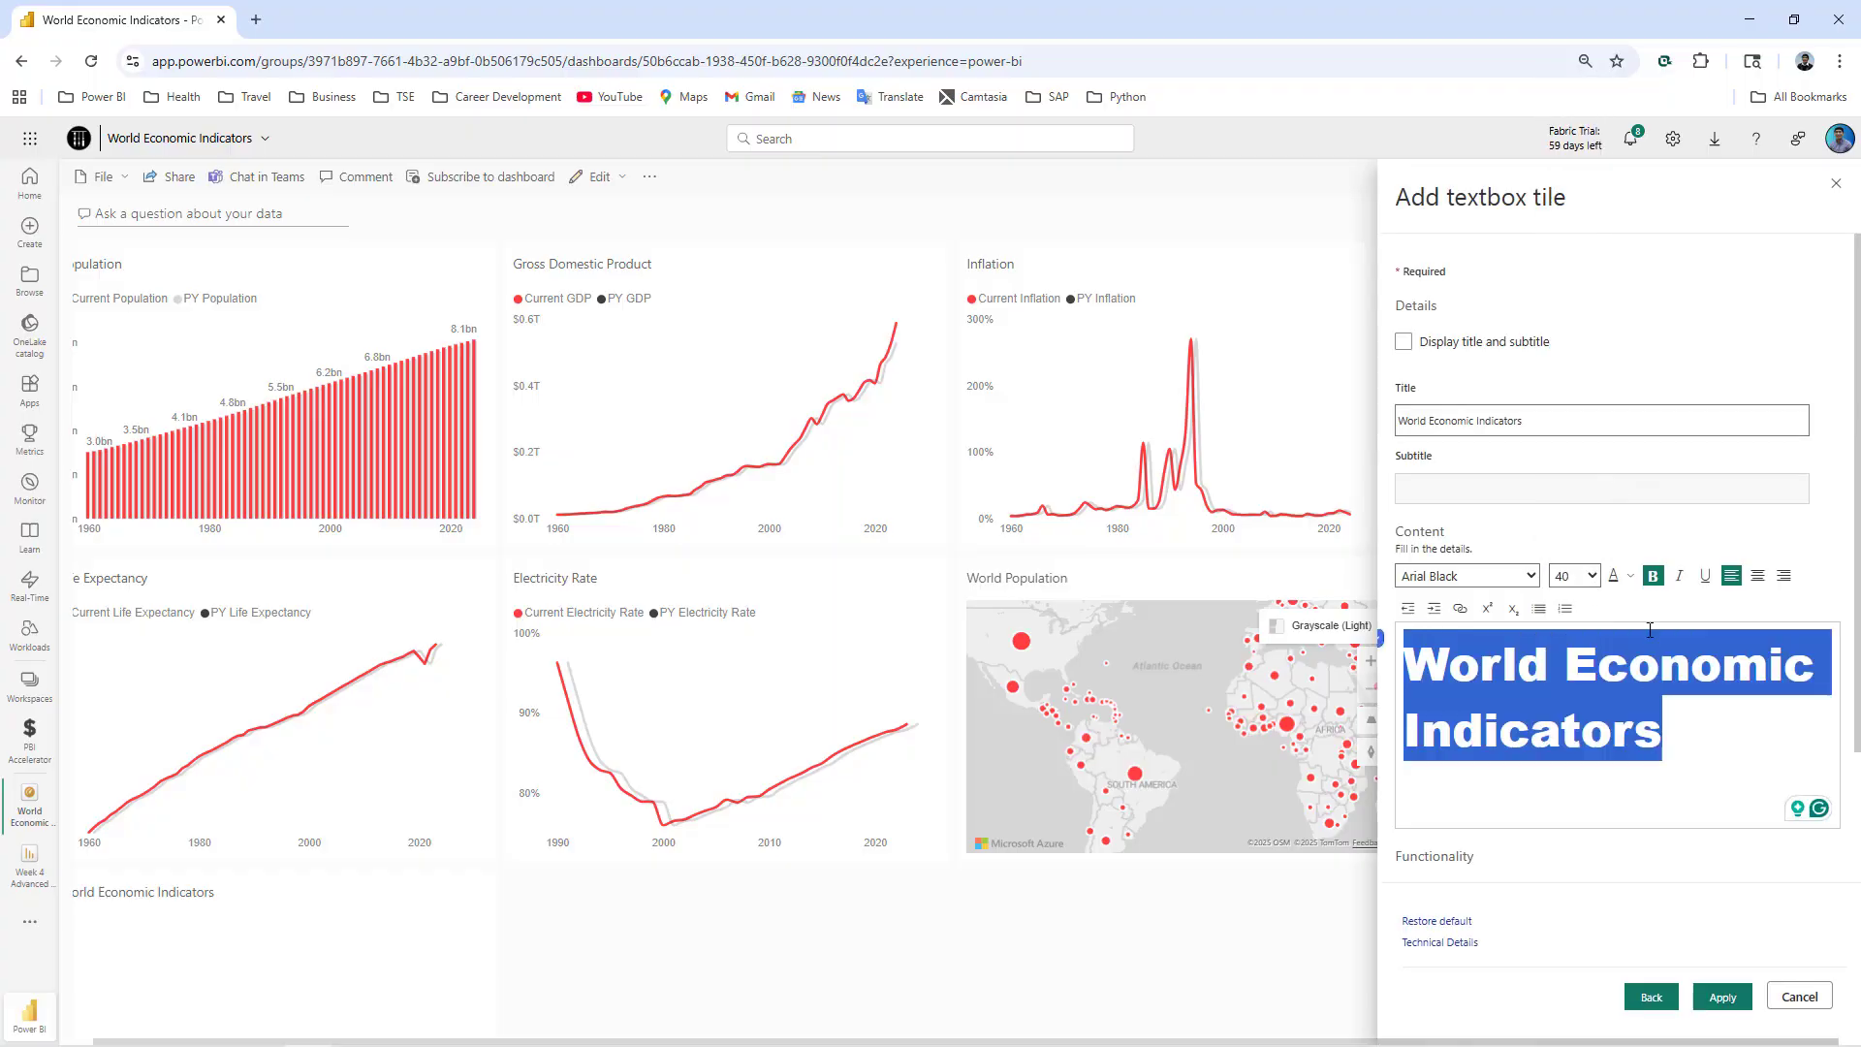
{"action": "left_click", "coordinate": [1758, 578]}
{"action": "left_click", "coordinate": [1418, 659]}
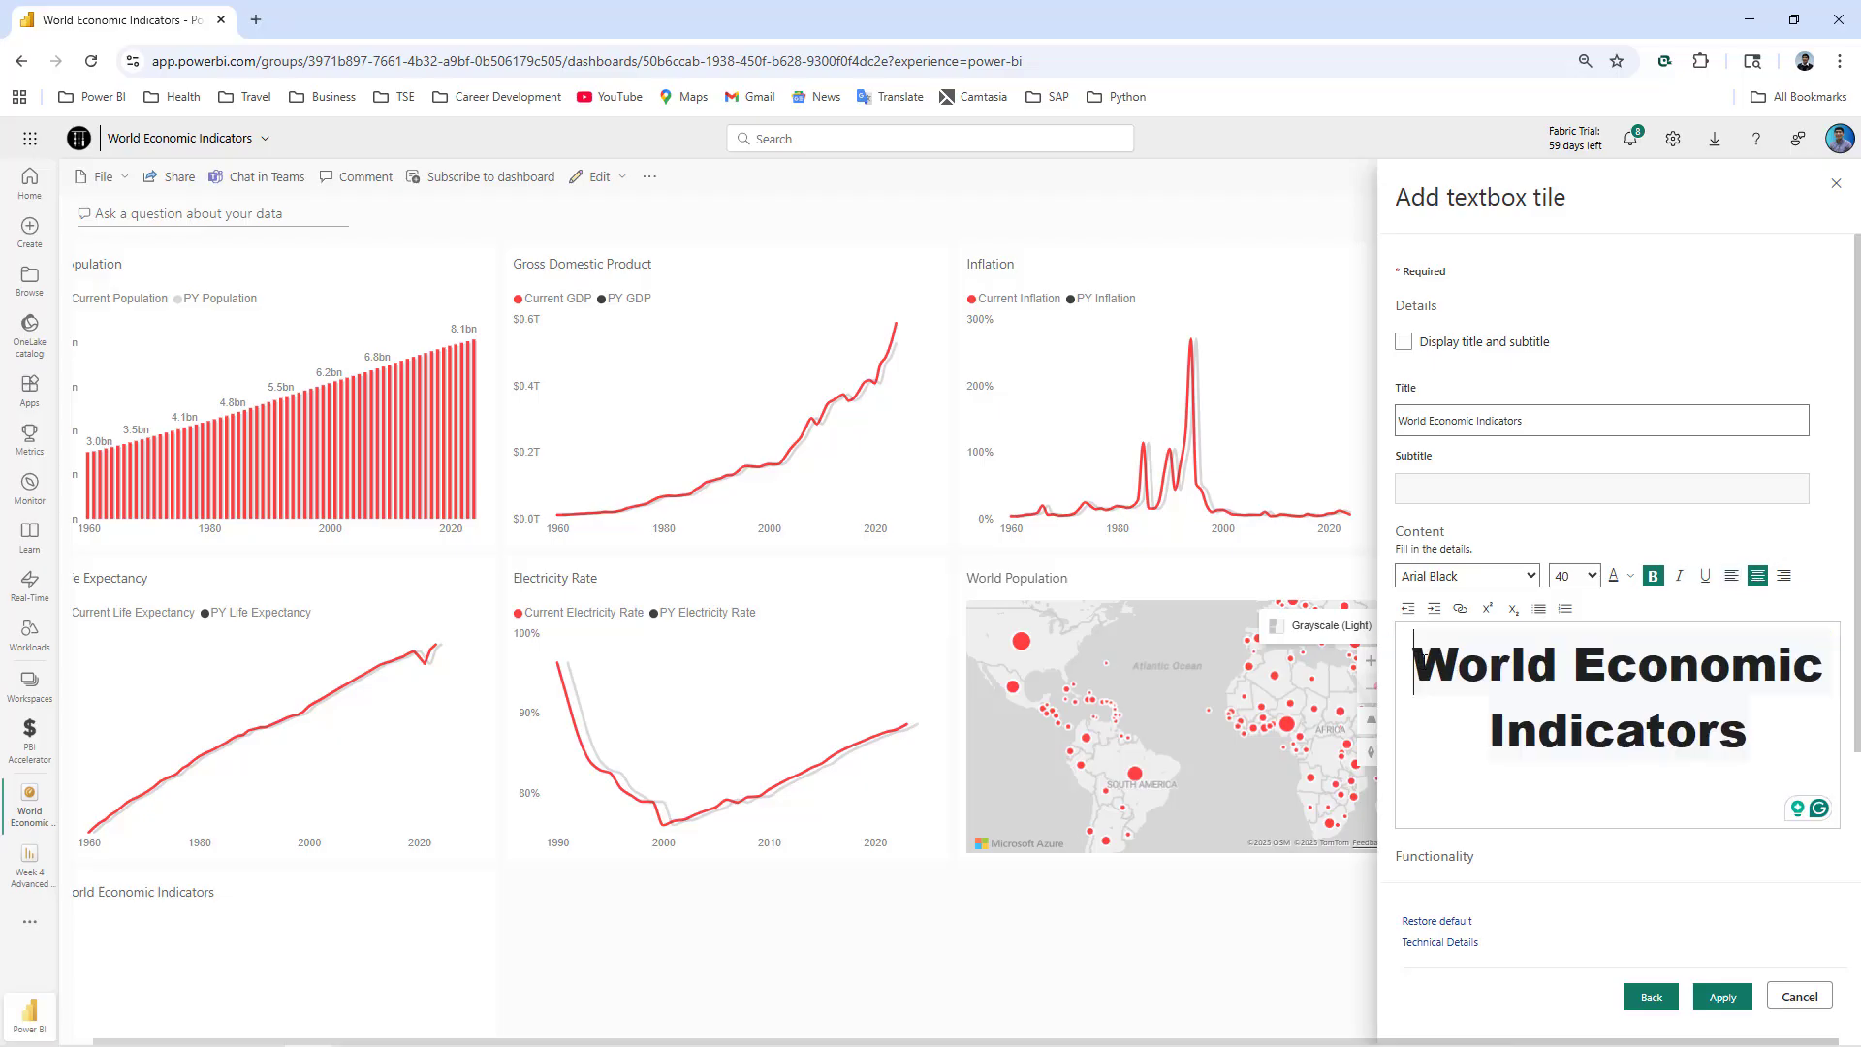
{"action": "left_click", "coordinate": [1718, 998]}
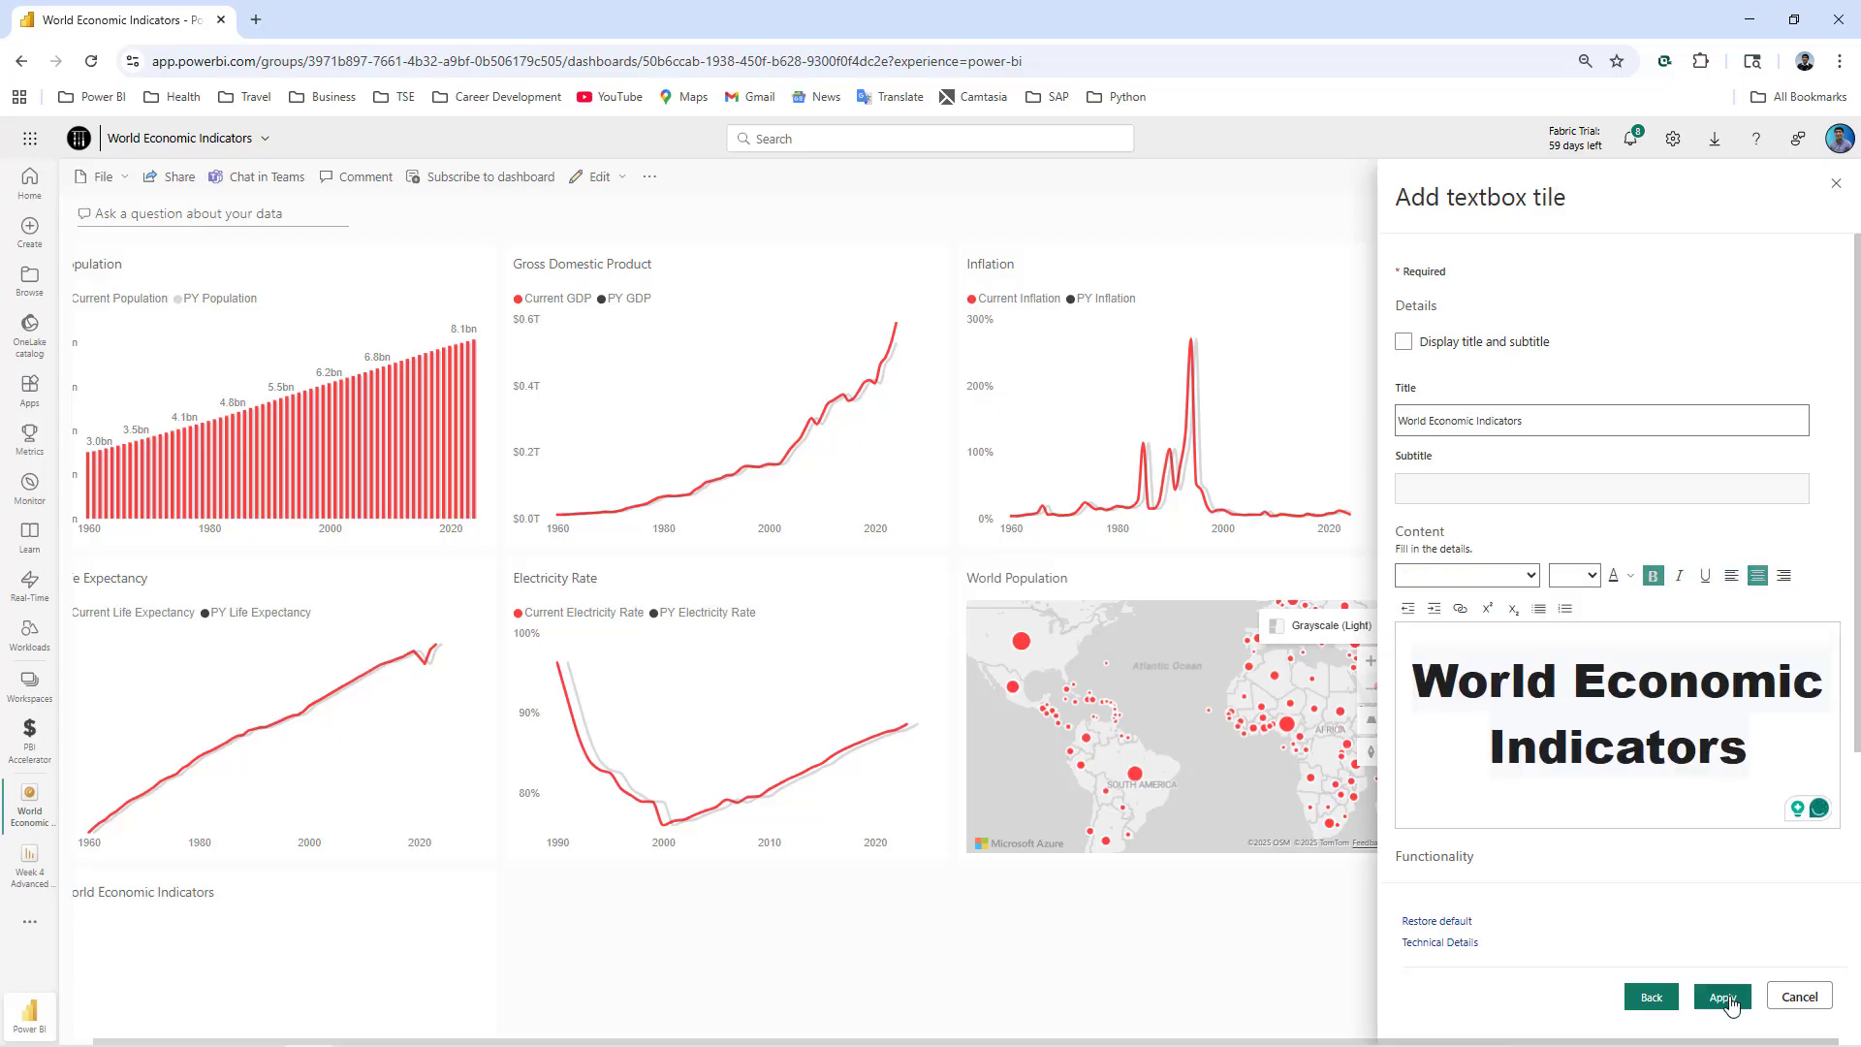
- Stretch the World Economic Indicators text tile across the top of the dashboard and turn off its title and subtitle display
{"action": "left_click_drag", "start_coordinate": [382, 873], "coordinate": [379, 253]}
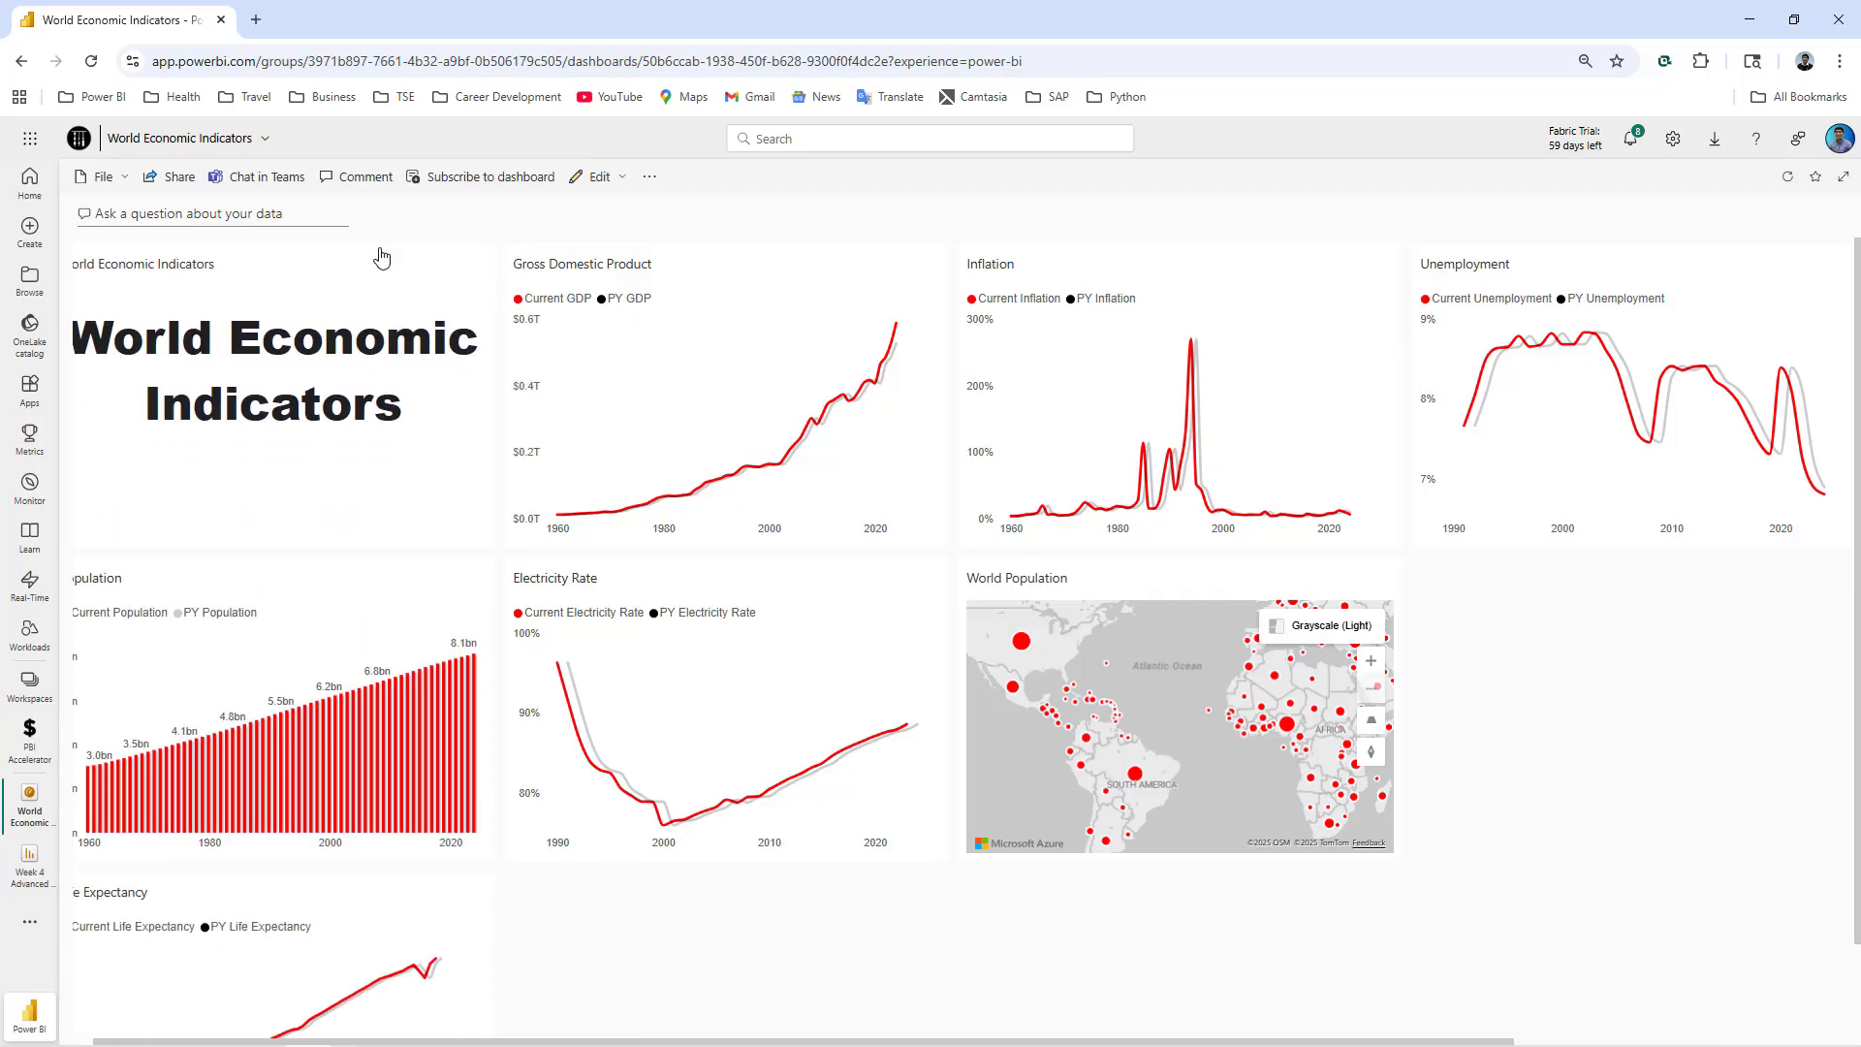
{"action": "left_click_drag", "start_coordinate": [487, 543], "coordinate": [1822, 279]}
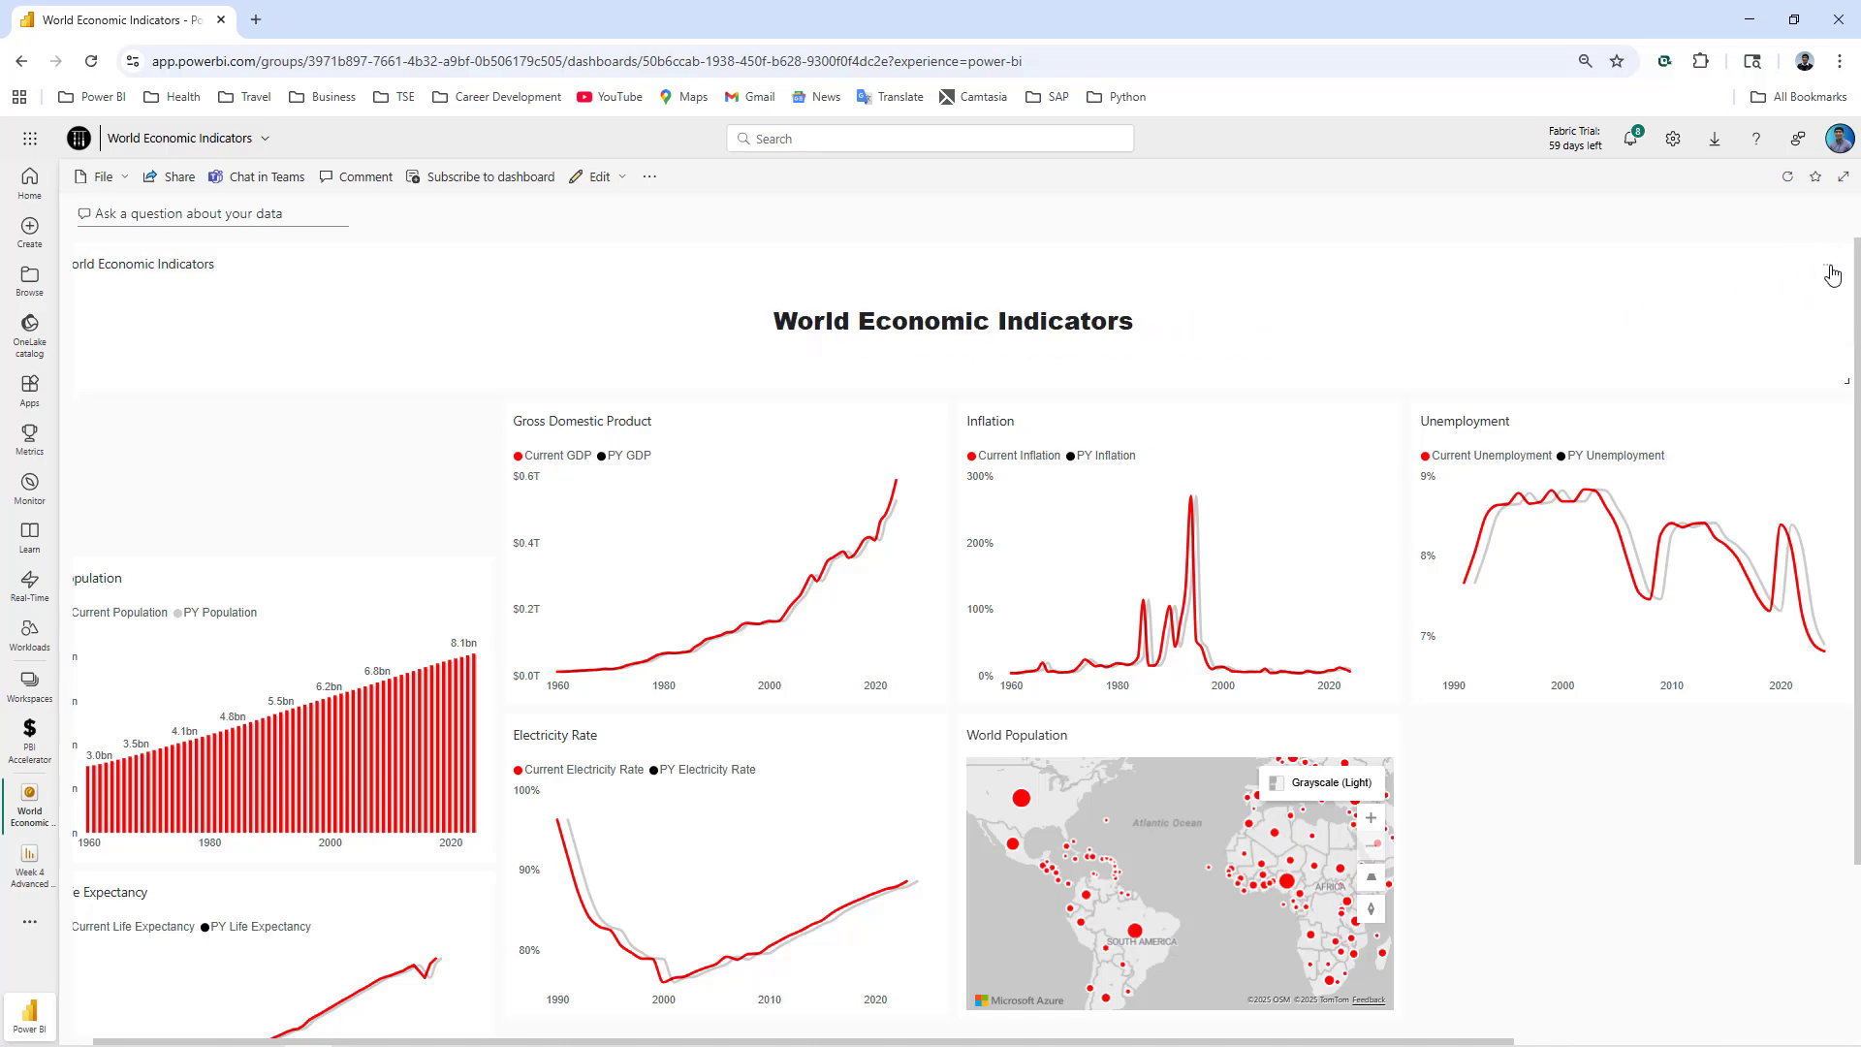
{"action": "left_click", "coordinate": [1827, 265]}
{"action": "left_click", "coordinate": [1741, 356]}
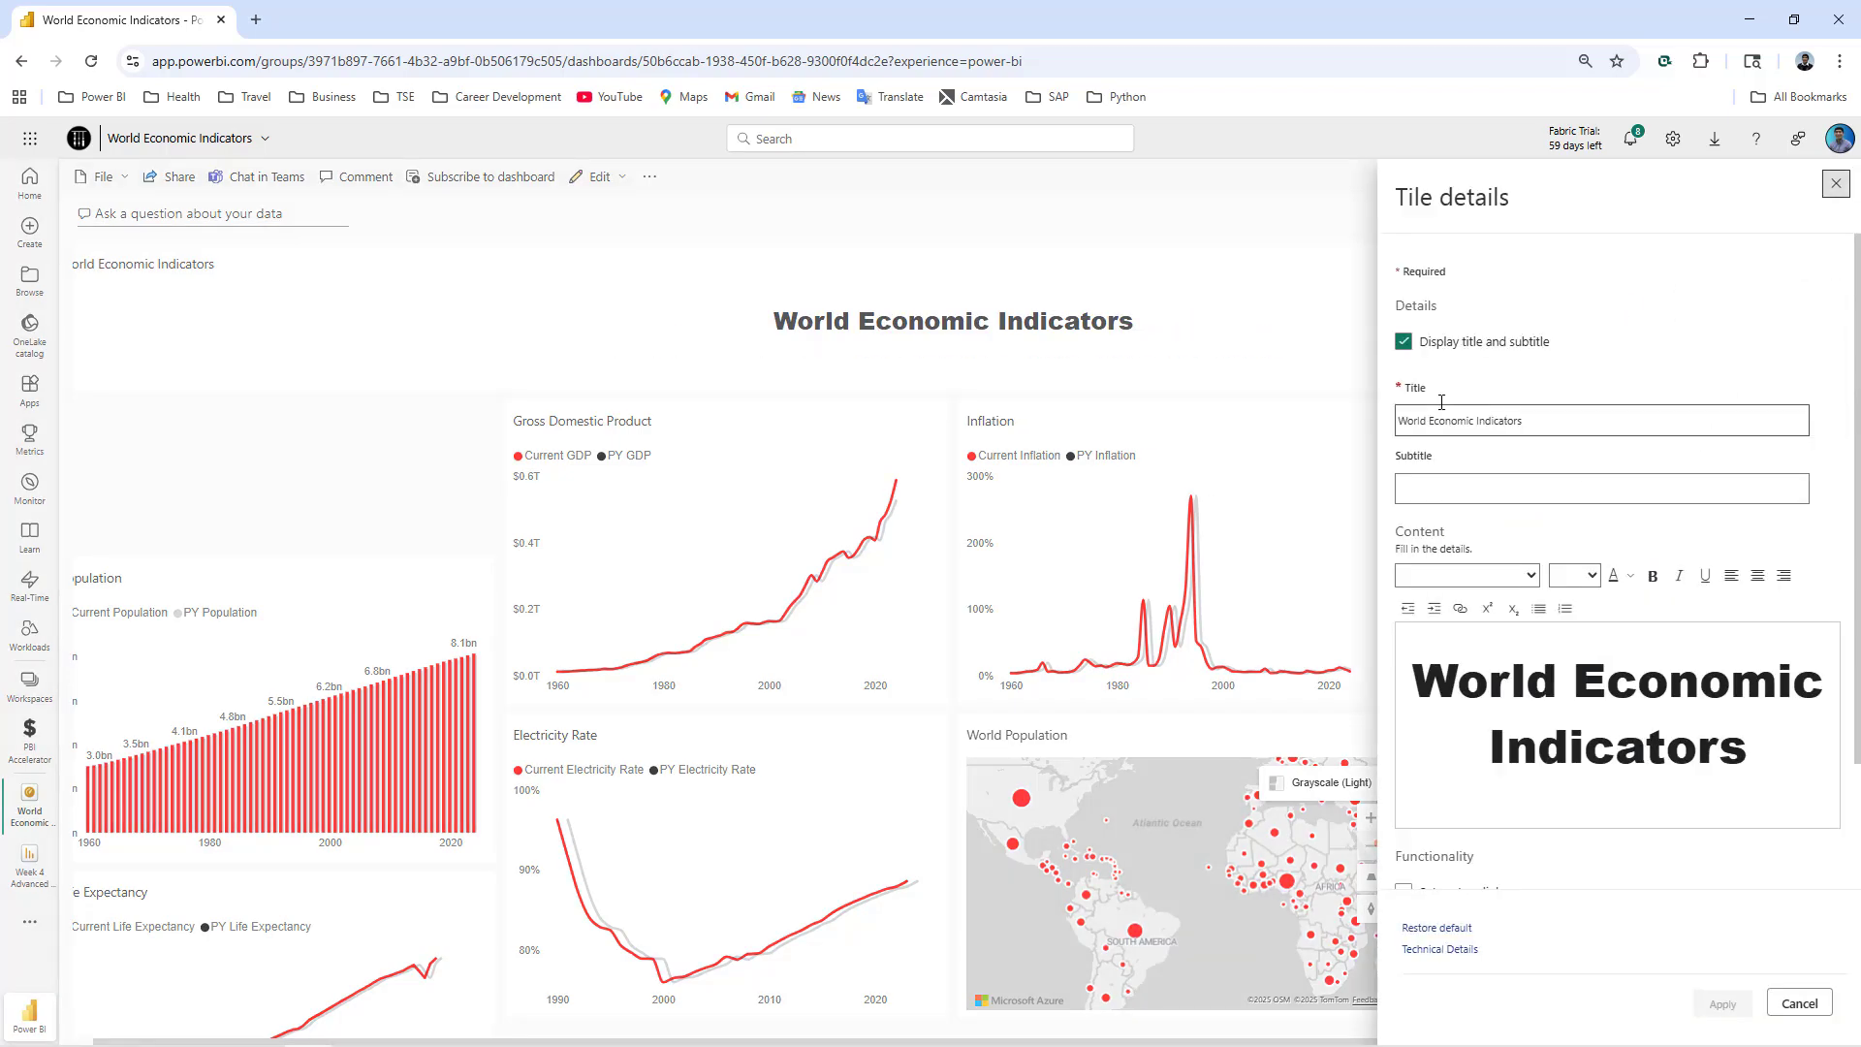
{"action": "left_click", "coordinate": [1408, 347]}
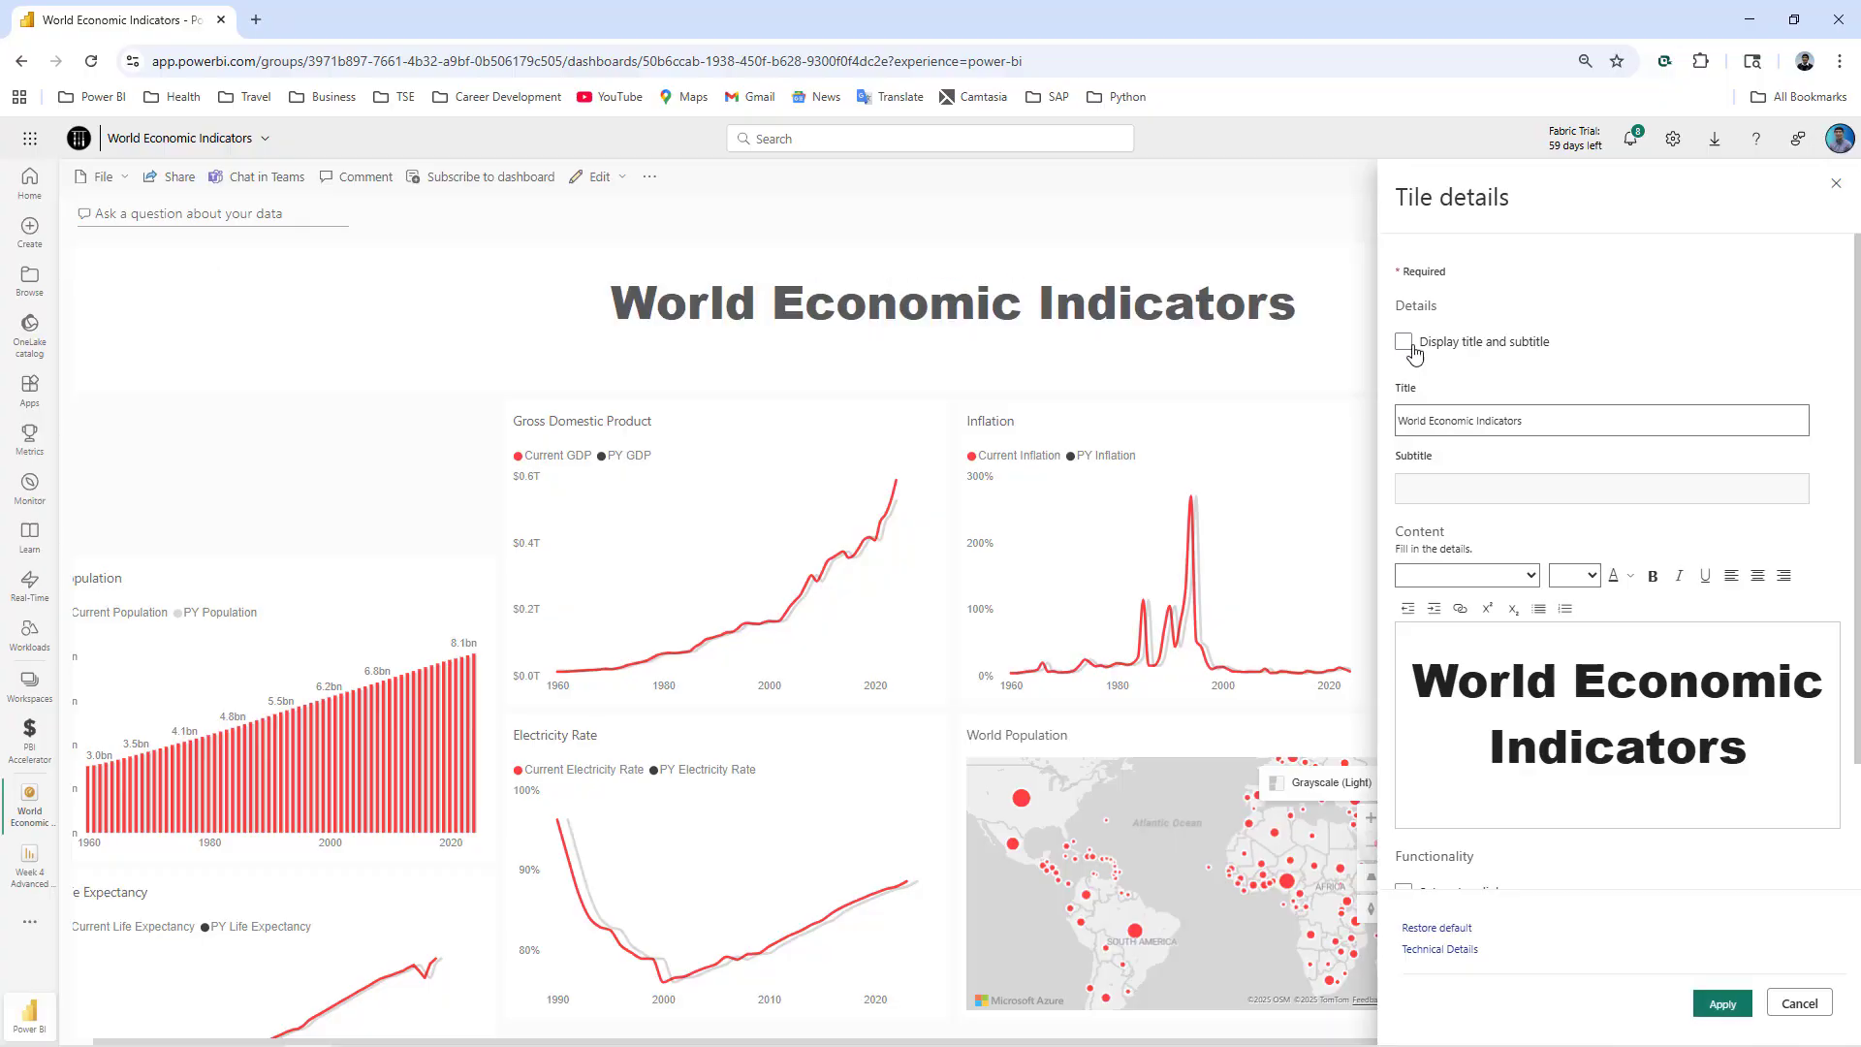
{"action": "scroll", "coordinate": [1546, 808], "scroll_direction": "down", "scroll_amount": 1}
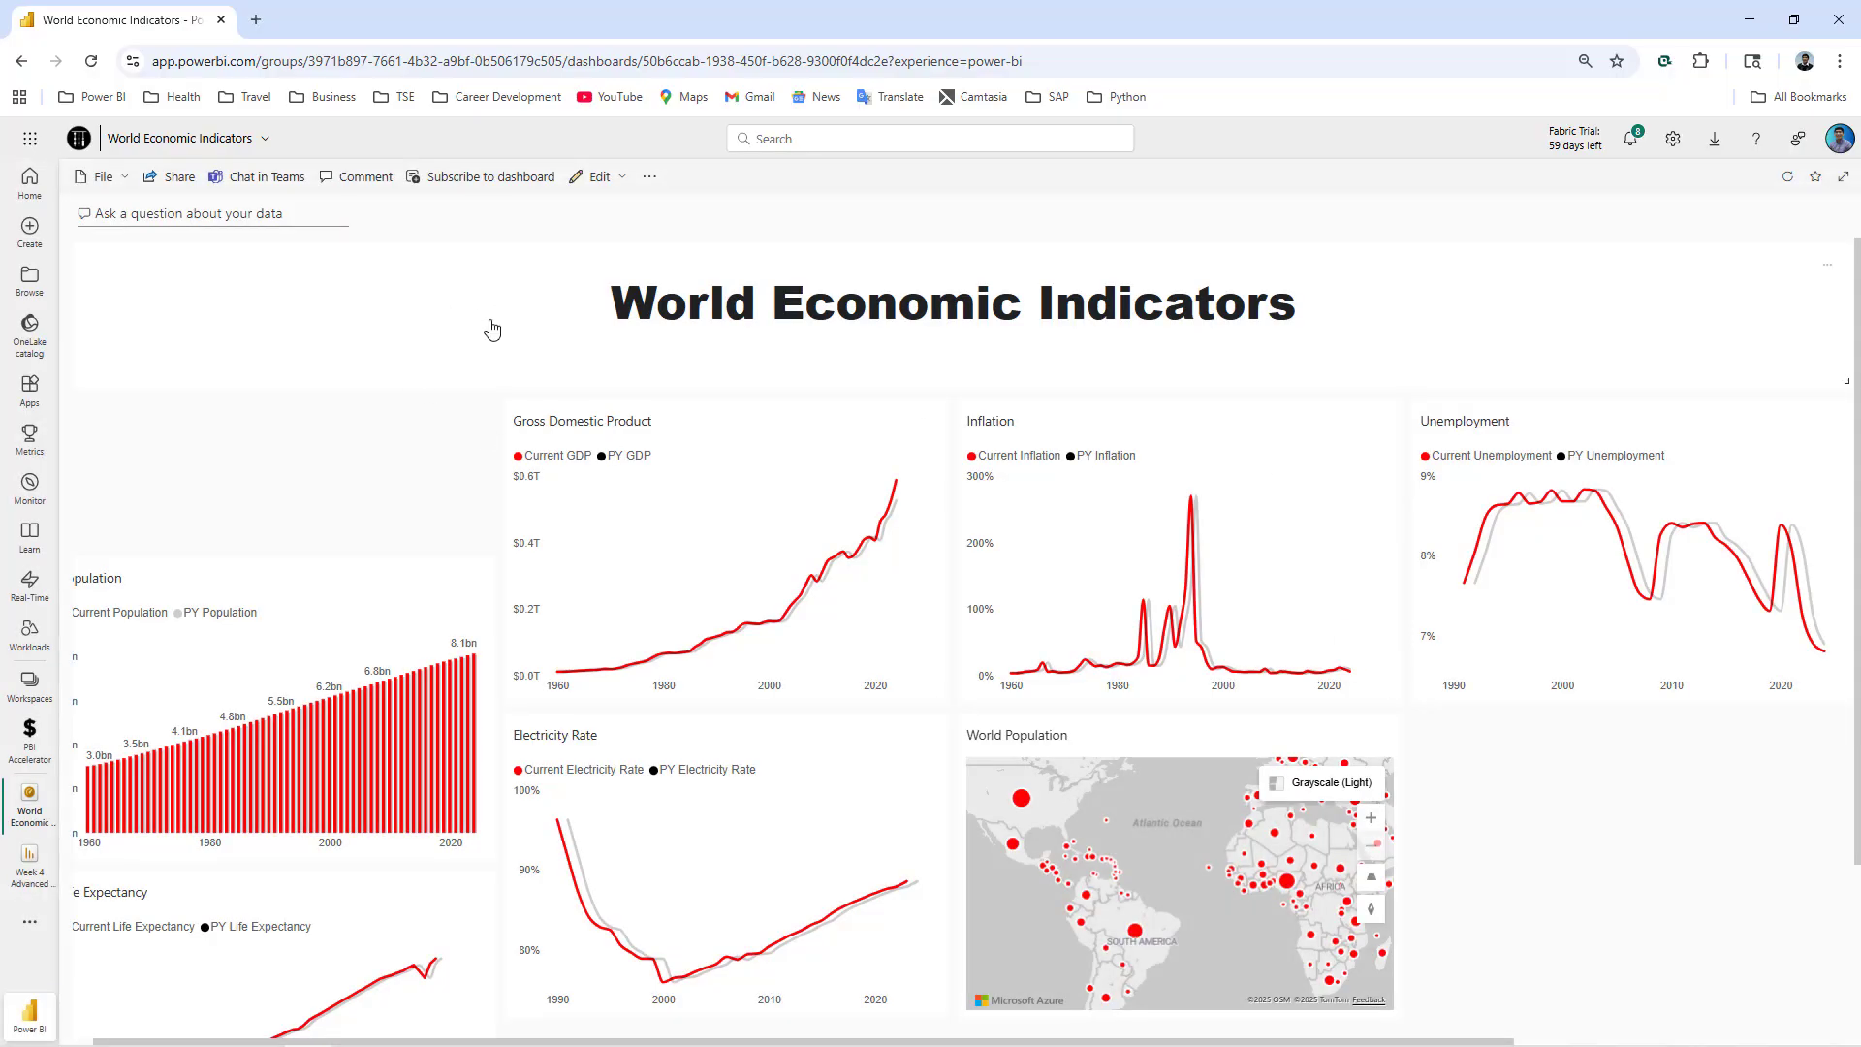
- Switch to the assignment page, open the storage.mlcdn.com dollar logo link and copy the image's URL
{"action": "key", "text": "alt+Tab"}
{"action": "scroll", "coordinate": [337, 566], "scroll_direction": "down", "scroll_amount": 10}
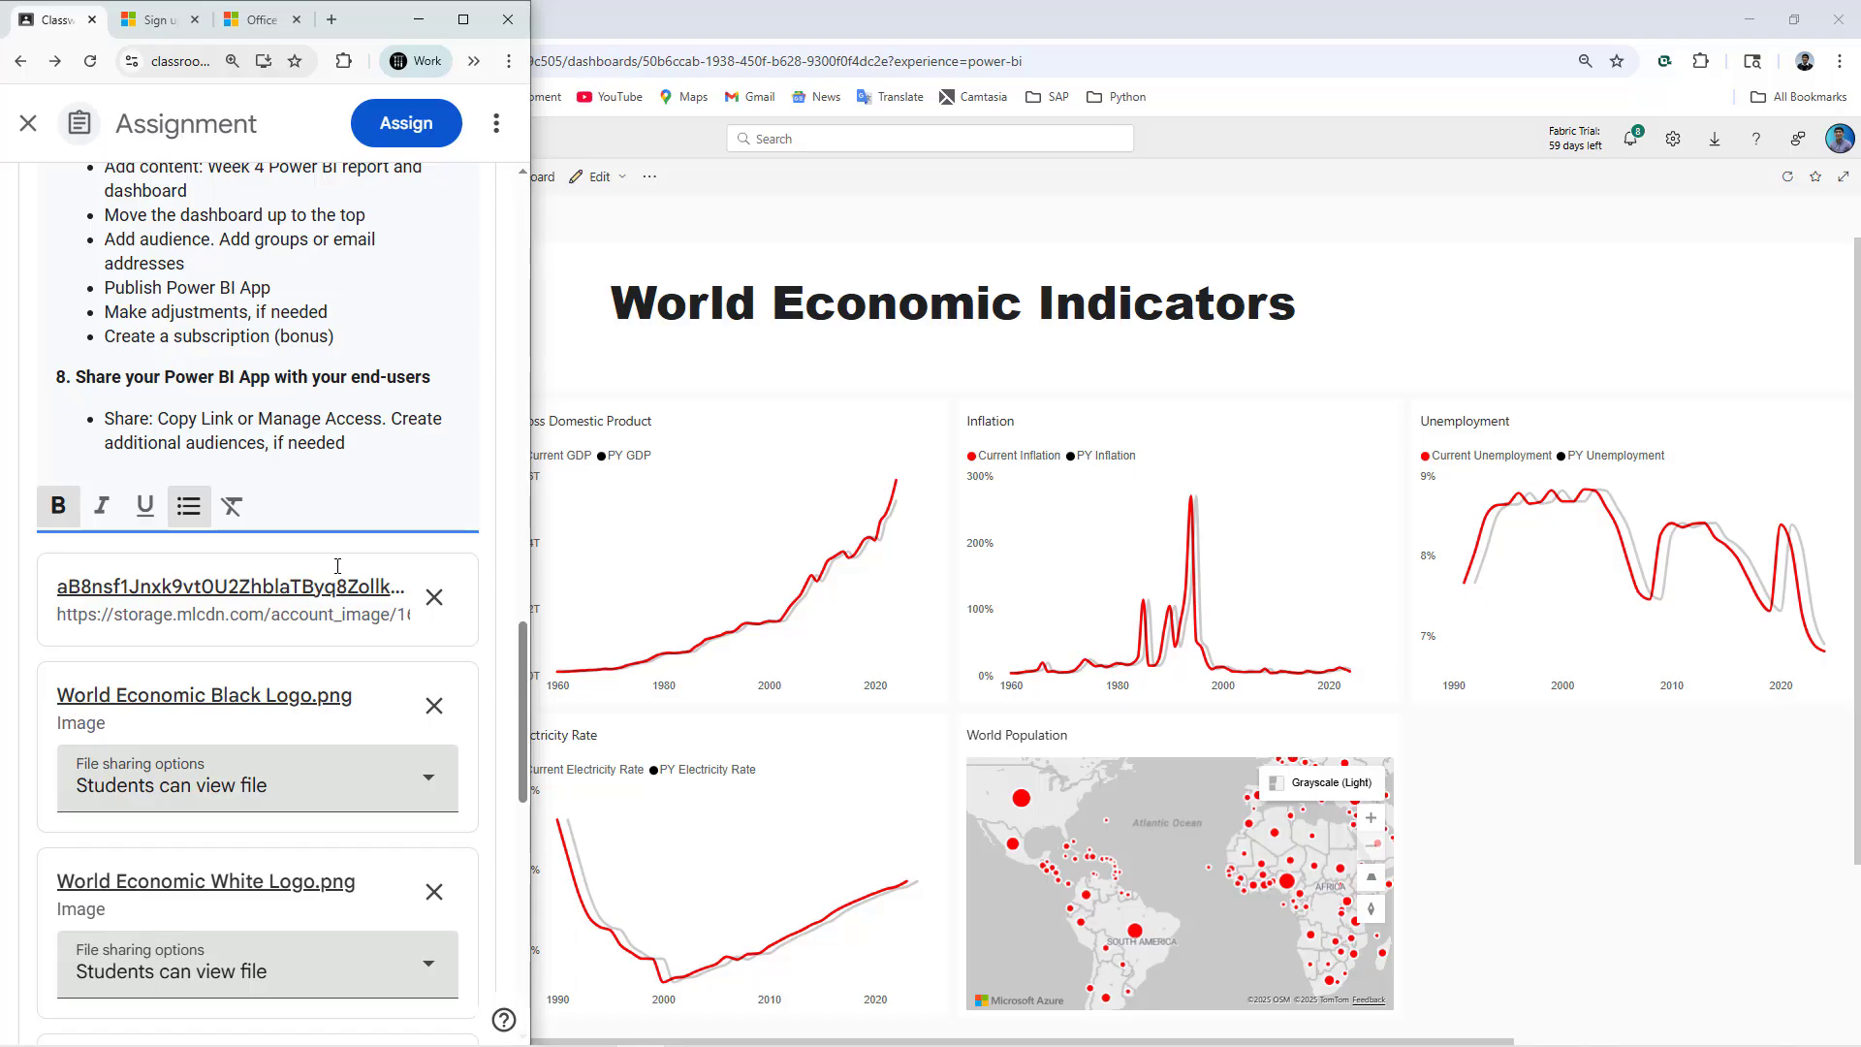
{"action": "left_click", "coordinate": [289, 591]}
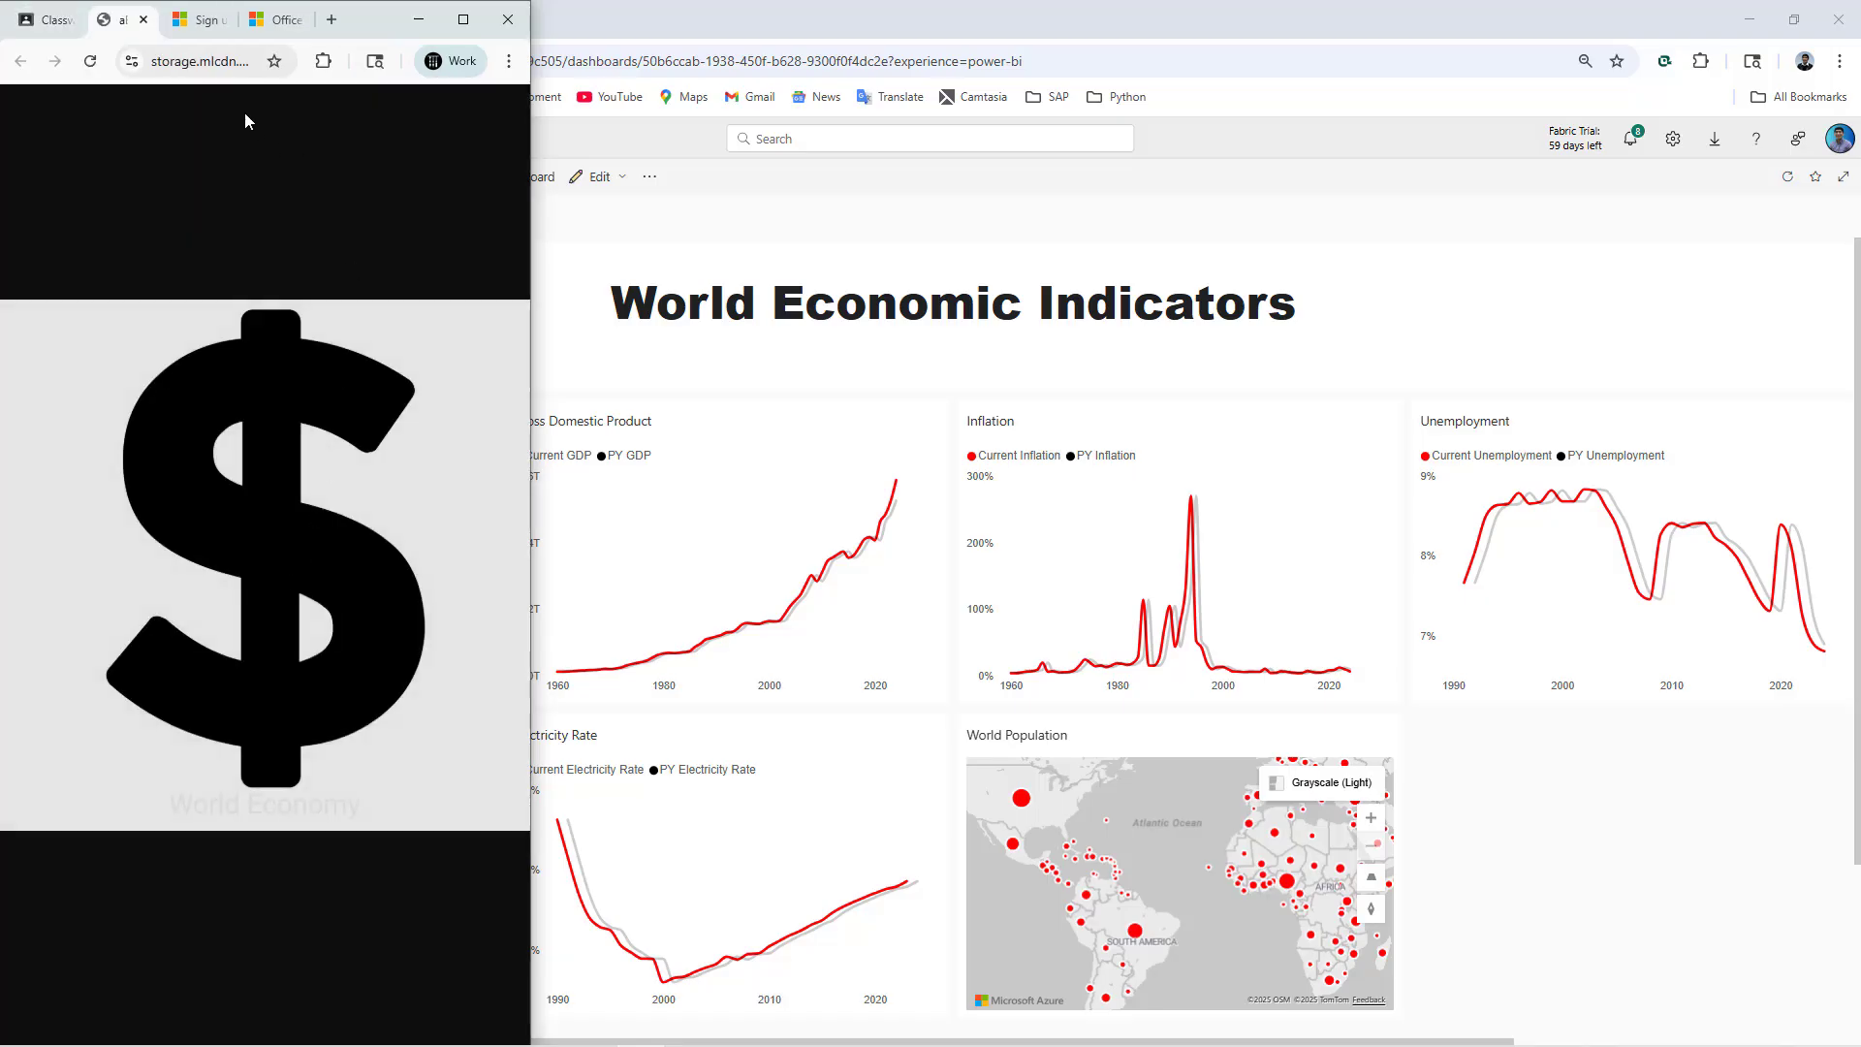
{"action": "left_click", "coordinate": [463, 20]}
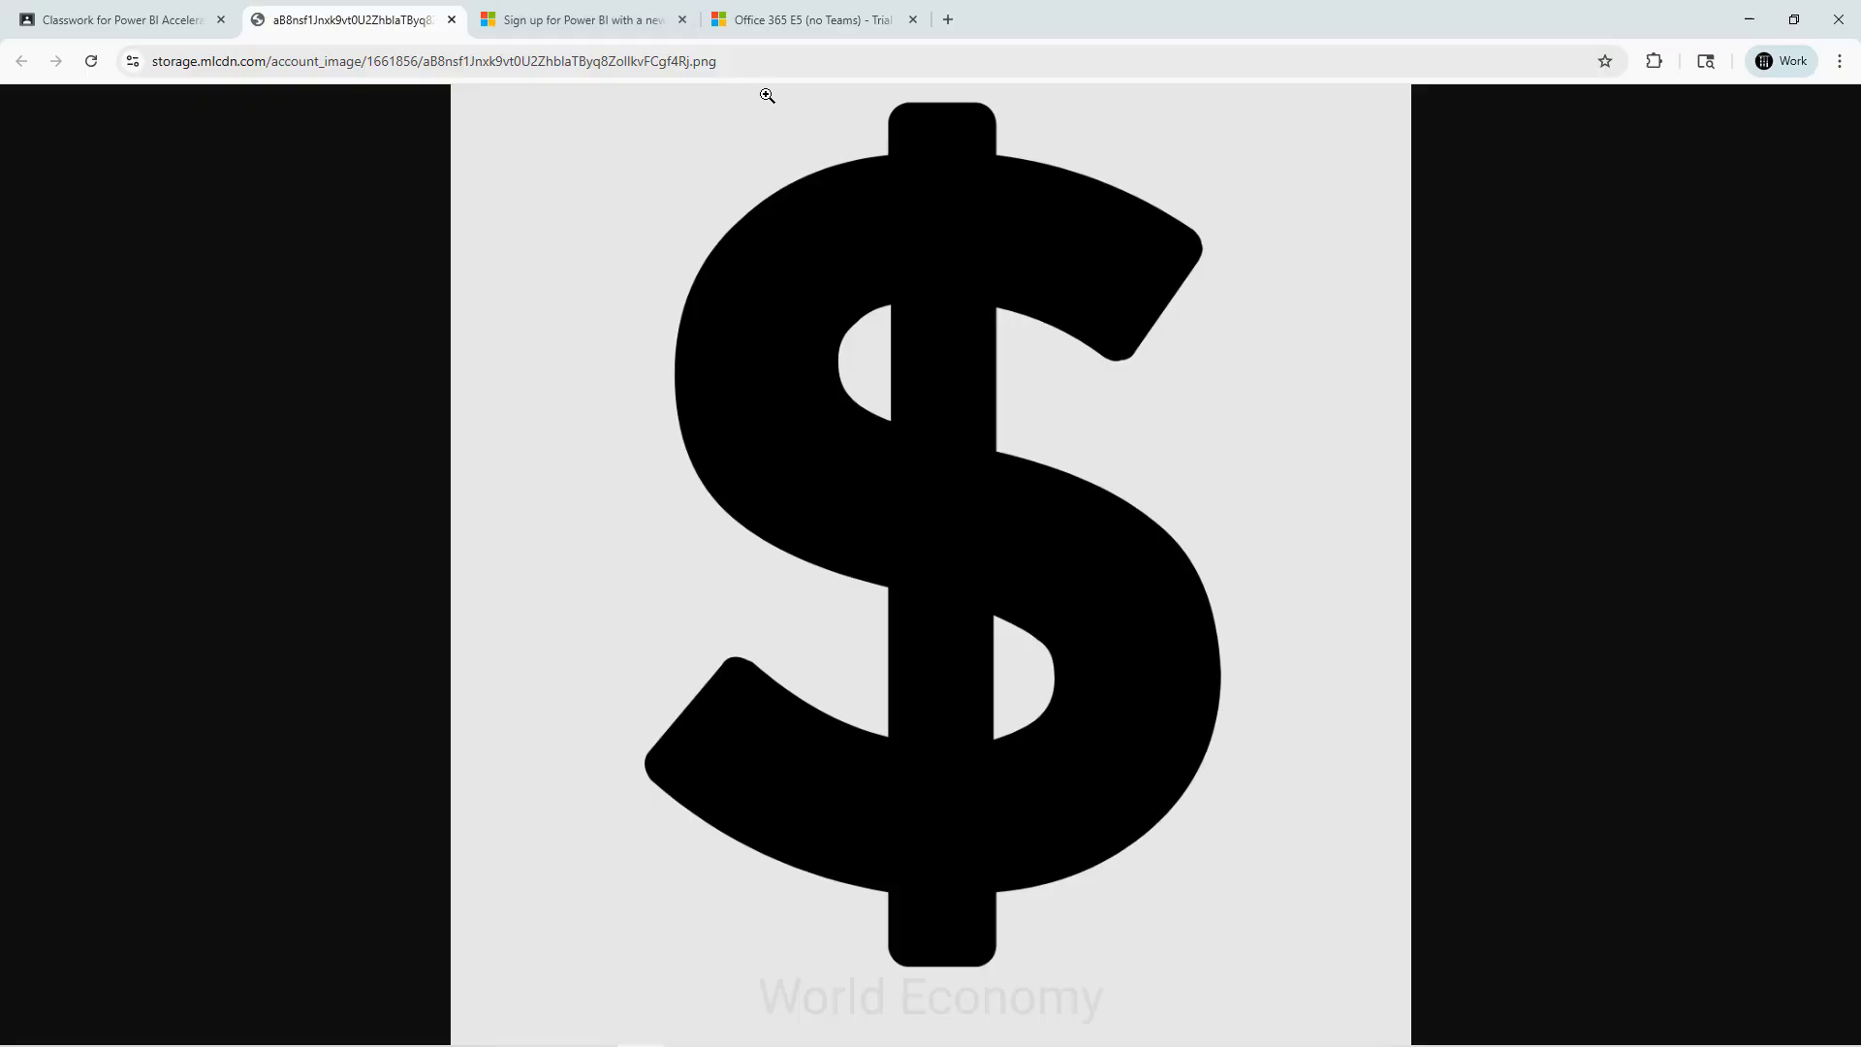
{"action": "left_click", "coordinate": [737, 63]}
{"action": "key", "text": "ctrl+c"}
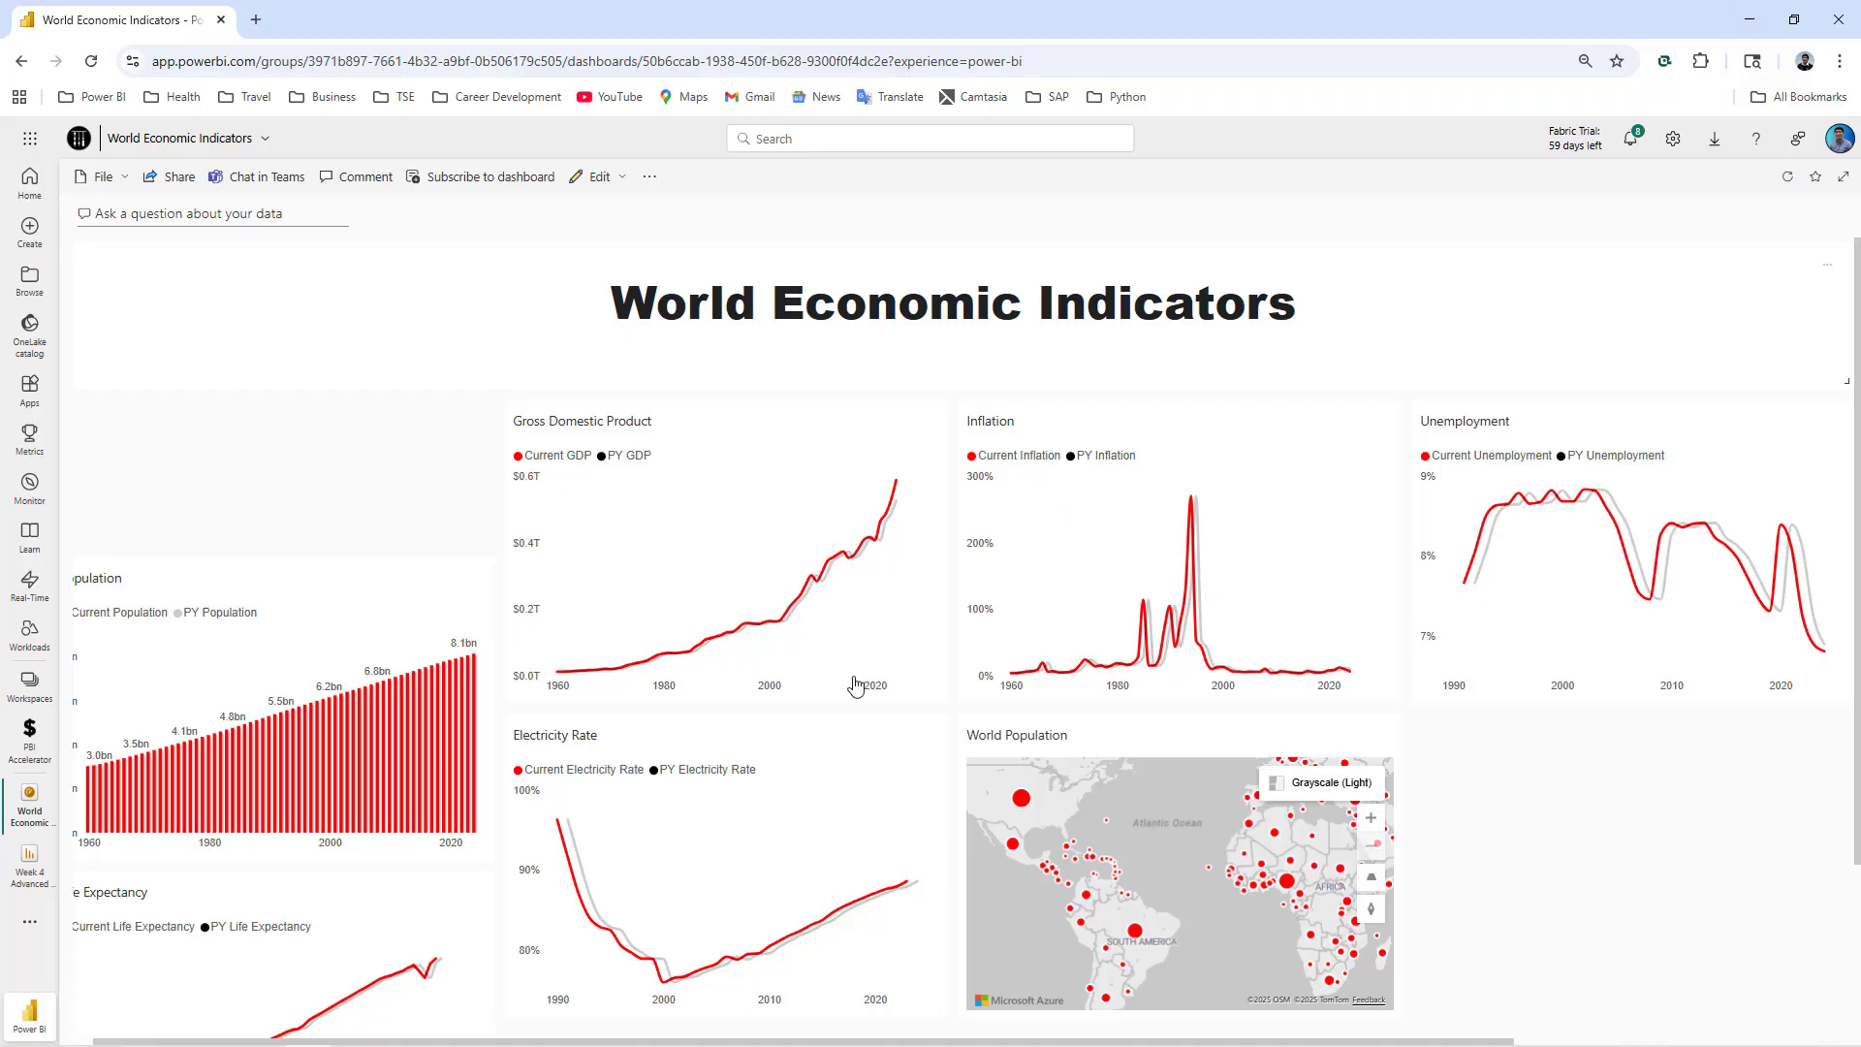
- Add an image tile to the dashboard using the copied logo URL
{"action": "left_click", "coordinate": [603, 178]}
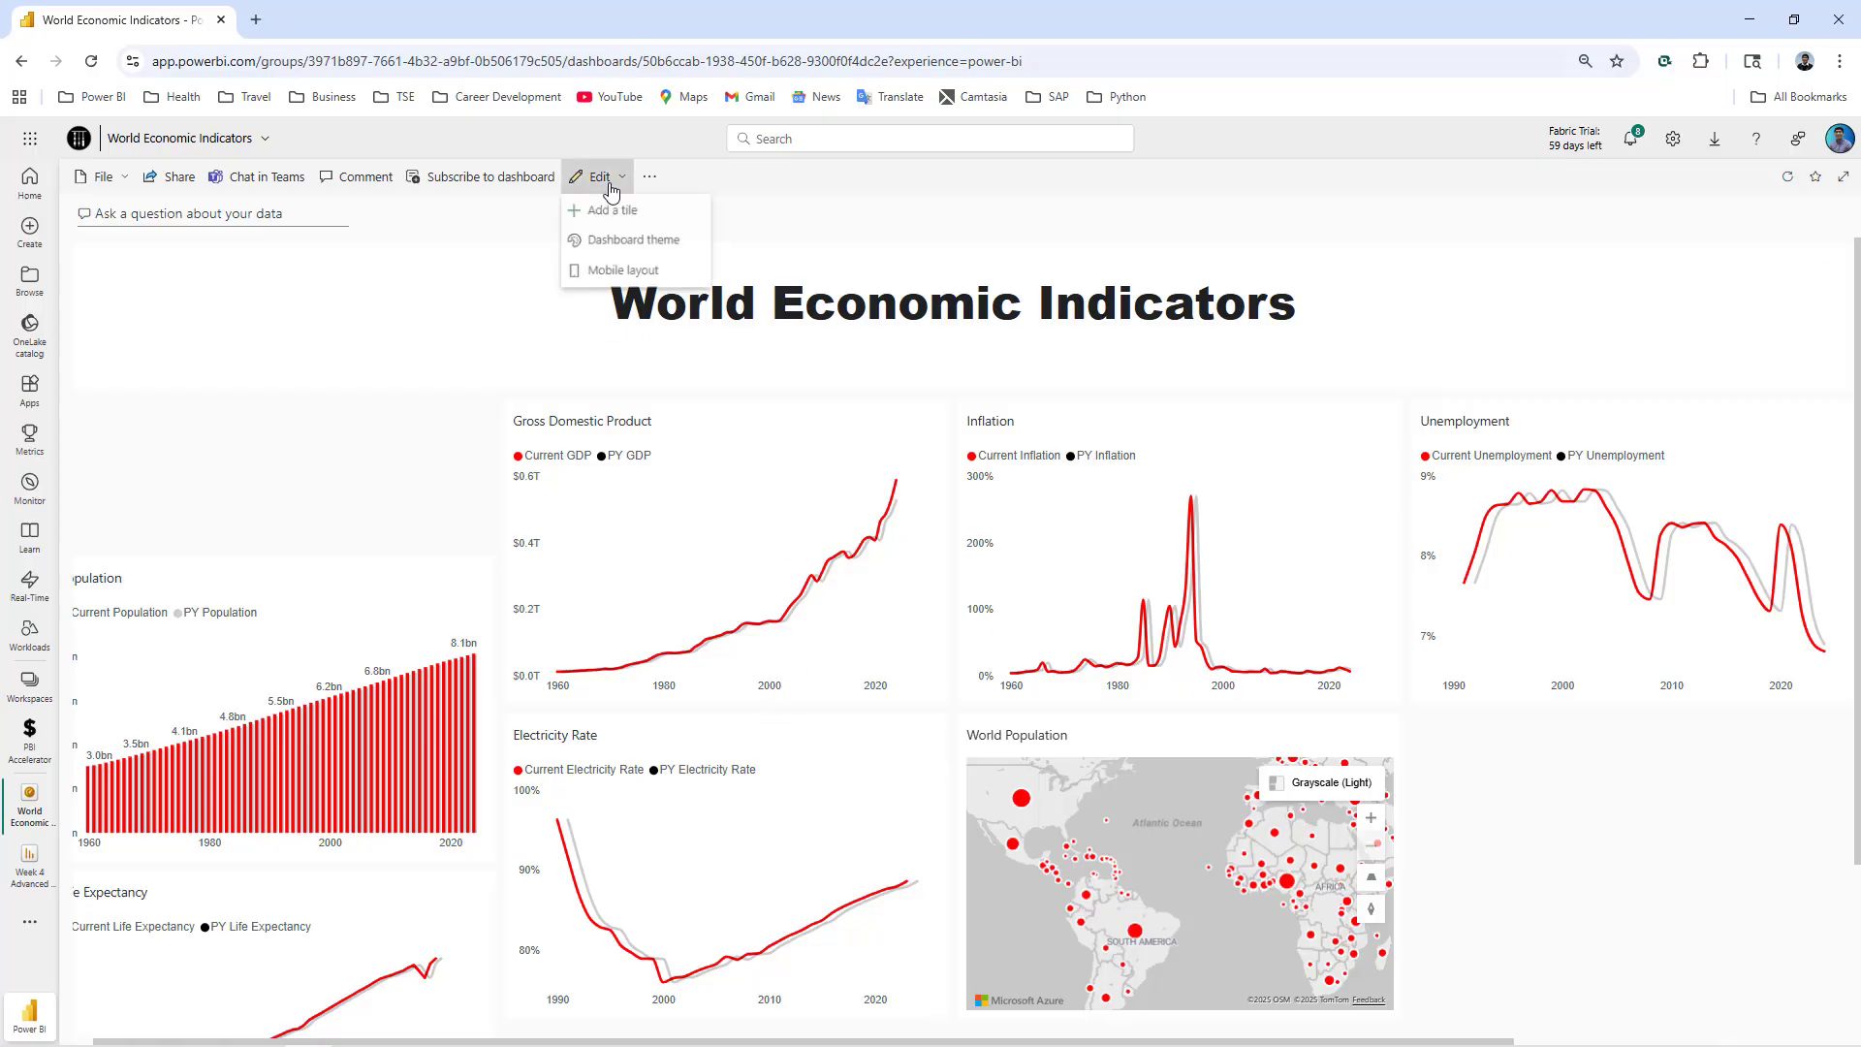
{"action": "left_click", "coordinate": [608, 217]}
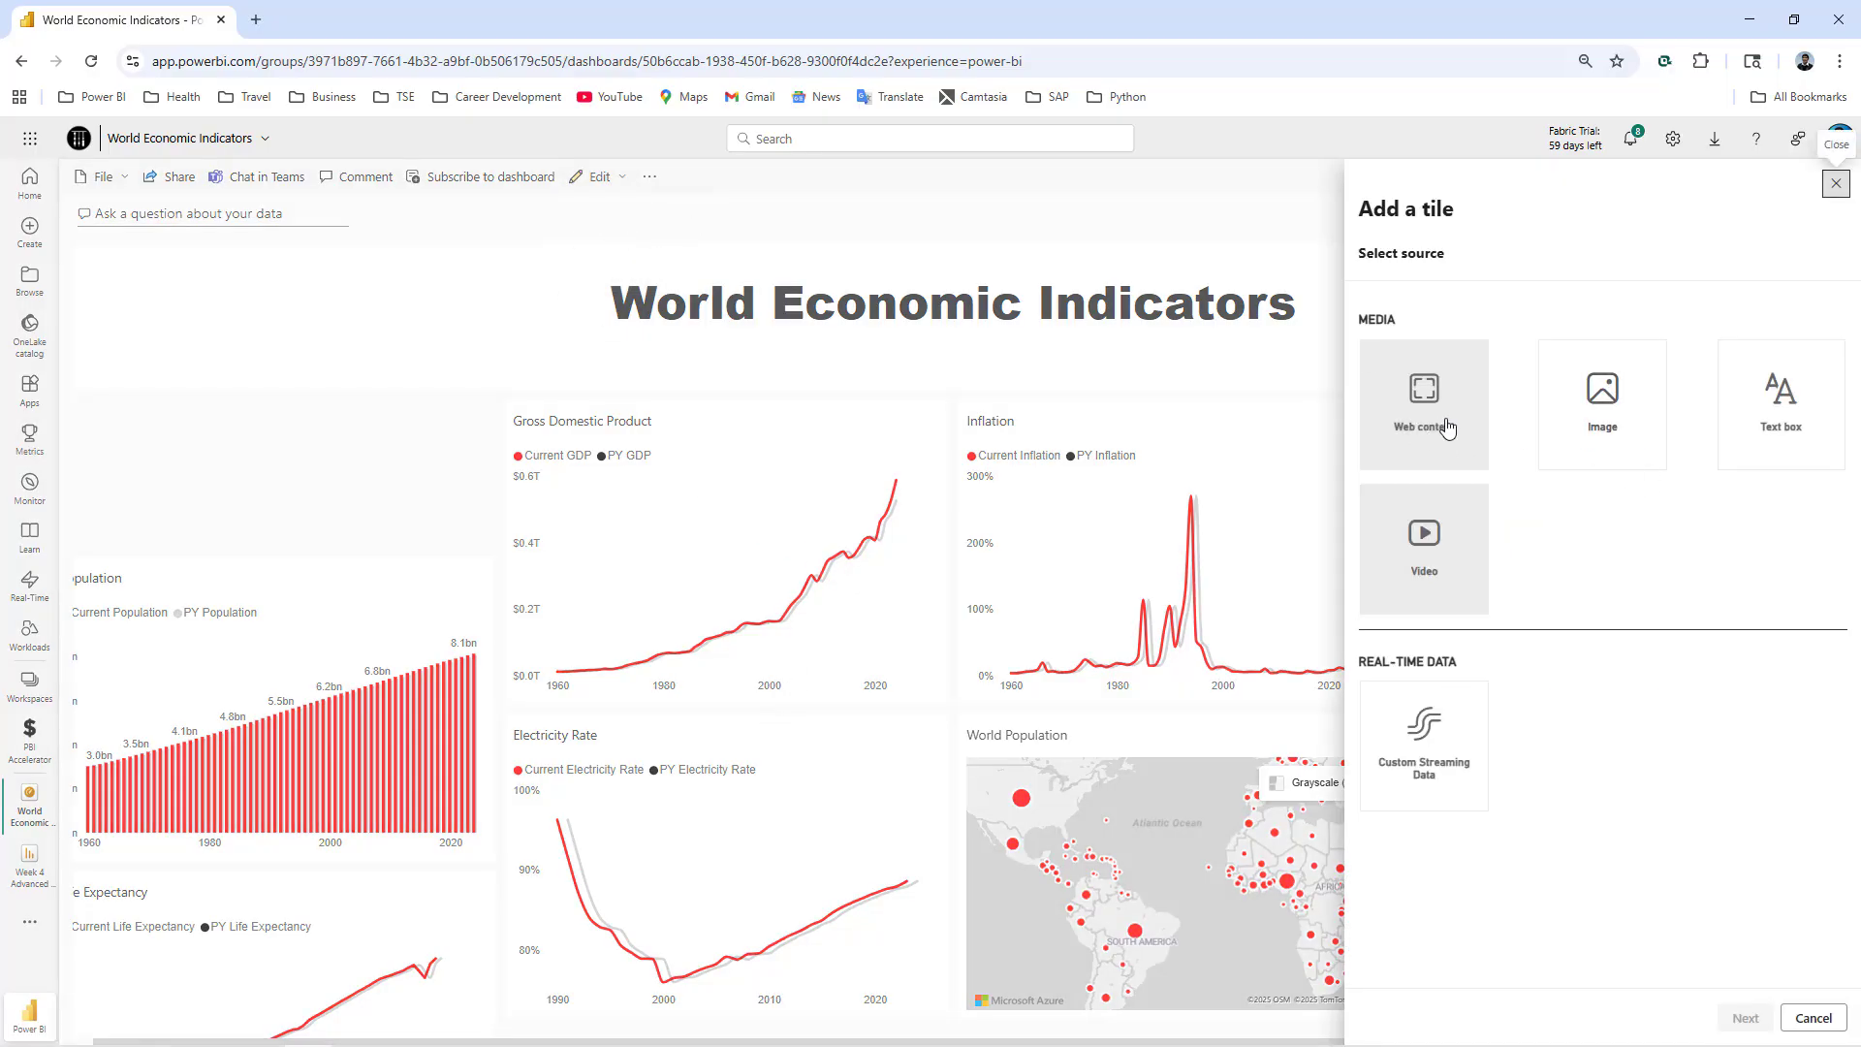
{"action": "left_click", "coordinate": [1604, 411]}
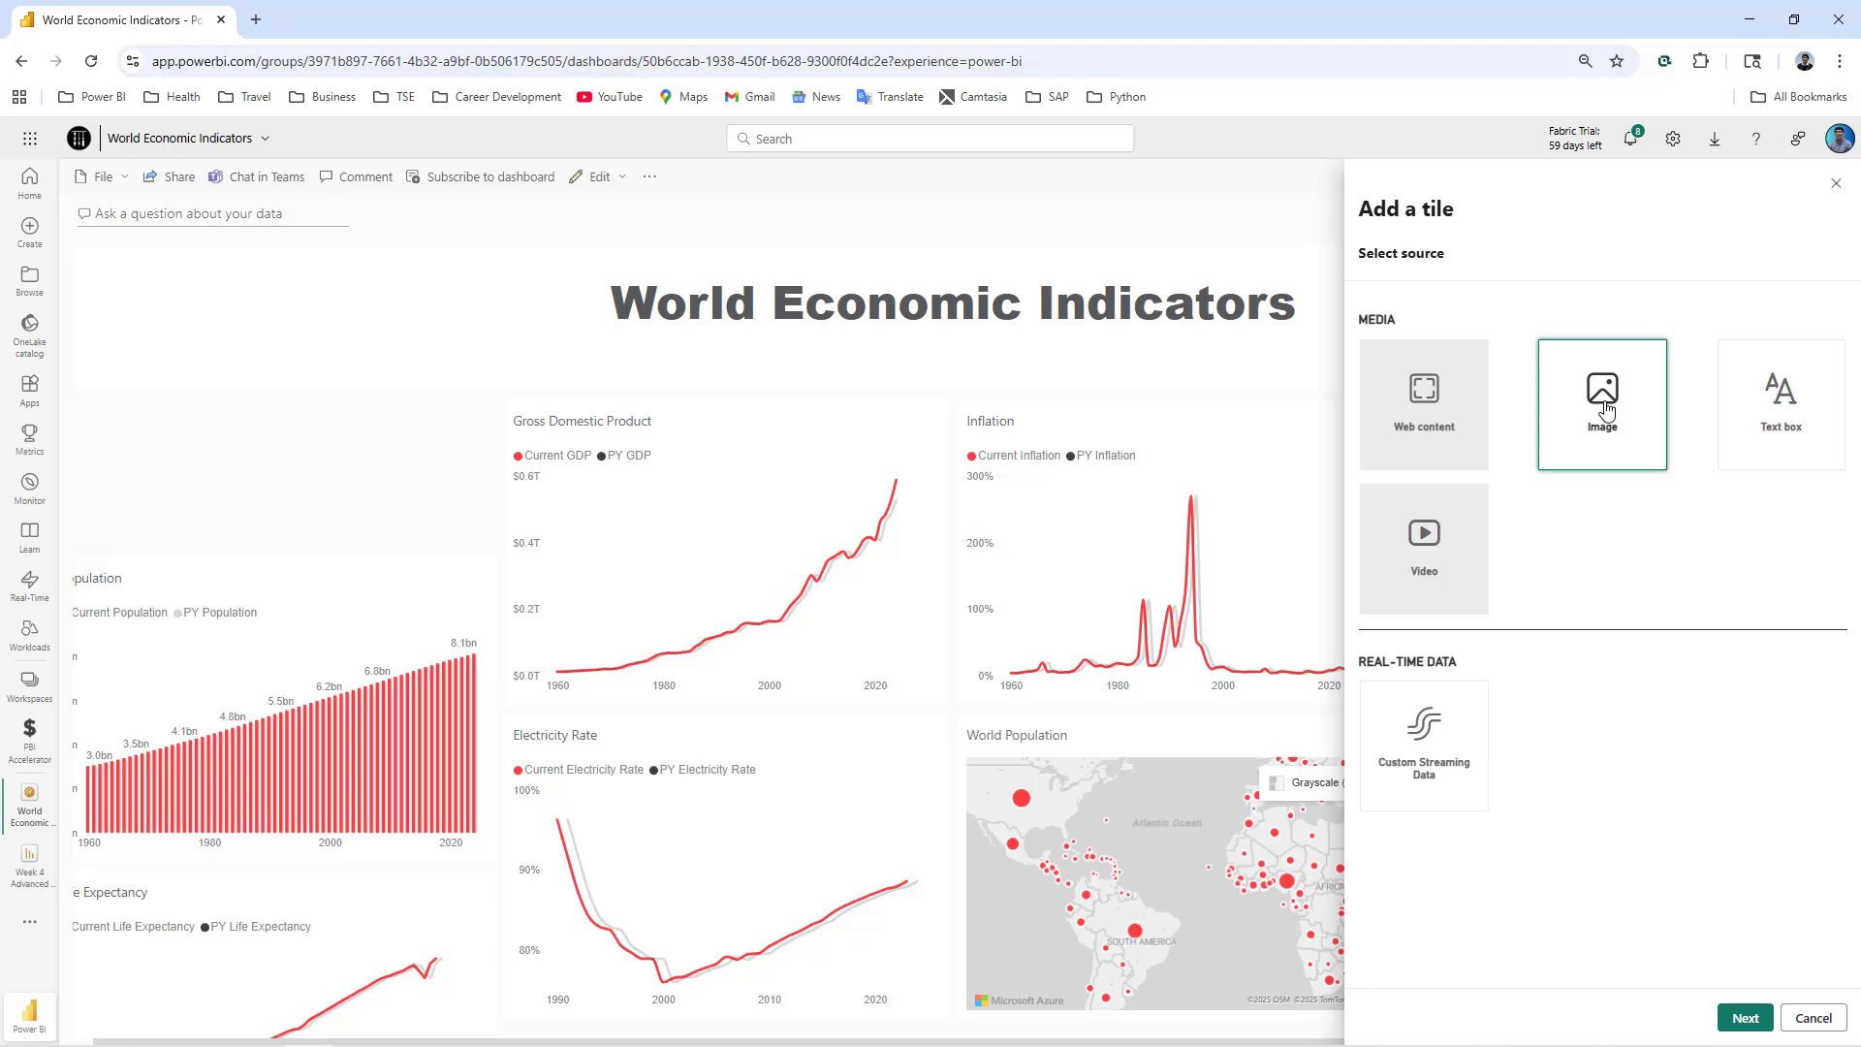
{"action": "left_click", "coordinate": [1745, 1018]}
{"action": "left_click", "coordinate": [1611, 602]}
{"action": "key", "text": "ctrl+v"}
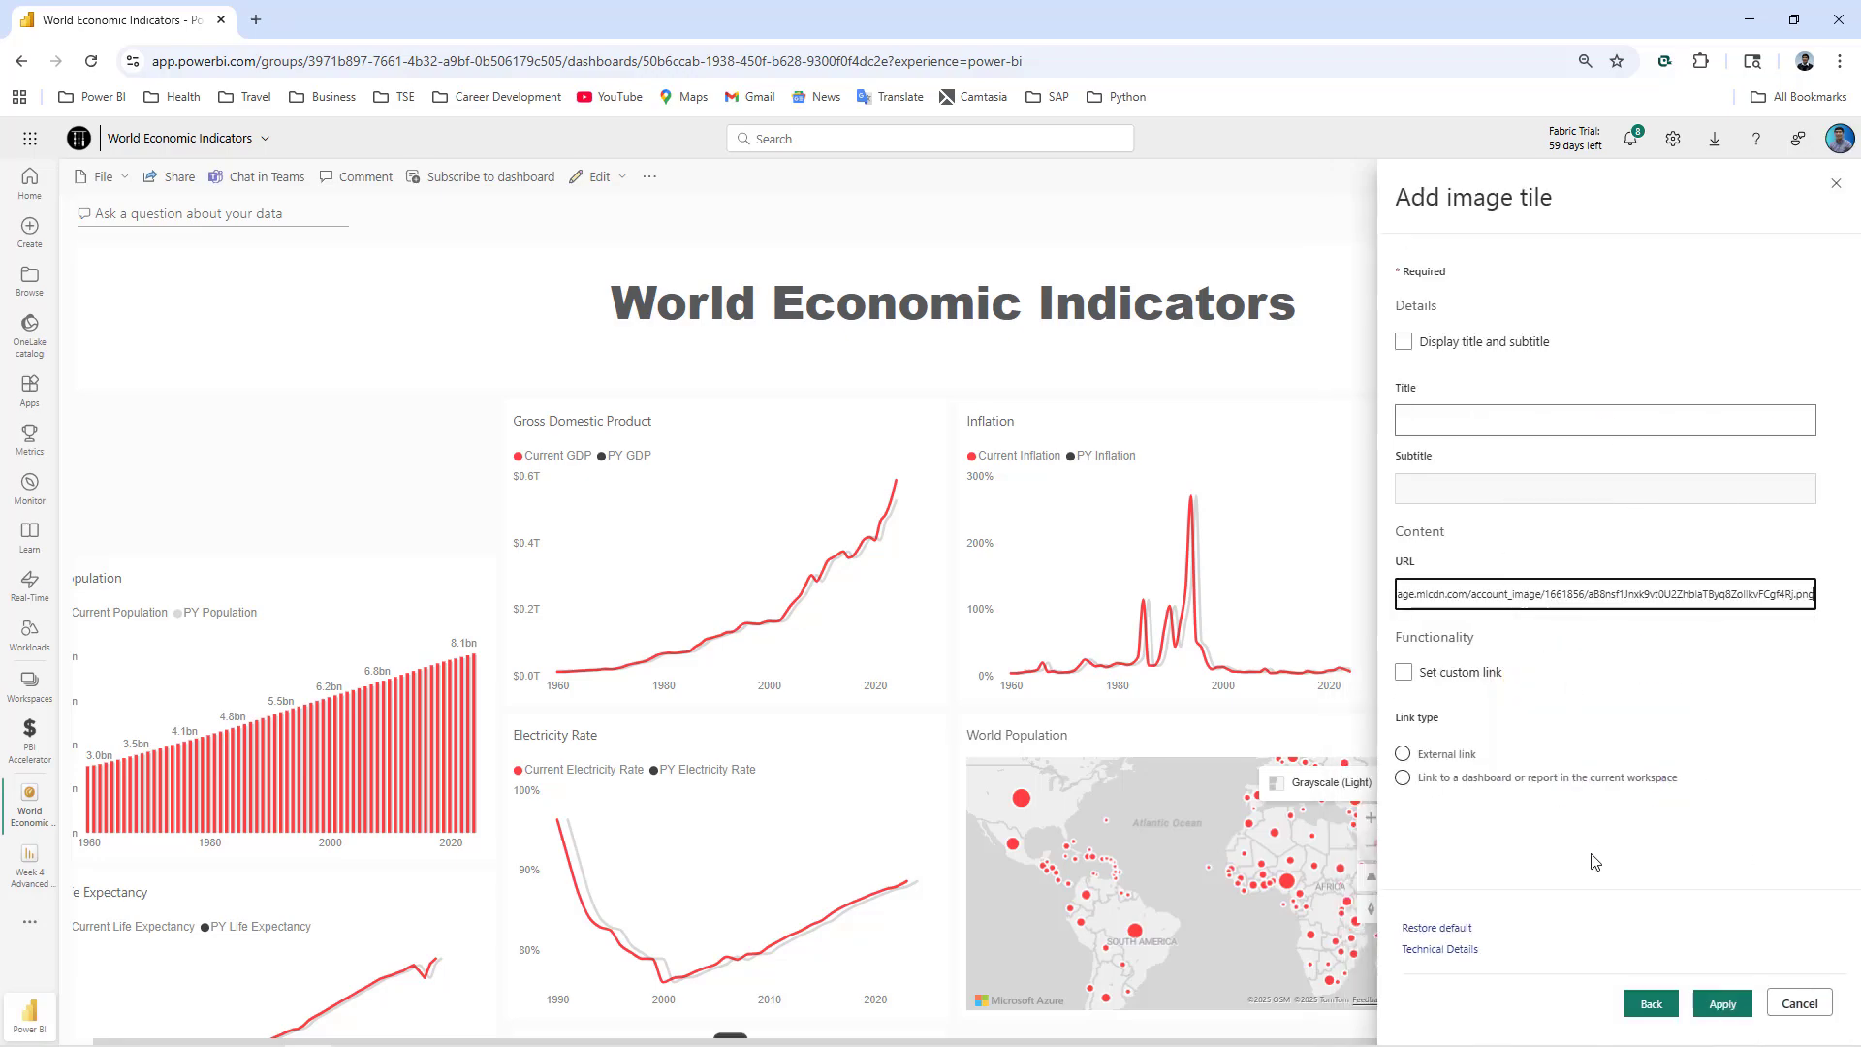
{"action": "left_click", "coordinate": [1722, 1004]}
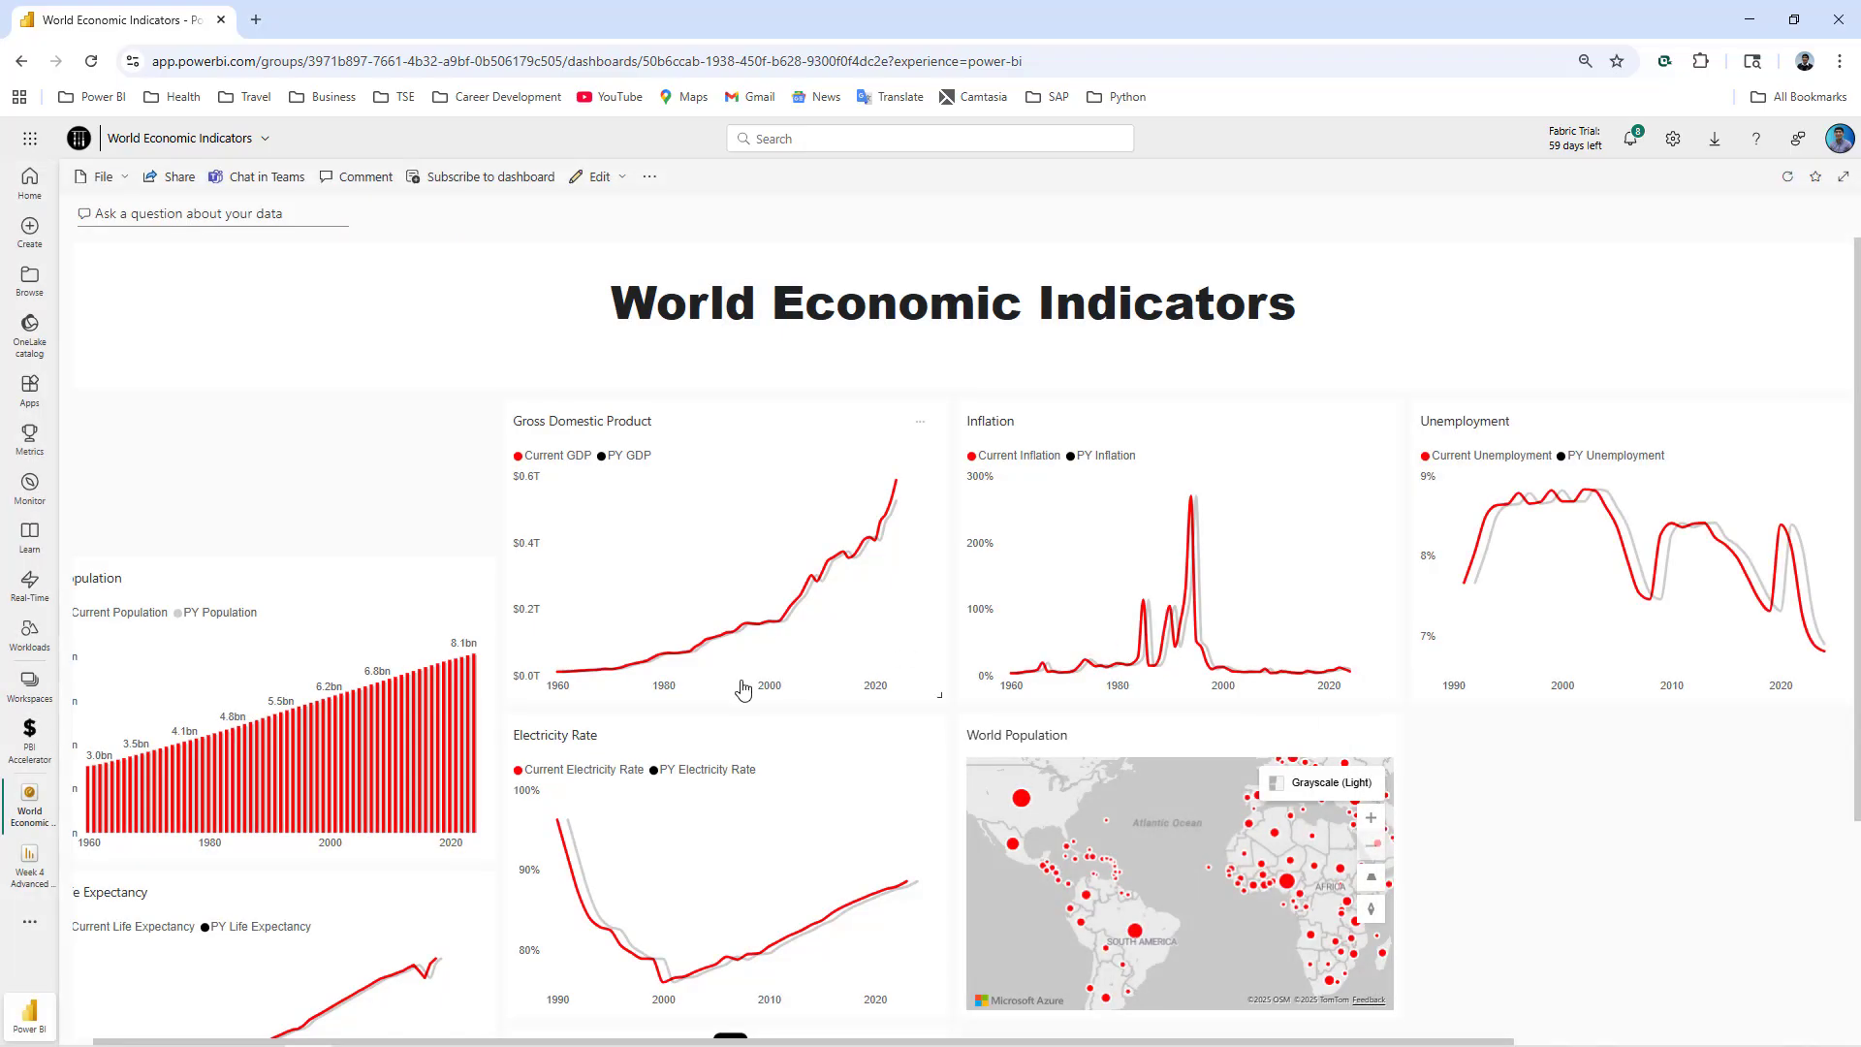
- Place a small logo tile in the dashboard's upper-left corner and fit the title tile beside it, ending level with the Unemployment tile
{"action": "scroll", "coordinate": [745, 693], "scroll_direction": "down", "scroll_amount": 3}
{"action": "left_click_drag", "start_coordinate": [758, 863], "coordinate": [324, 401]}
{"action": "scroll", "coordinate": [441, 620], "scroll_direction": "up", "scroll_amount": 3}
{"action": "left_click_drag", "start_coordinate": [339, 731], "coordinate": [332, 411]}
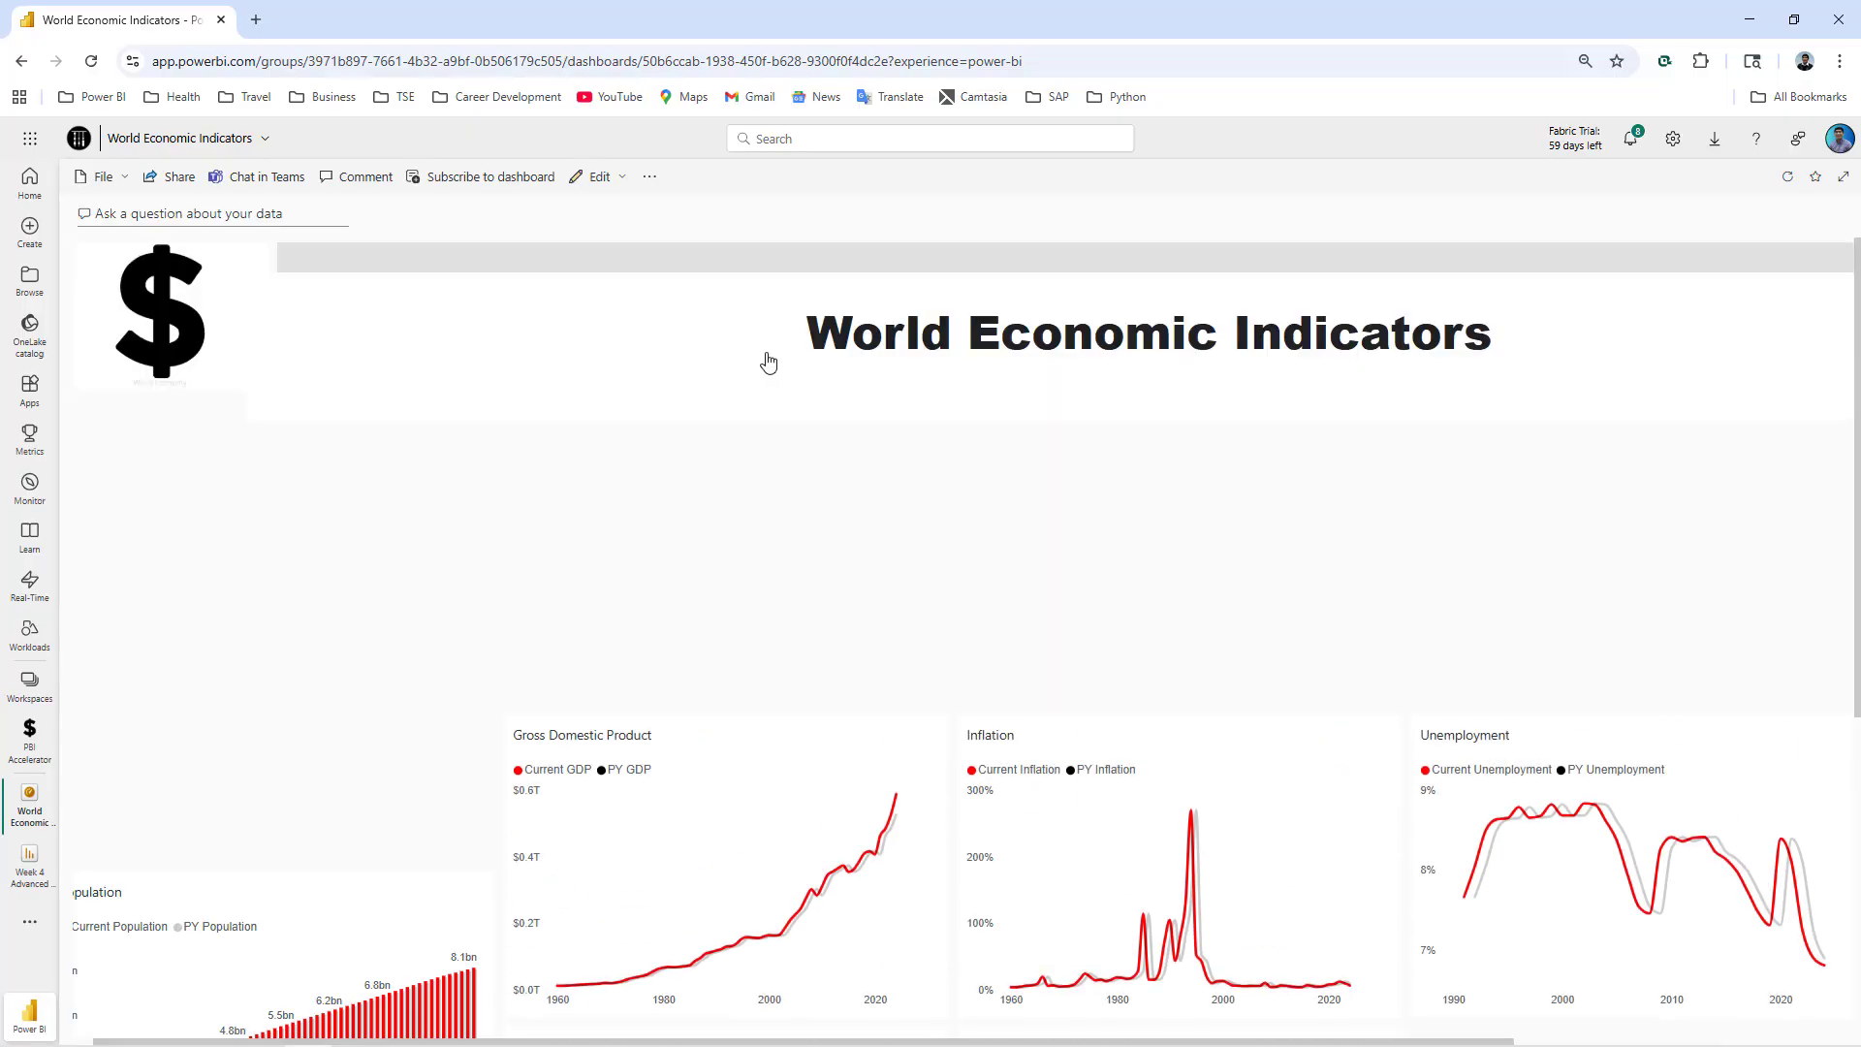
{"action": "left_click_drag", "start_coordinate": [765, 360], "coordinate": [772, 362]}
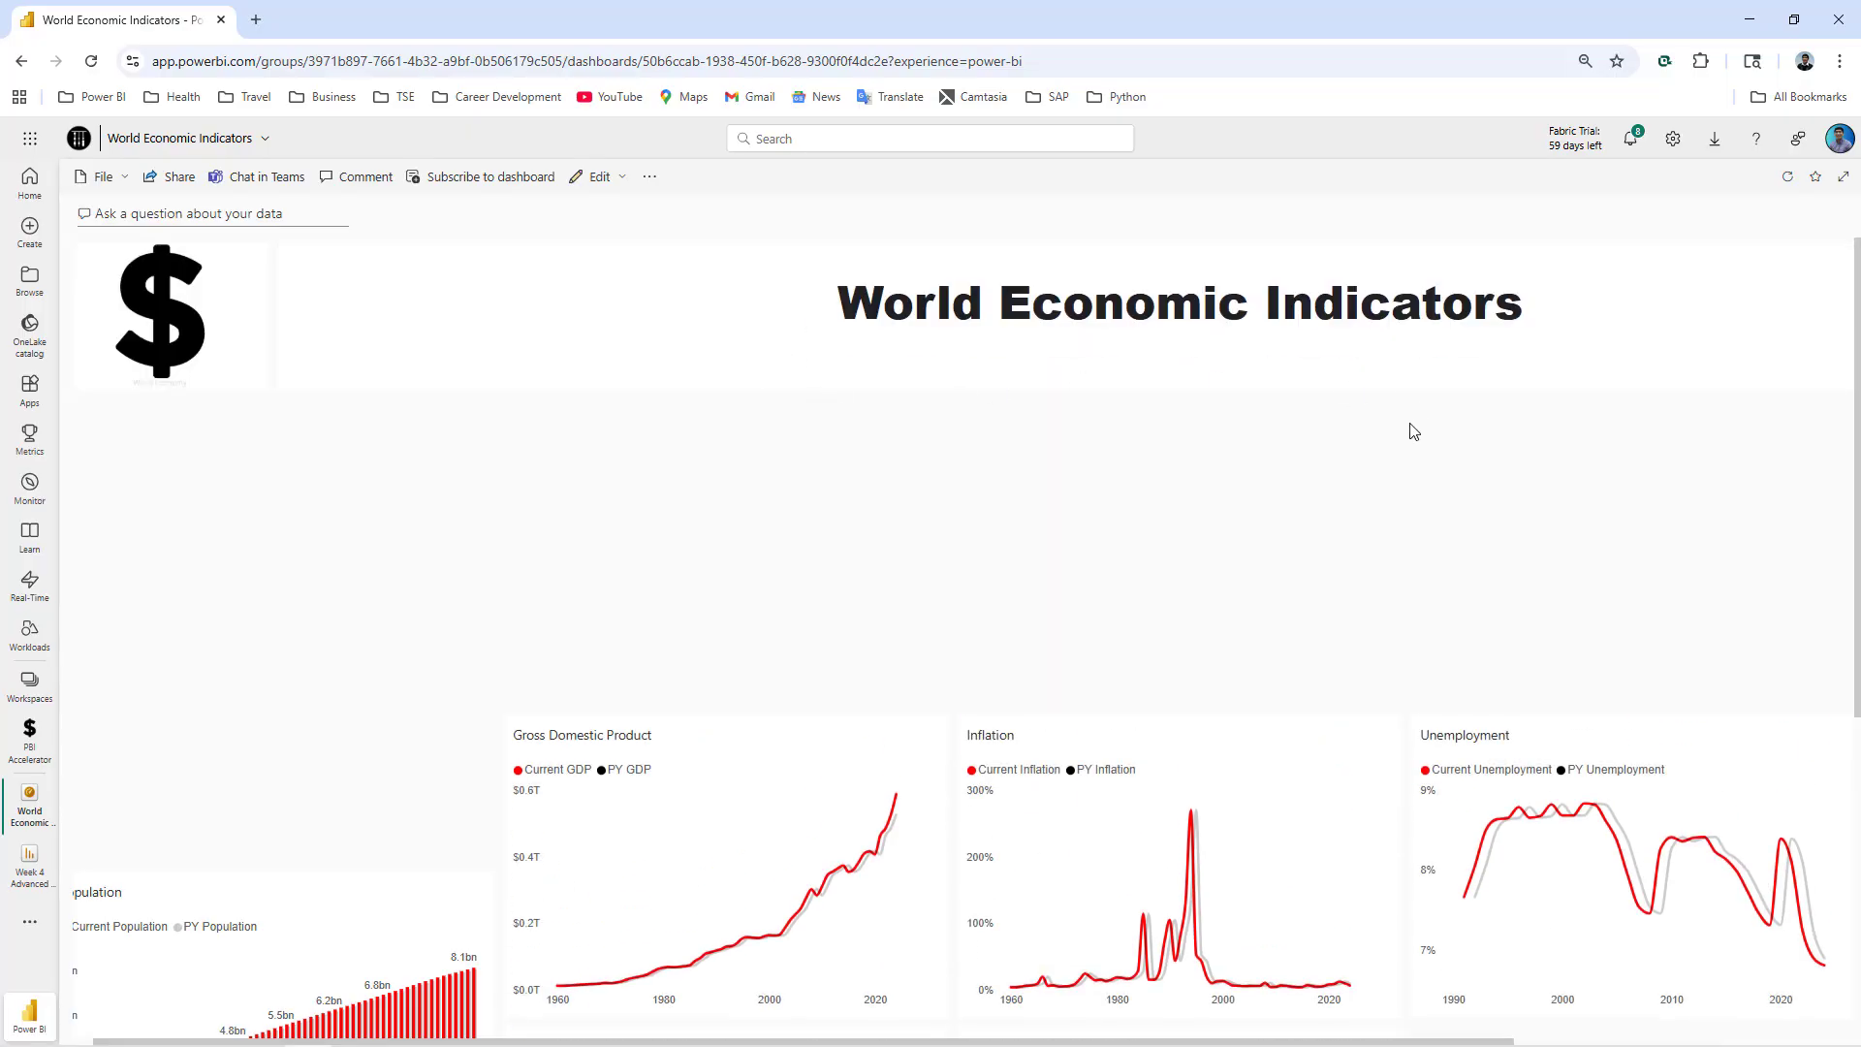
{"action": "key", "text": "ctrl+minus"}
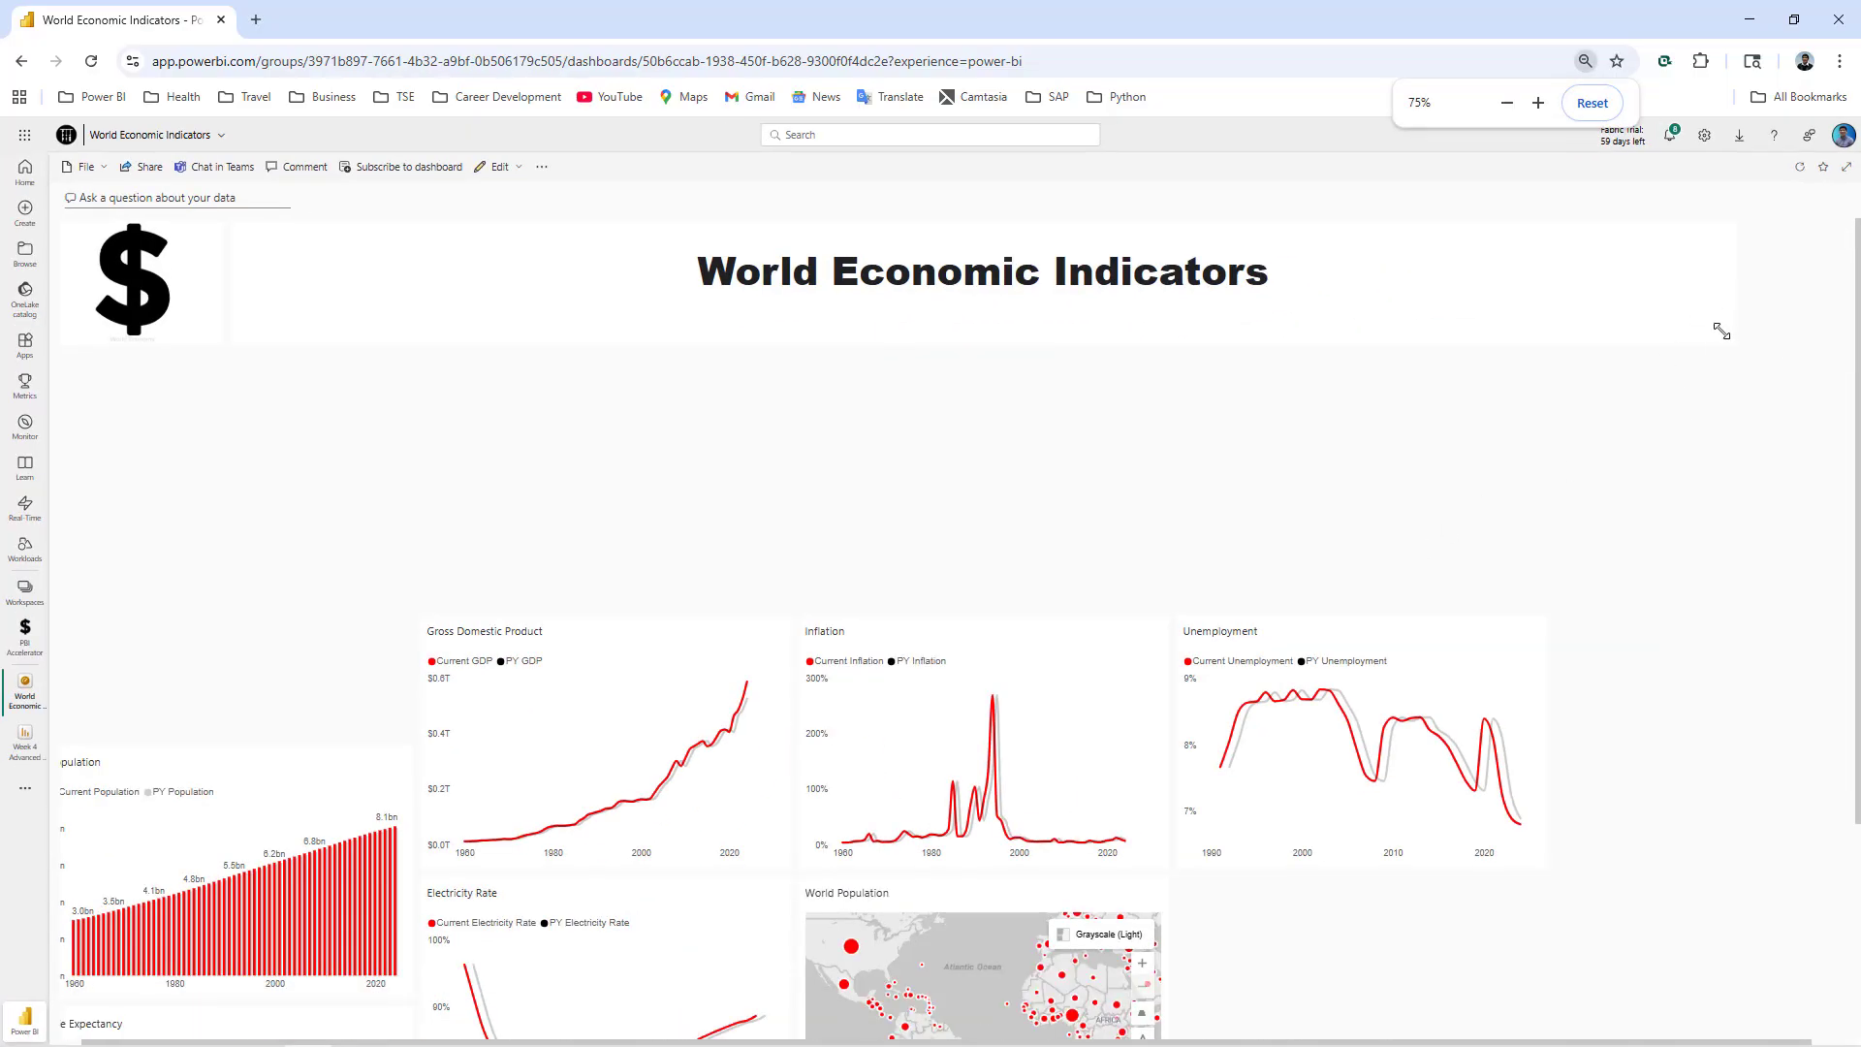
{"action": "left_click_drag", "start_coordinate": [1592, 336], "coordinate": [1549, 322]}
- Arrange the tiles below the title in two rows: Population, Gross Domestic Product, Inflation, Unemployment above Electricity Rate, Life Expectancy, World Population
{"action": "left_click_drag", "start_coordinate": [270, 795], "coordinate": [271, 416]}
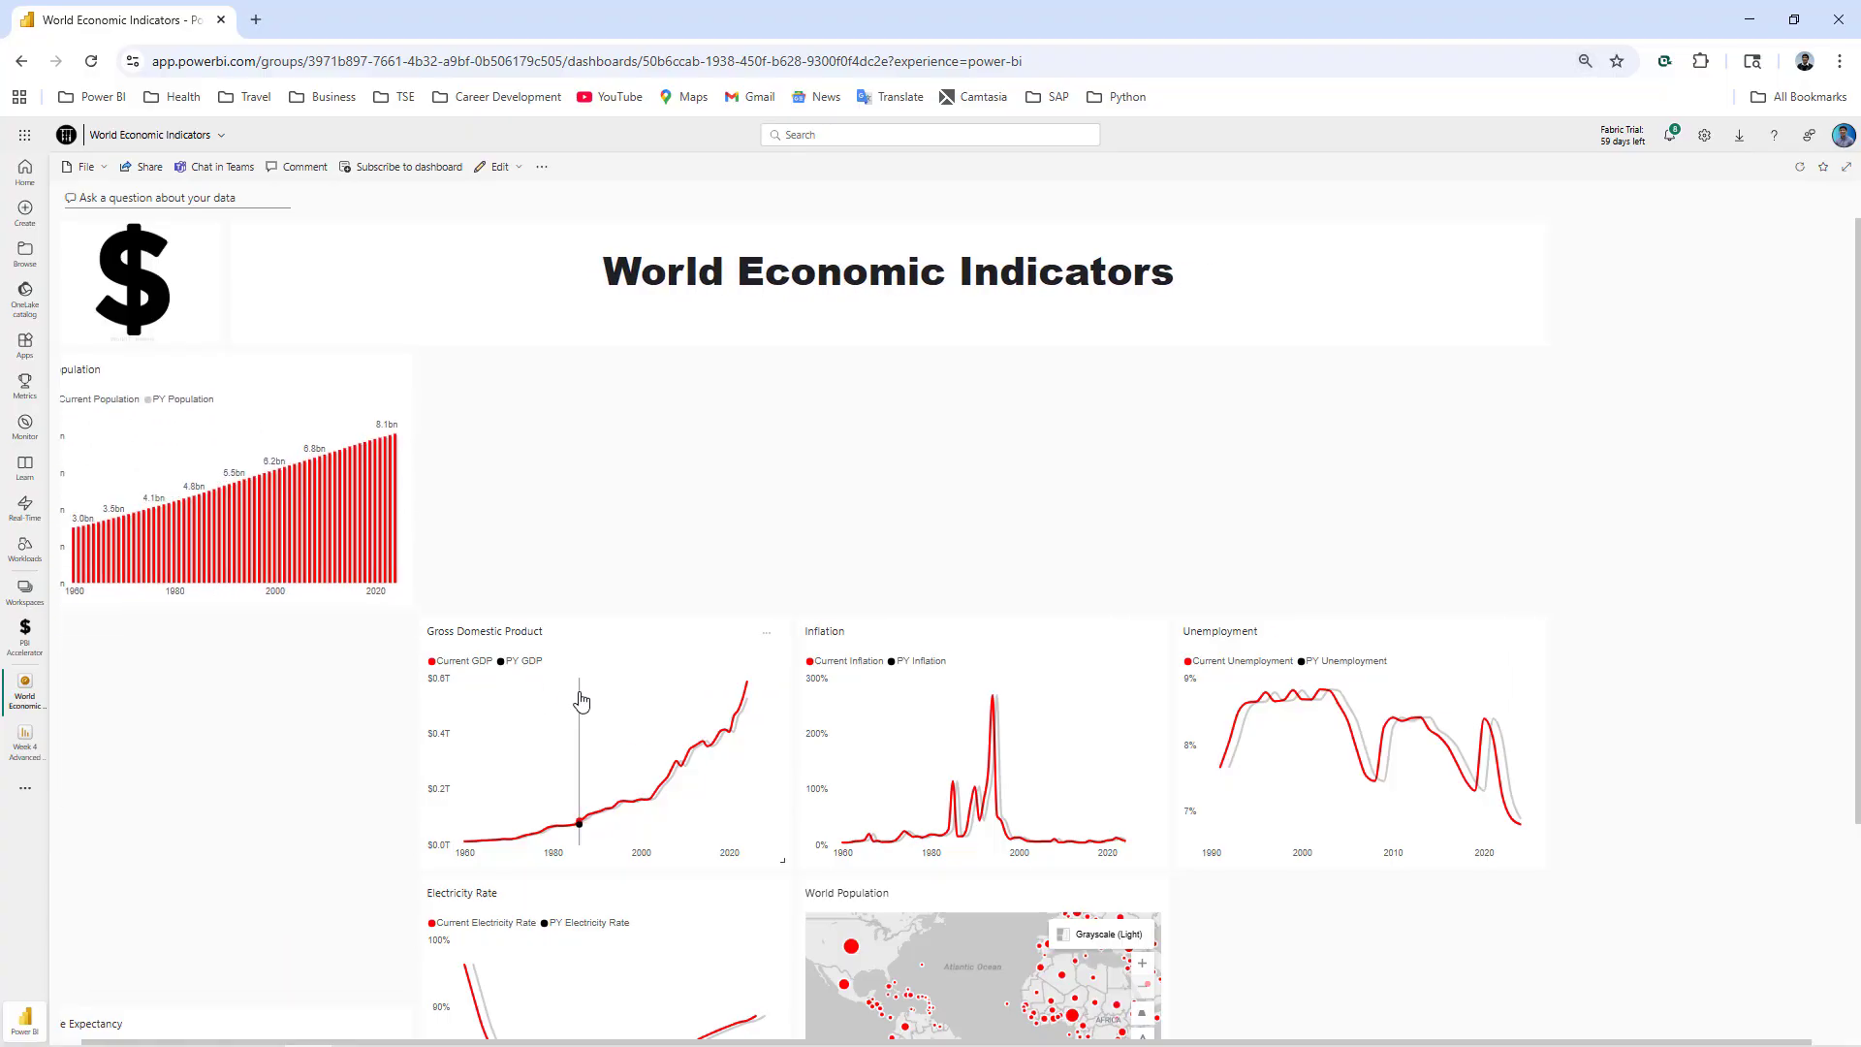
{"action": "left_click_drag", "start_coordinate": [581, 692], "coordinate": [572, 451]}
{"action": "left_click_drag", "start_coordinate": [919, 669], "coordinate": [911, 444]}
{"action": "left_click_drag", "start_coordinate": [1243, 663], "coordinate": [1236, 408]}
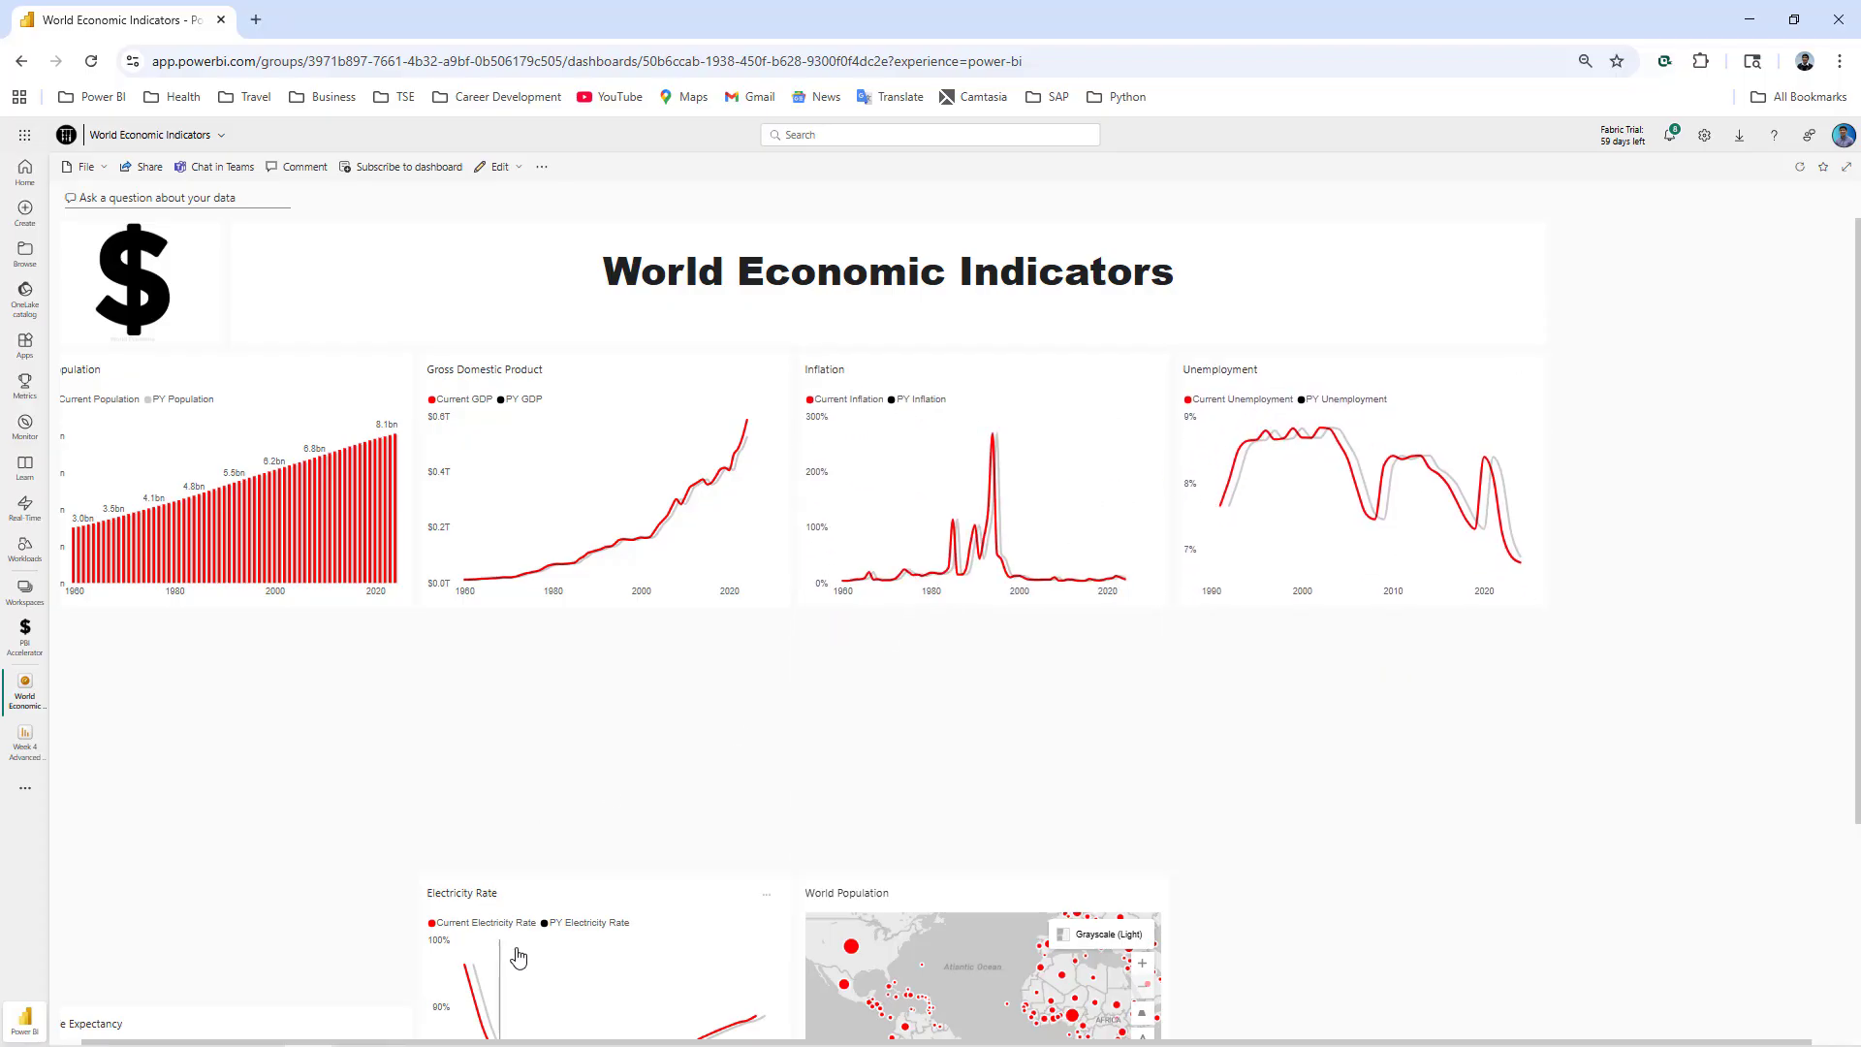
{"action": "left_click_drag", "start_coordinate": [510, 908], "coordinate": [191, 689]}
{"action": "left_click_drag", "start_coordinate": [310, 1024], "coordinate": [707, 561]}
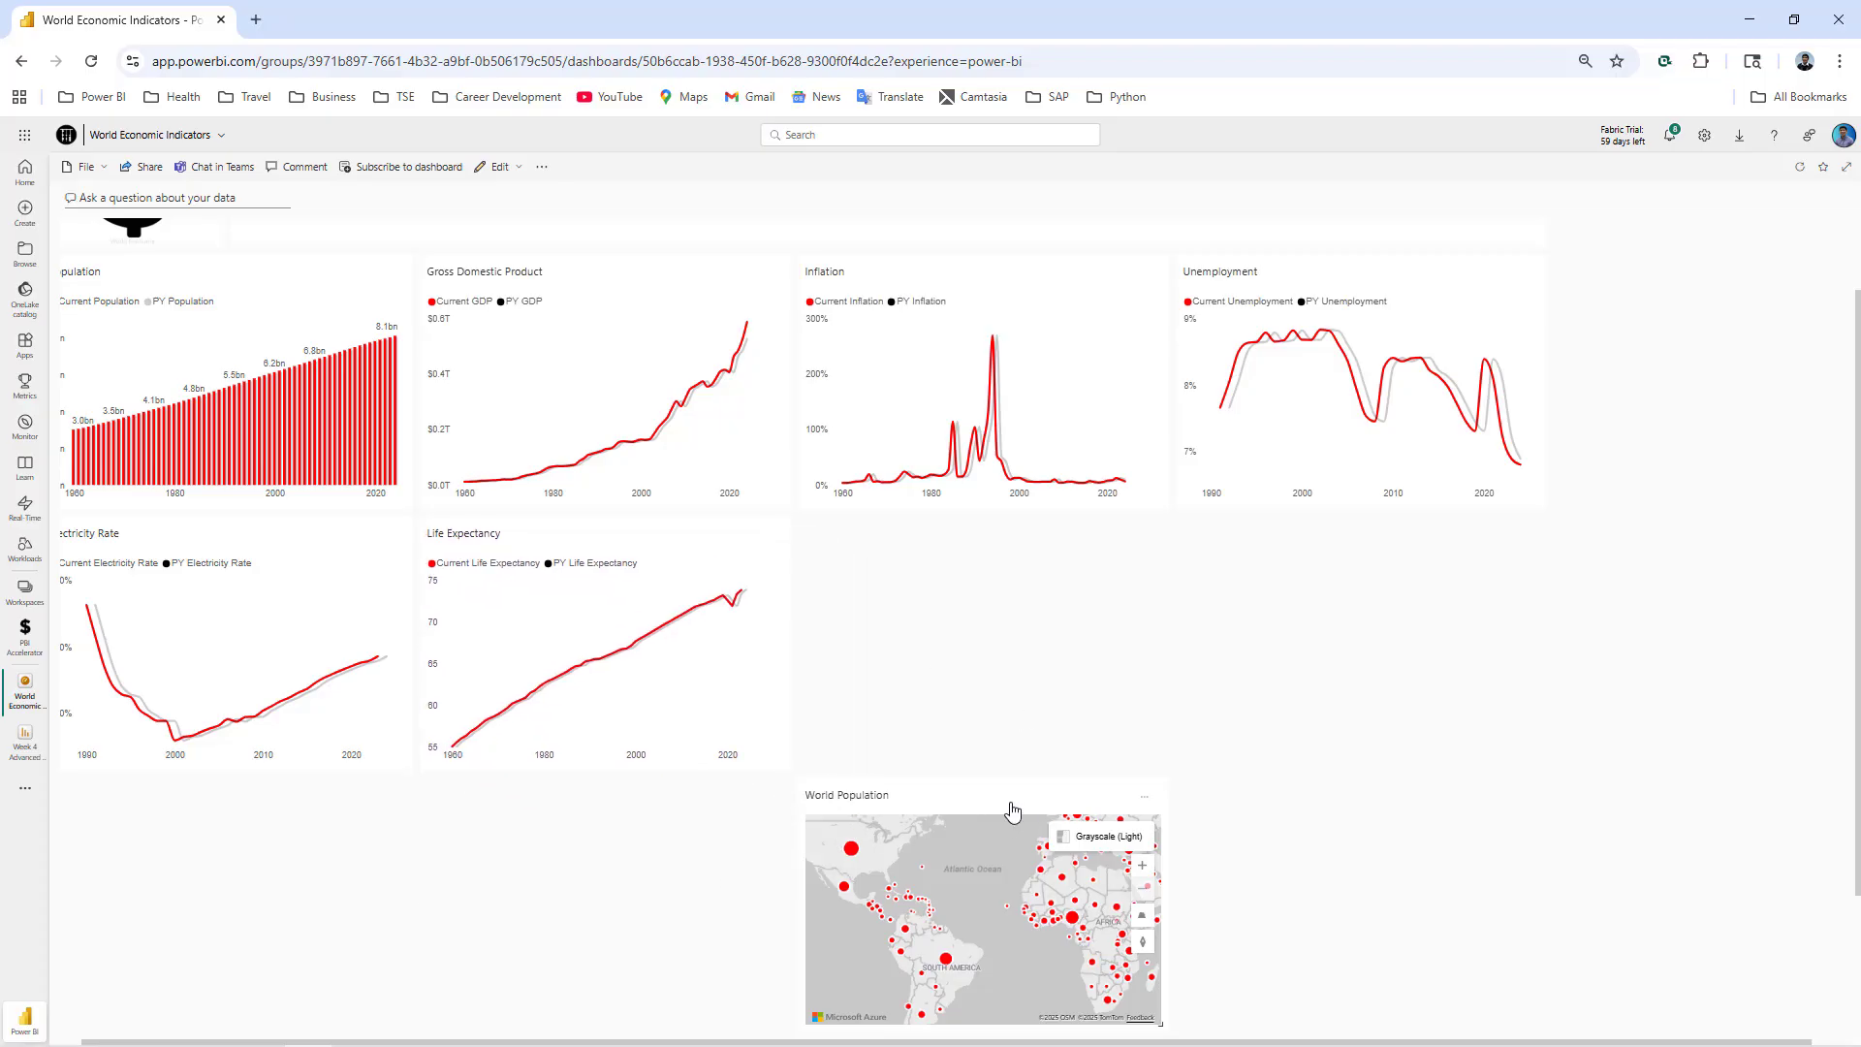
{"action": "left_click_drag", "start_coordinate": [1009, 811], "coordinate": [1027, 665]}
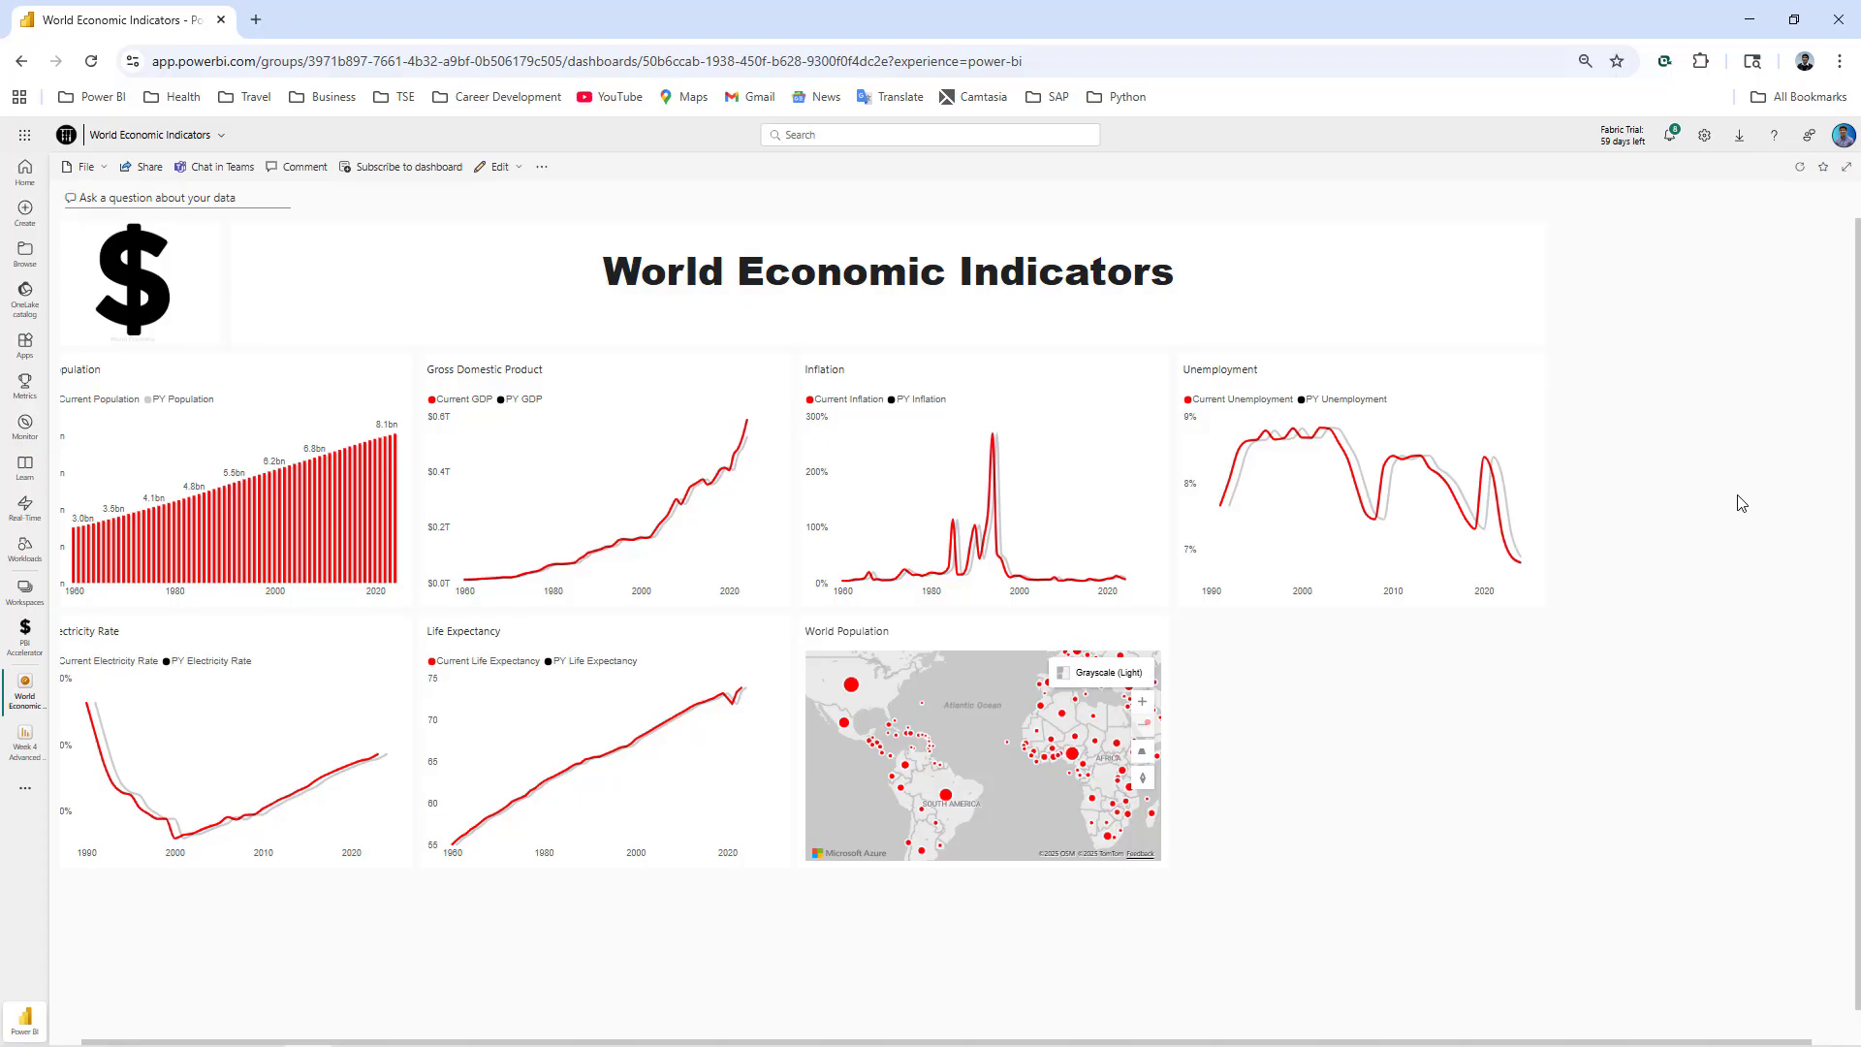
- View the dashboard in full screen and check the remaining dashboard requirements on the assignment page
{"action": "left_click", "coordinate": [1846, 167]}
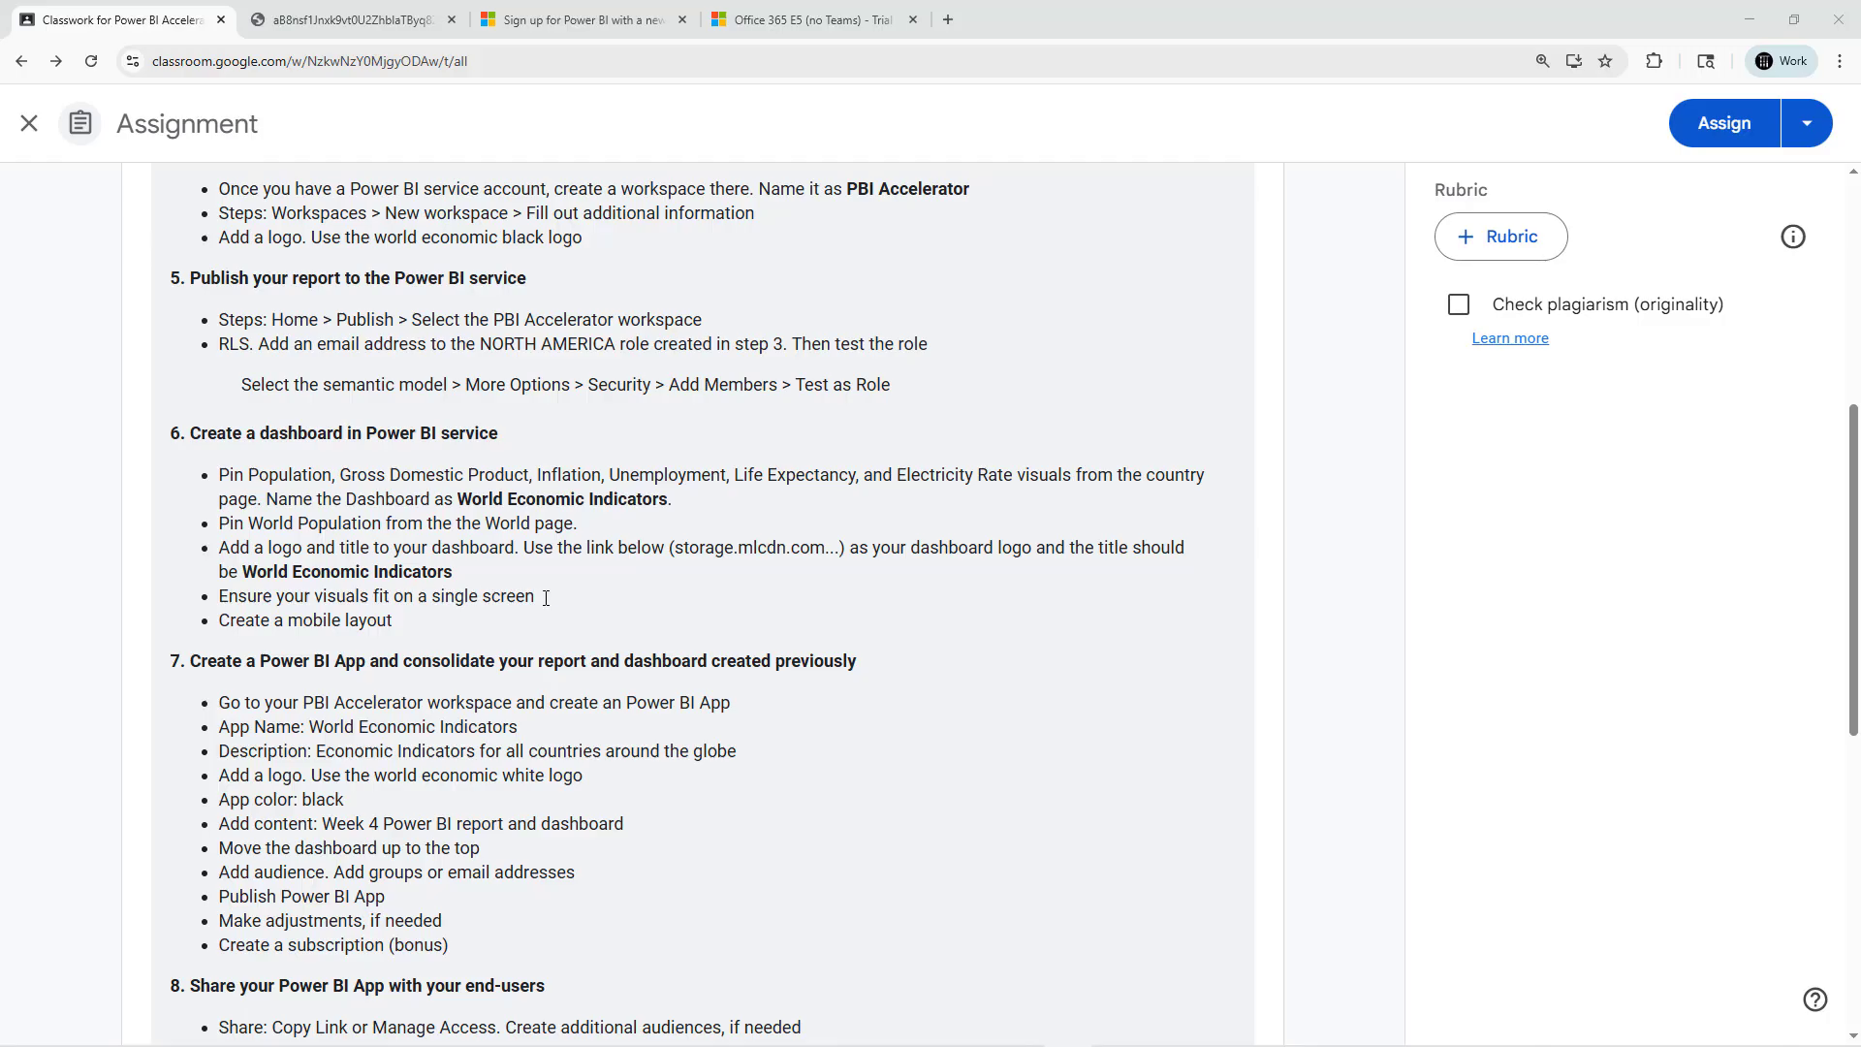
{"action": "left_click", "coordinate": [419, 623]}
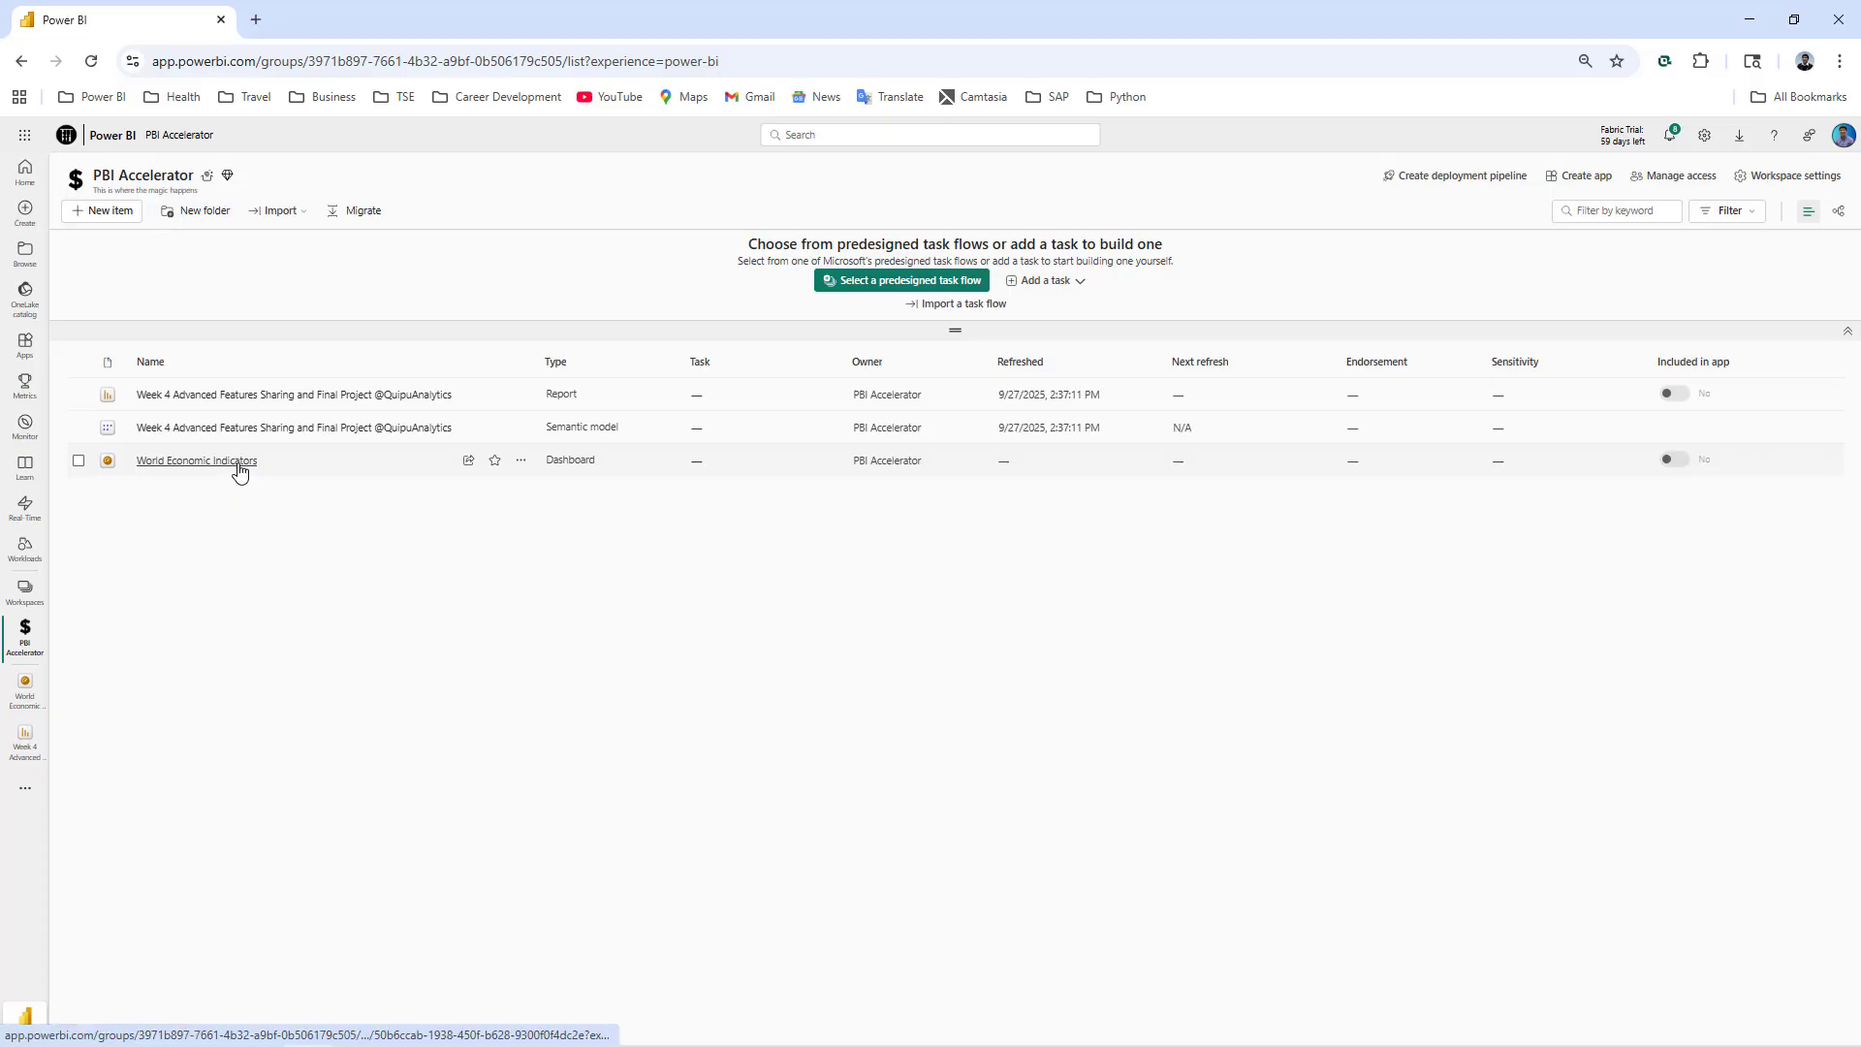
- Open the World Economic Indicators dashboard from the PBI Accelerator workspace and start editing its mobile layout
{"action": "left_click", "coordinate": [239, 465]}
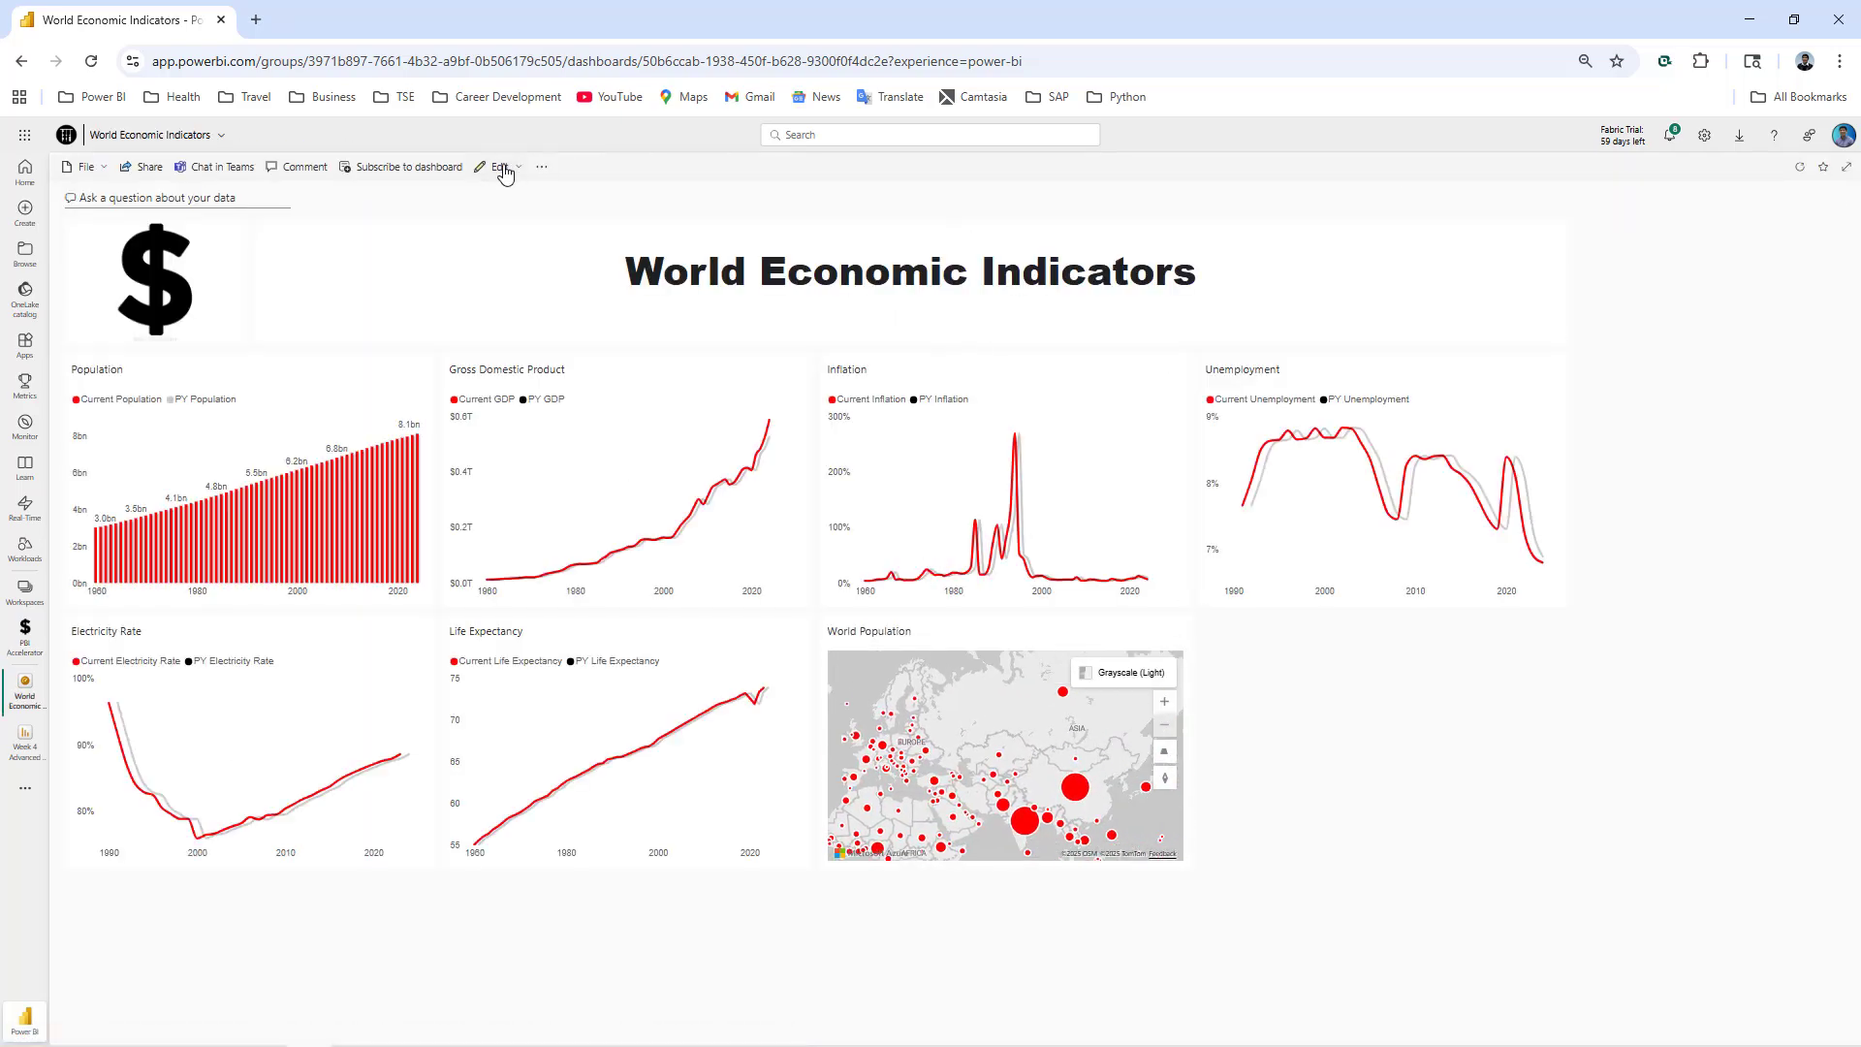
{"action": "left_click", "coordinate": [516, 175]}
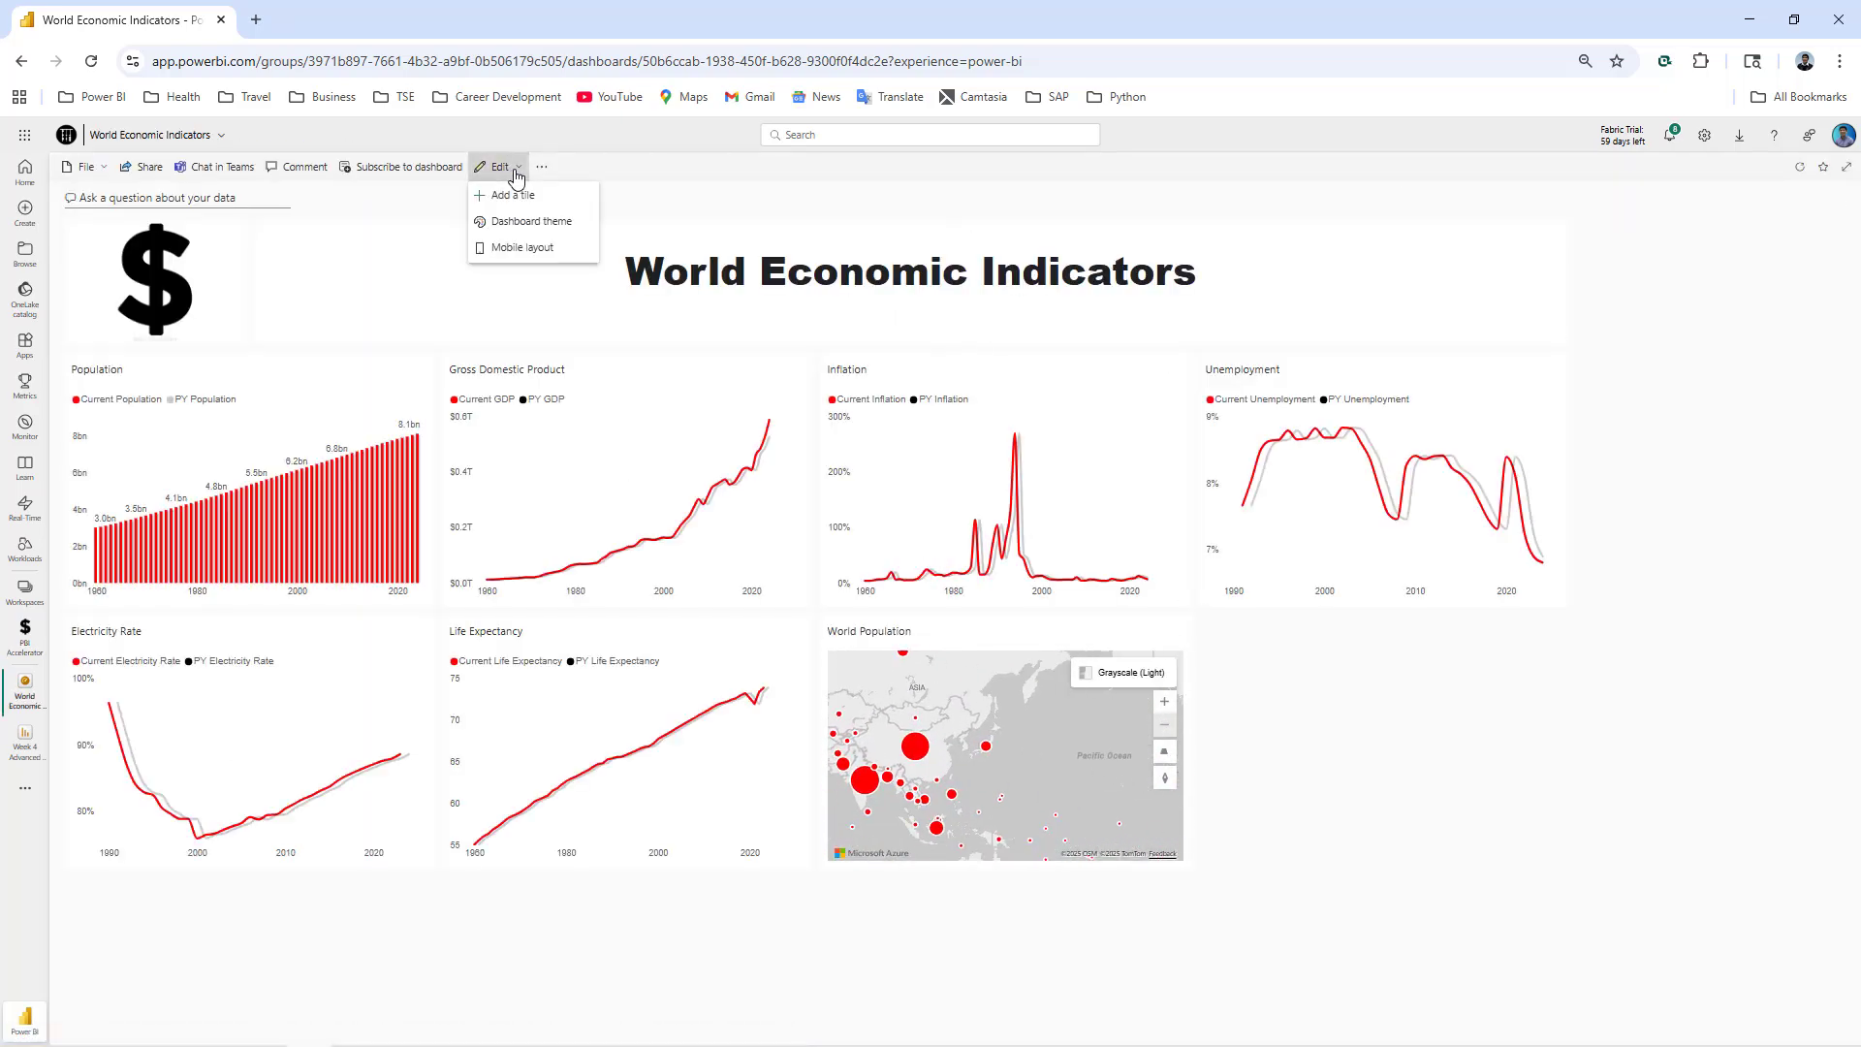
{"action": "left_click", "coordinate": [536, 254]}
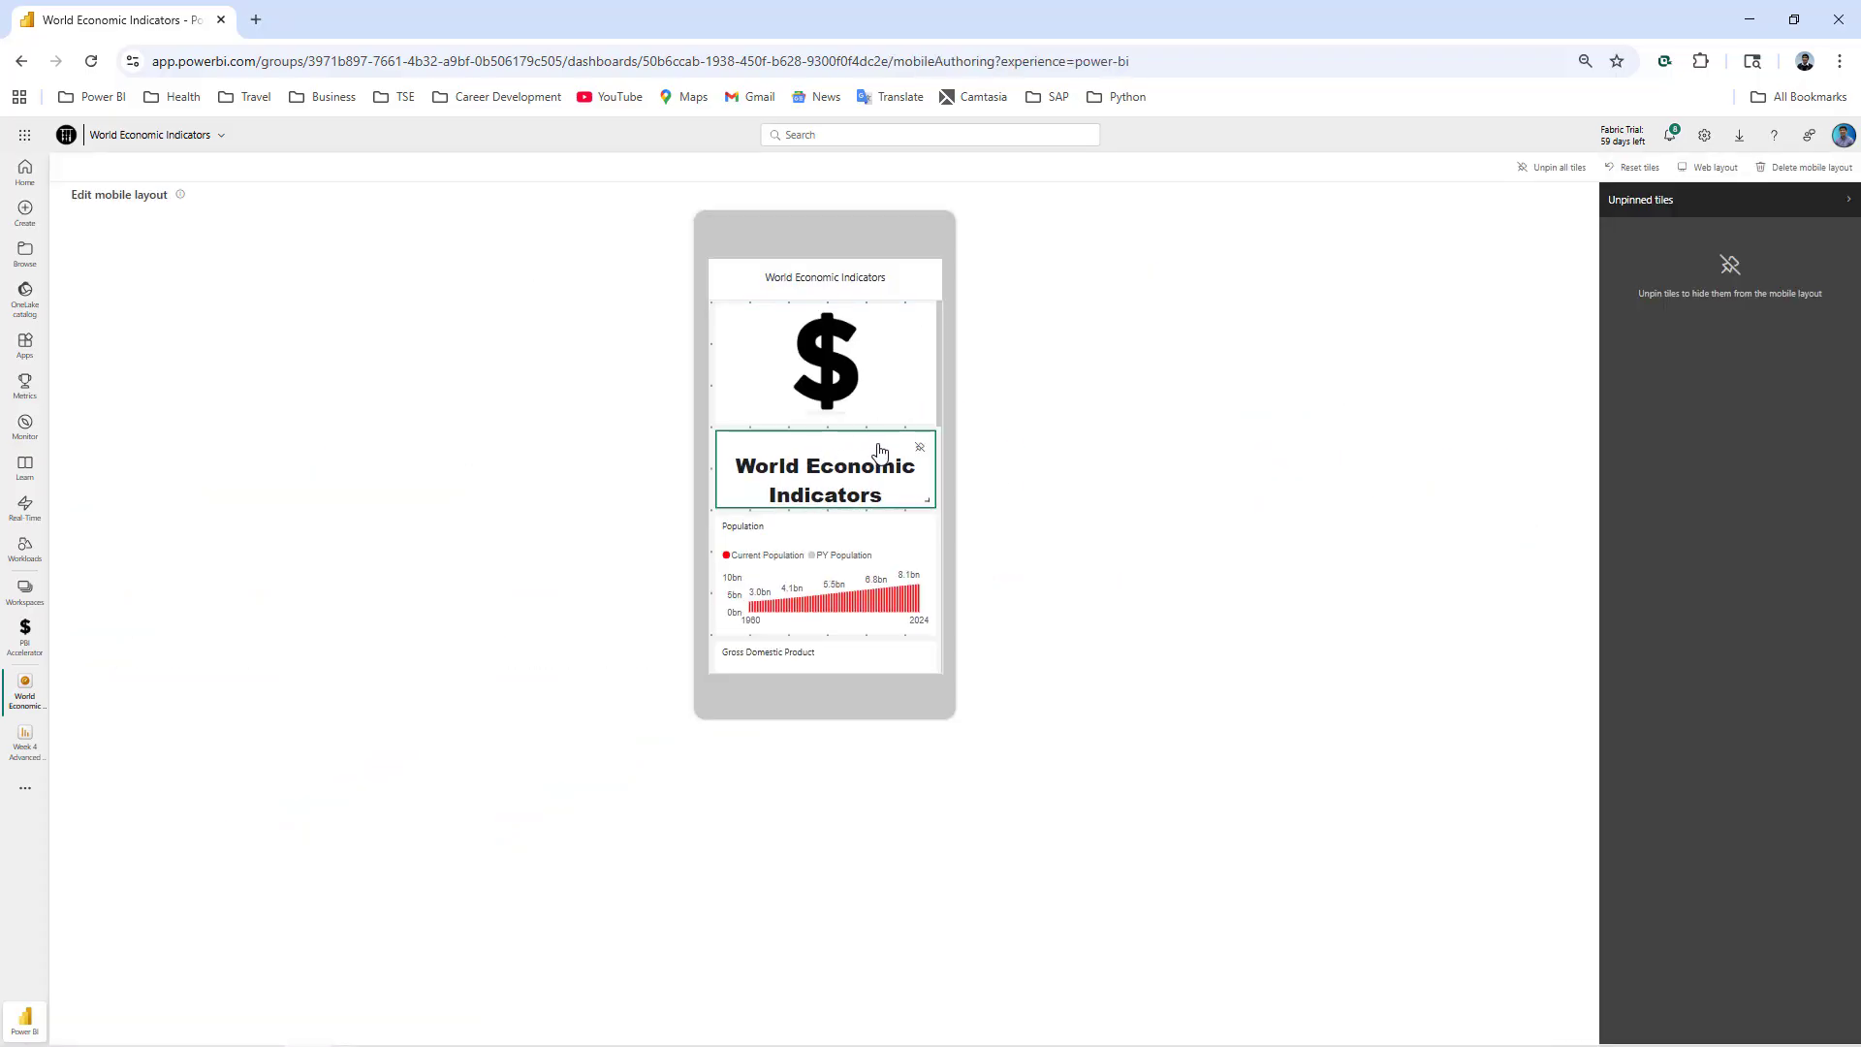
- Shrink the logo tile in the mobile layout, fit the title tile beside it at matching height above Population, and return to the web layout
{"action": "scroll", "coordinate": [878, 454], "scroll_direction": "down", "scroll_amount": 5}
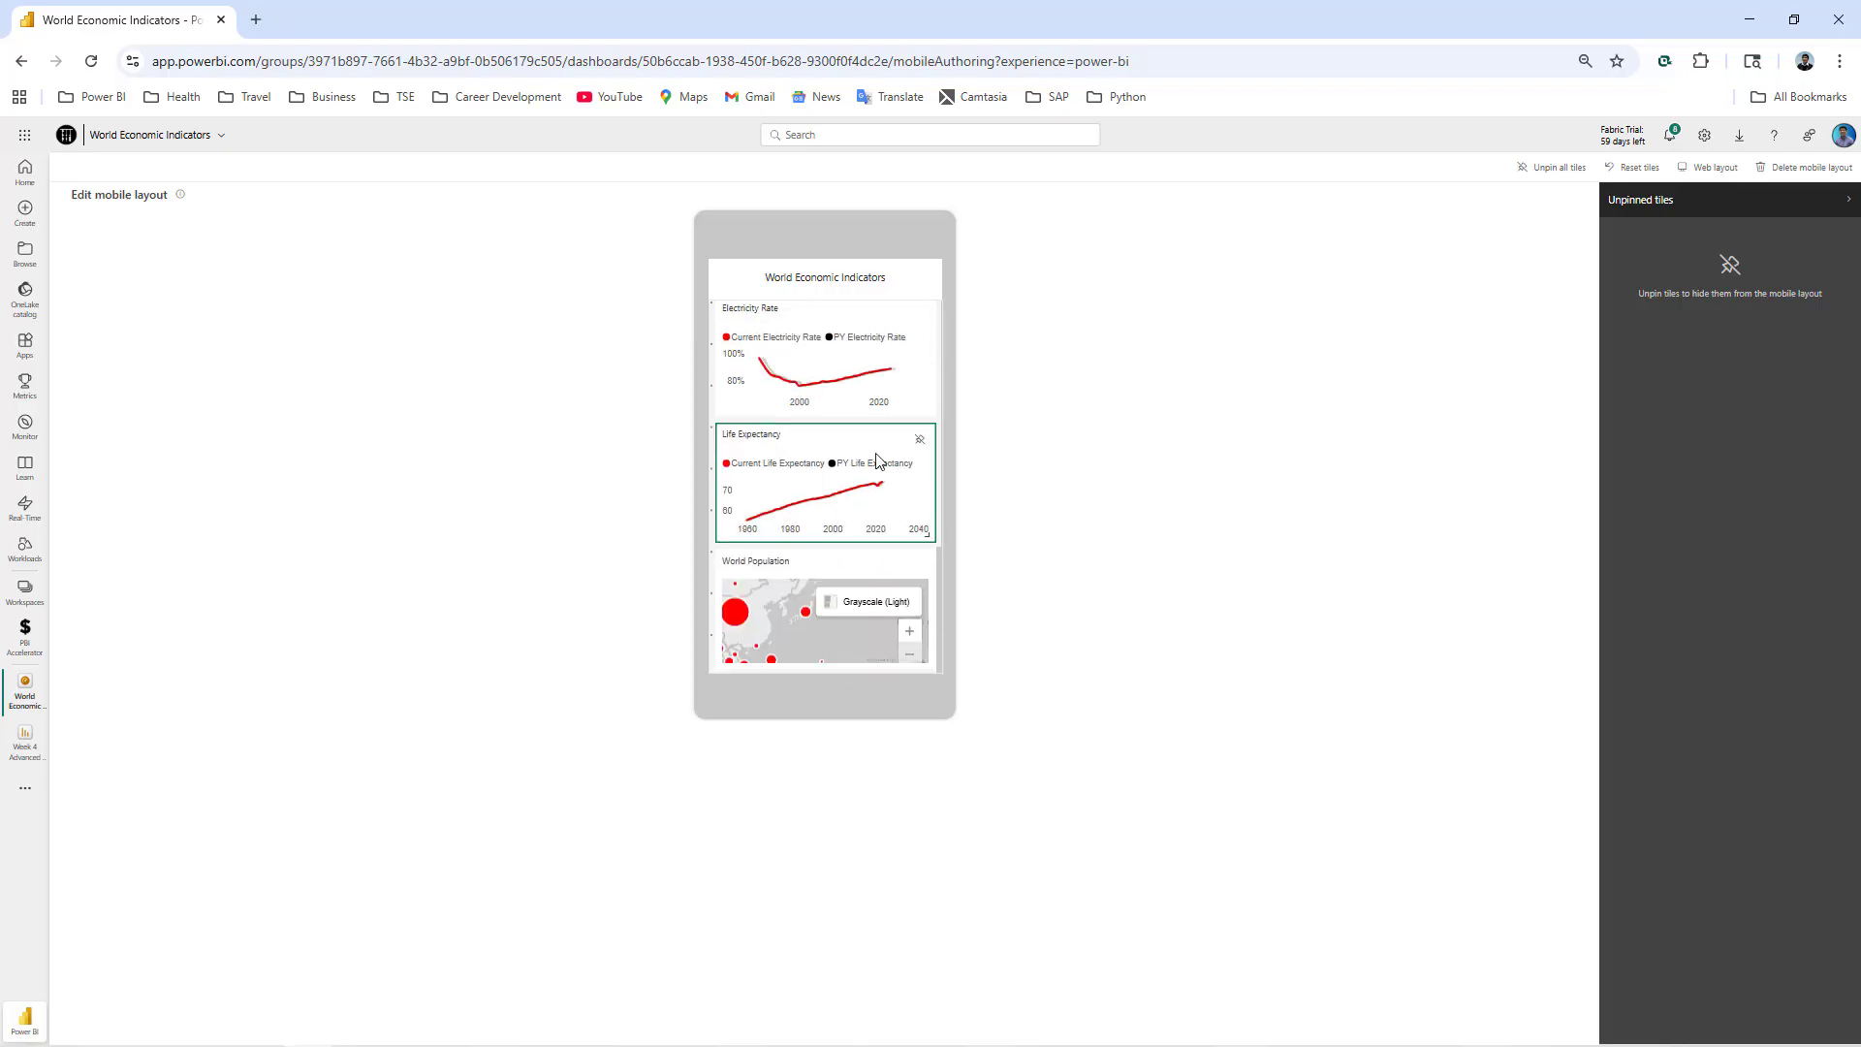
{"action": "scroll", "coordinate": [877, 460], "scroll_direction": "up", "scroll_amount": 5}
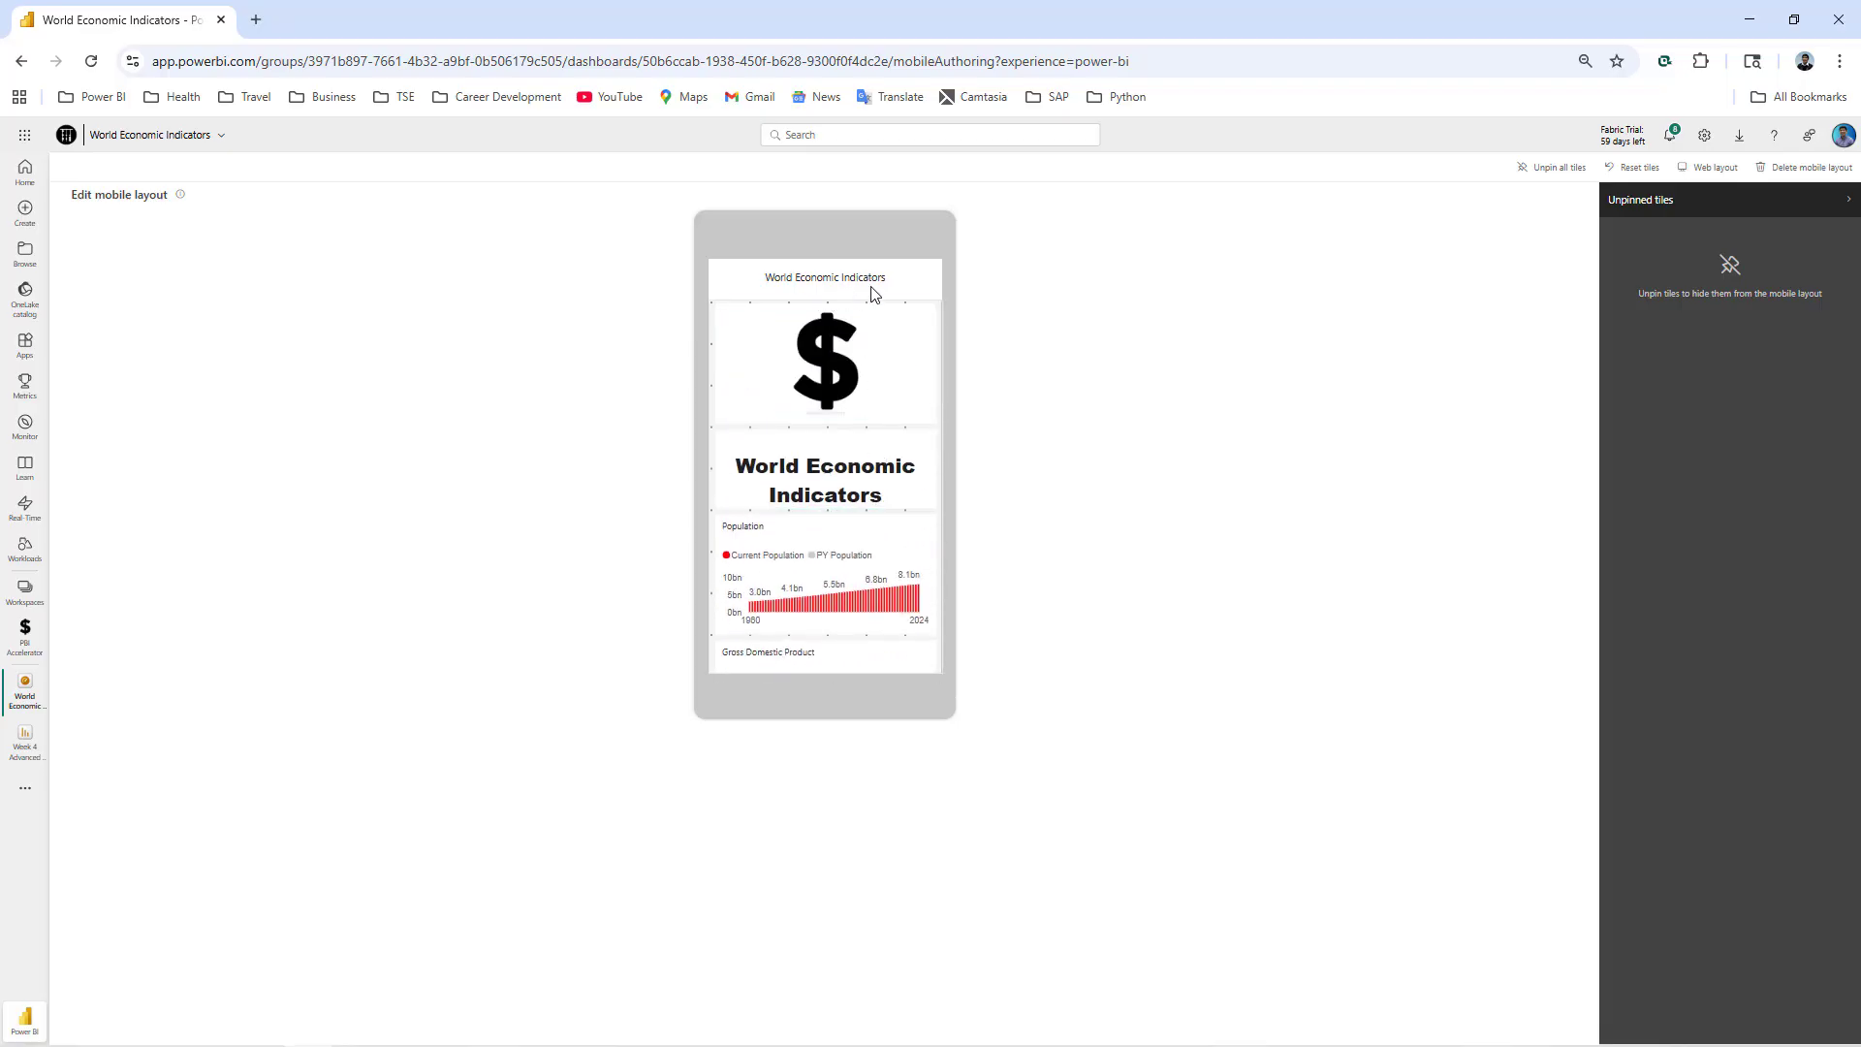
{"action": "left_click_drag", "start_coordinate": [926, 419], "coordinate": [765, 339]}
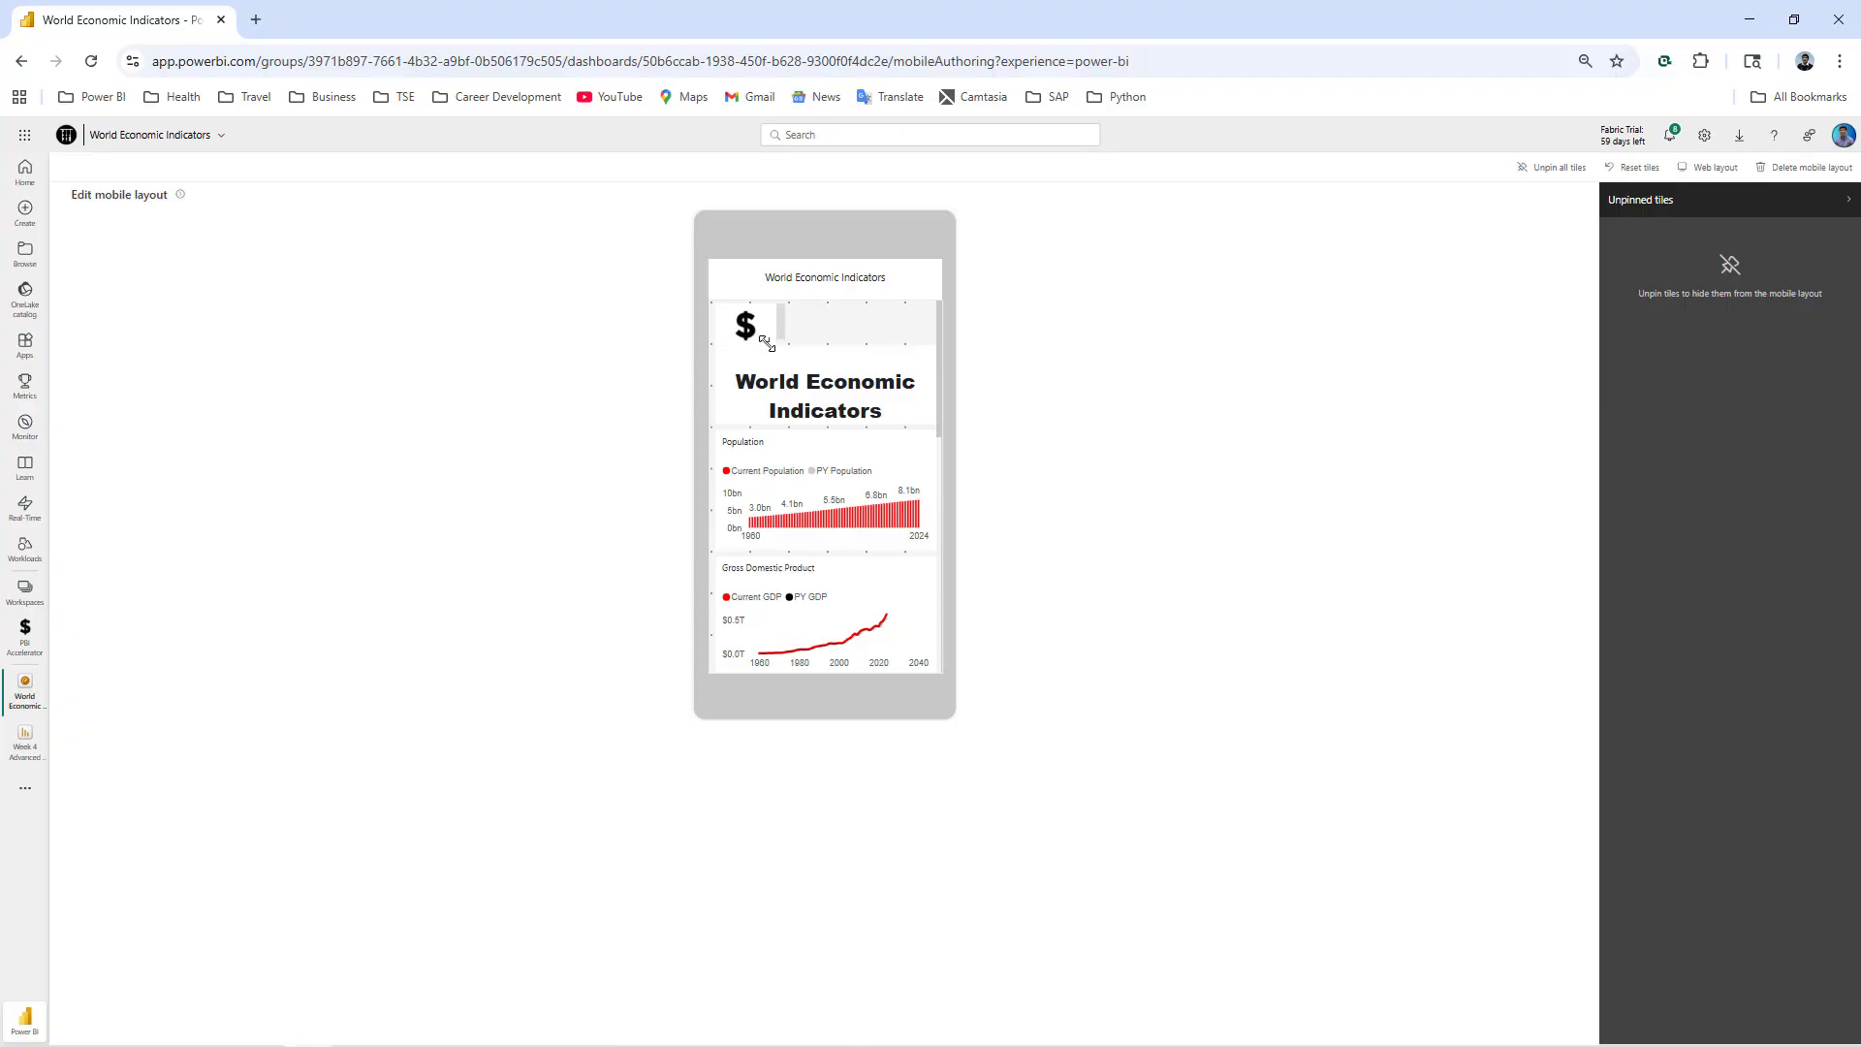
{"action": "left_click_drag", "start_coordinate": [902, 414], "coordinate": [937, 384]}
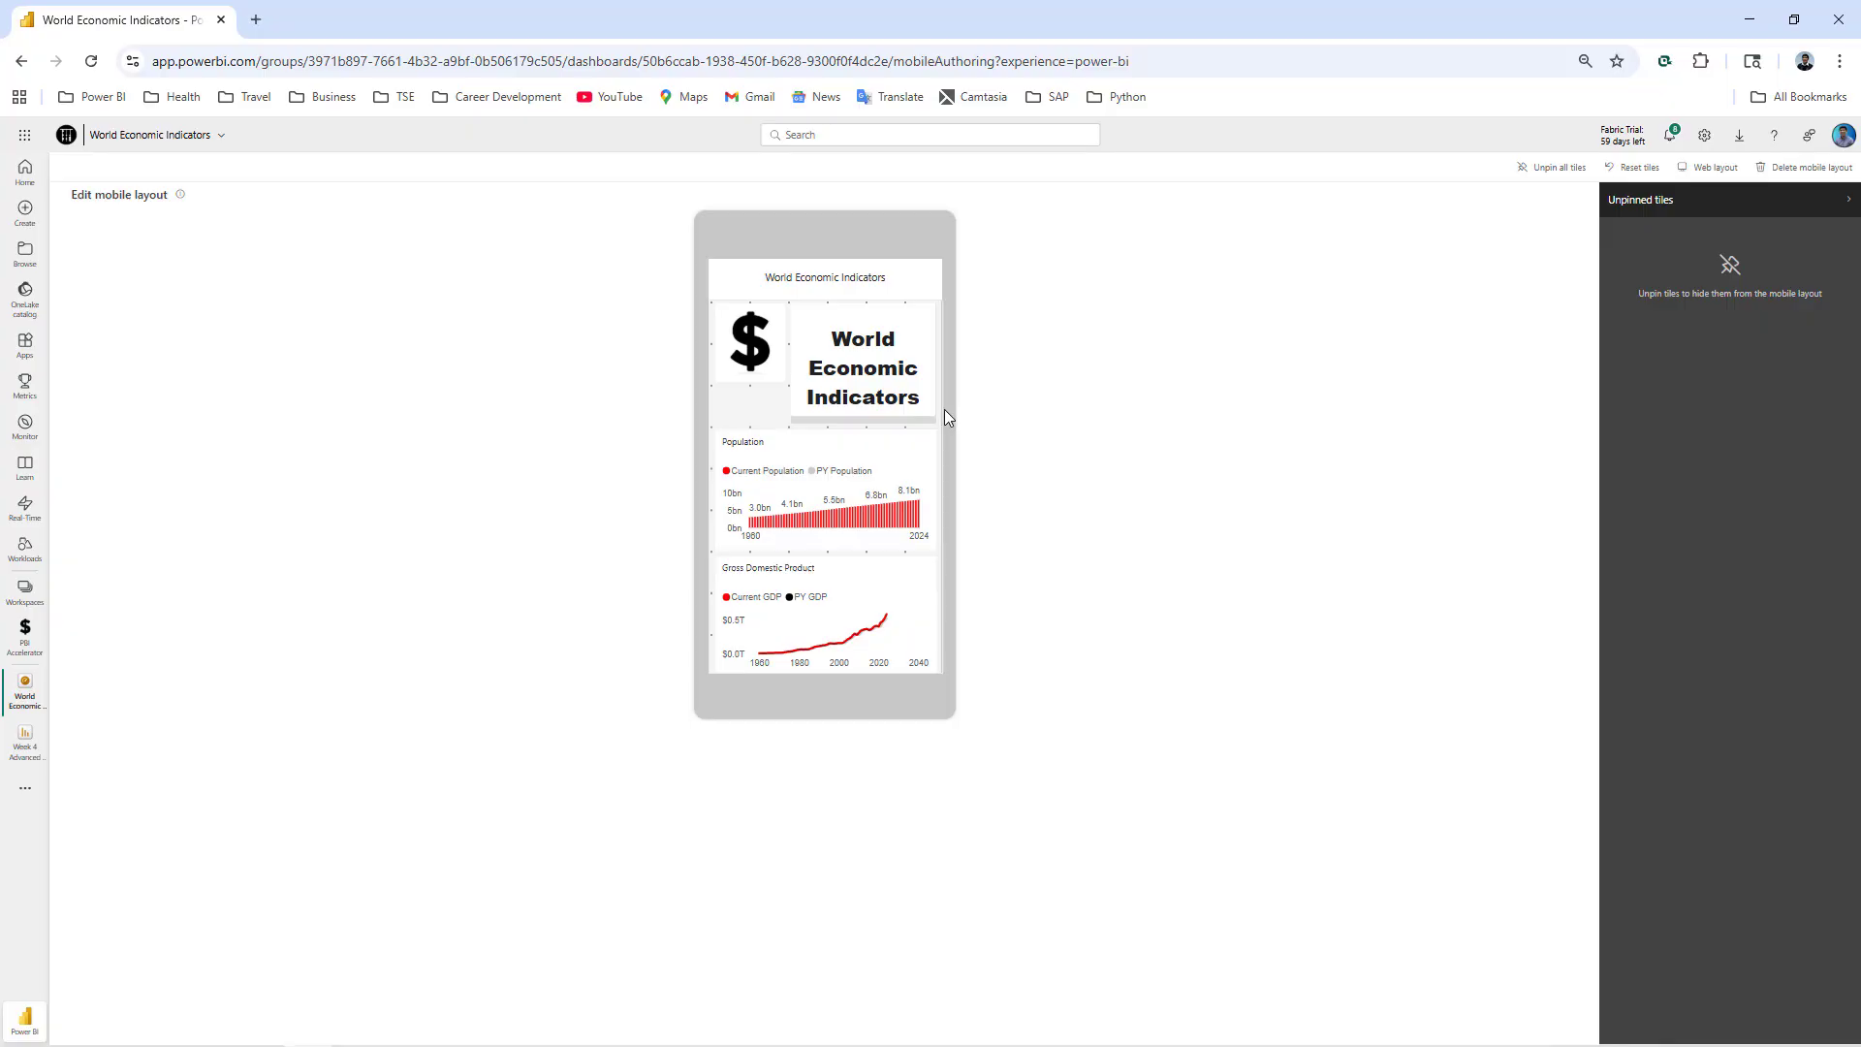
{"action": "left_click_drag", "start_coordinate": [778, 380], "coordinate": [784, 408]}
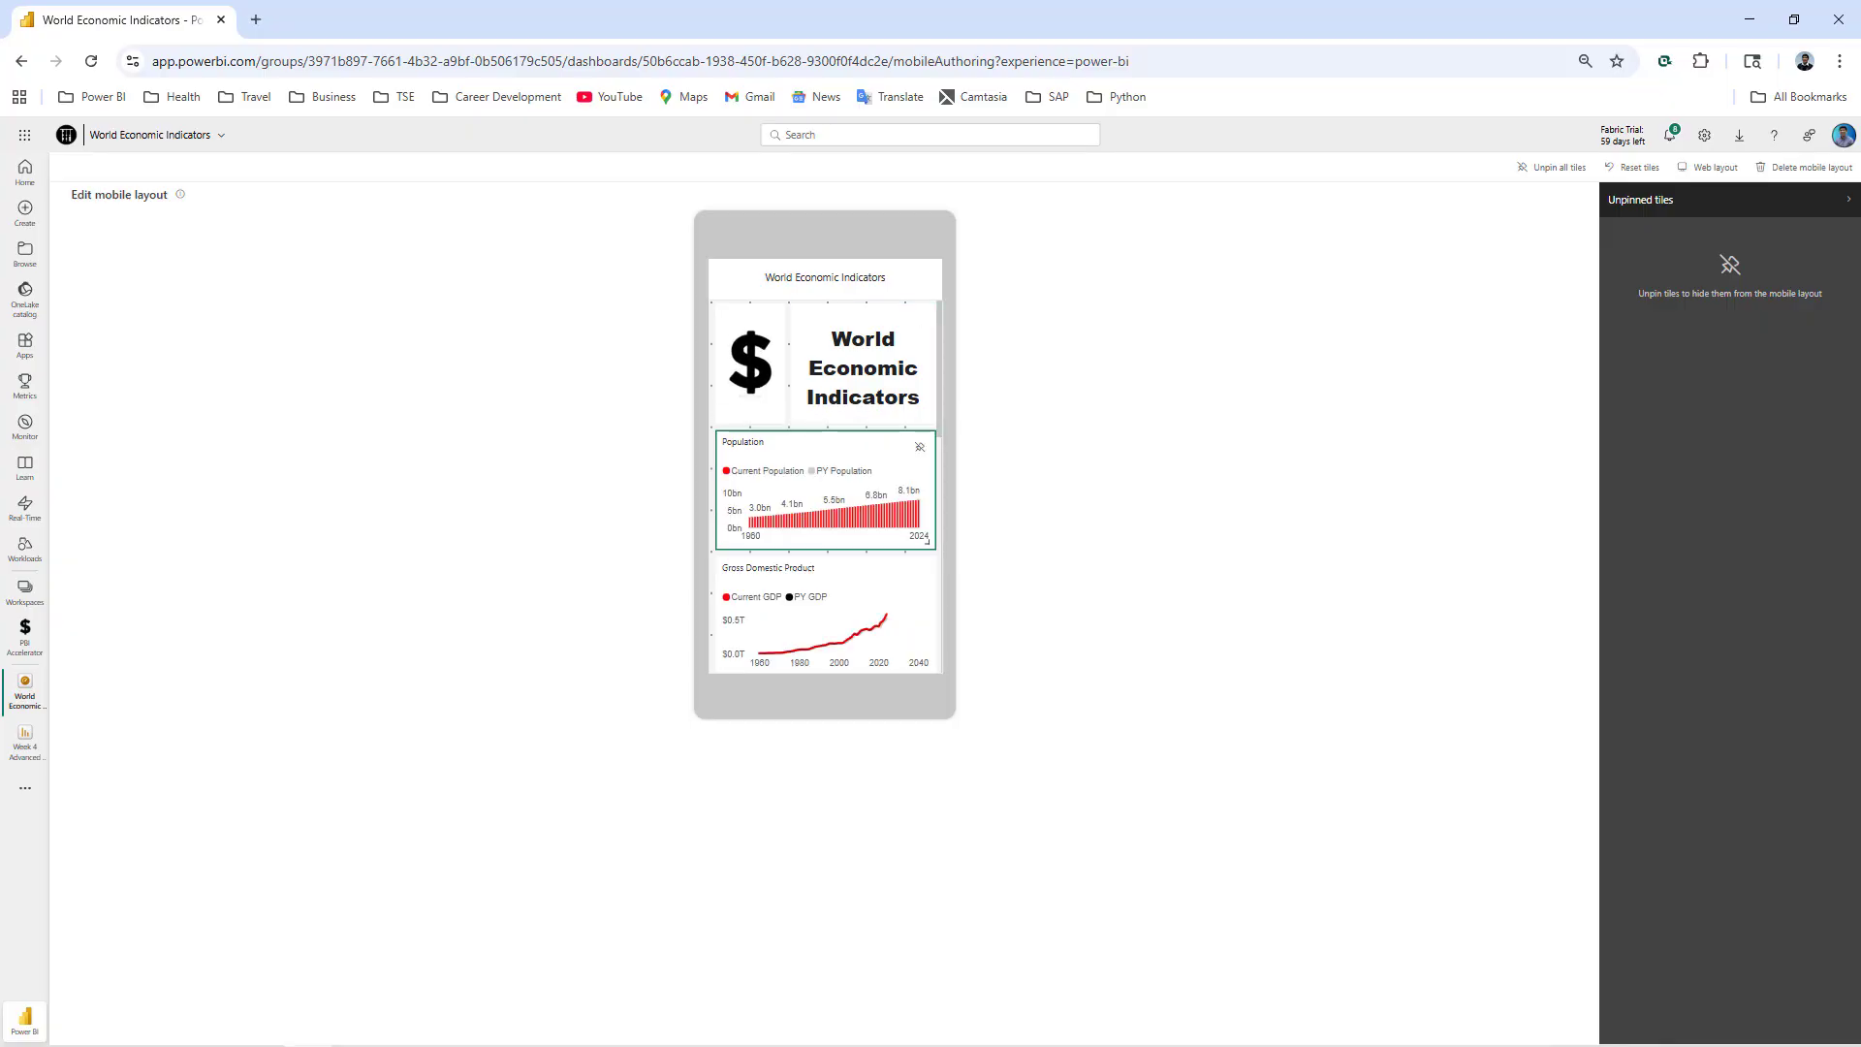
{"action": "left_click", "coordinate": [1709, 167]}
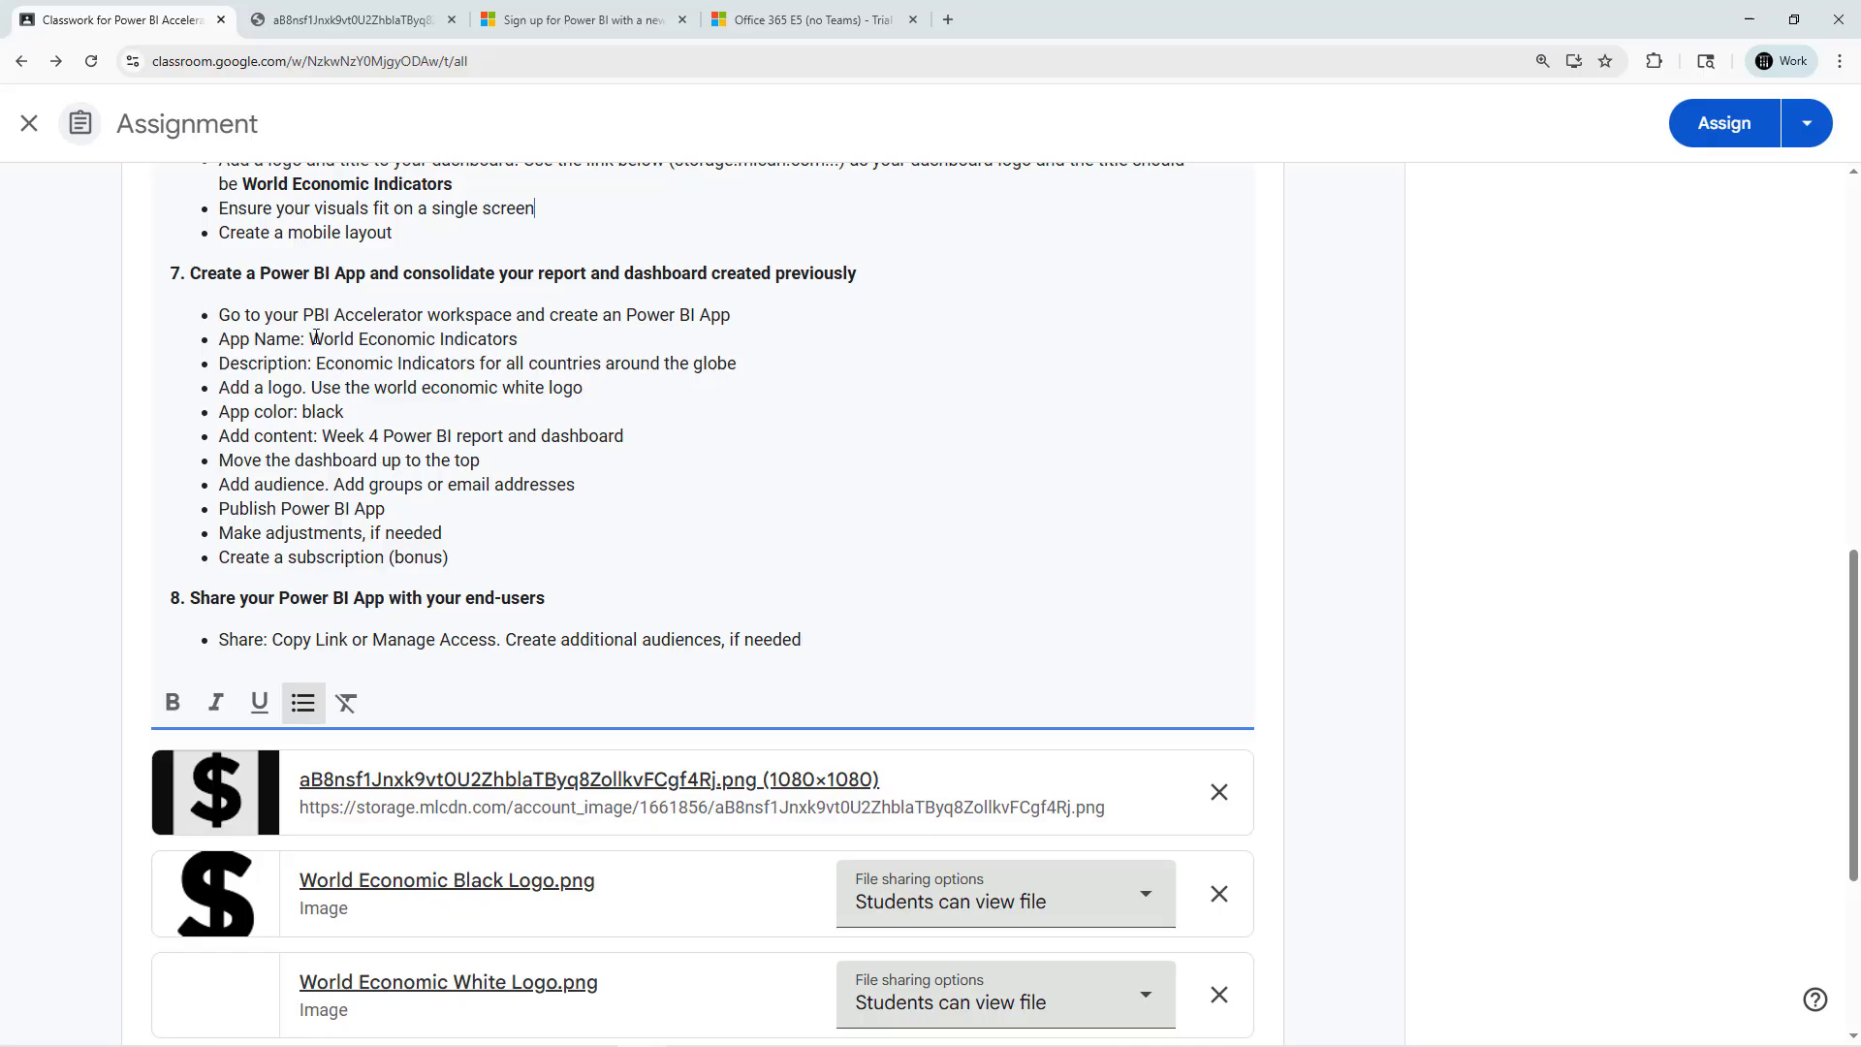
- Start creating an app from the PBI Accelerator workspace and name it World Economic Indicators, copying the name from the assignment page
{"action": "left_click_drag", "start_coordinate": [311, 339], "coordinate": [521, 339]}
{"action": "key", "text": "ctrl+c"}
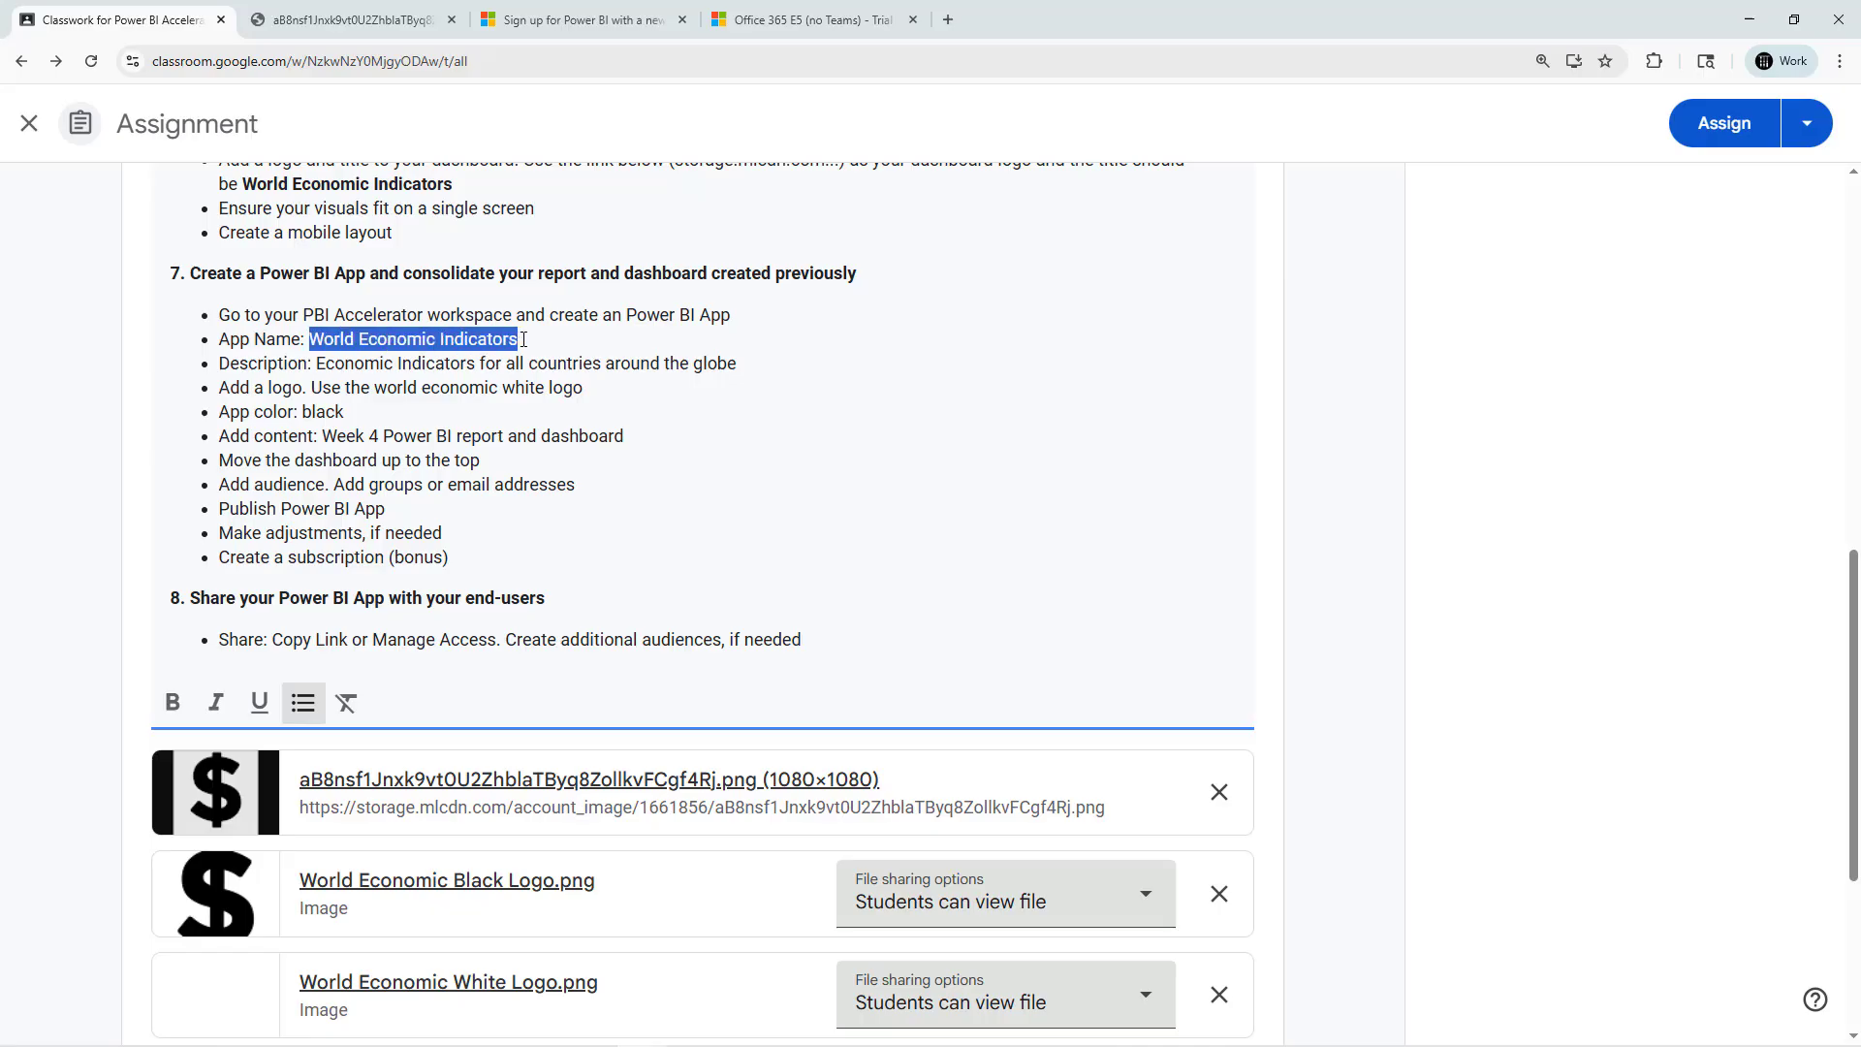
{"action": "left_click", "coordinate": [458, 385]}
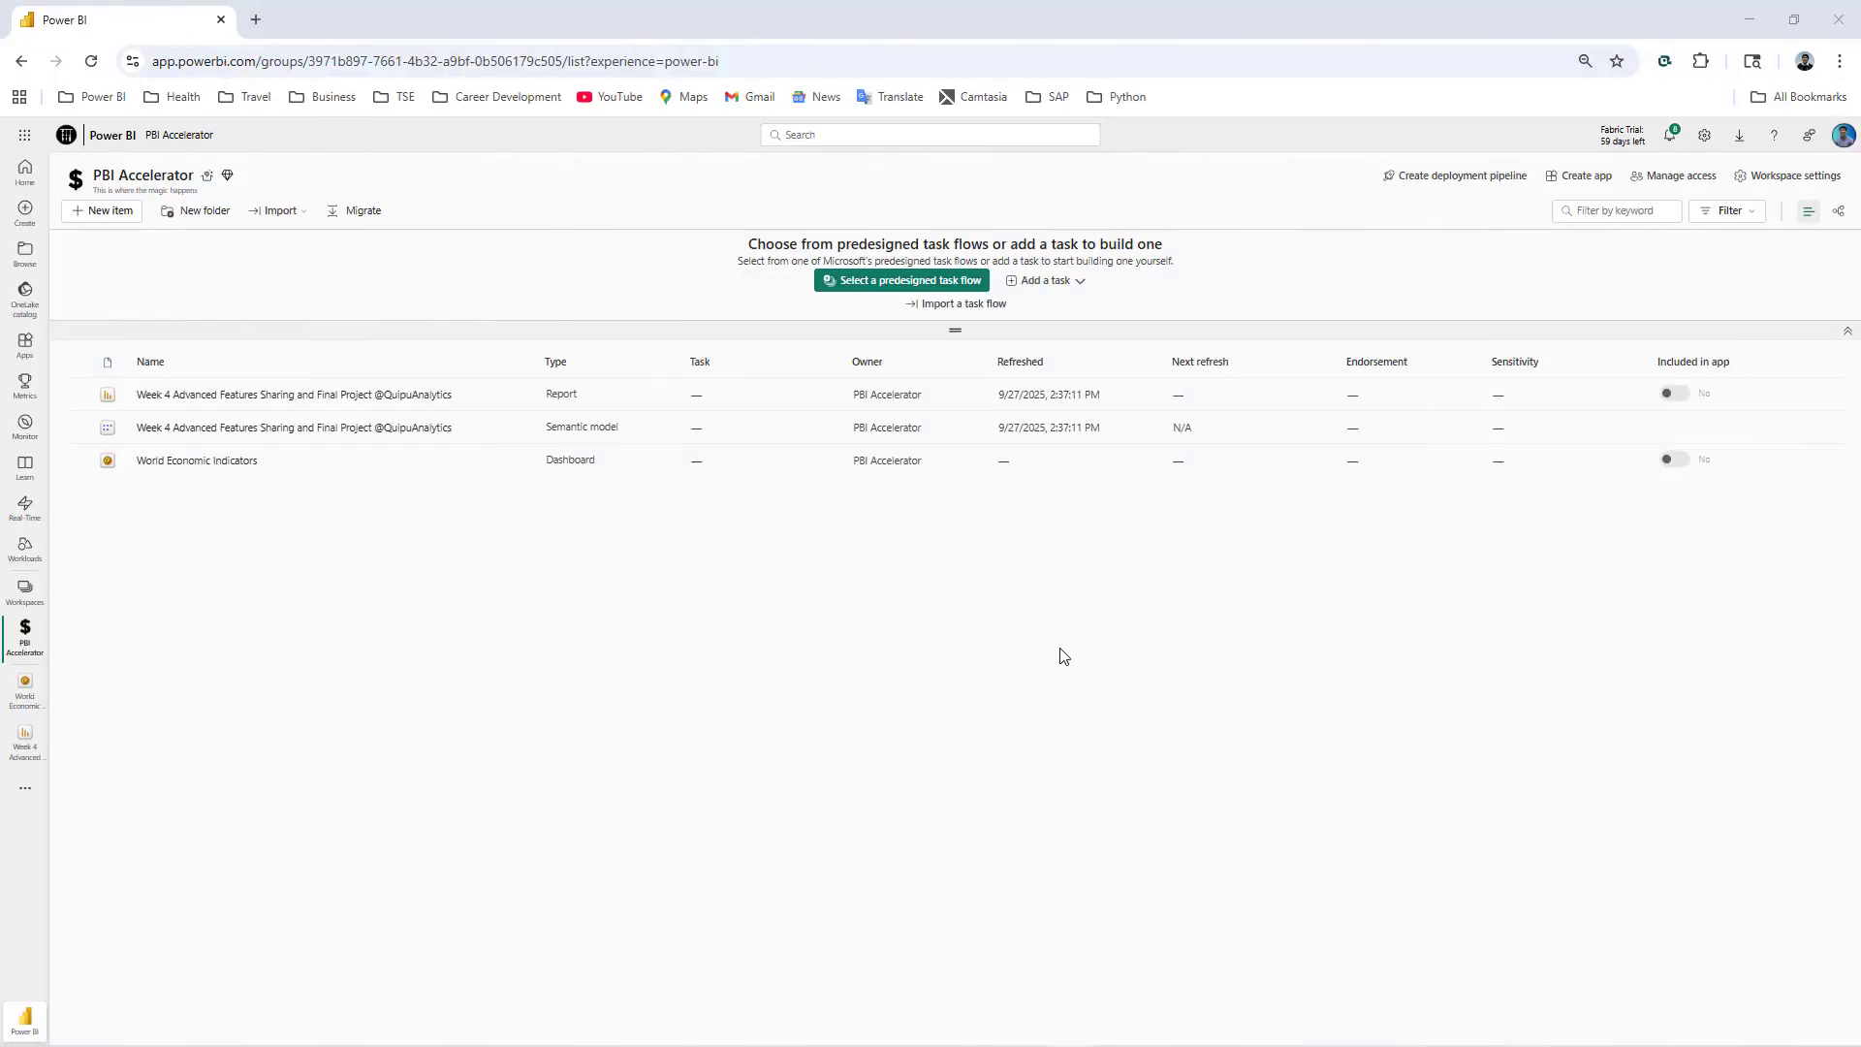
{"action": "left_click", "coordinate": [1593, 184]}
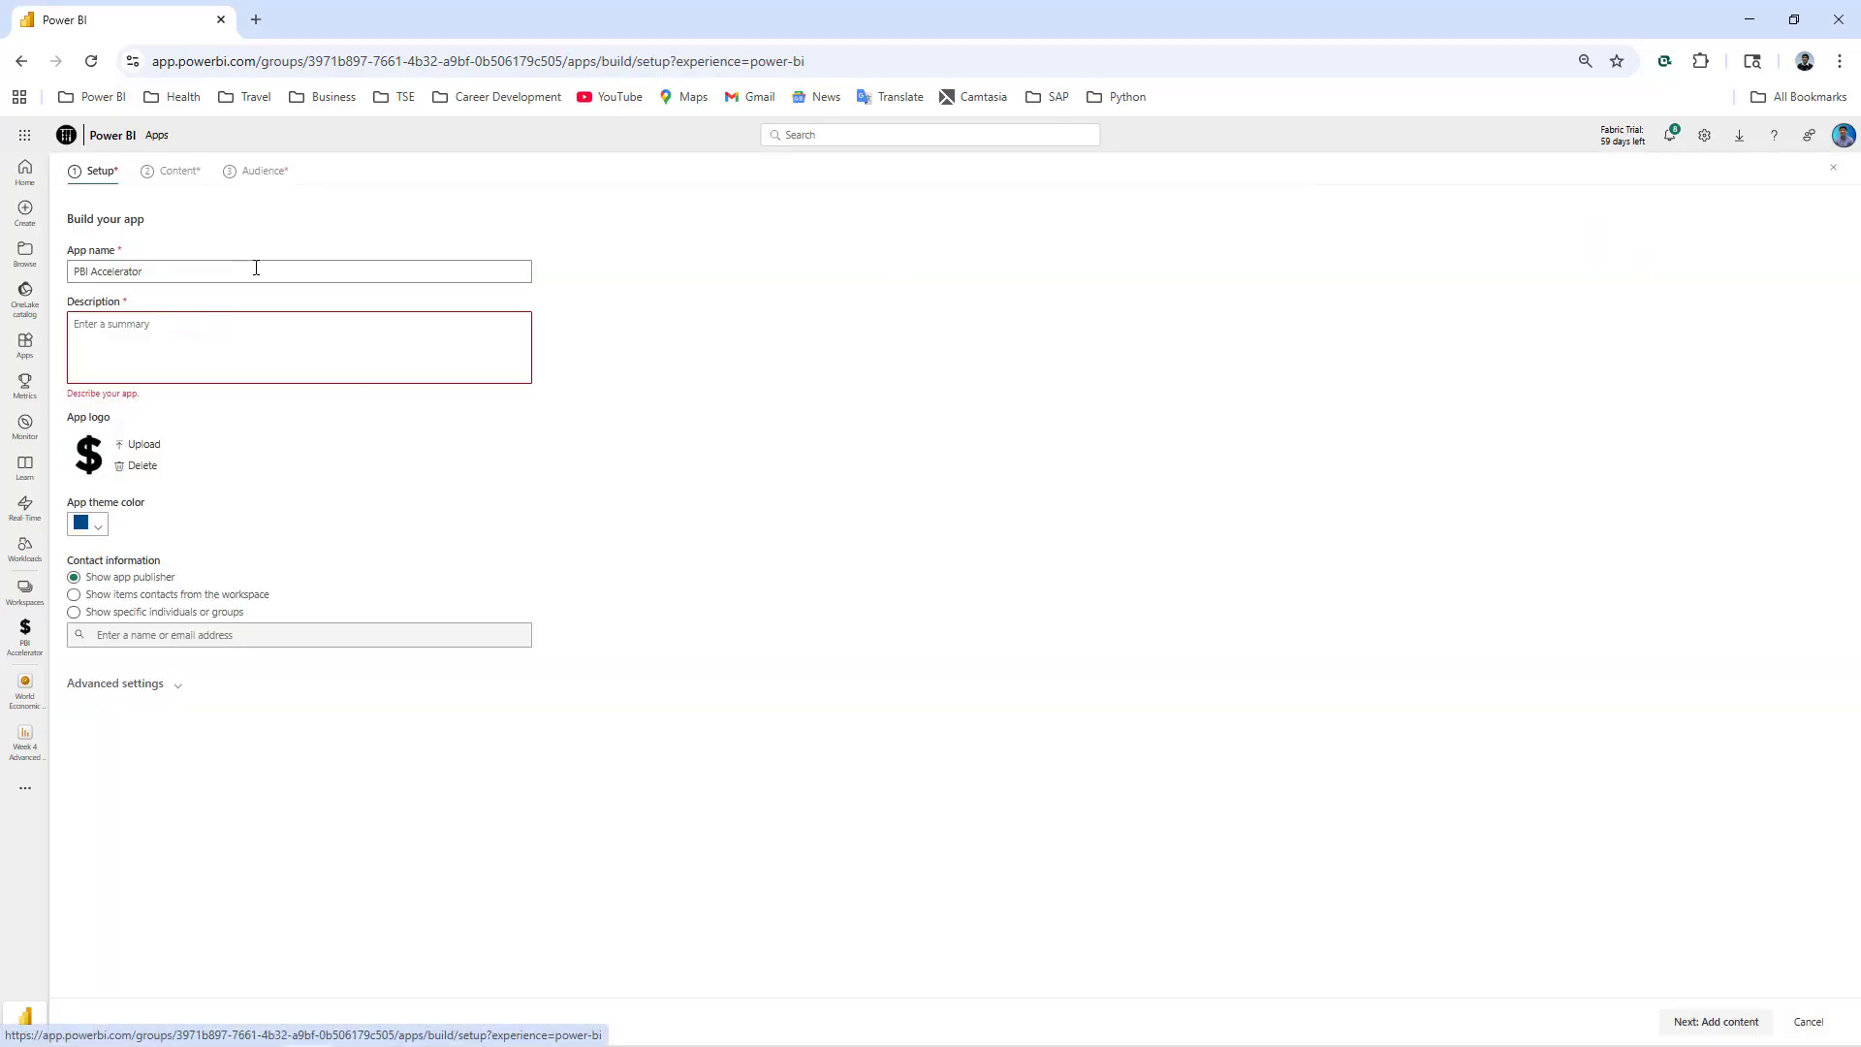
{"action": "left_click", "coordinate": [191, 260]}
{"action": "key", "text": "ctrl+a"}
{"action": "key", "text": "ctrl+v"}
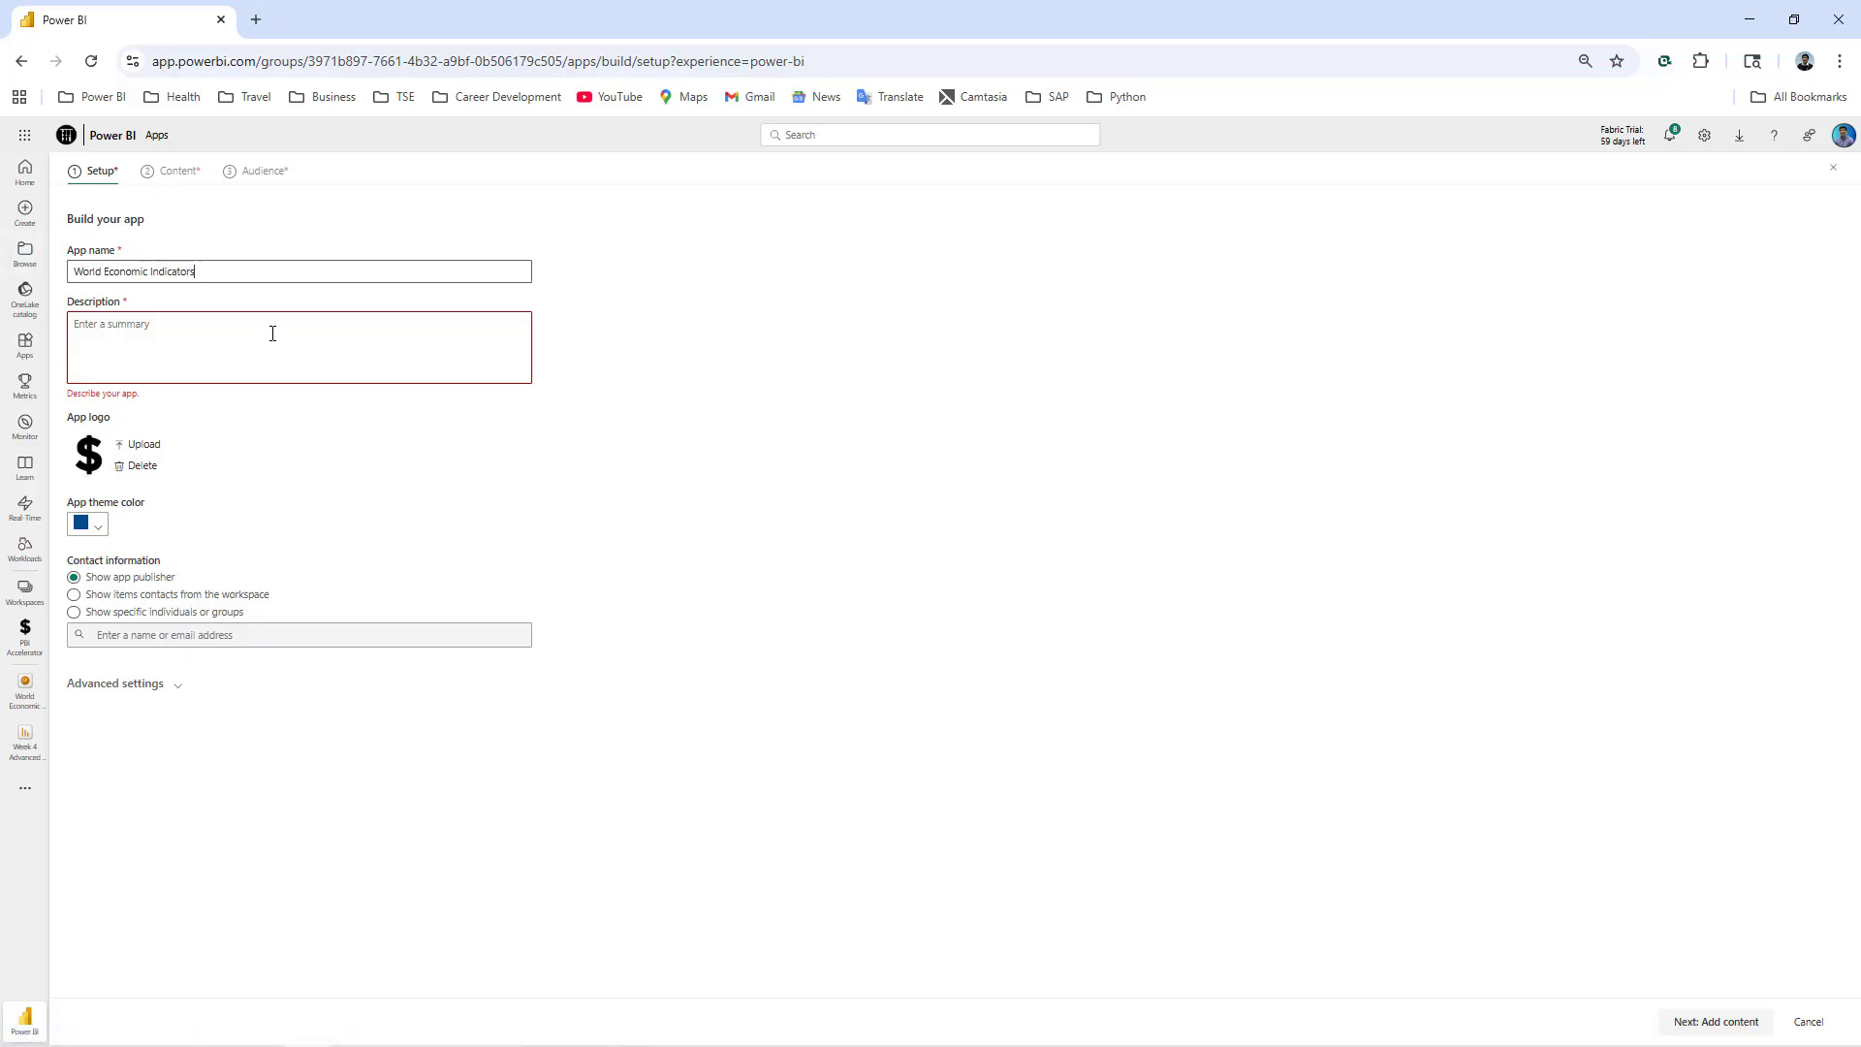
- Give the app the assignment's description "Economic Indicators for all countries around the globe" and a black theme color
{"action": "left_click", "coordinate": [274, 331]}
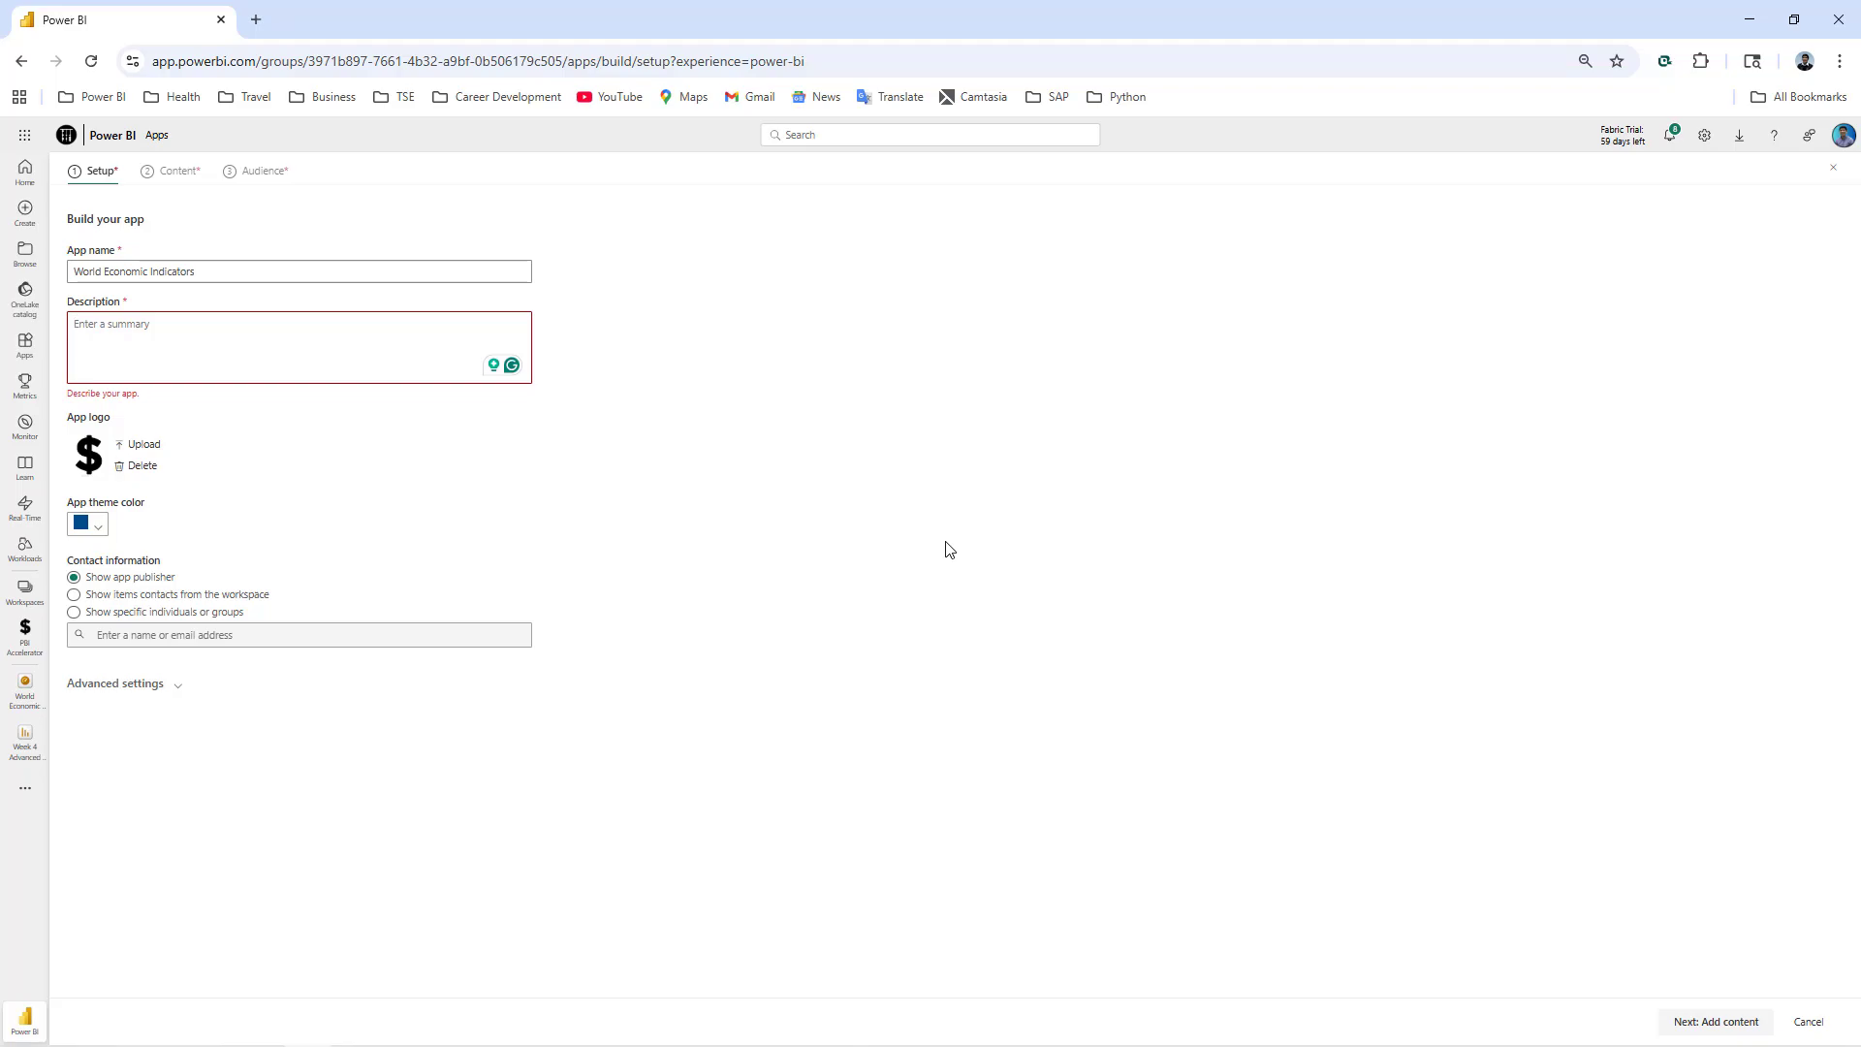
{"action": "key", "text": "alt+Tab"}
{"action": "left_click_drag", "start_coordinate": [736, 364], "coordinate": [320, 366]}
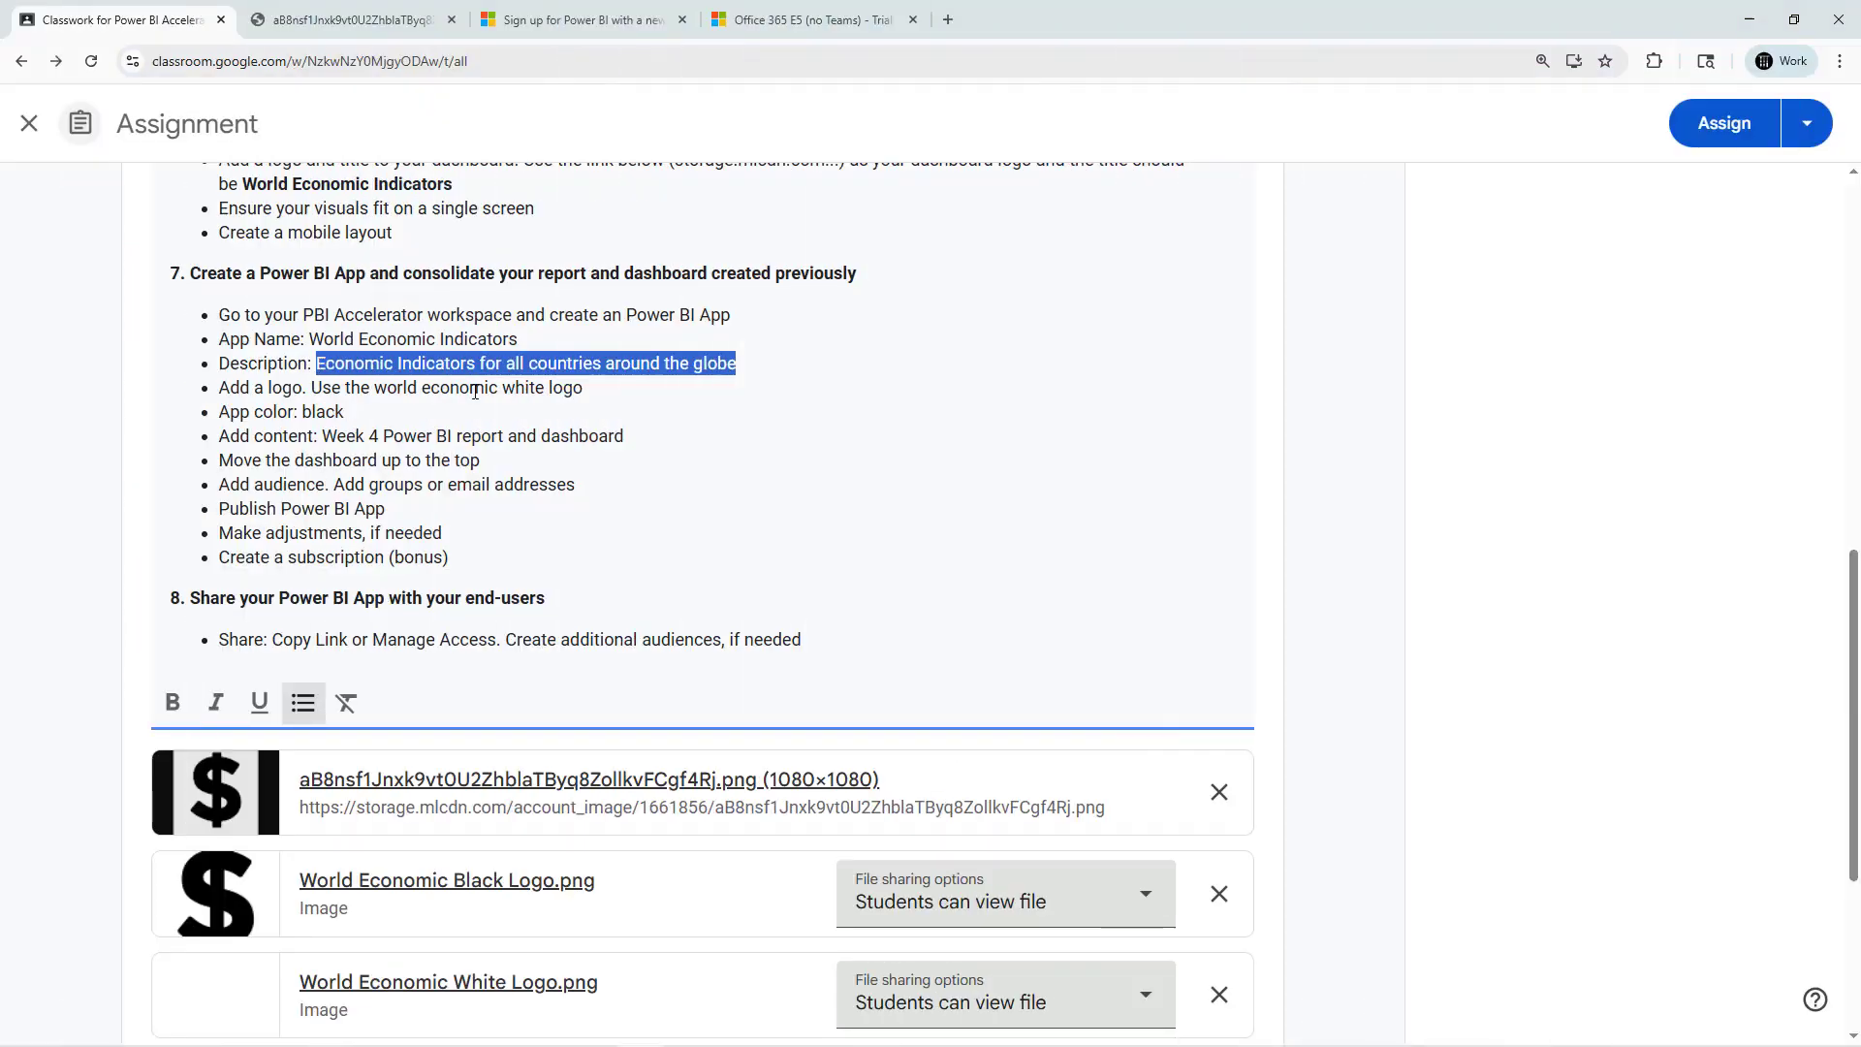
{"action": "key", "text": "ctrl+c"}
{"action": "key", "text": "alt+Tab"}
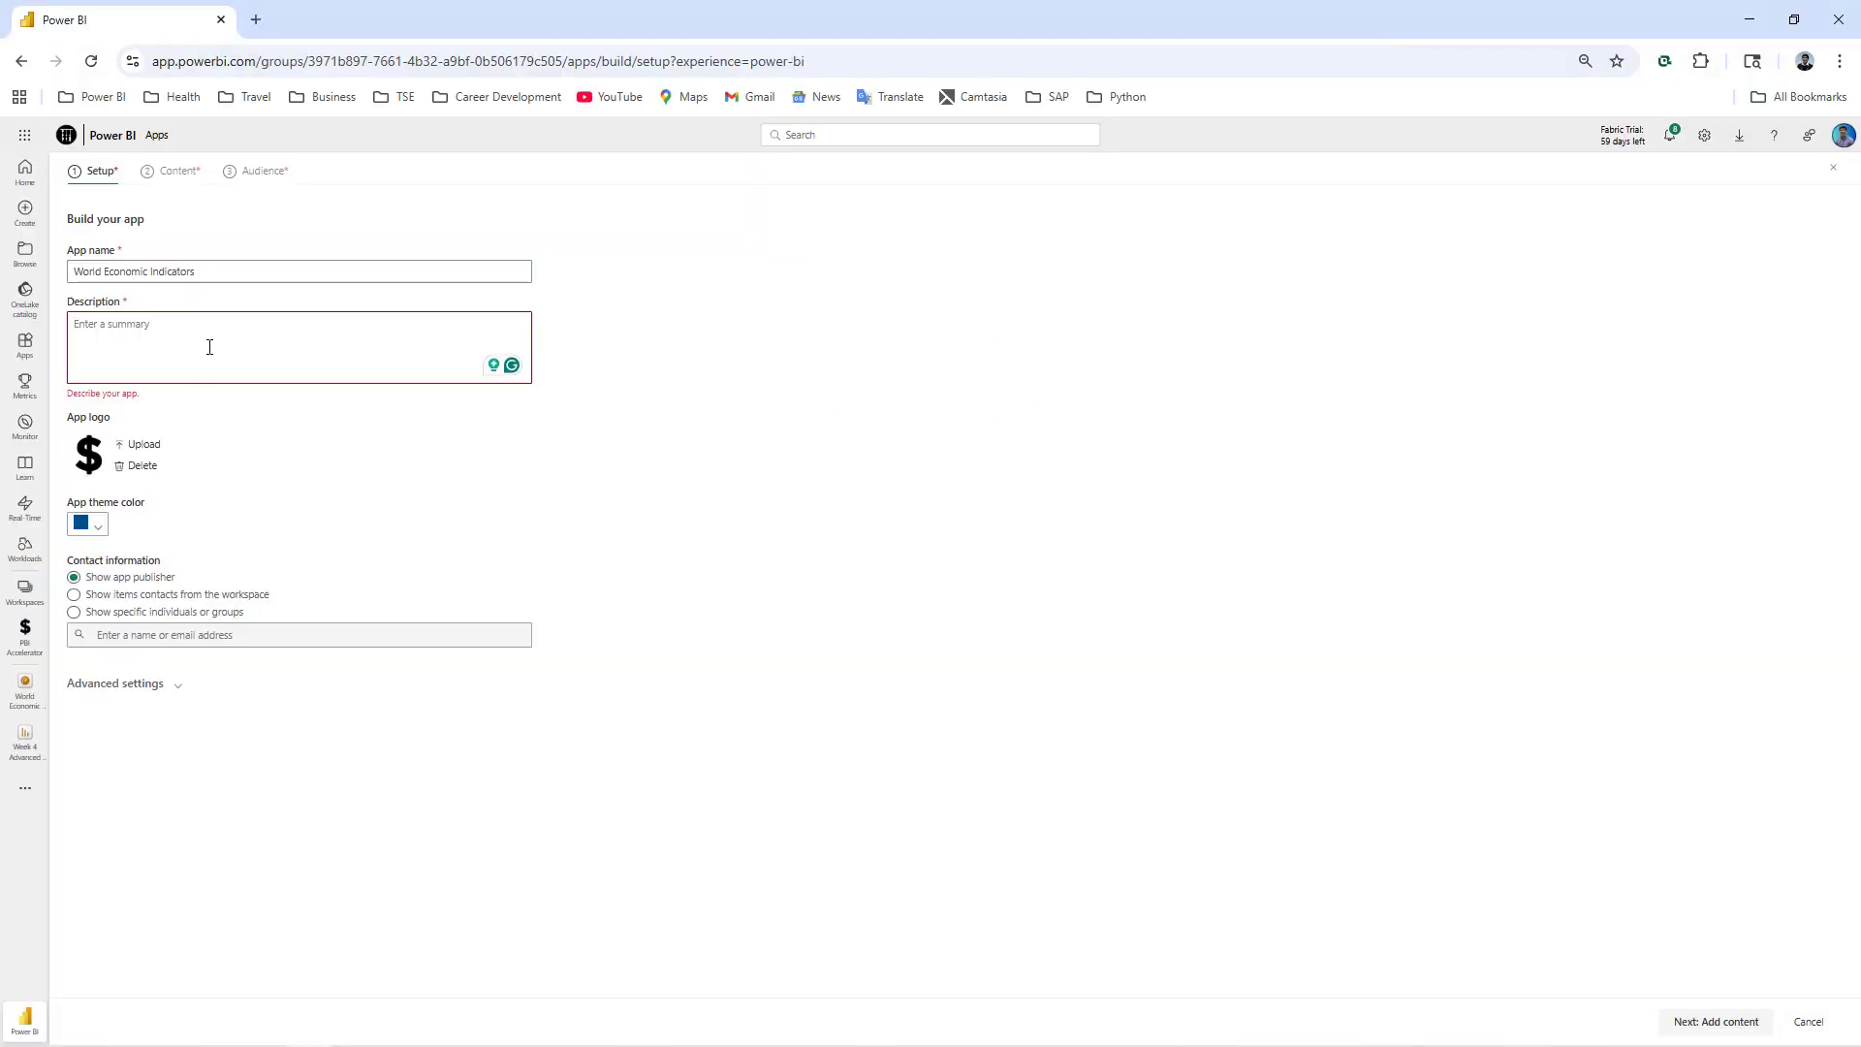
{"action": "key", "text": "ctrl+v"}
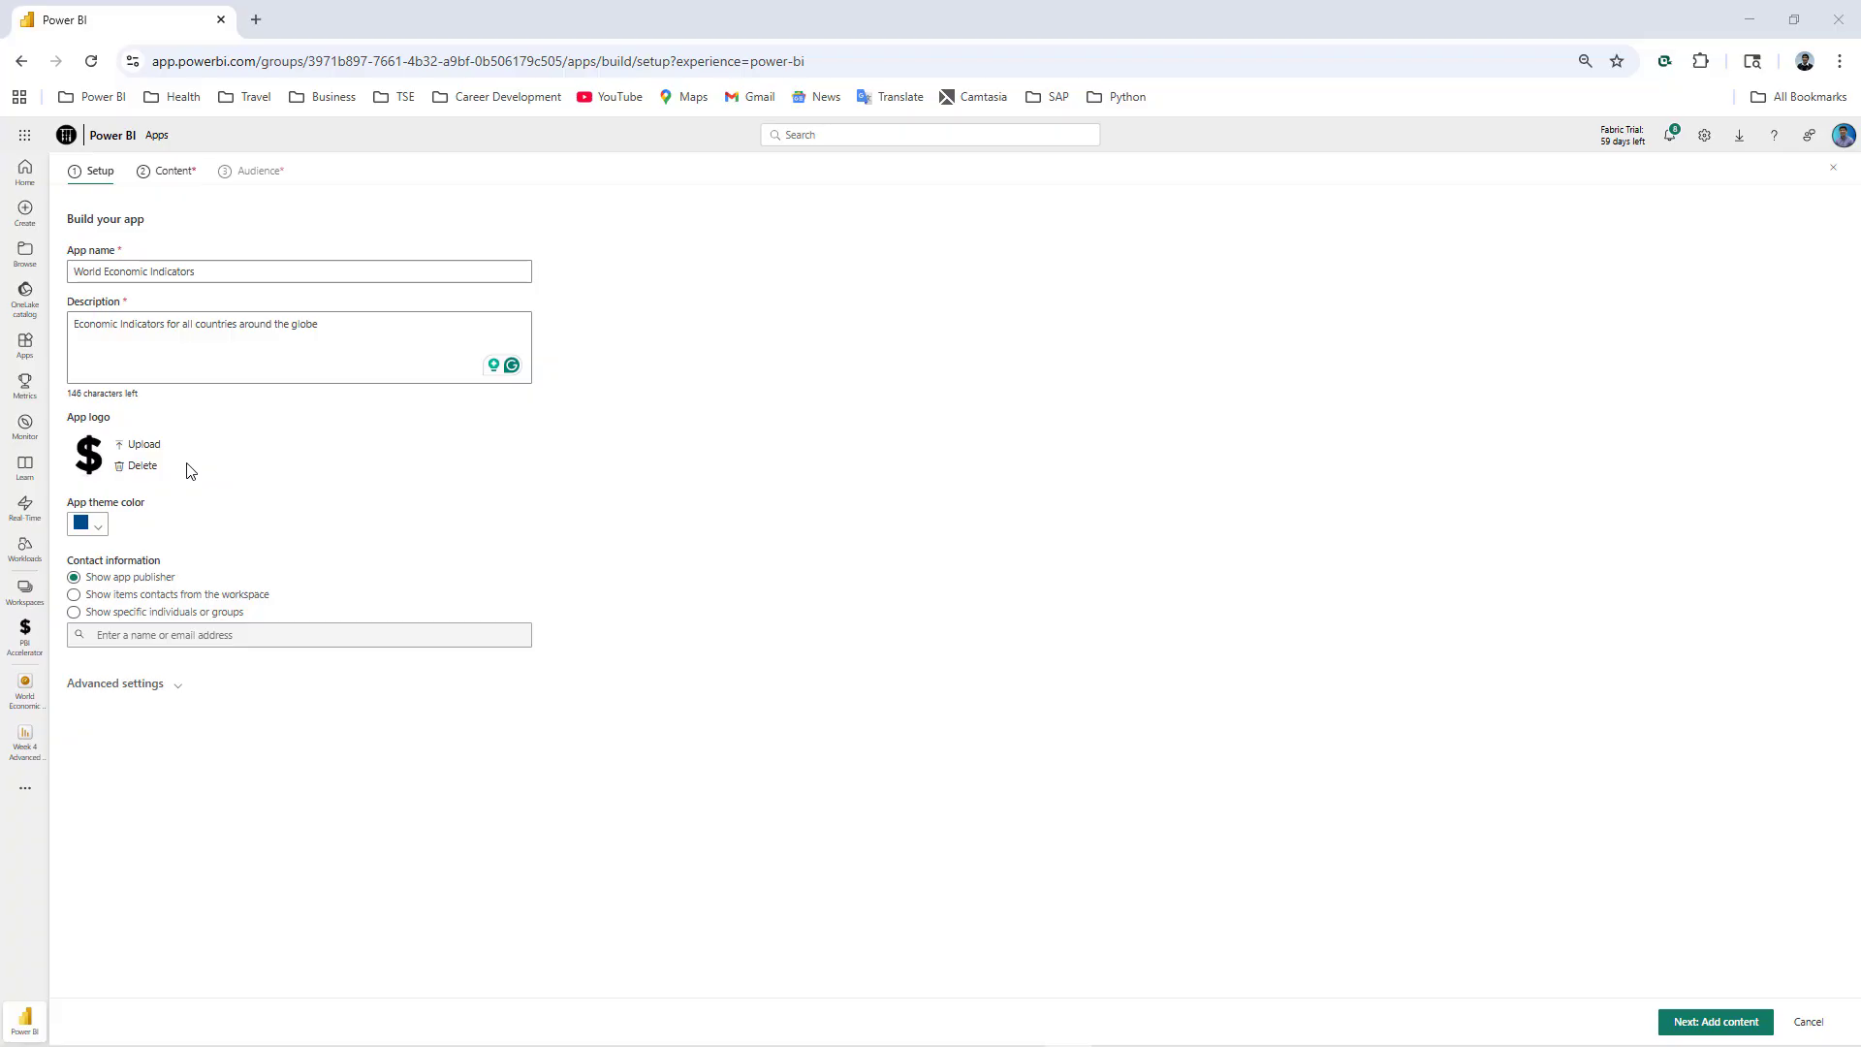
{"action": "left_click", "coordinate": [98, 526]}
{"action": "left_click", "coordinate": [88, 590]}
- Add the Week 4 Advanced Features report and the World Economic Indicators dashboard as app content, and proceed to the audience setup
{"action": "left_click", "coordinate": [1722, 1021]}
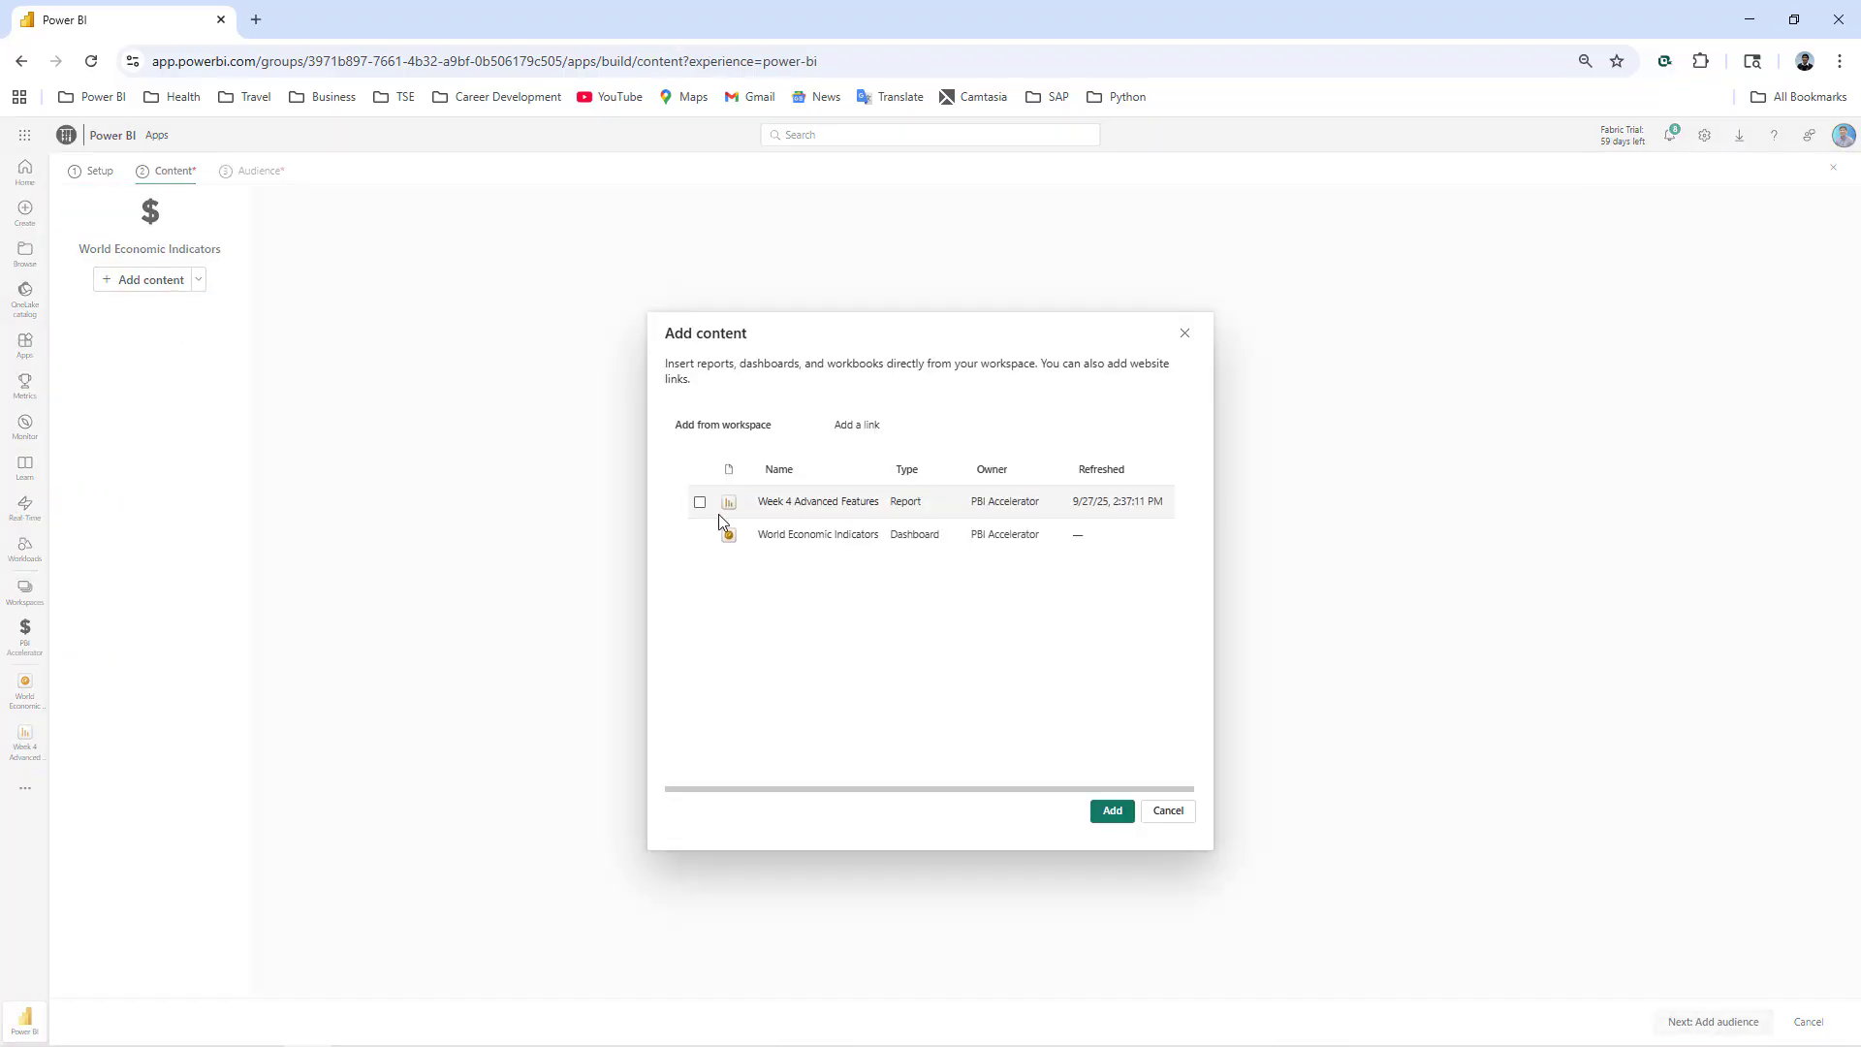
{"action": "left_click", "coordinate": [700, 502]}
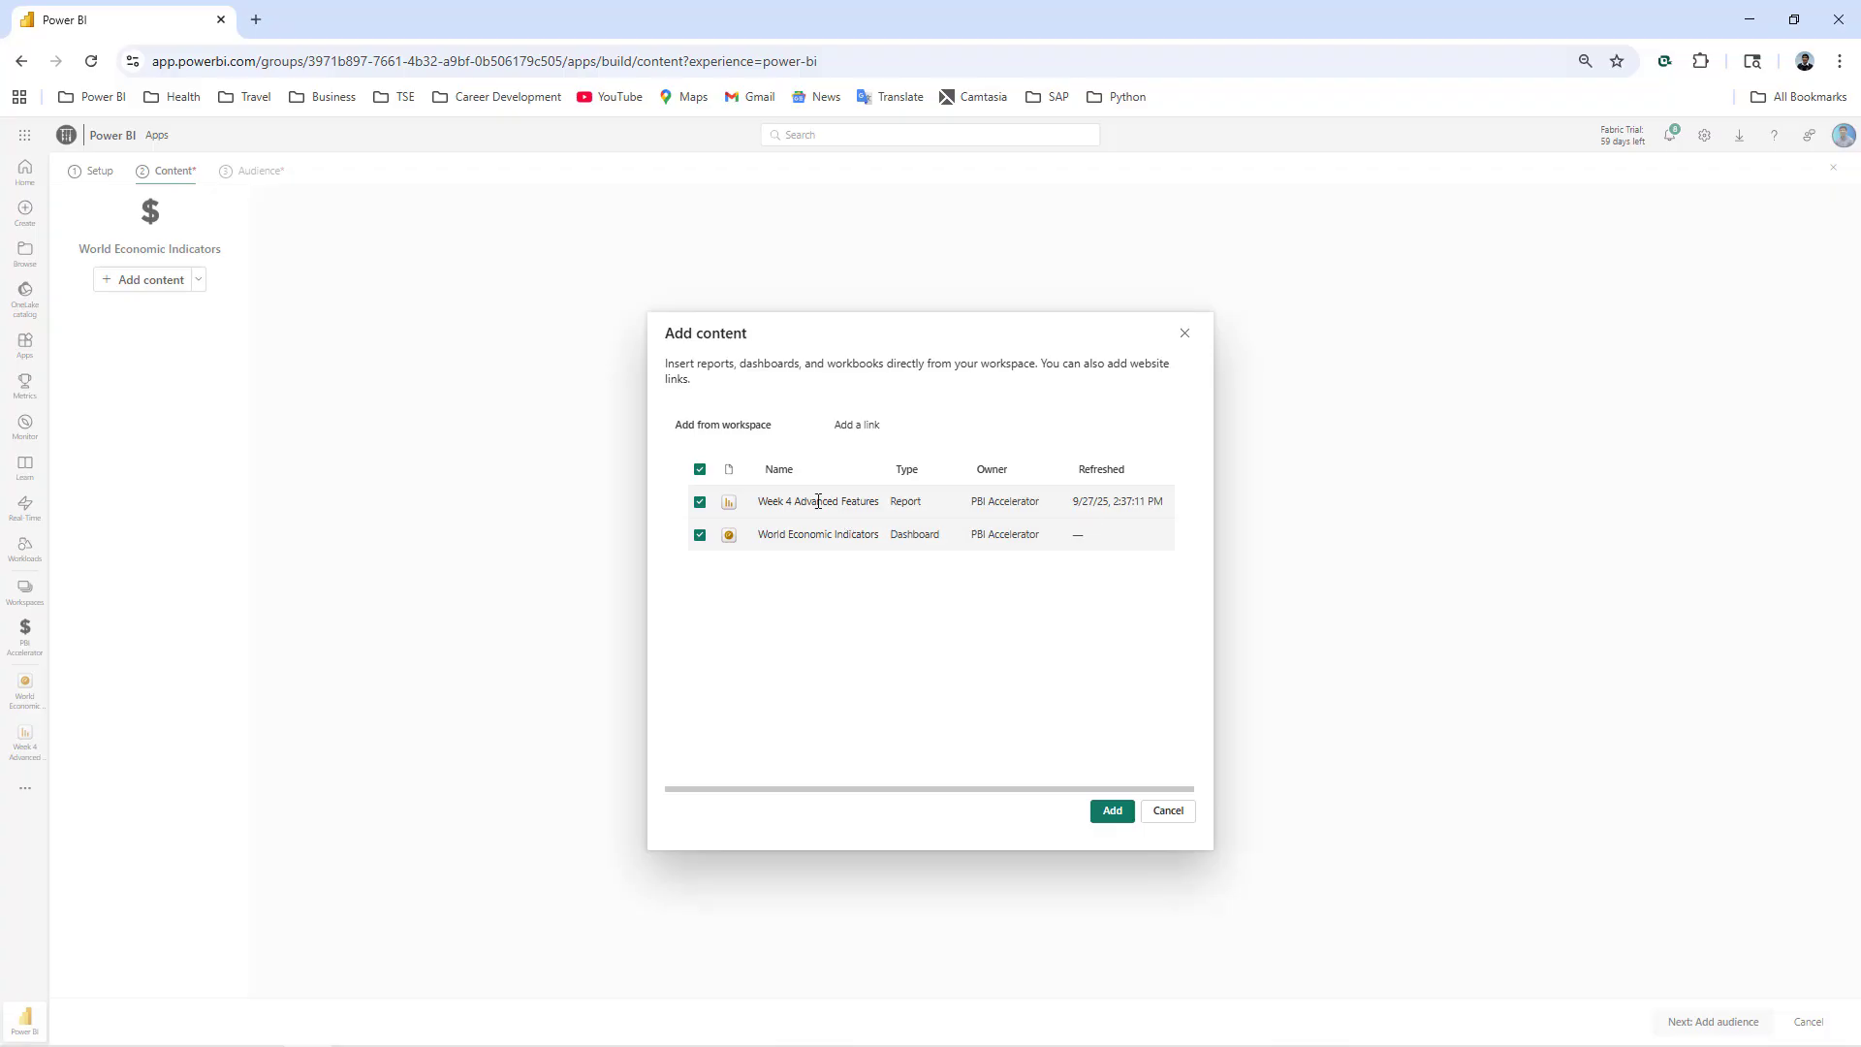
{"action": "left_click", "coordinate": [1107, 817]}
{"action": "left_click", "coordinate": [1711, 1023]}
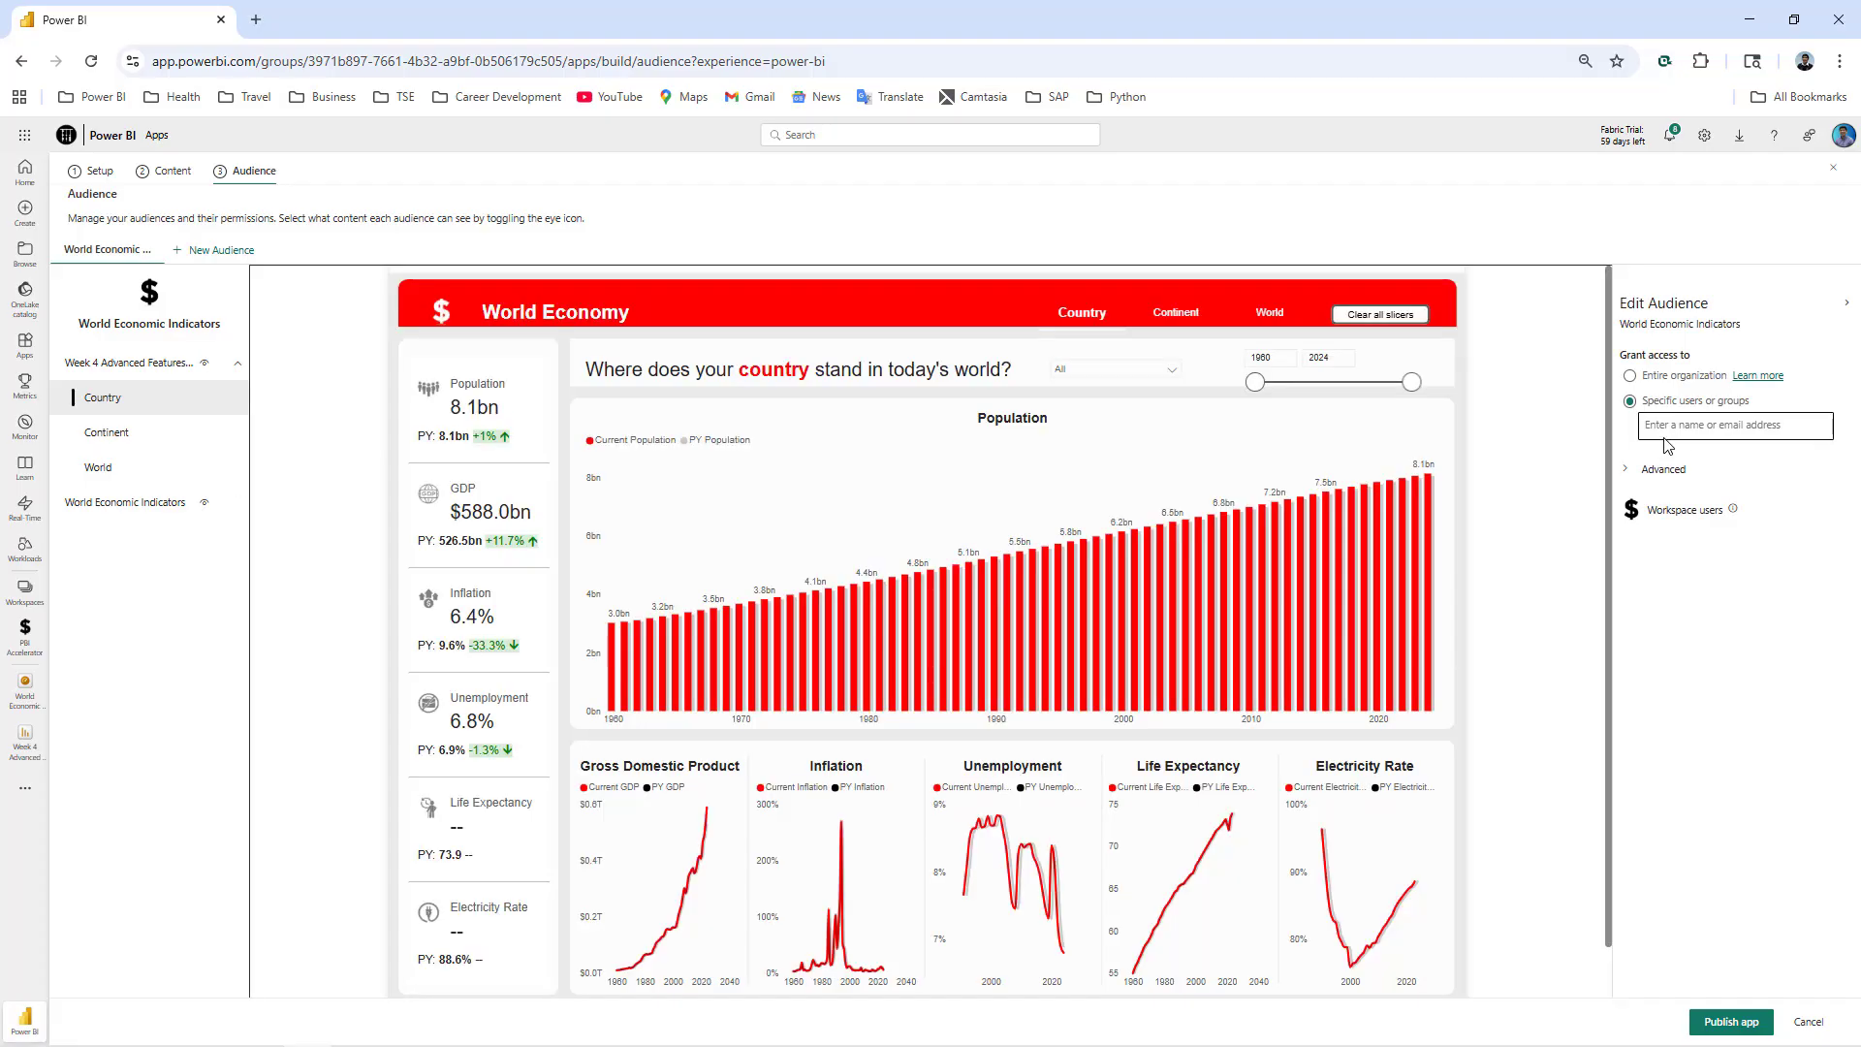
- Preview the report's Continent and World pages and the World Economic Indicators dashboard in the app's audience setup
{"action": "left_click", "coordinate": [1725, 424]}
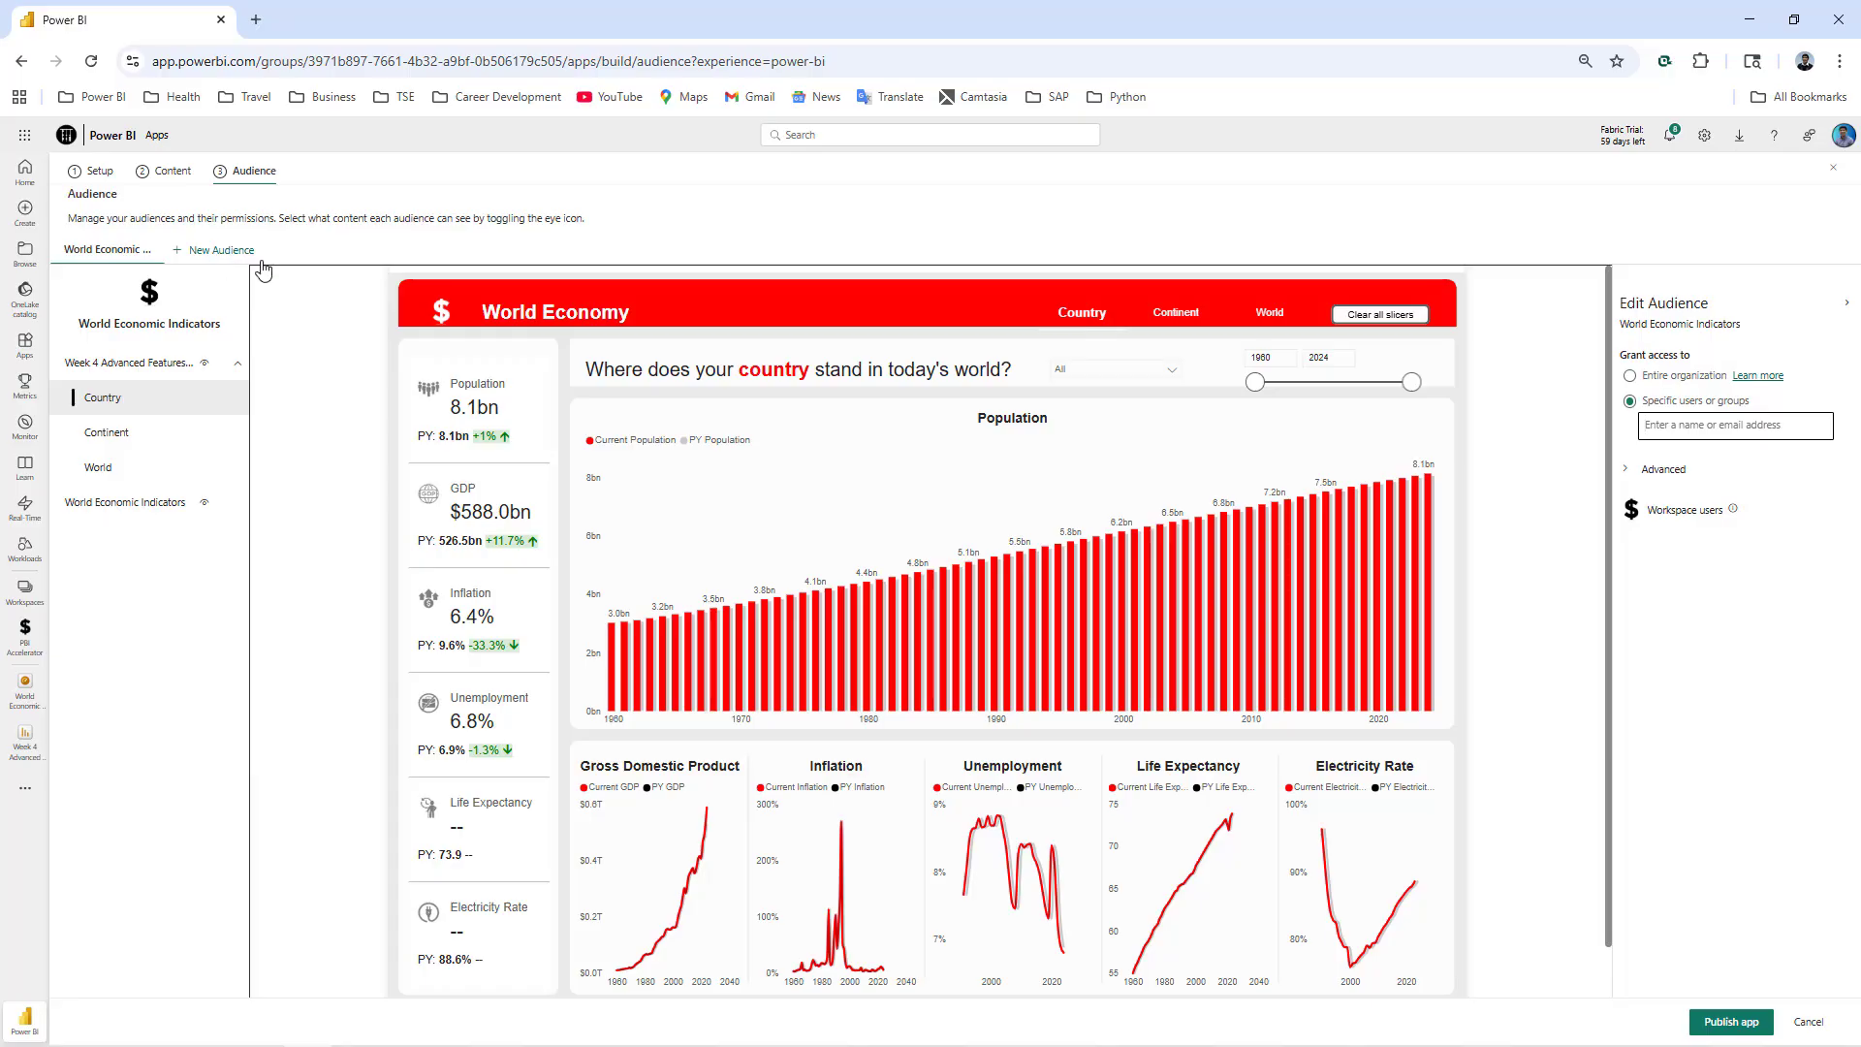
{"action": "left_click", "coordinate": [140, 437]}
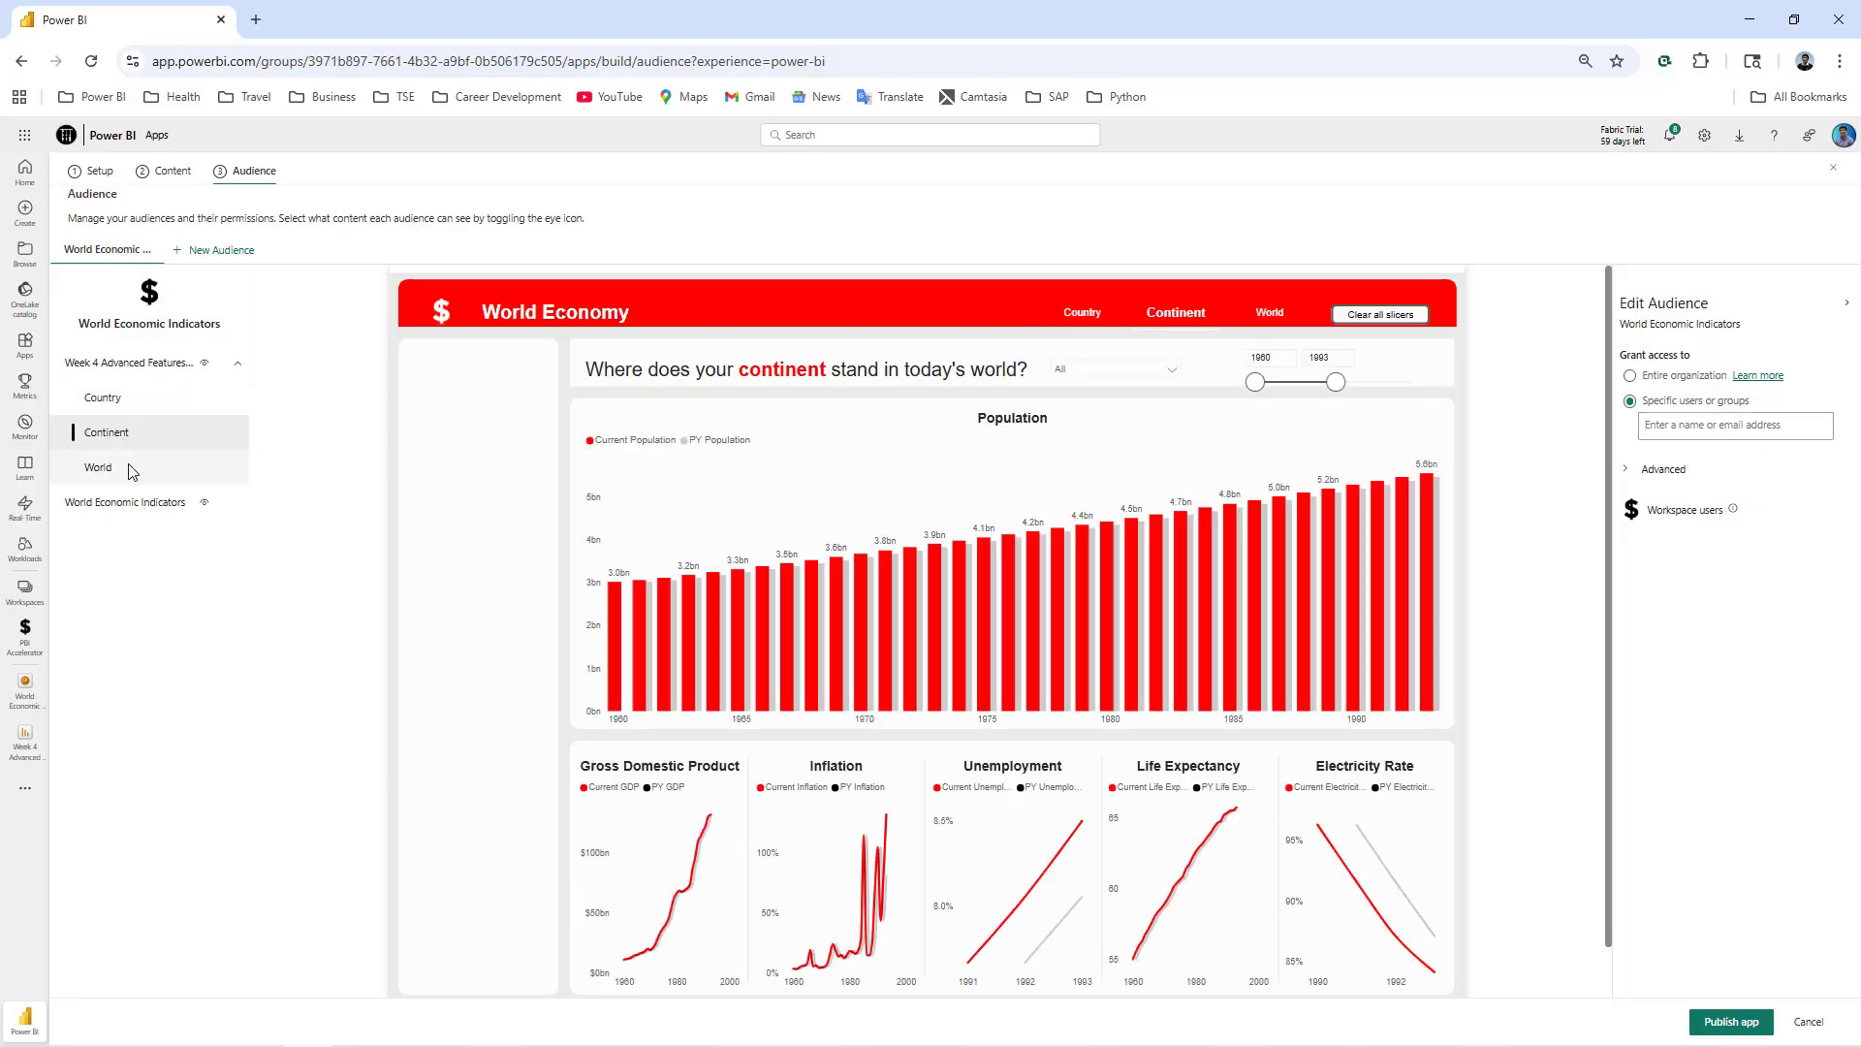
{"action": "left_click", "coordinate": [136, 472]}
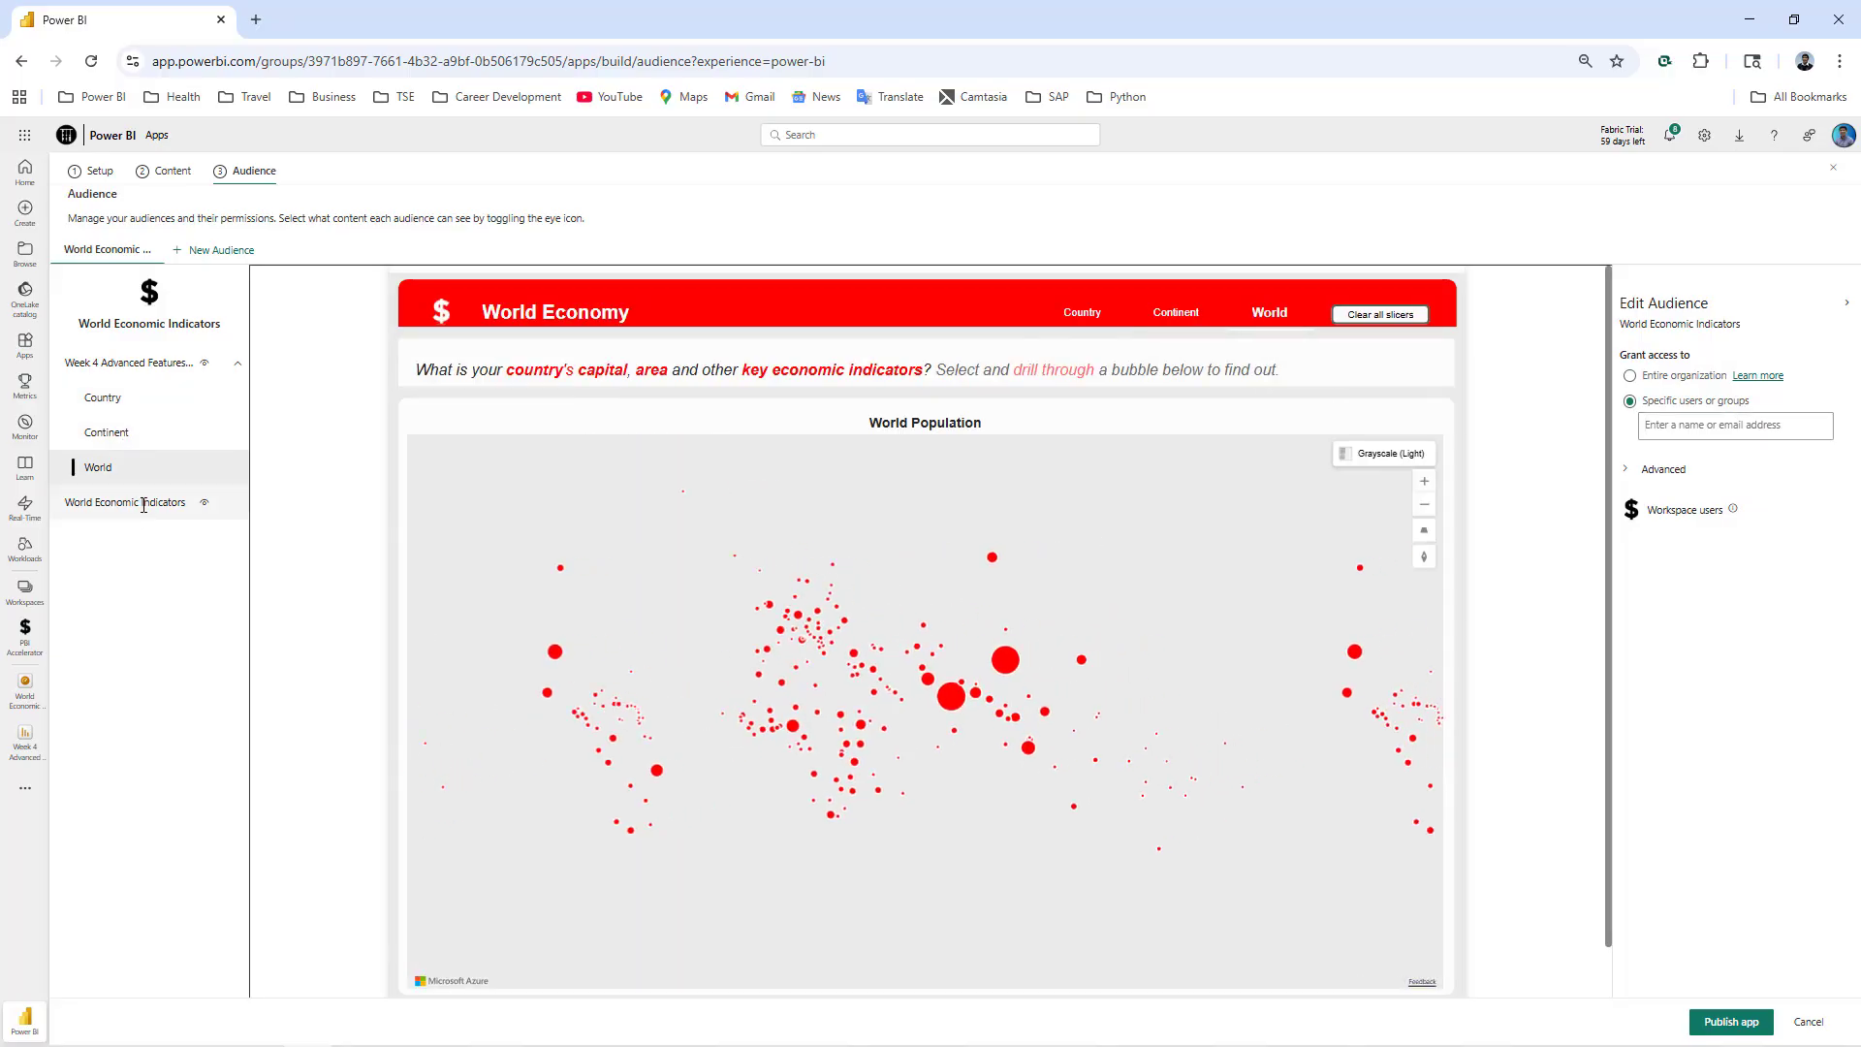
{"action": "left_click", "coordinate": [146, 503]}
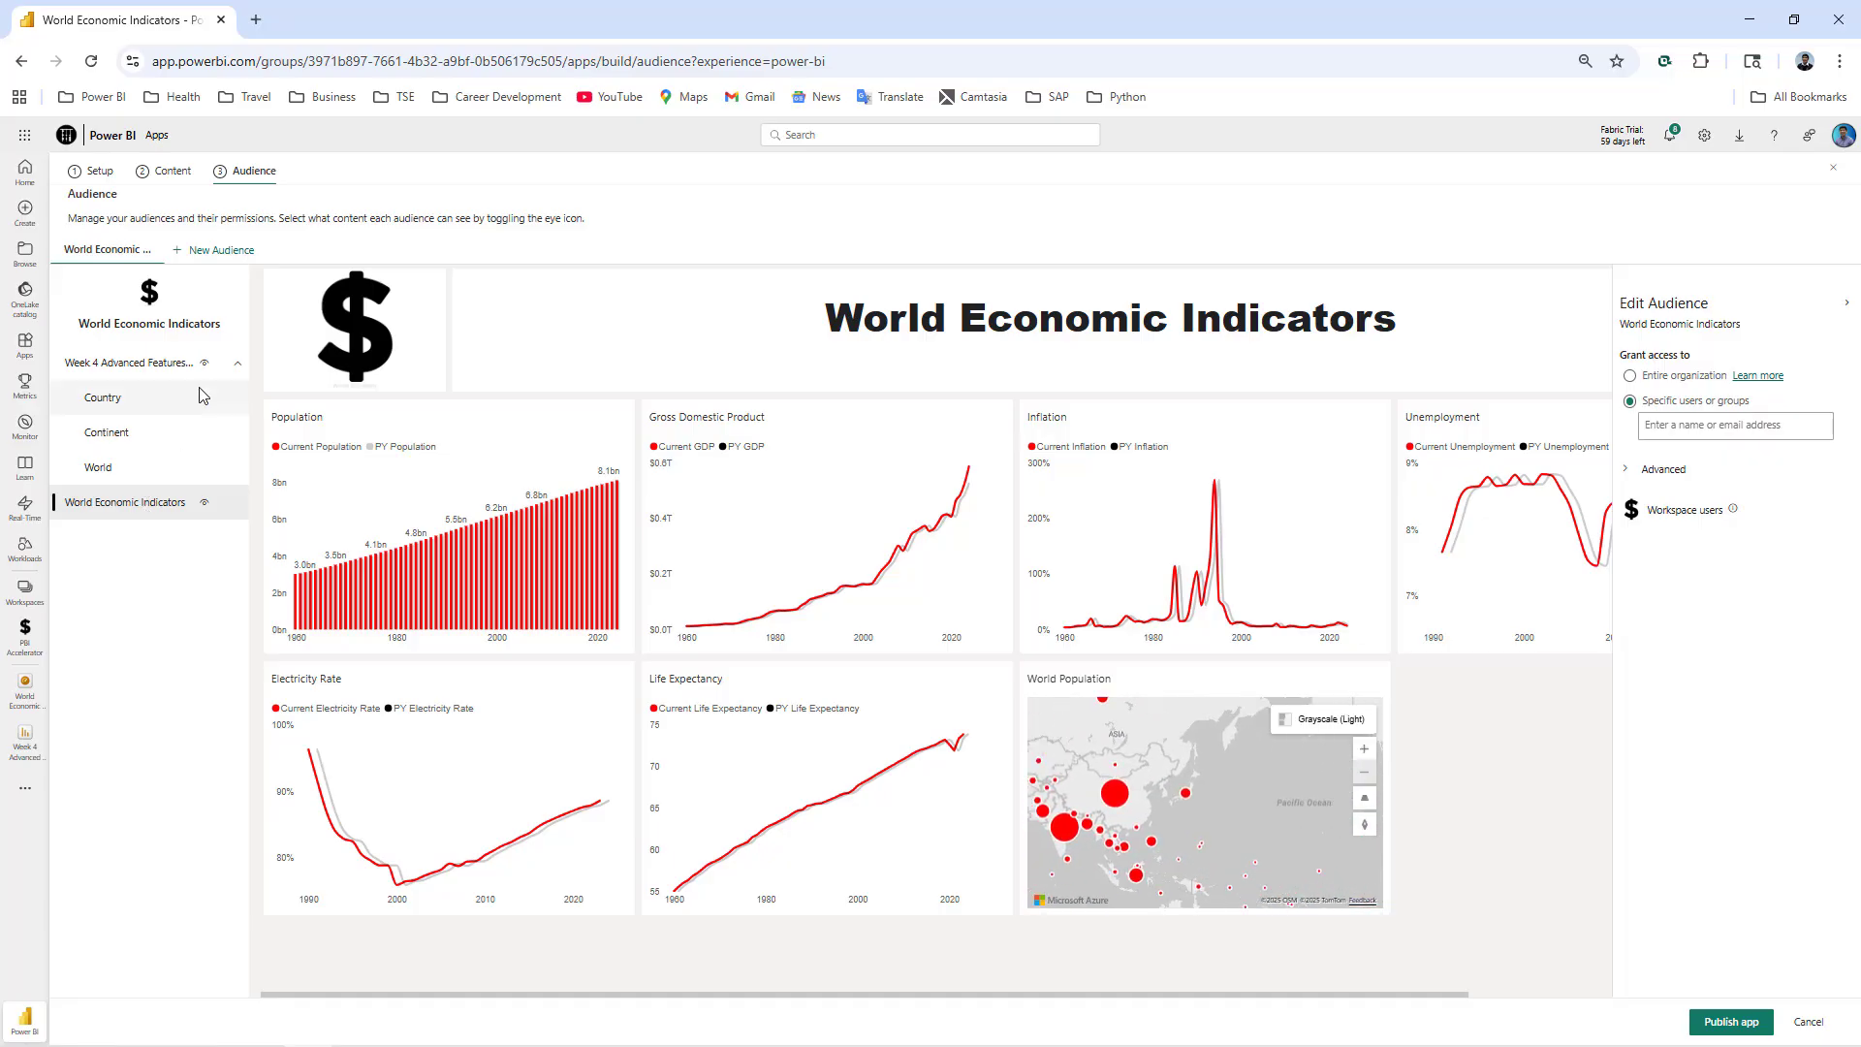
{"action": "left_click", "coordinate": [238, 364]}
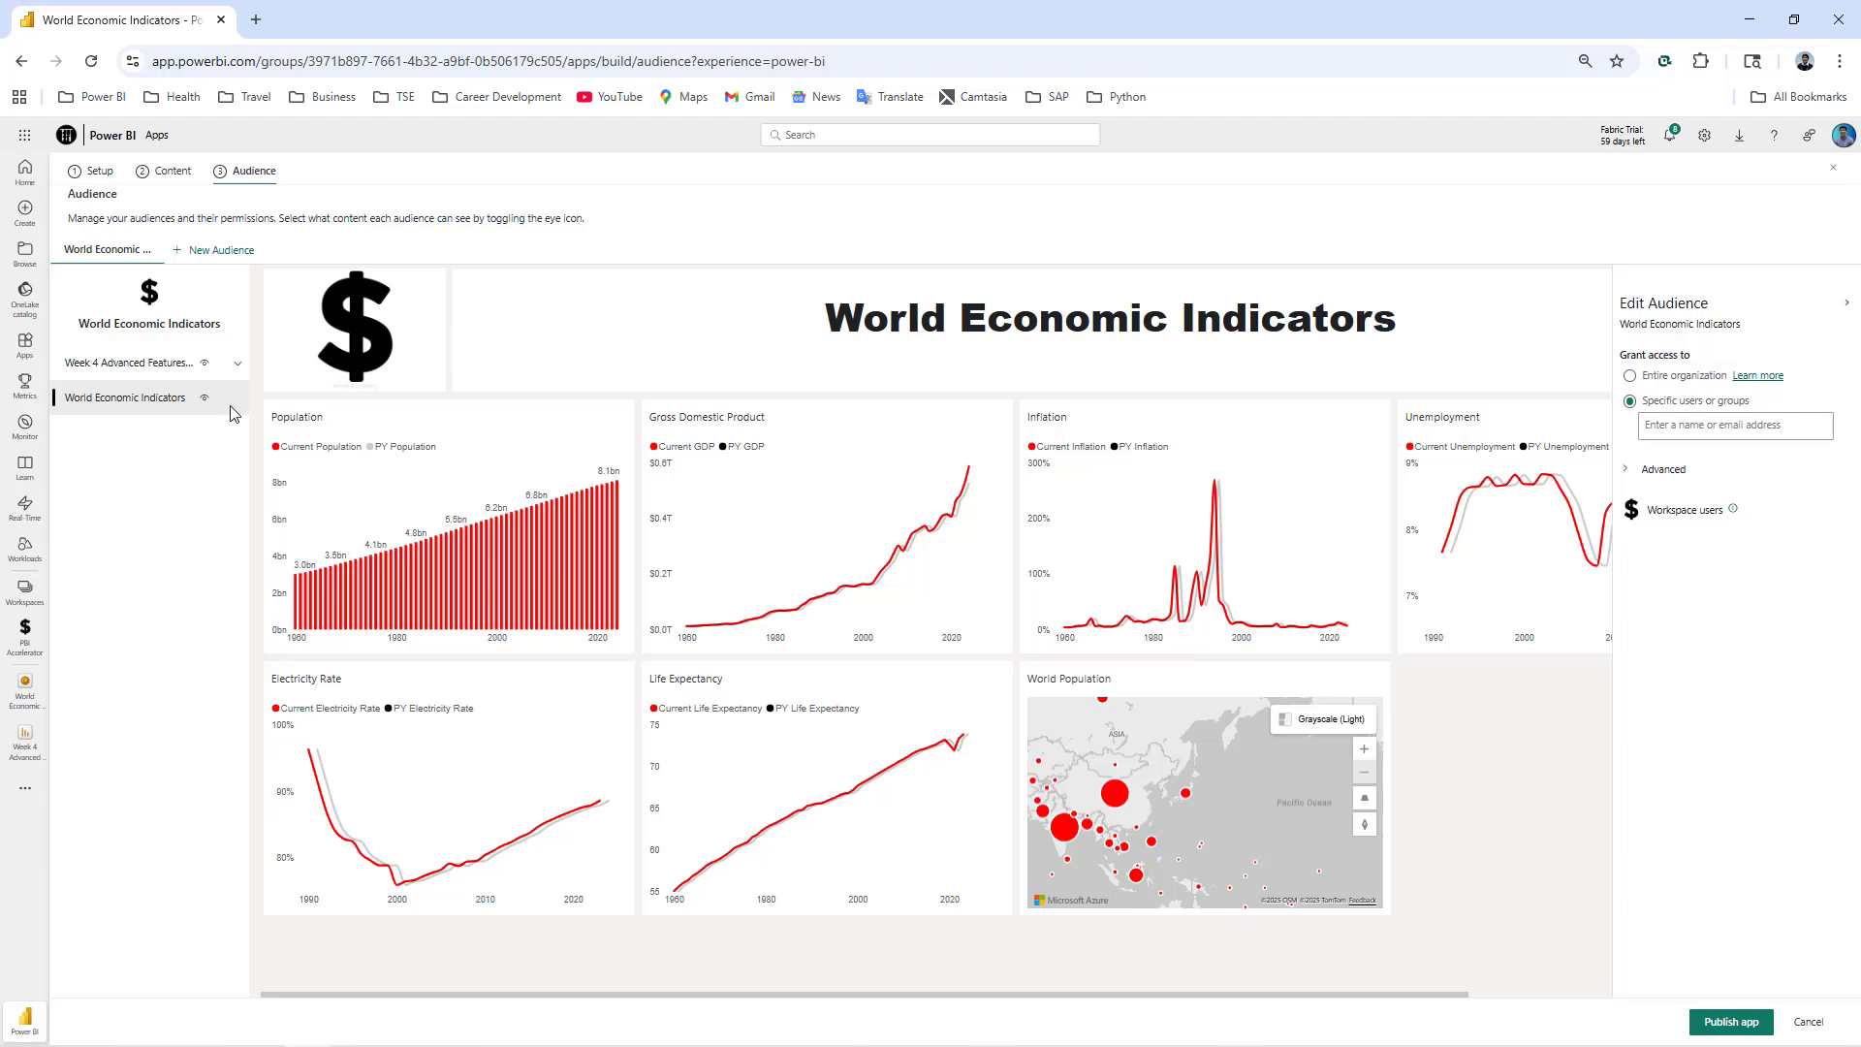
{"action": "left_click", "coordinate": [237, 363]}
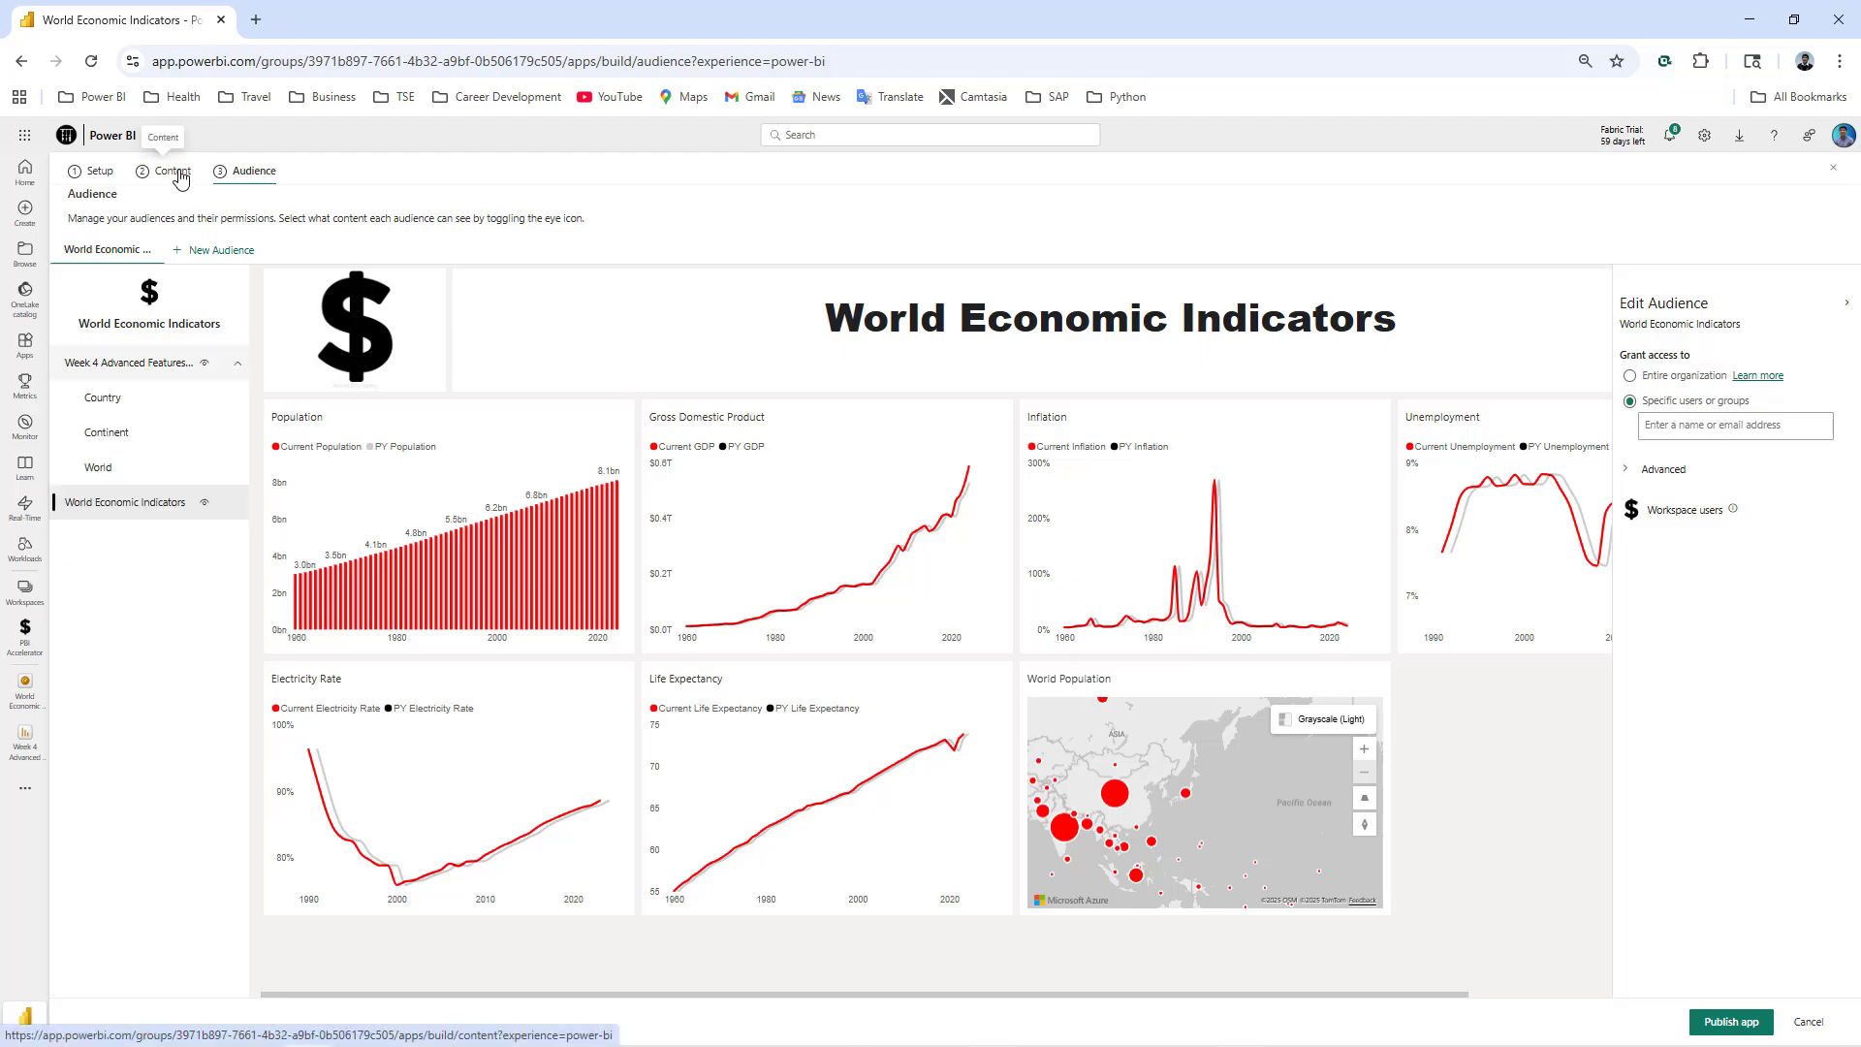
- Move the World Economic Indicators dashboard above the Week 4 report in the app content and return to the audience setup
{"action": "left_click", "coordinate": [180, 175]}
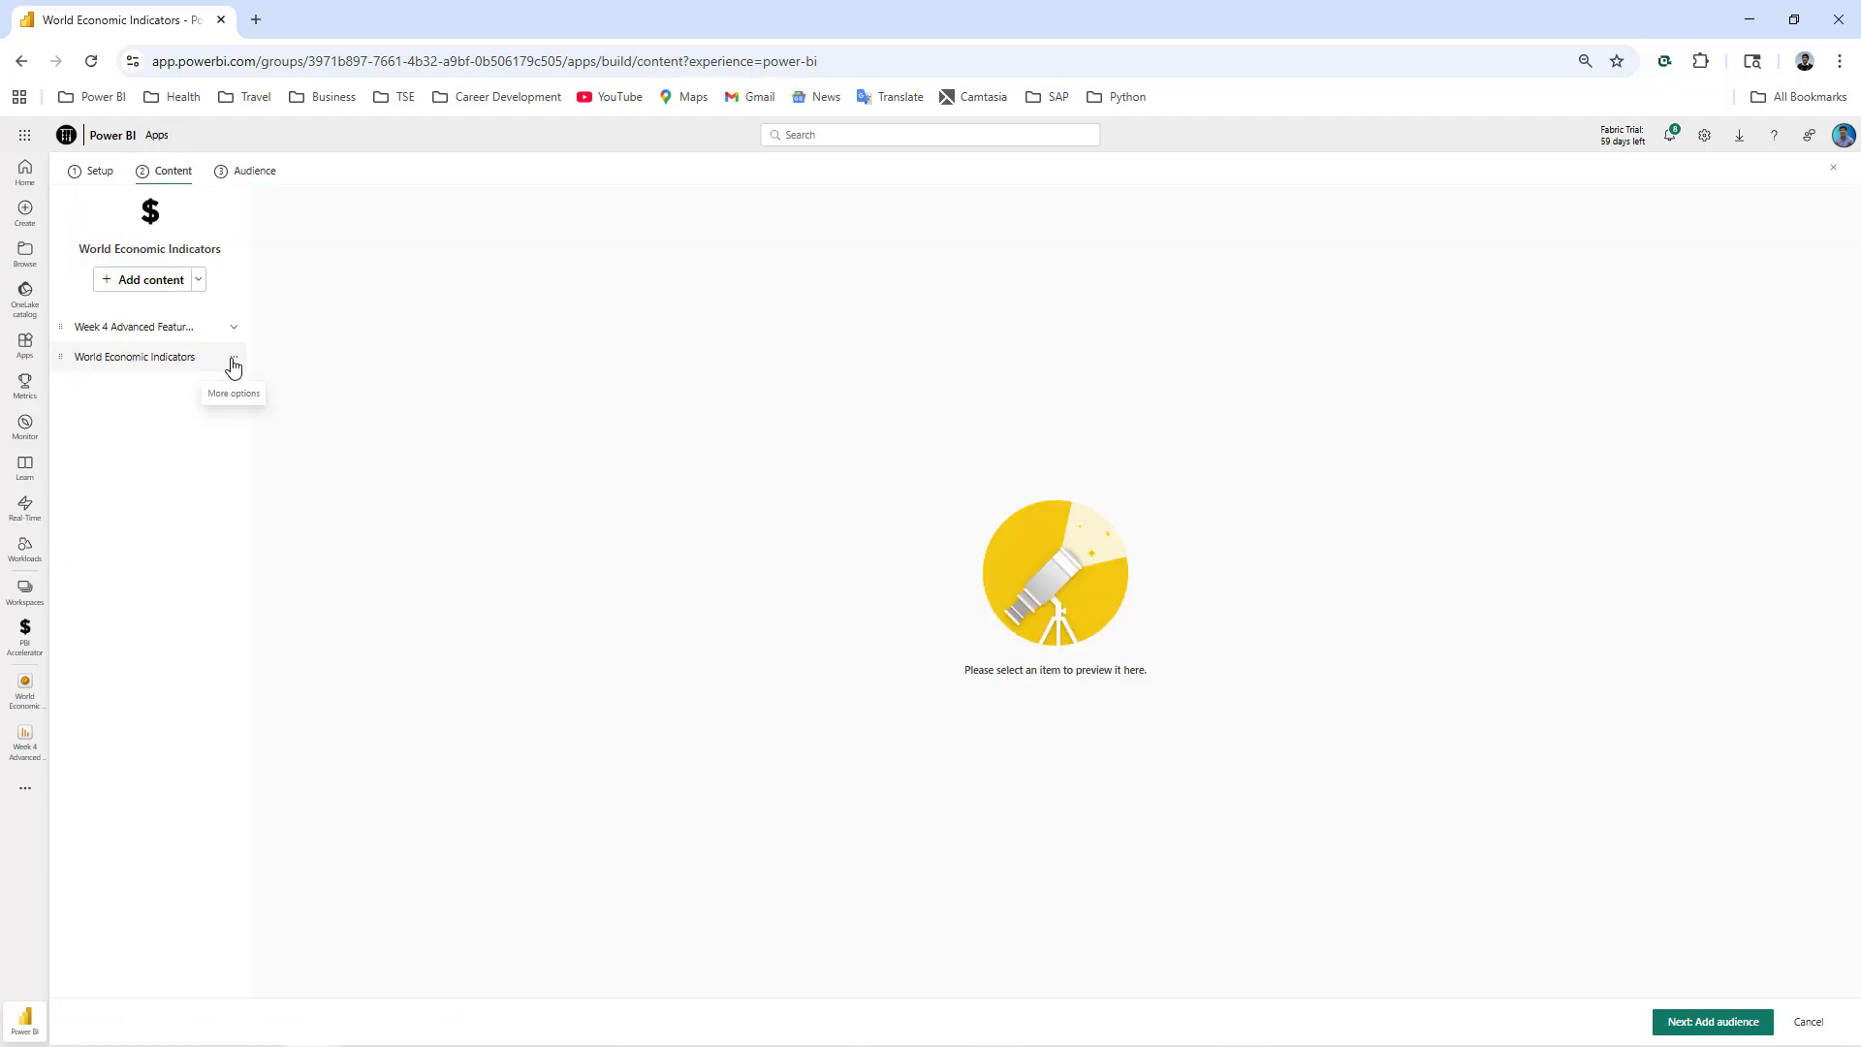
{"action": "left_click", "coordinate": [233, 363]}
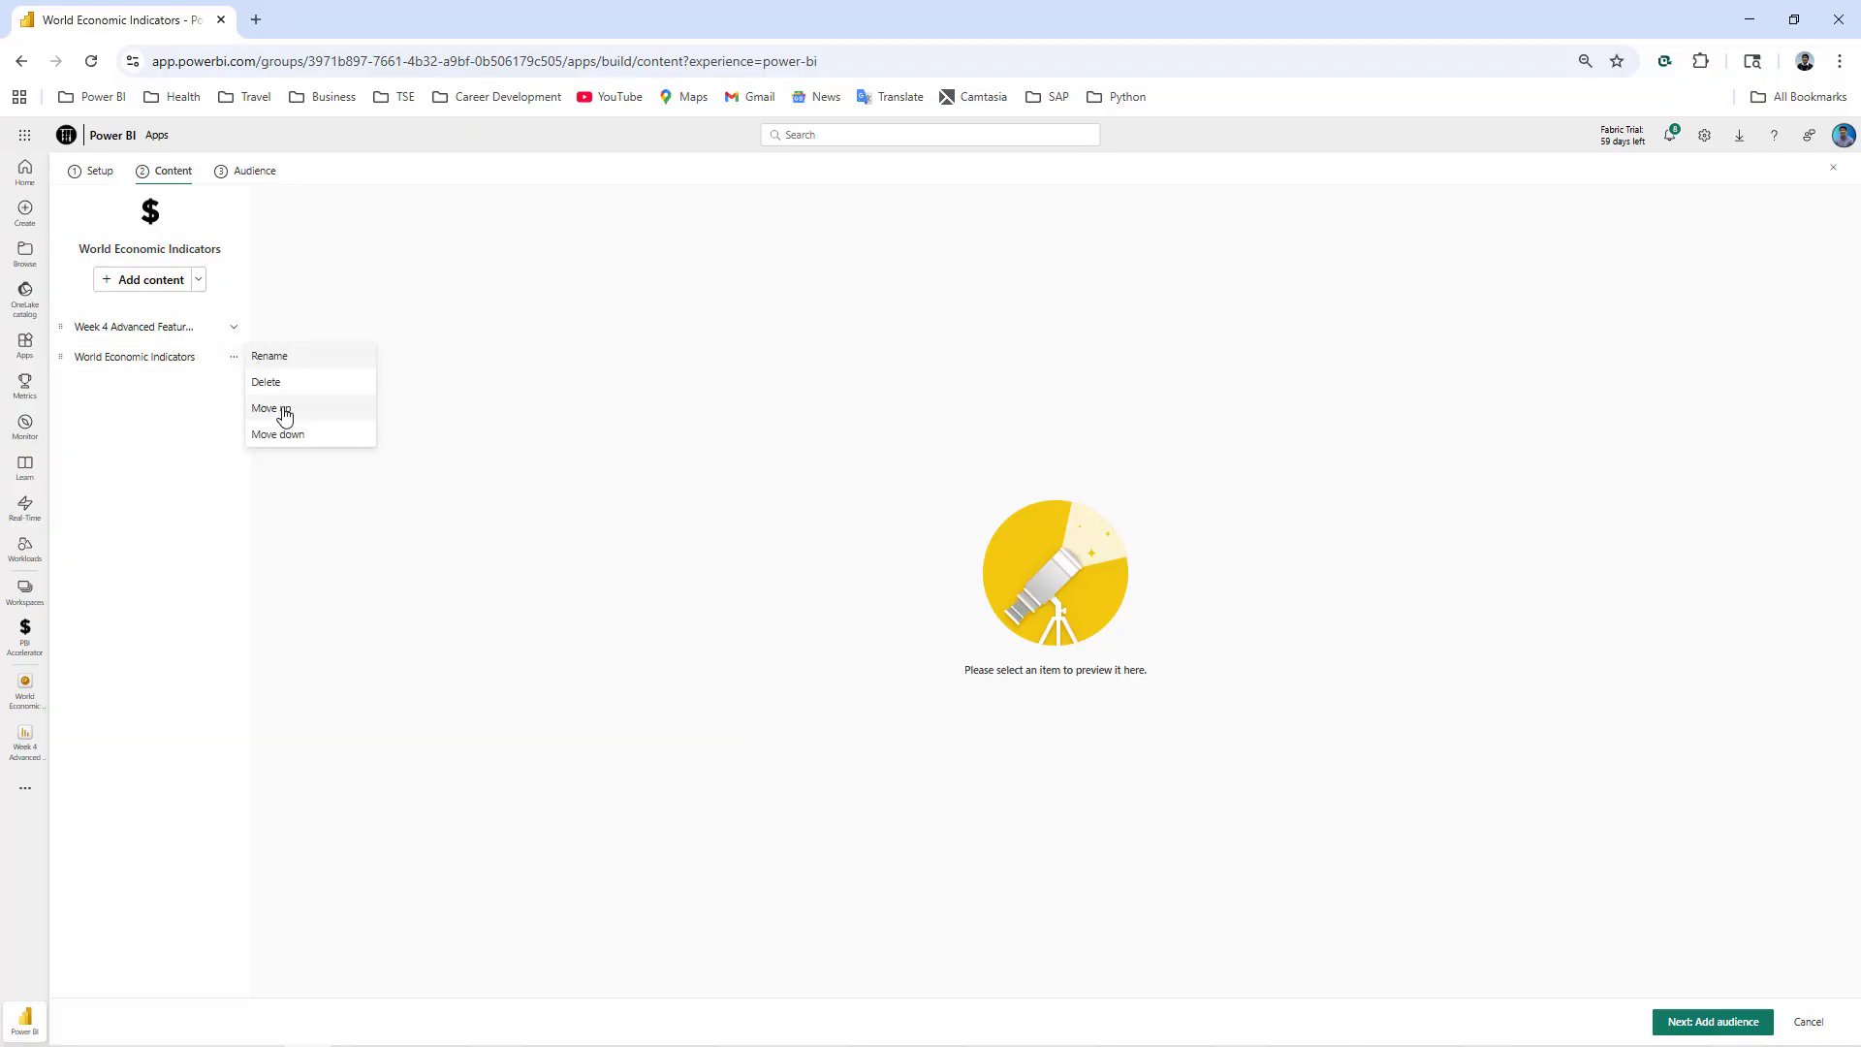
{"action": "left_click", "coordinate": [284, 415]}
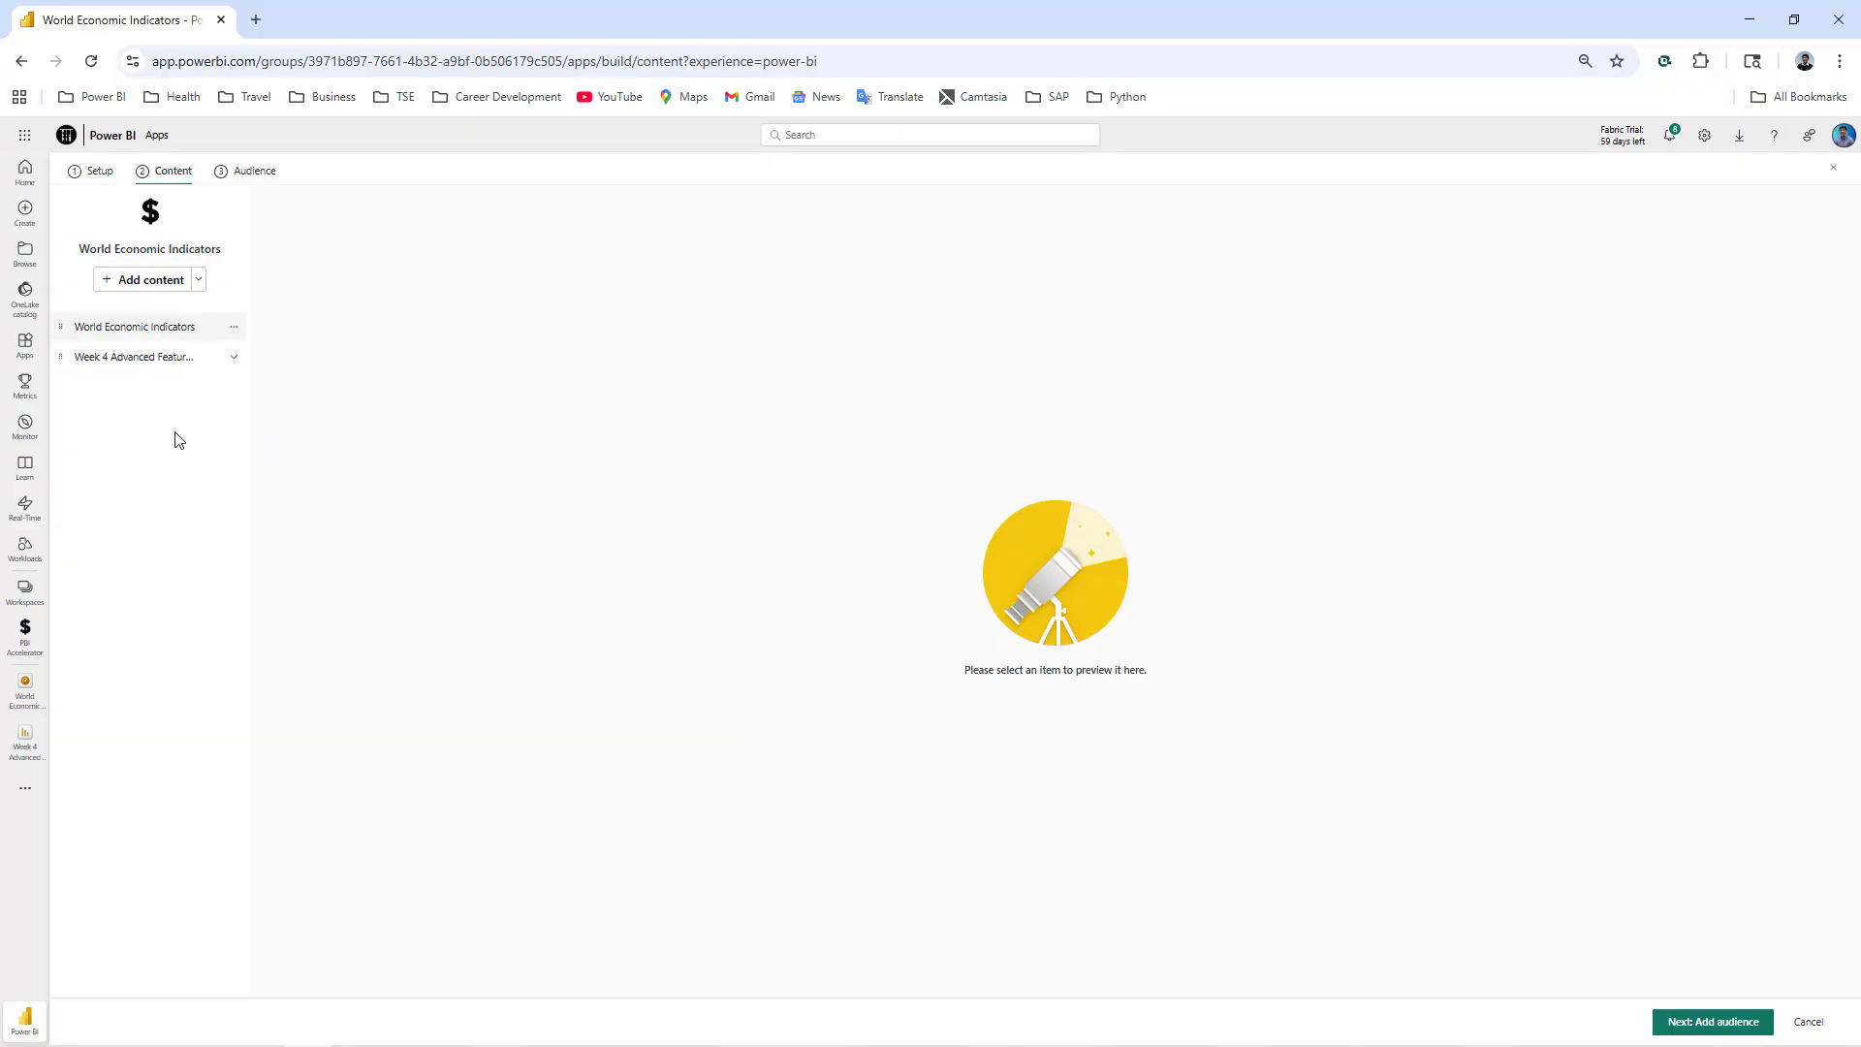
{"action": "left_click", "coordinate": [1717, 1030]}
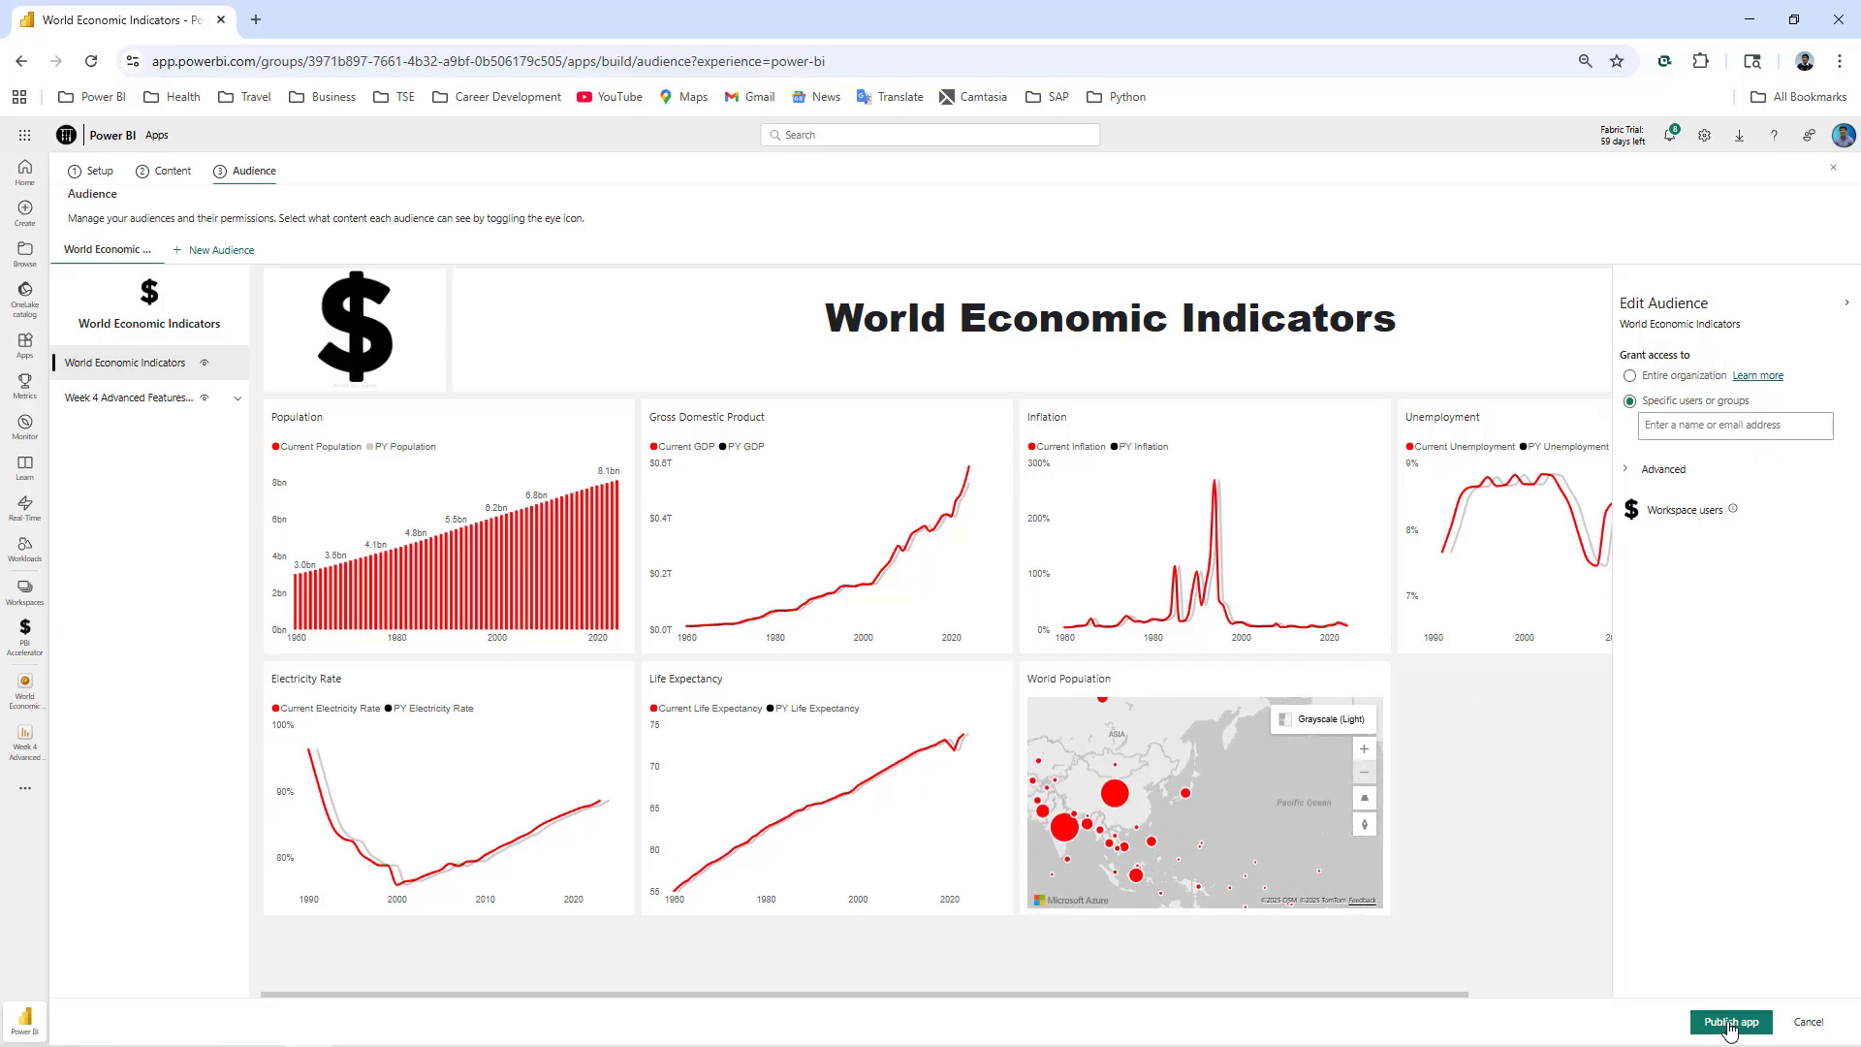
- Publish the World Economic Indicators app and open the published app
{"action": "left_click", "coordinate": [1730, 1024]}
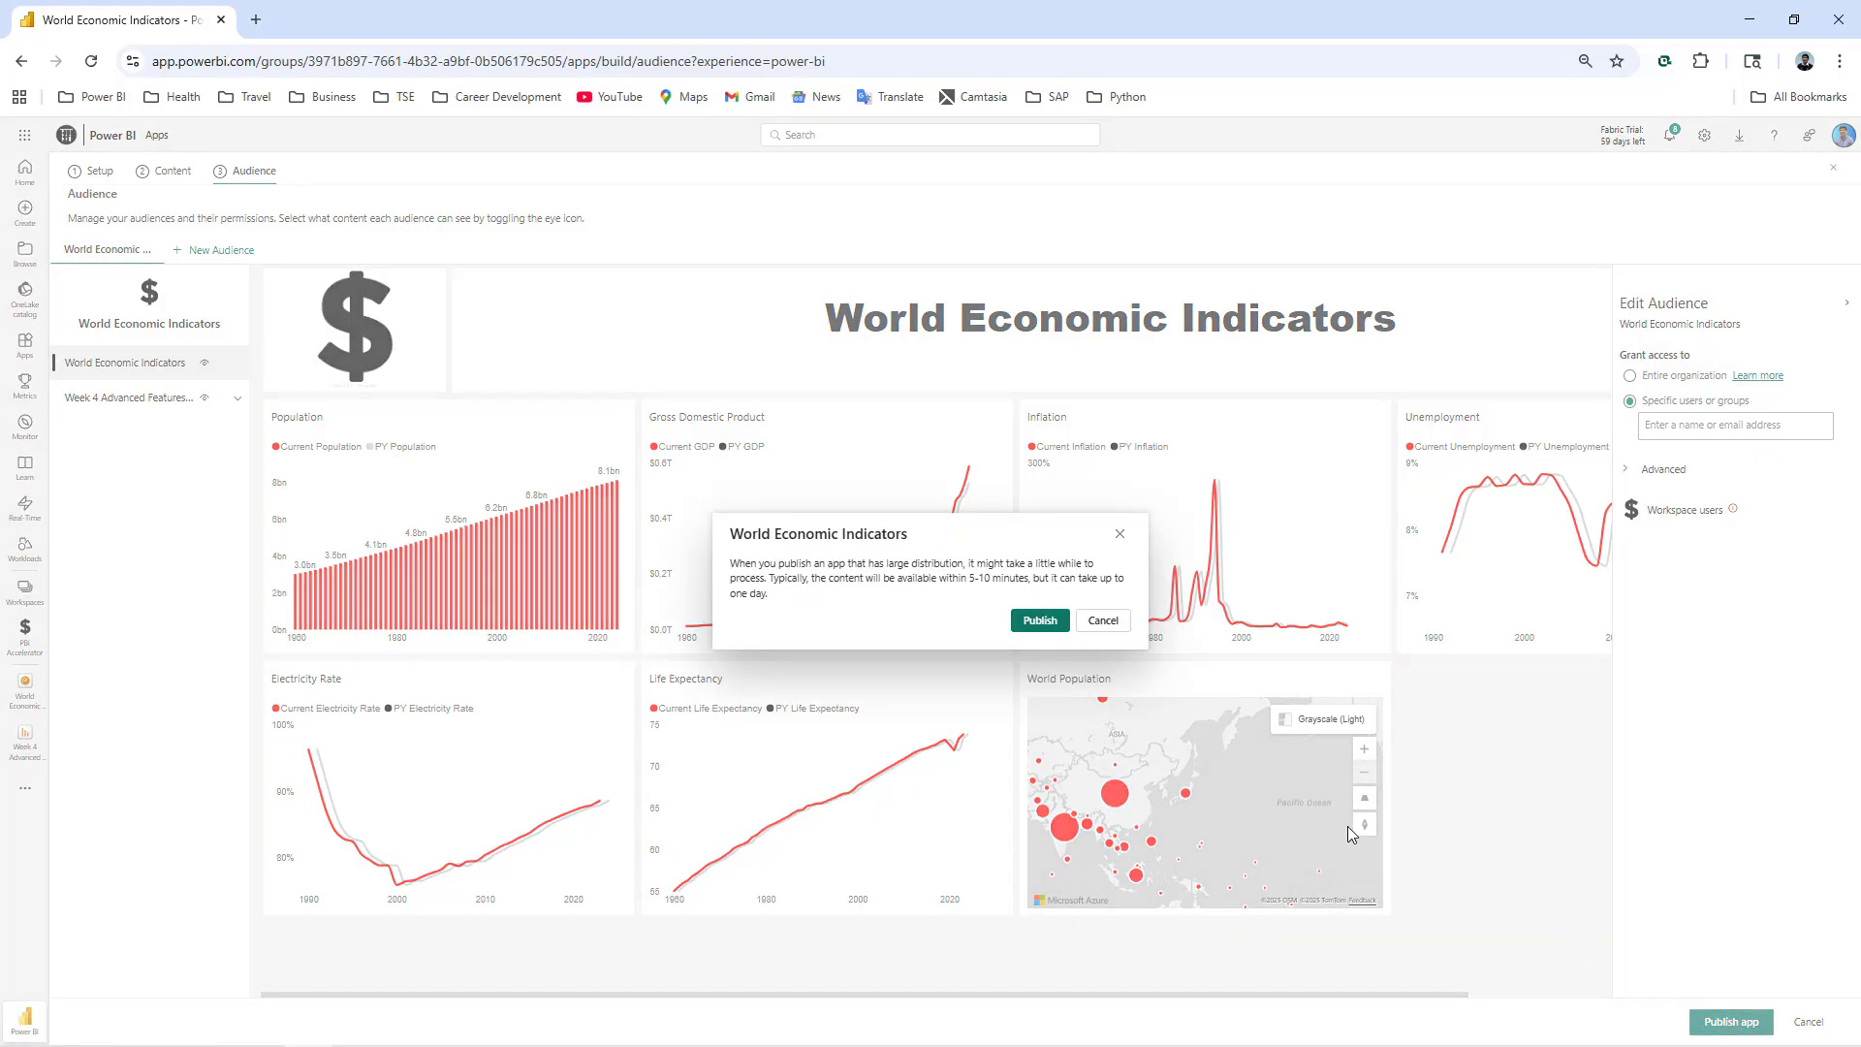
{"action": "left_click", "coordinate": [1037, 624]}
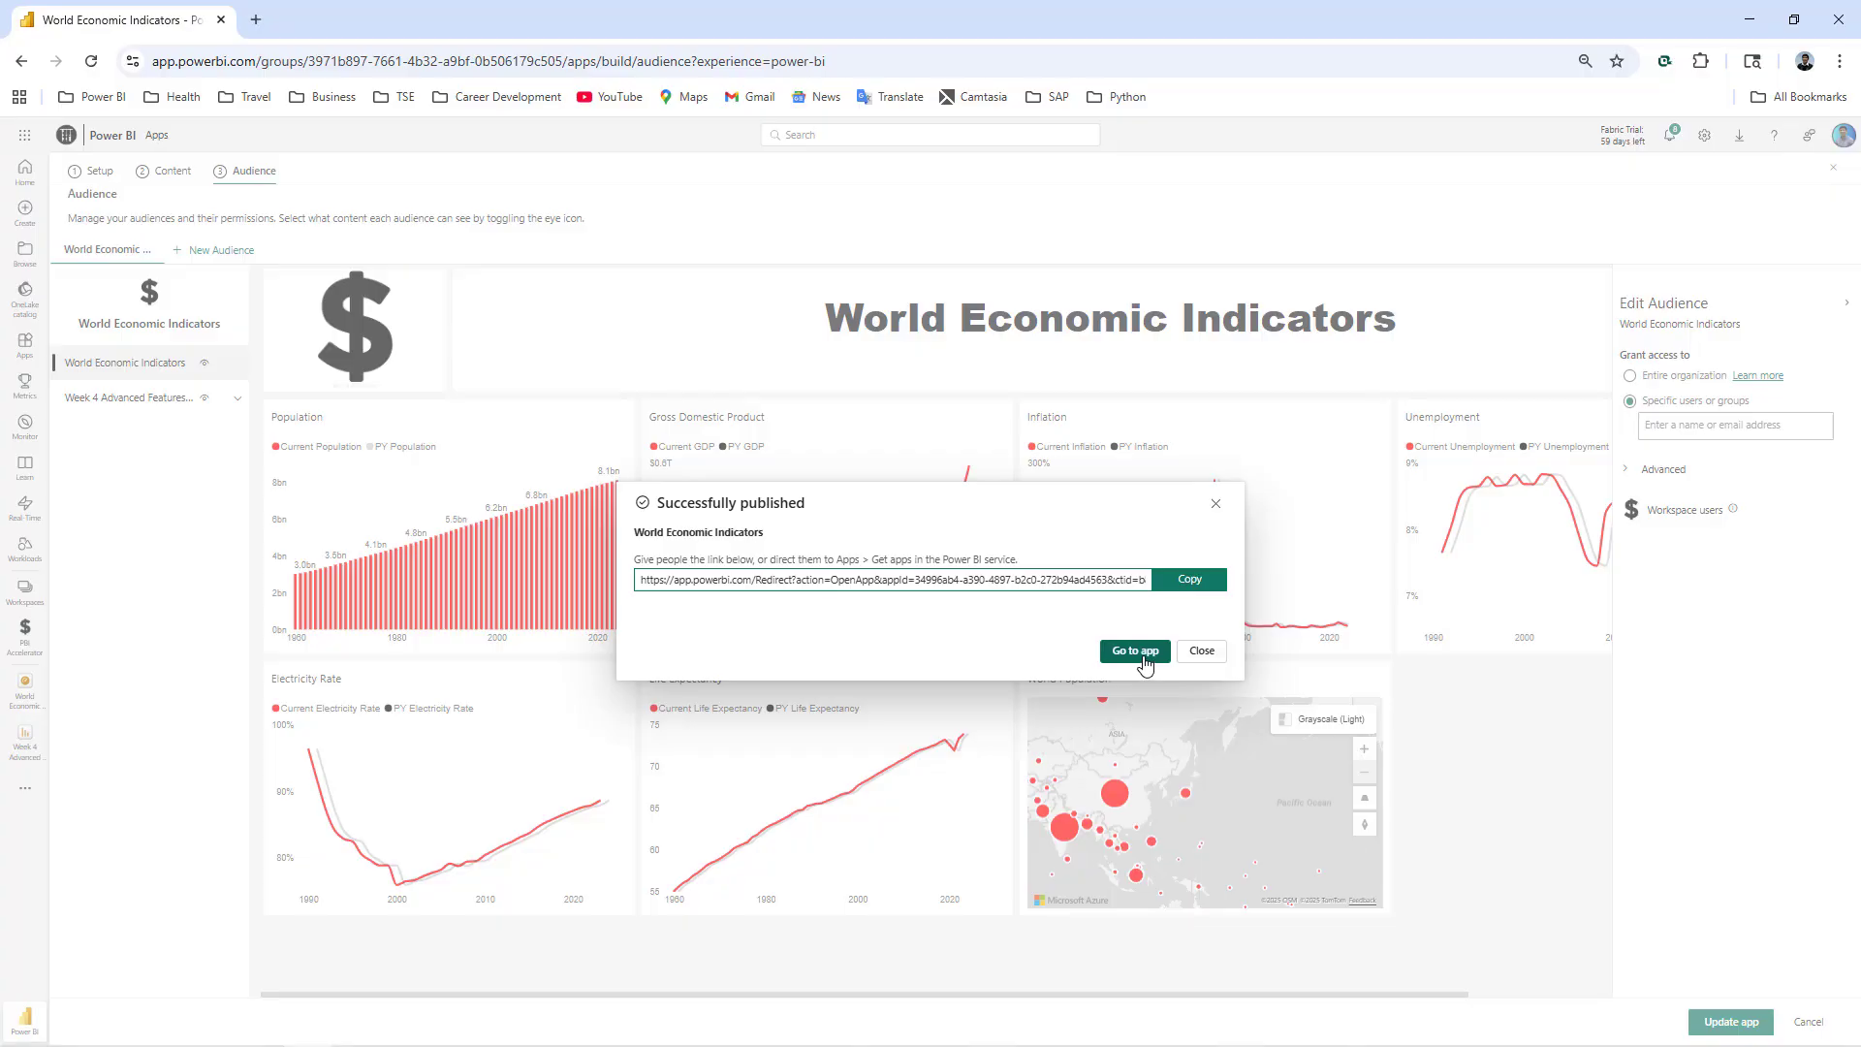
{"action": "left_click", "coordinate": [1140, 651]}
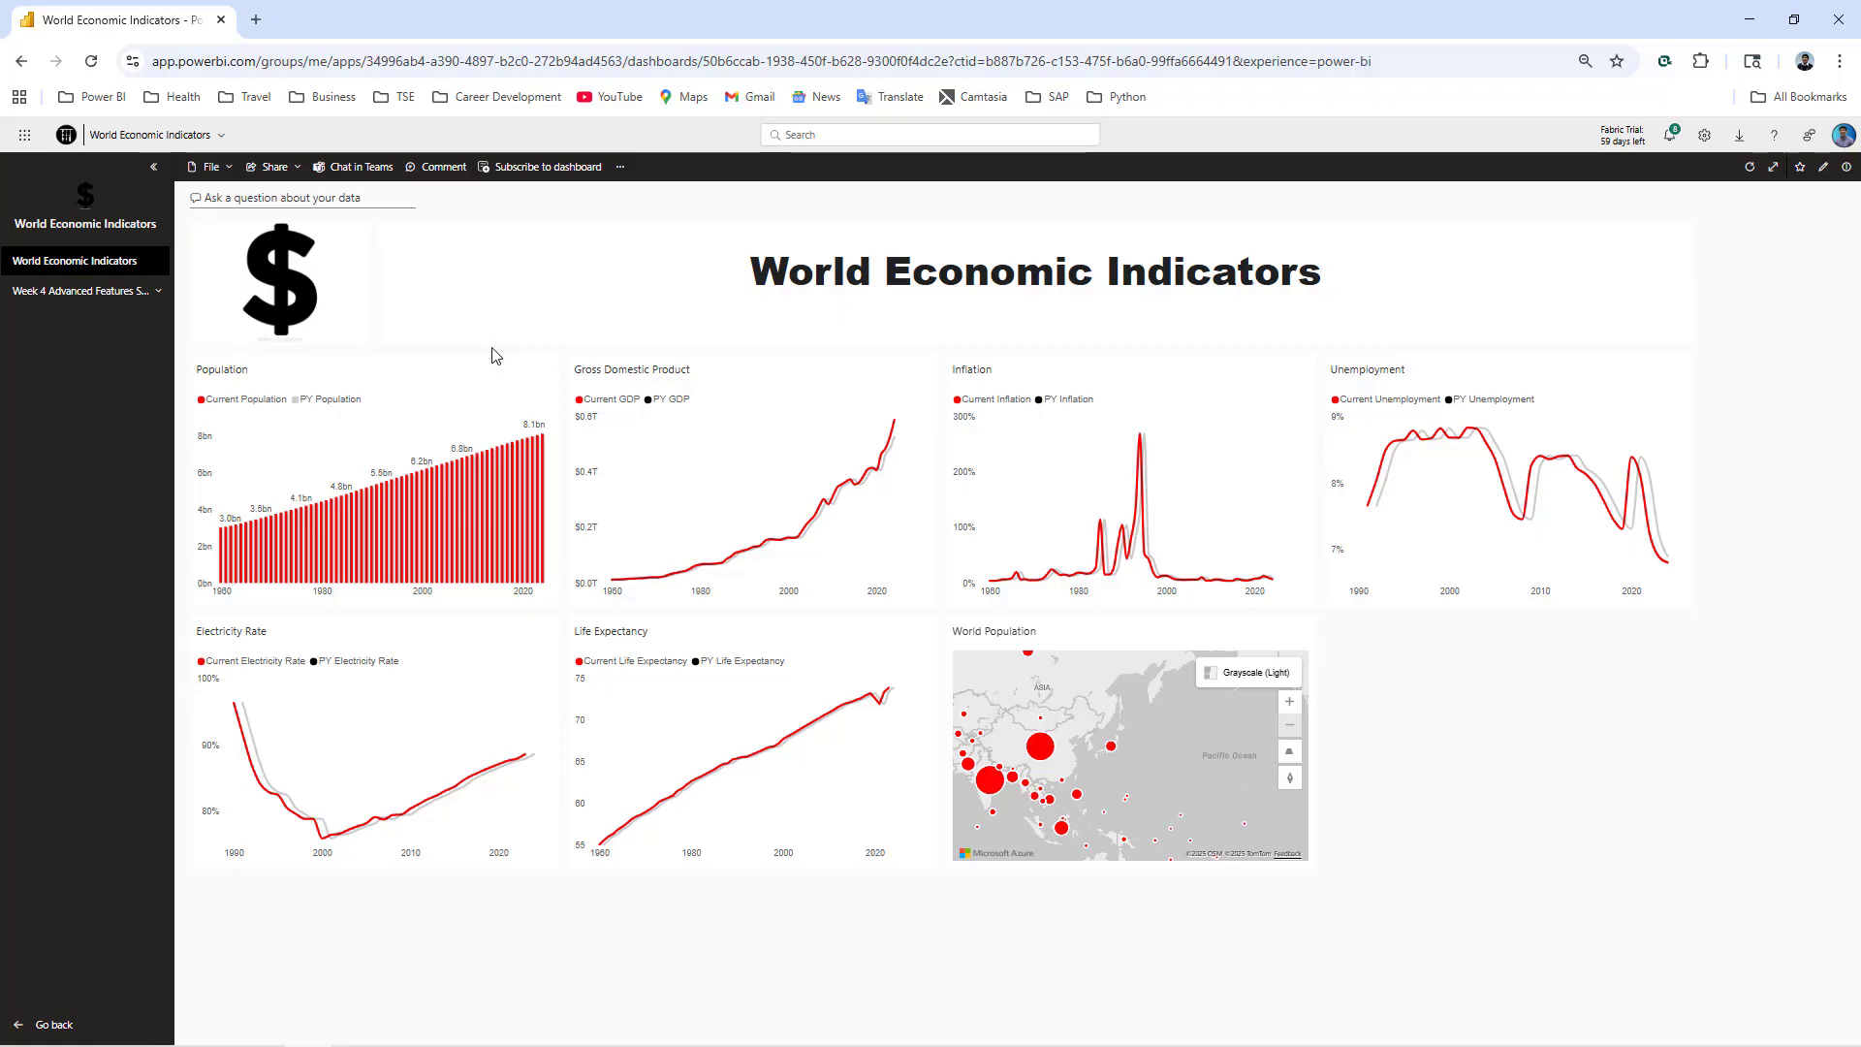
- Examine the Country, Continent and World pages of the Week 4 report in the published app
{"action": "left_click", "coordinate": [68, 290]}
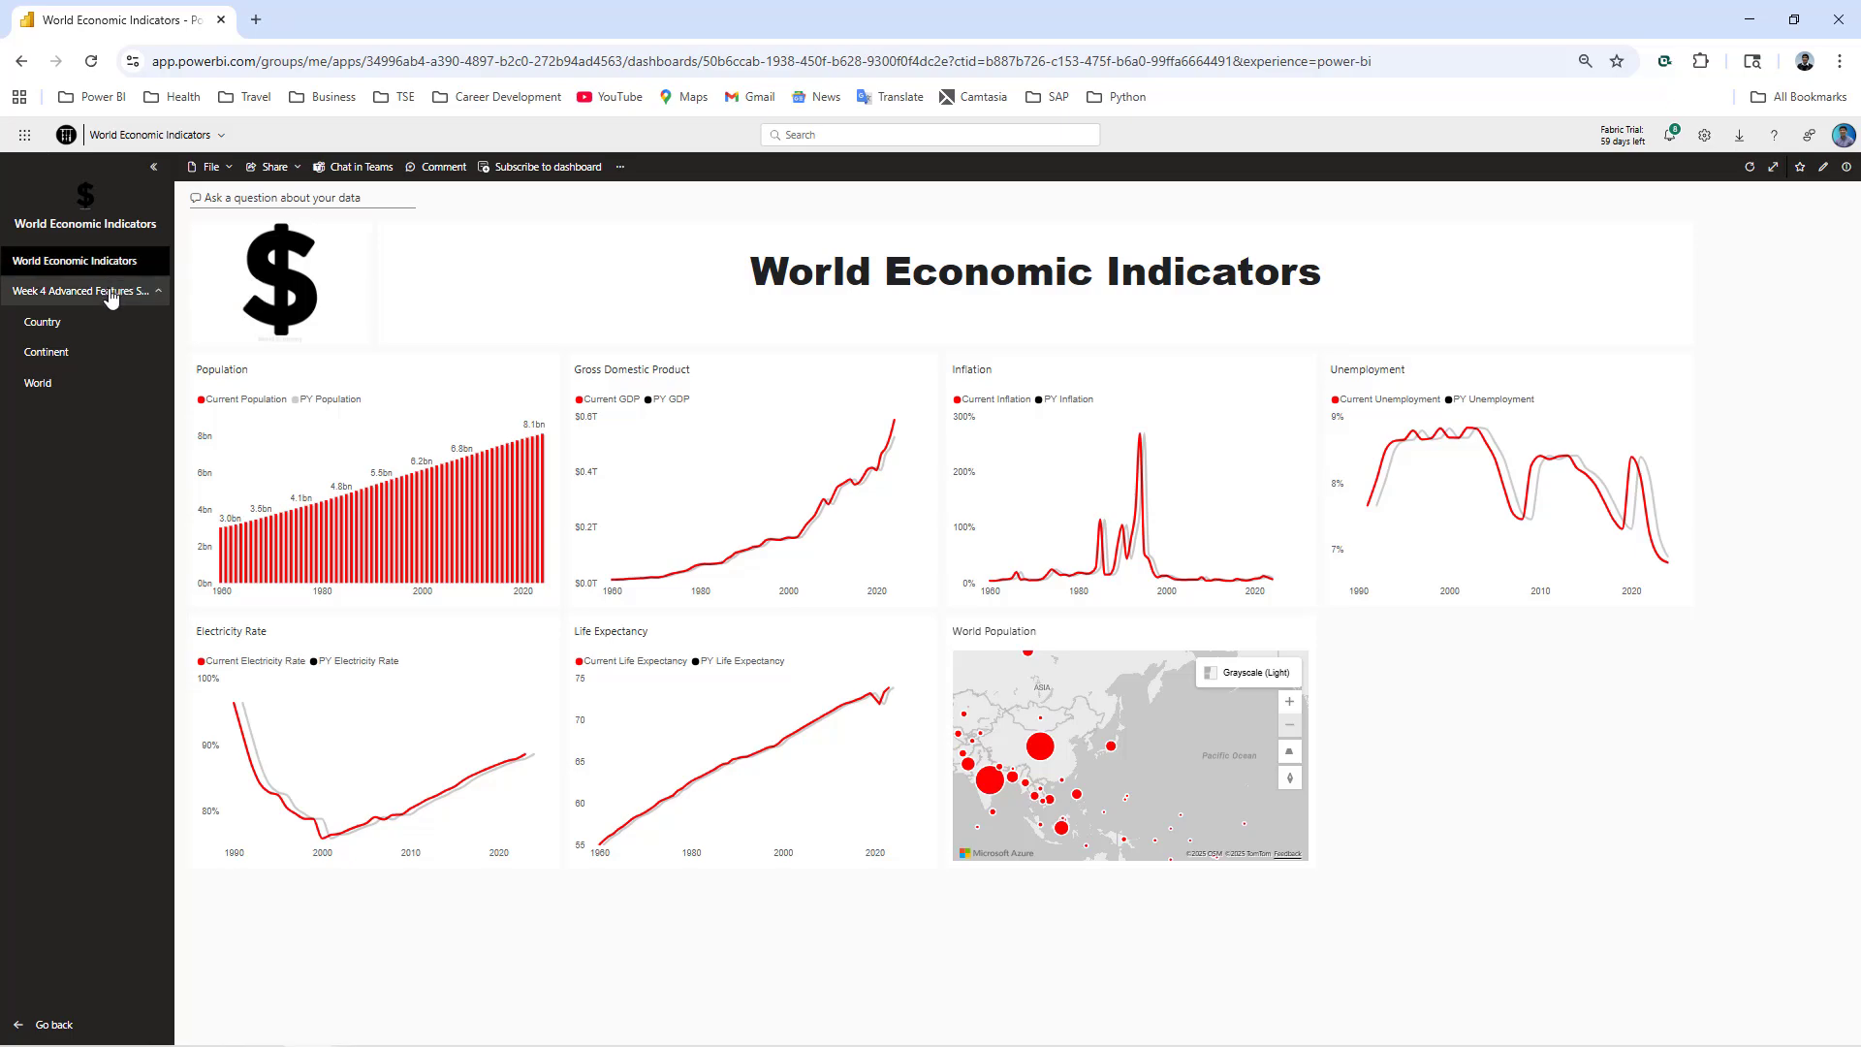
{"action": "left_click", "coordinate": [111, 292]}
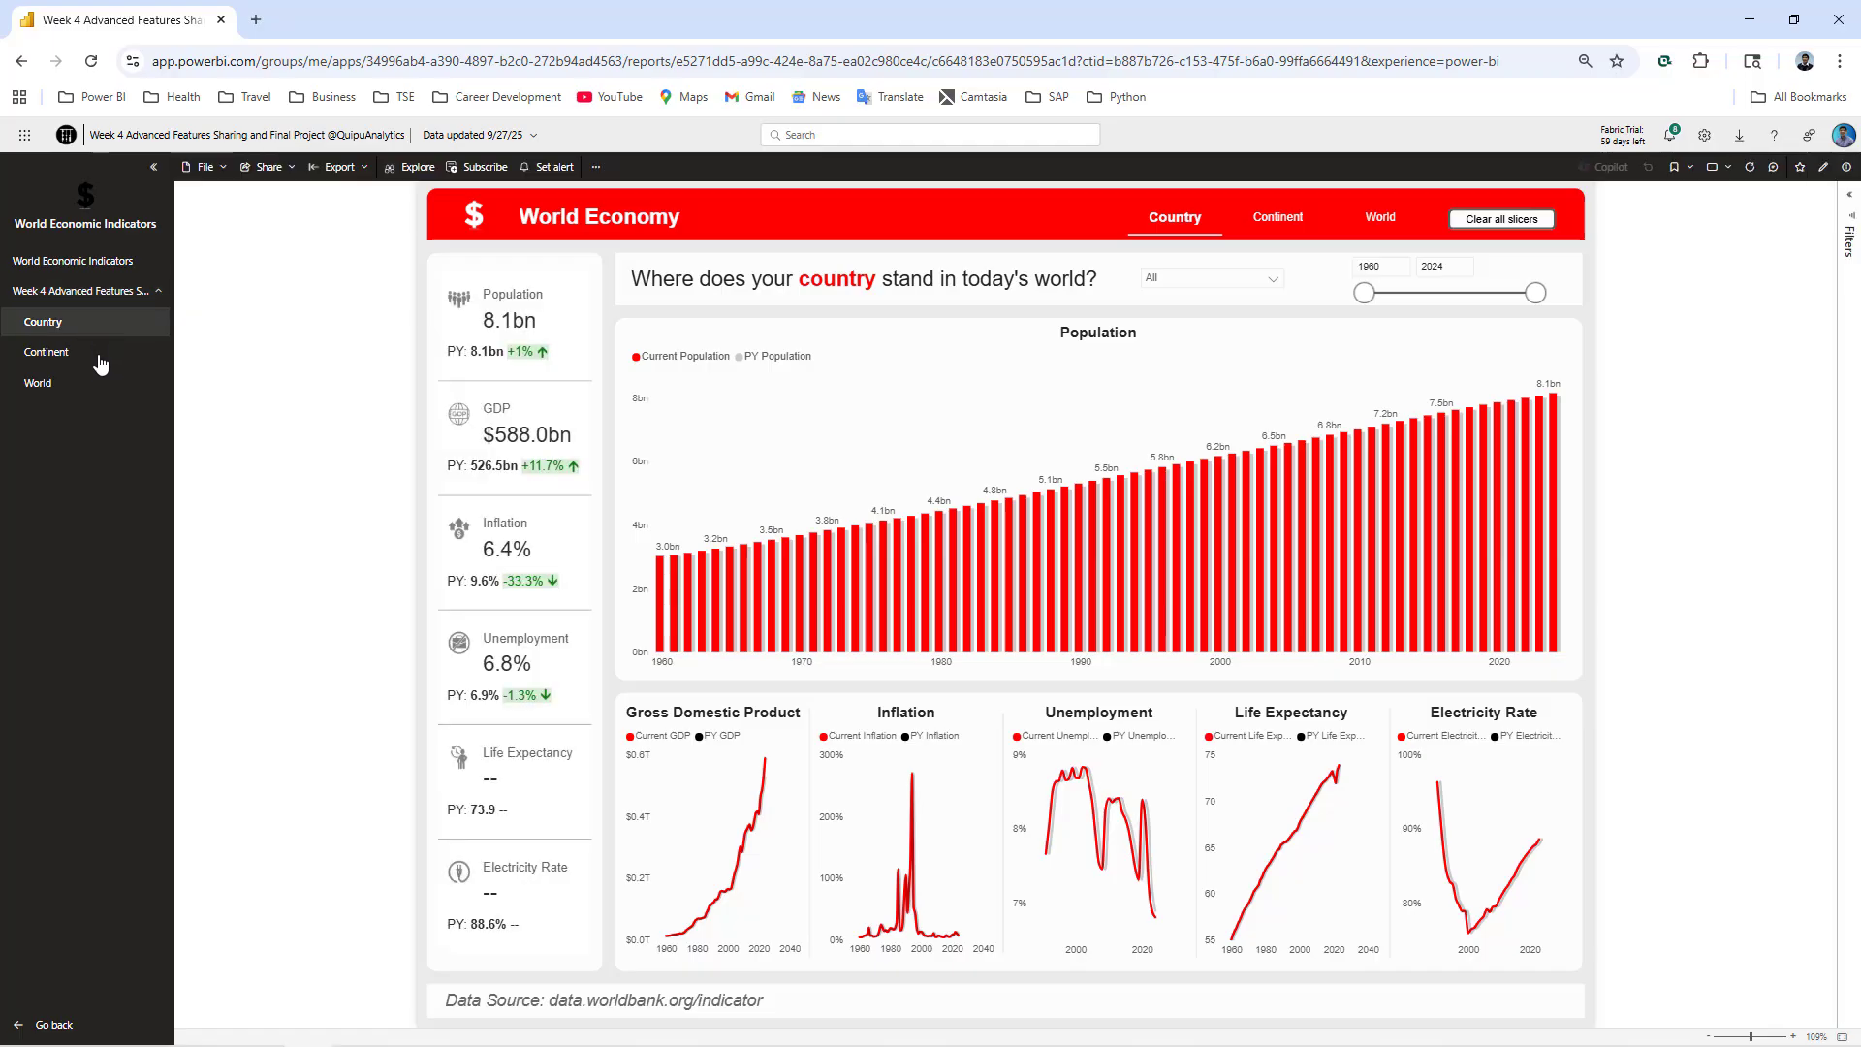
{"action": "left_click", "coordinate": [96, 359]}
{"action": "left_click", "coordinate": [95, 387]}
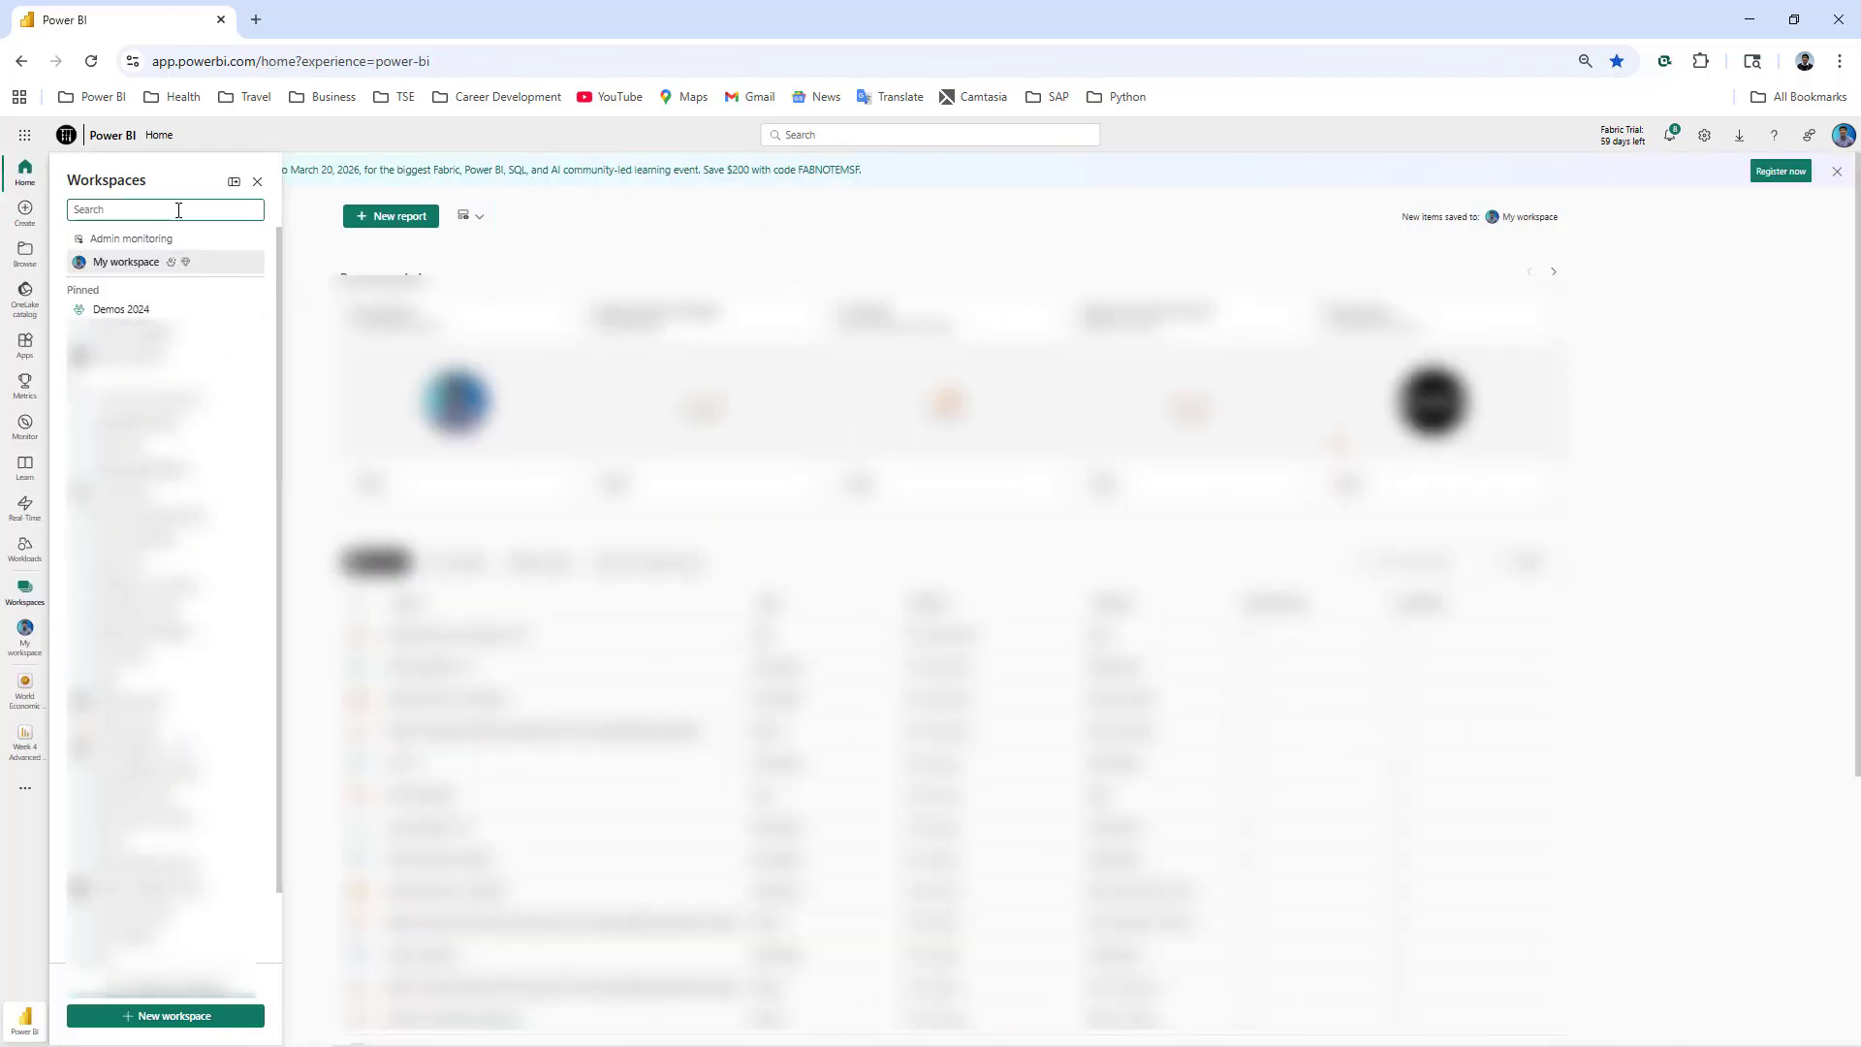
- Search the workspaces for "pbi" and open the PBI Accelerator workspace
{"action": "type", "text": "pbi"}
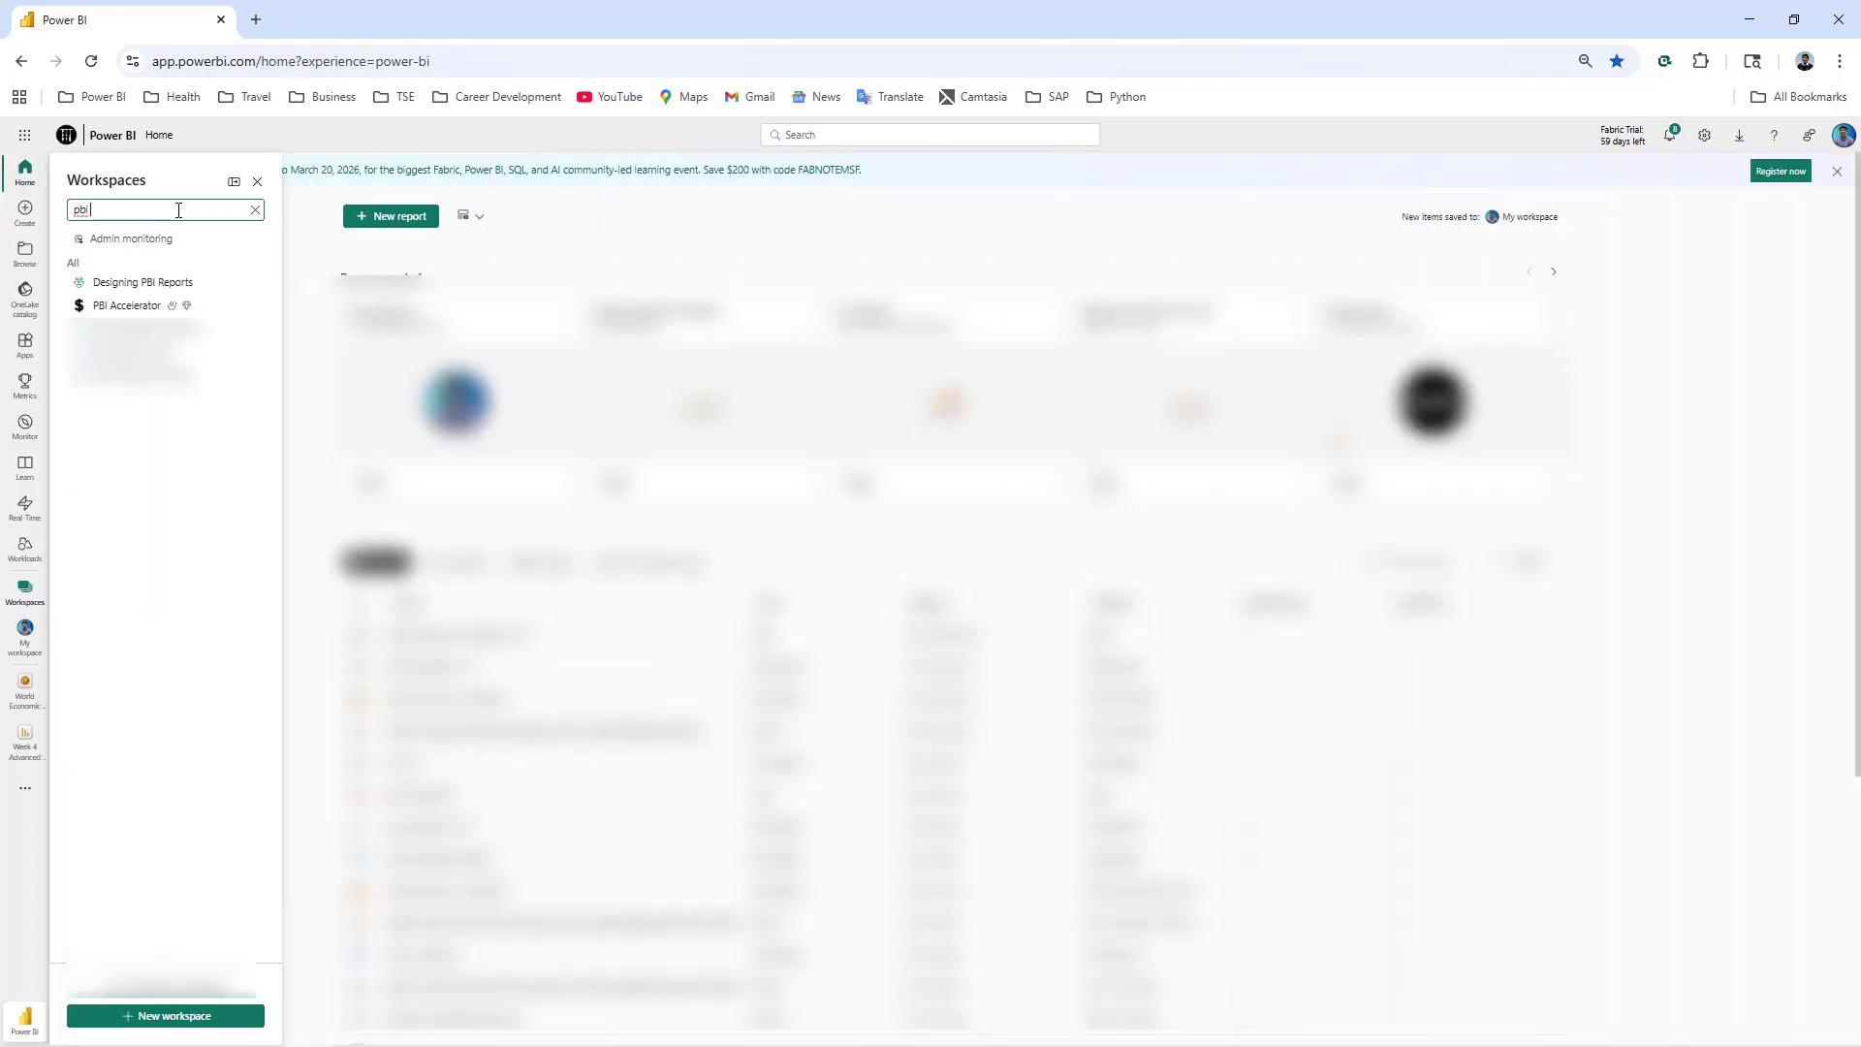
{"action": "left_click", "coordinate": [127, 306]}
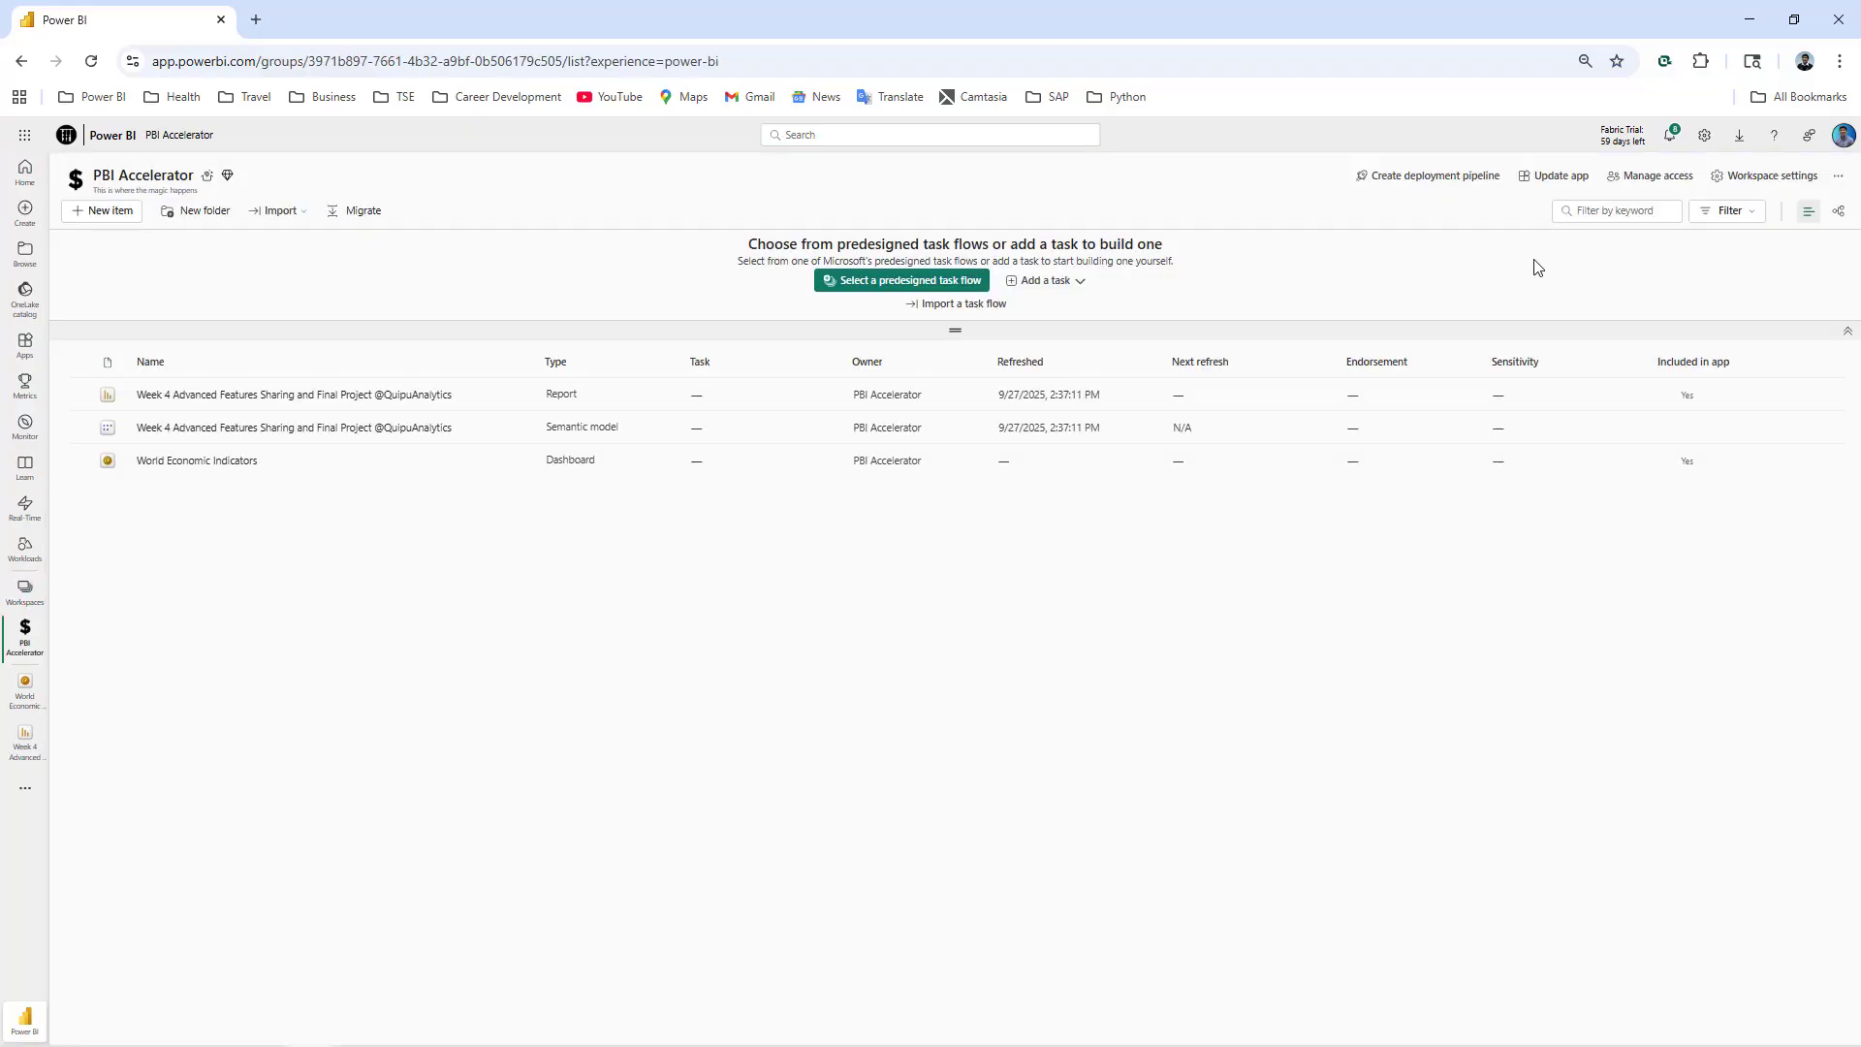
- Open the published app's setup for updating and replace its logo with the World Economic White Logo image
{"action": "left_click", "coordinate": [1561, 180]}
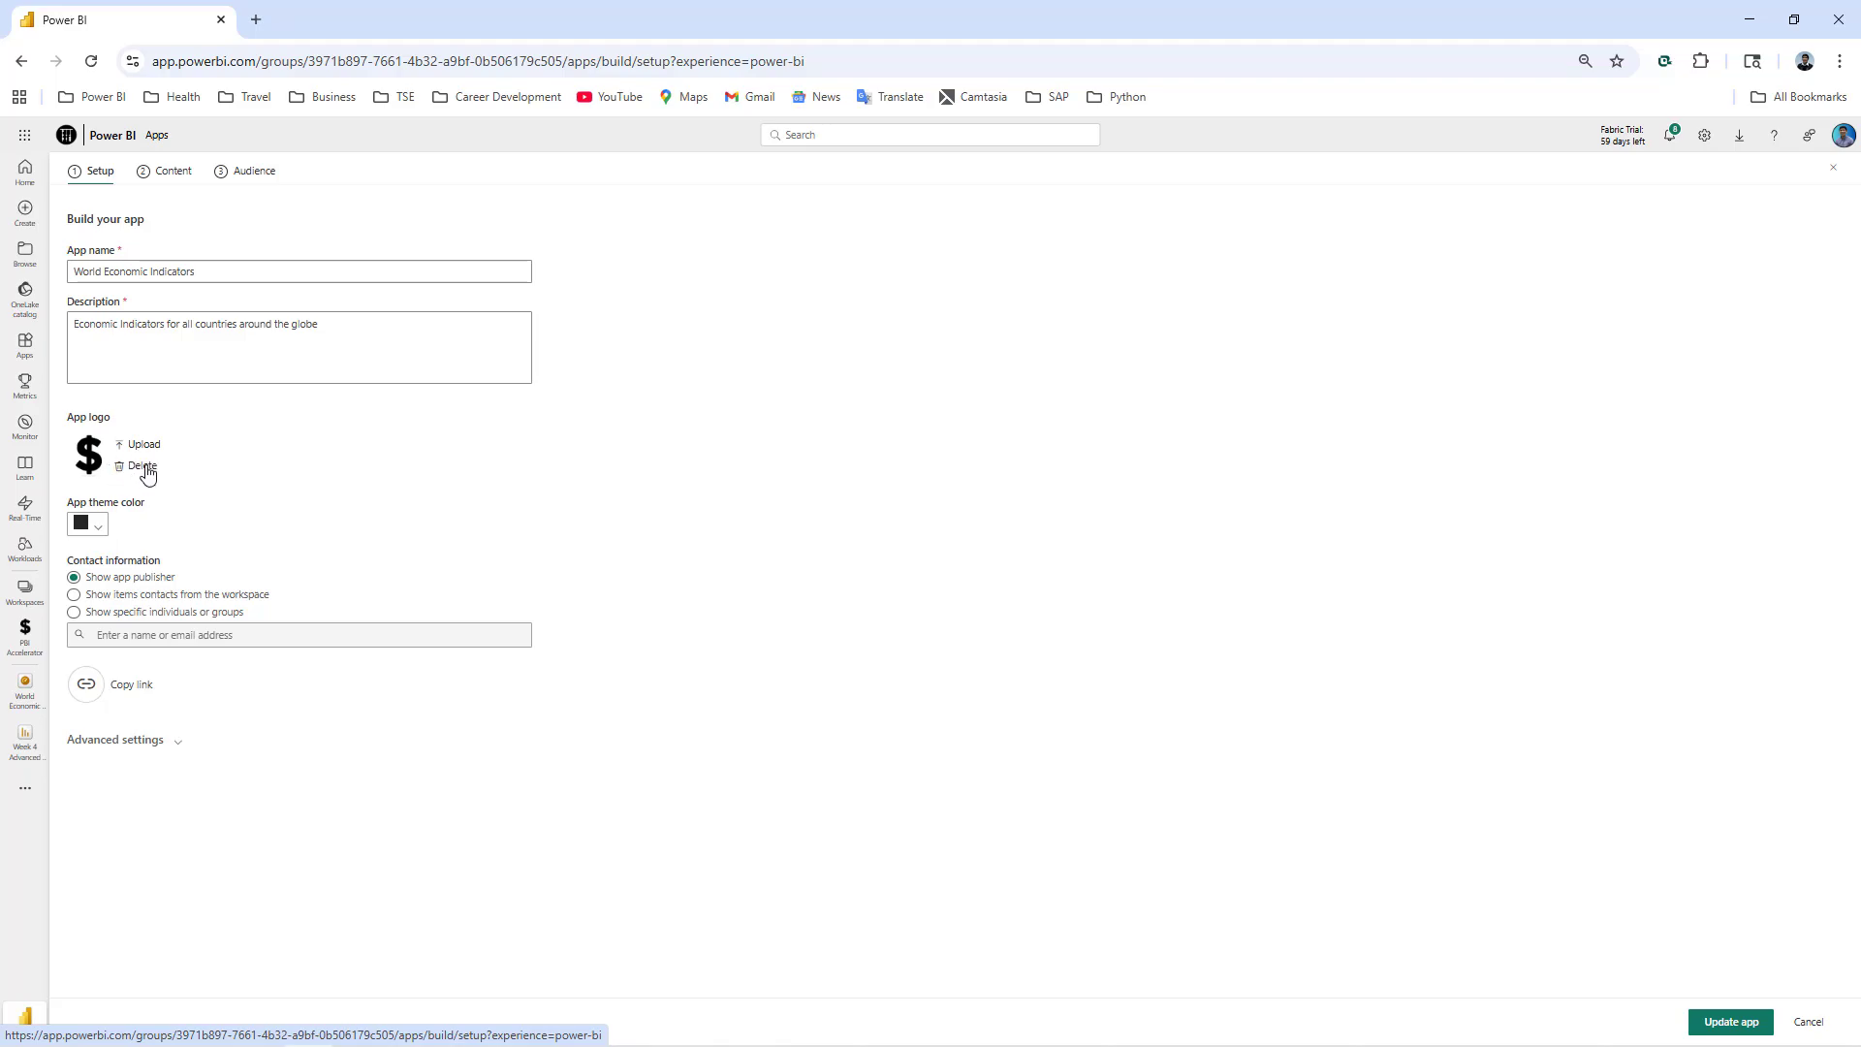
{"action": "left_click", "coordinate": [142, 466]}
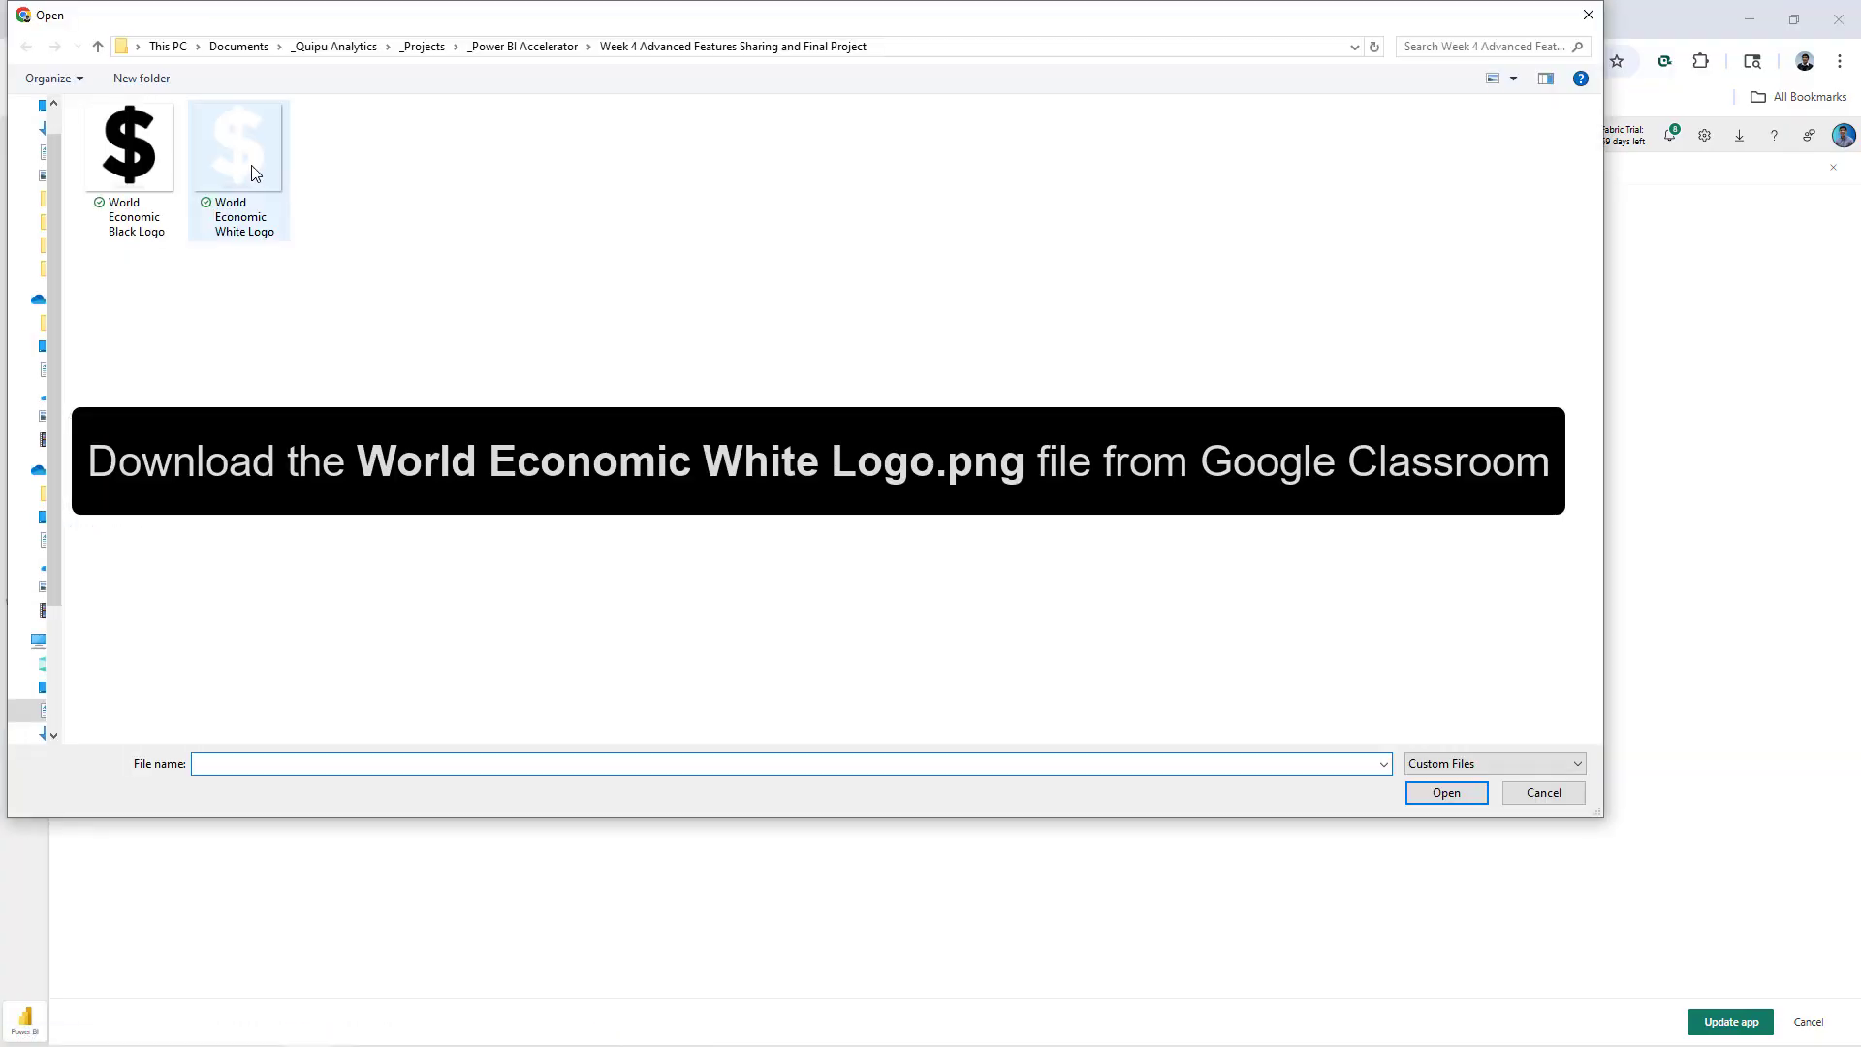
{"action": "left_click", "coordinate": [254, 172]}
{"action": "left_click", "coordinate": [1429, 795]}
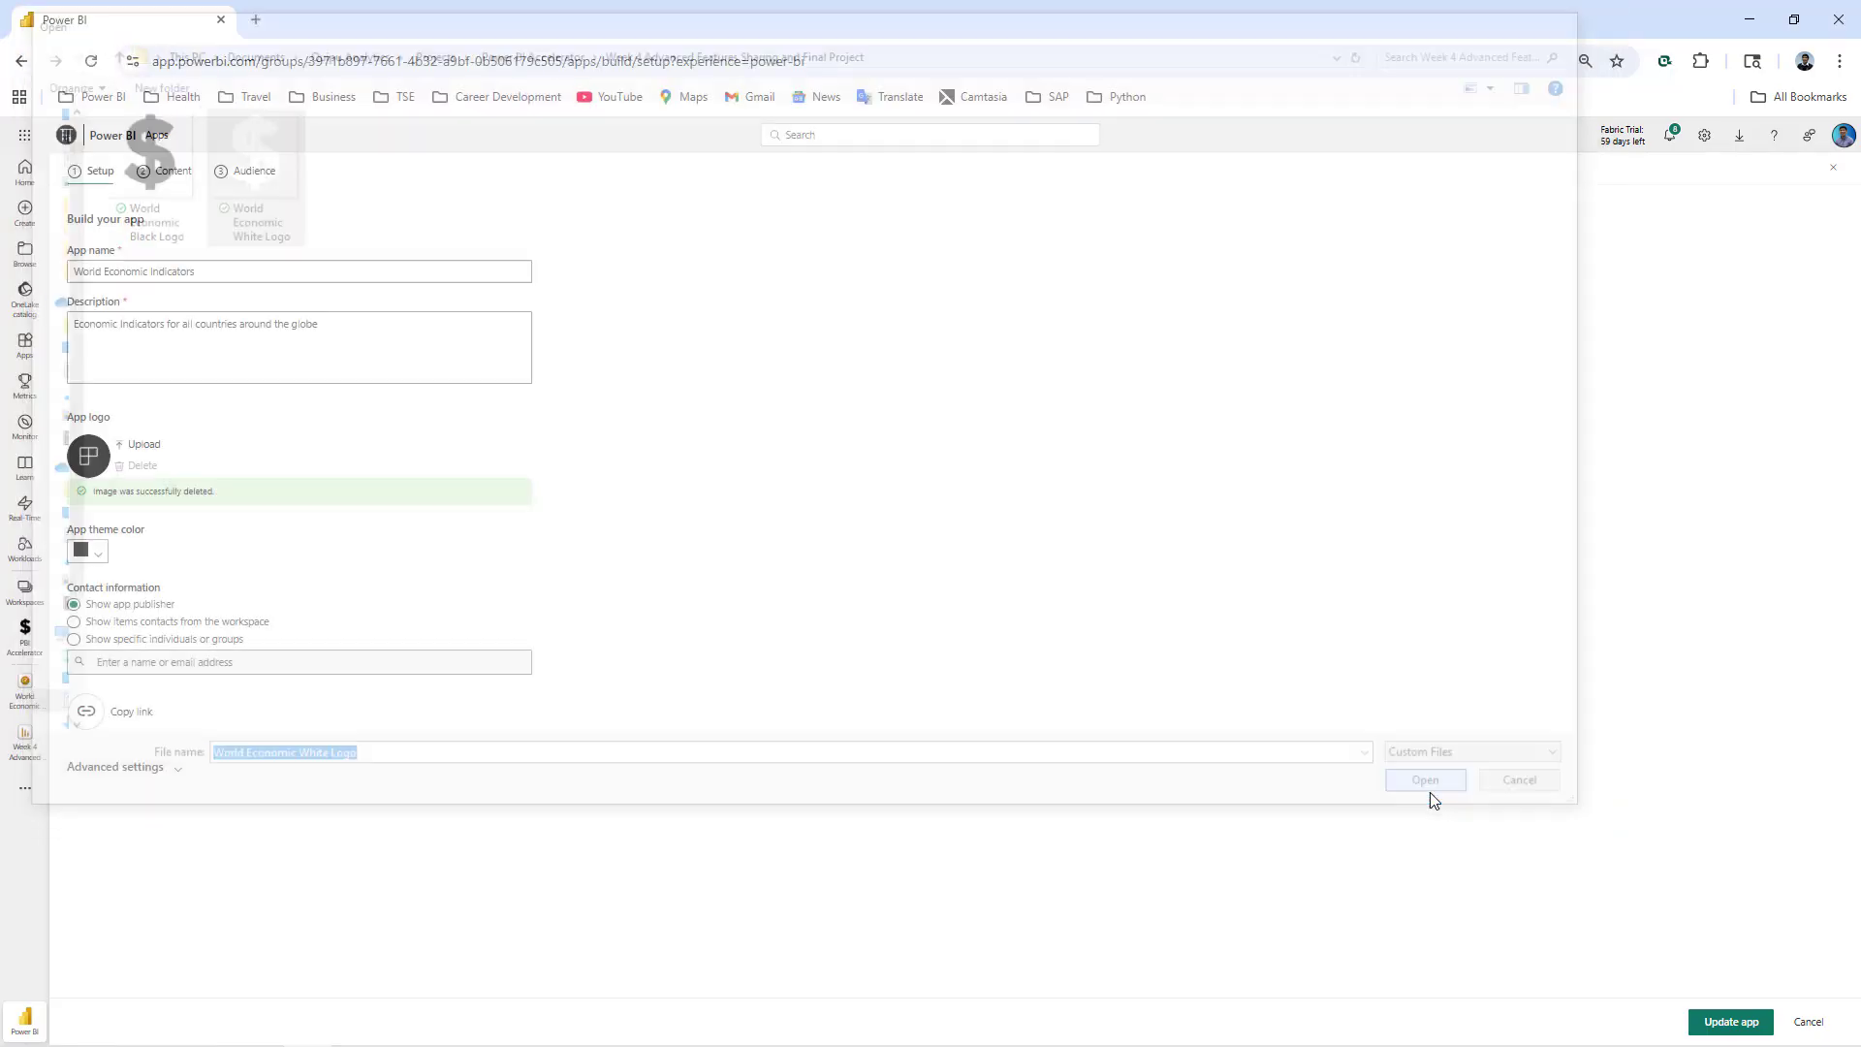
- Publish the update to the World Economic Indicators app and open the updated app
{"action": "left_click", "coordinate": [1717, 1014]}
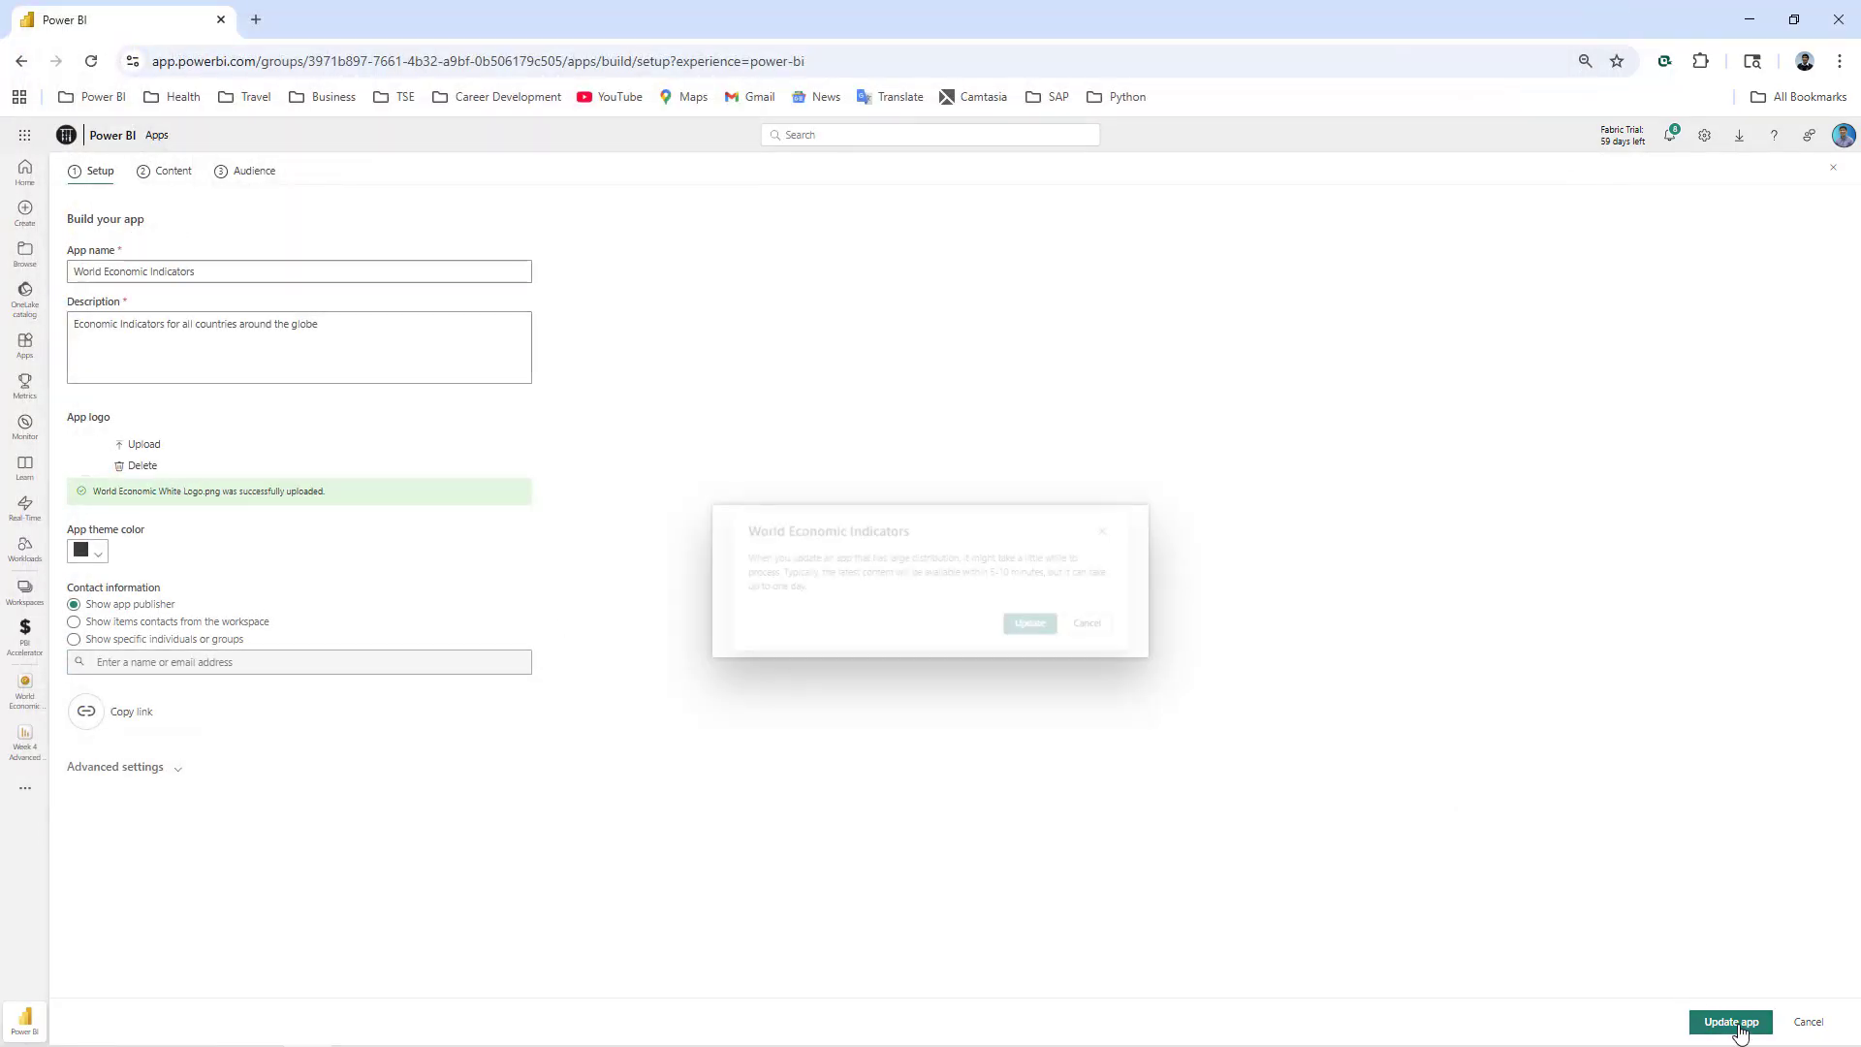
{"action": "left_click", "coordinate": [1035, 639]}
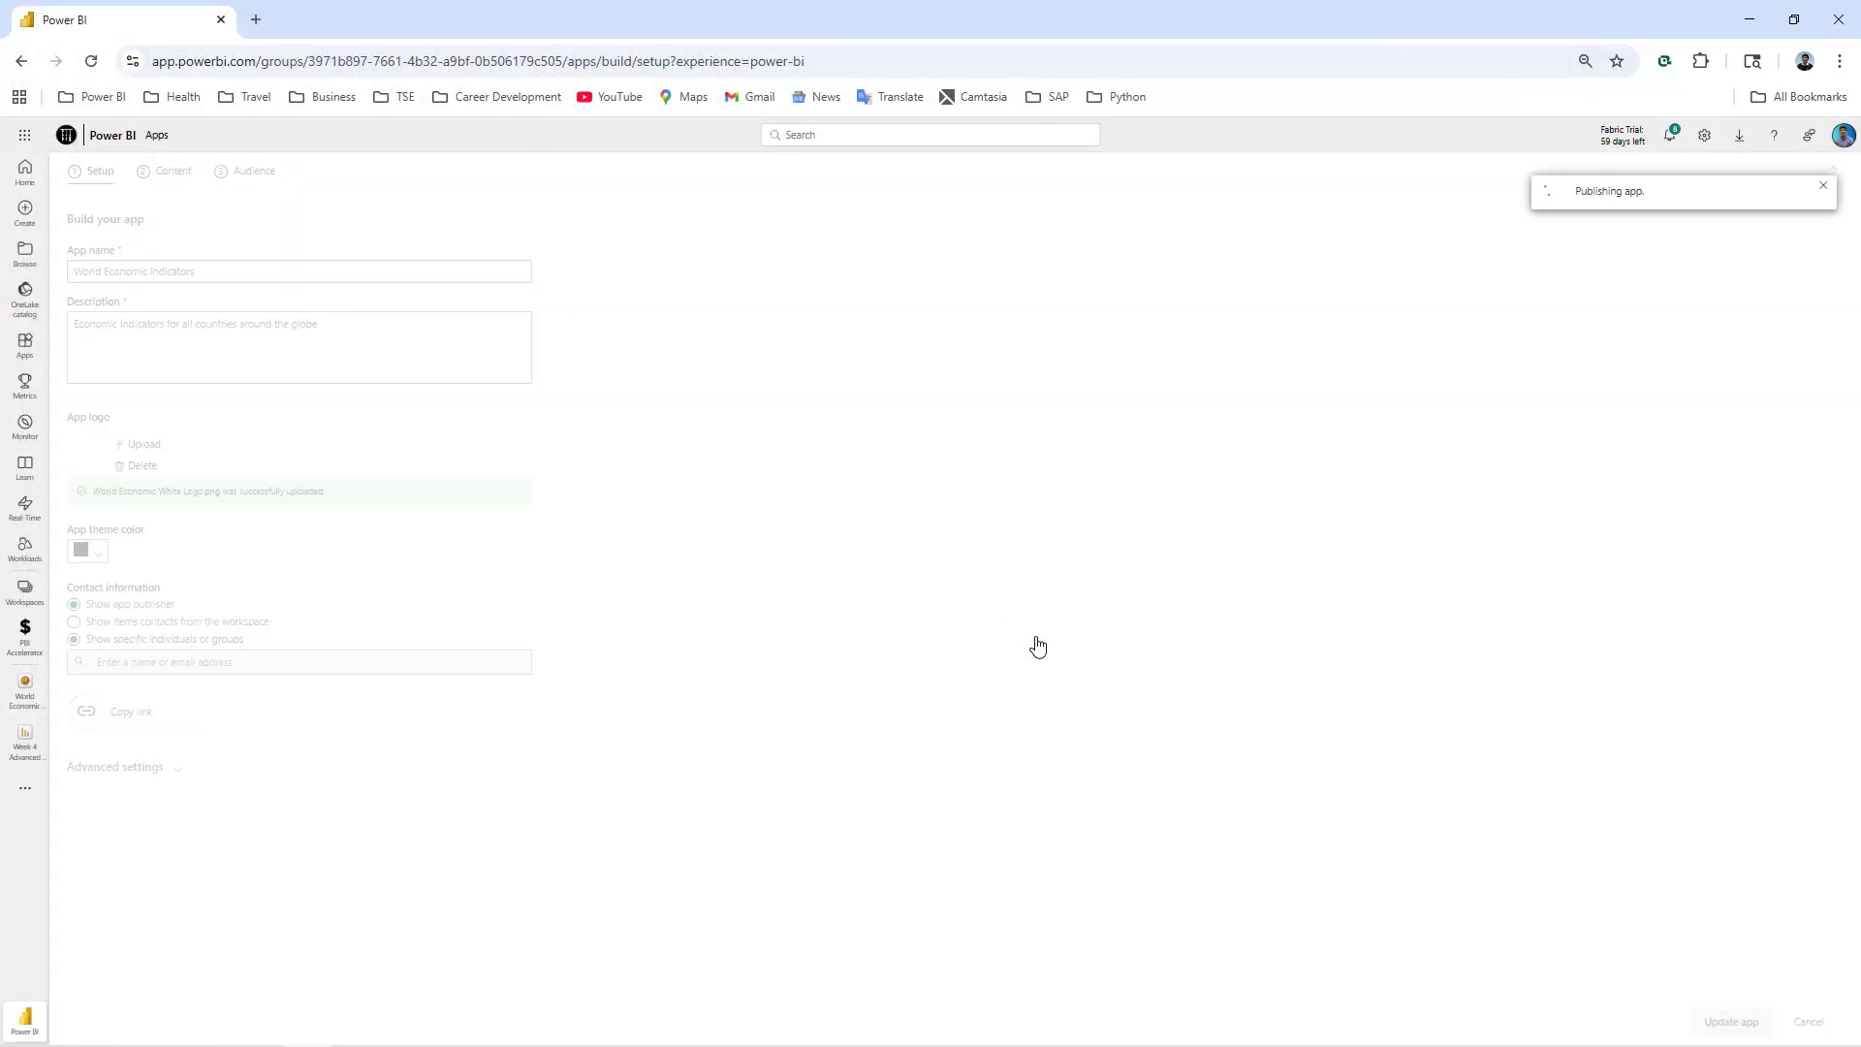
{"action": "left_click", "coordinate": [1149, 653]}
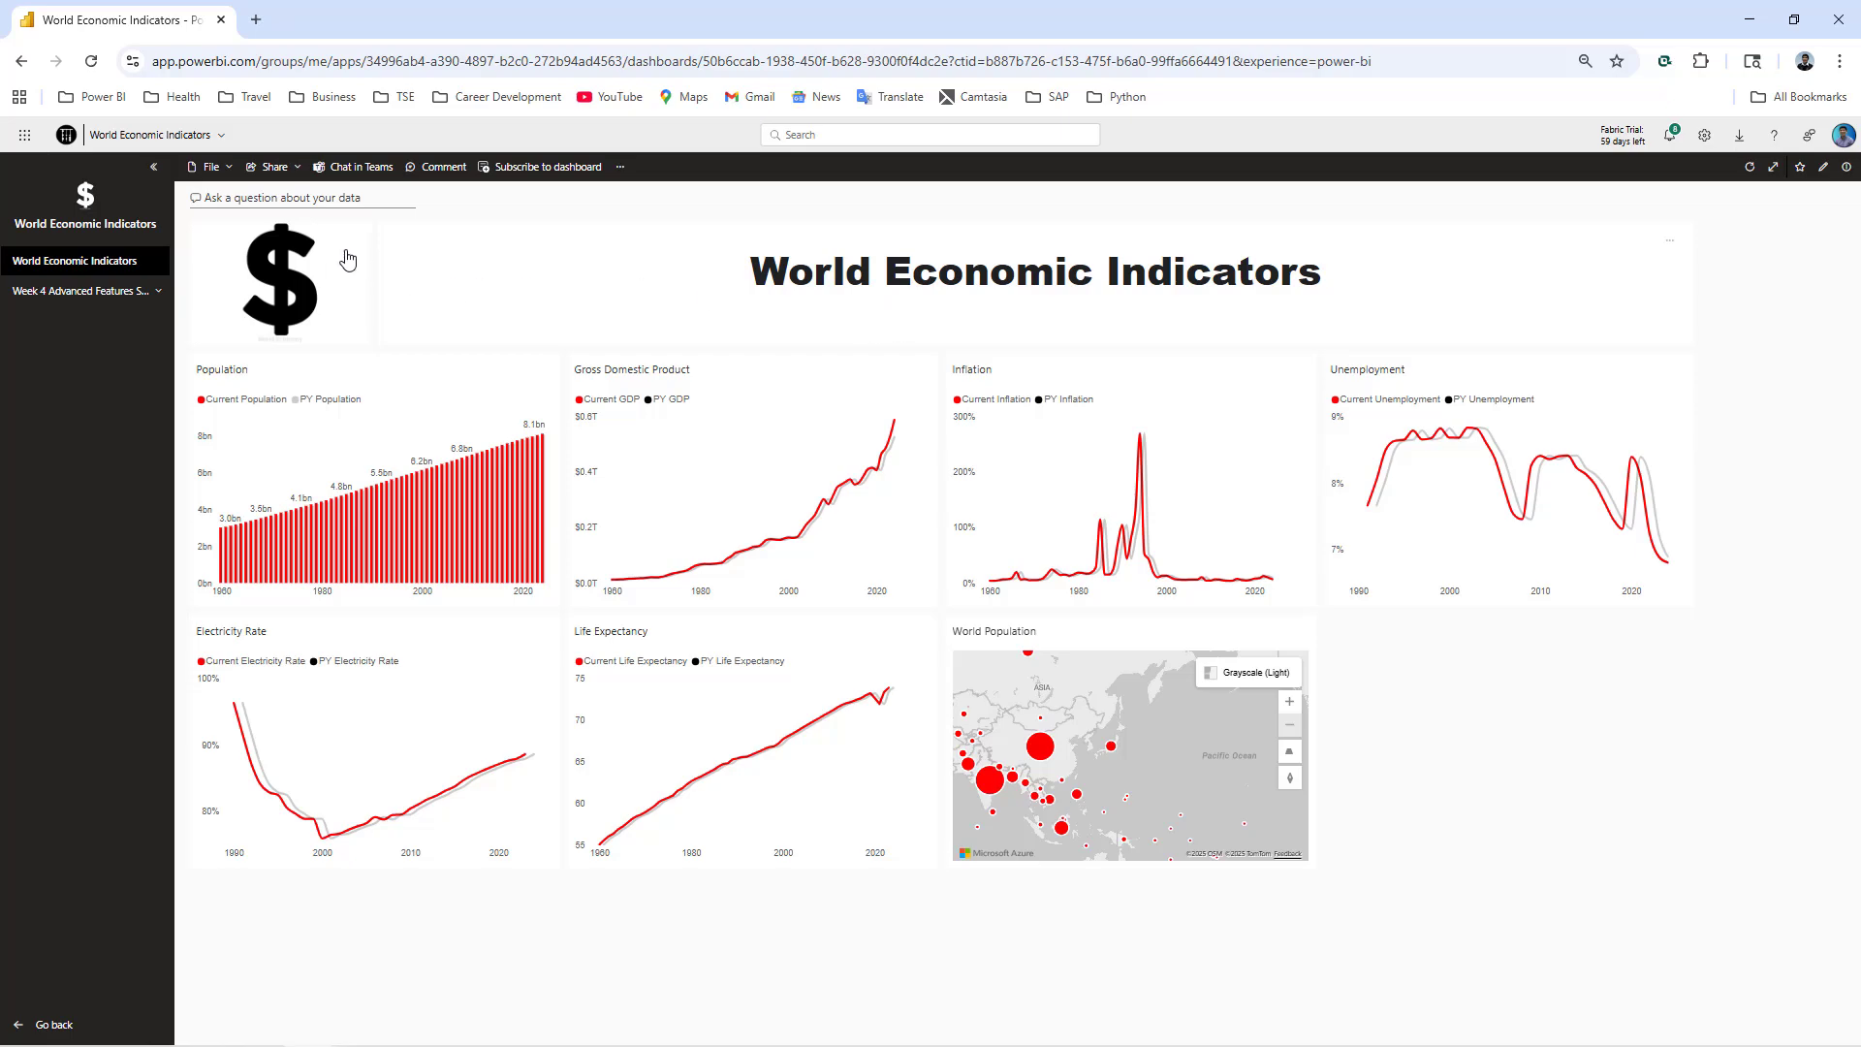
- Create a subscription to the World Economic Indicators dashboard with end date 9/29/2025 and save it
{"action": "left_click", "coordinate": [553, 175]}
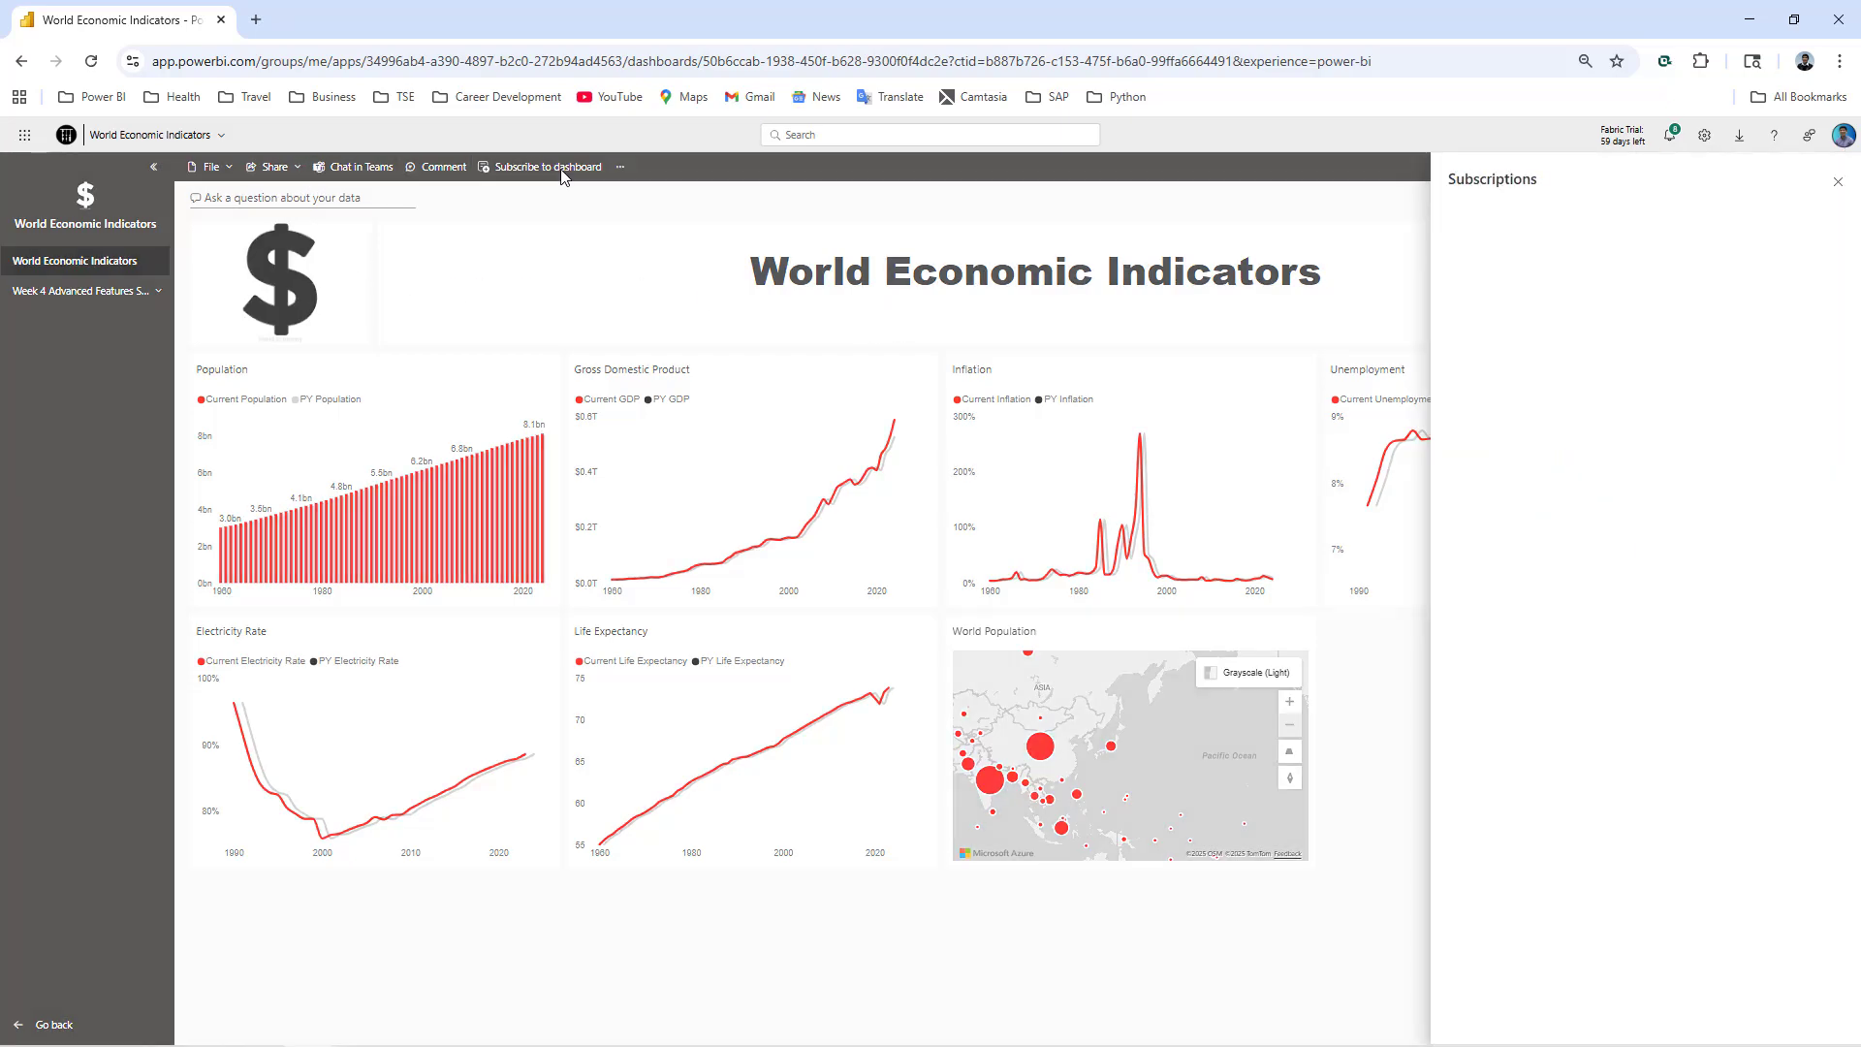
{"action": "left_click", "coordinate": [1641, 558]}
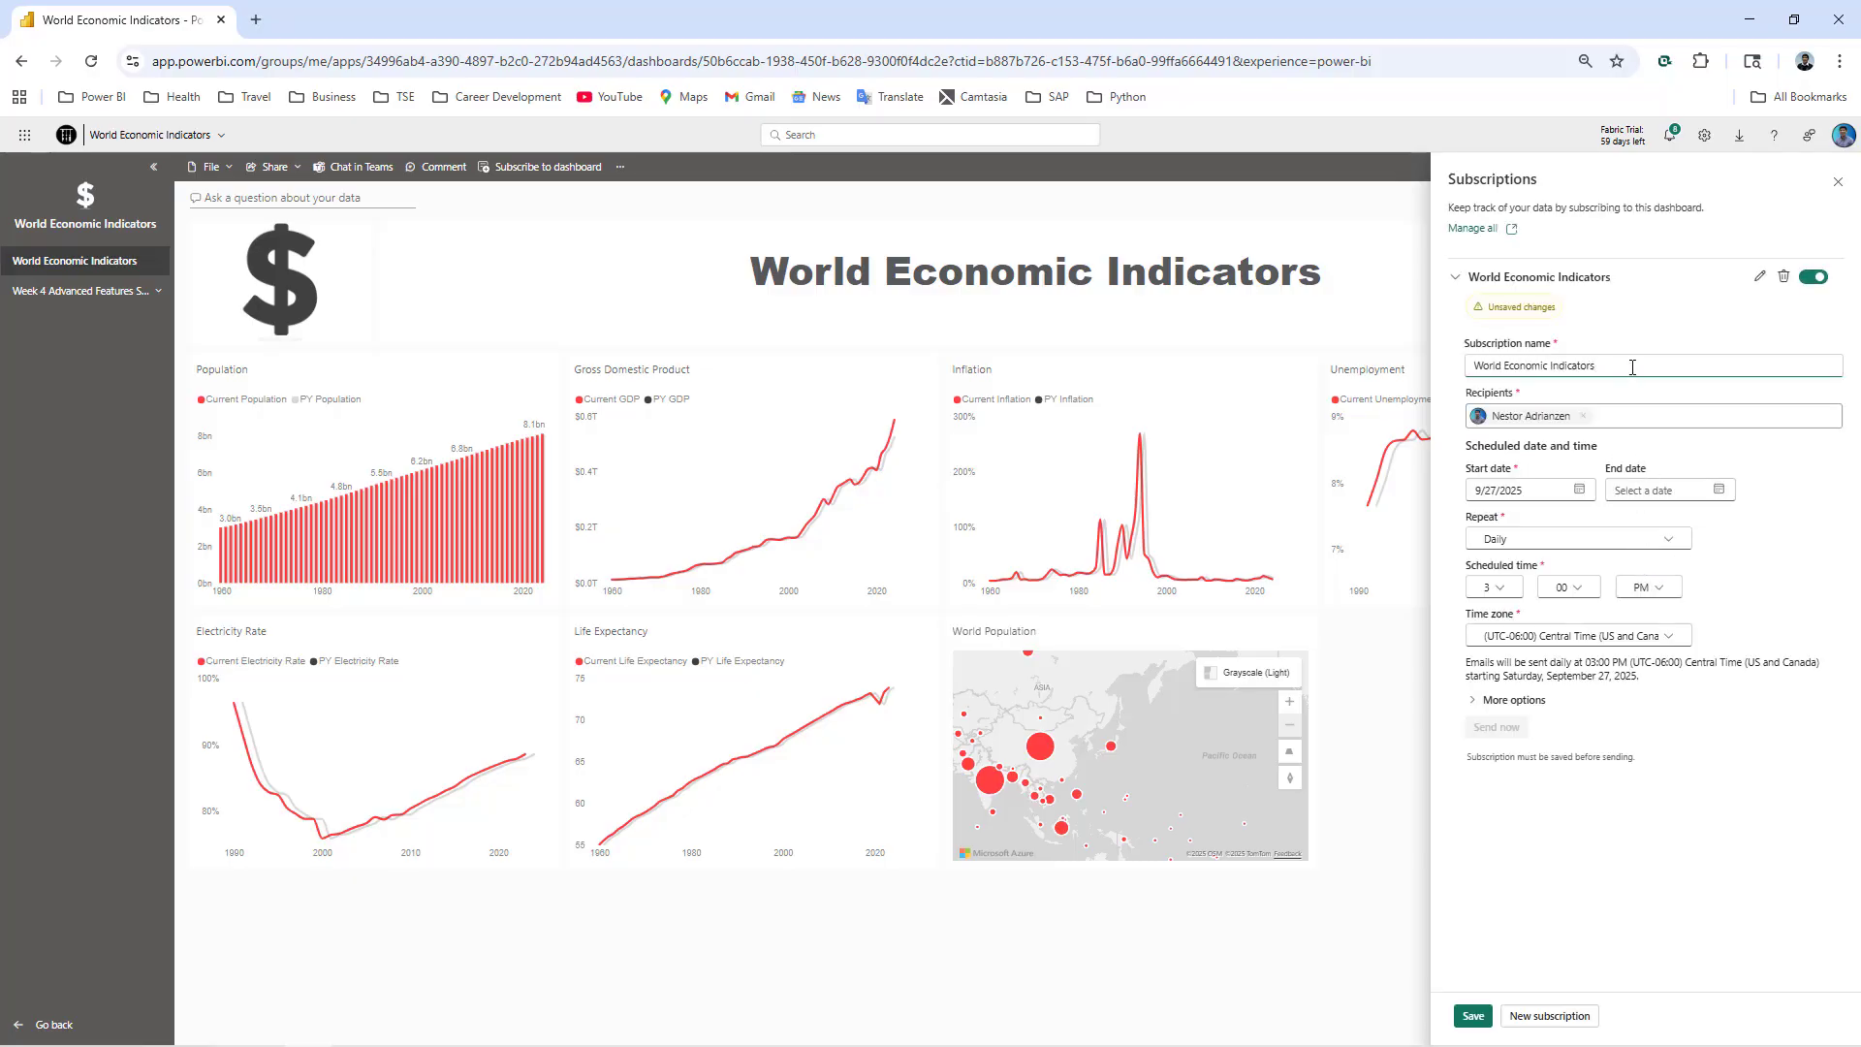
{"action": "left_click", "coordinate": [1640, 414]}
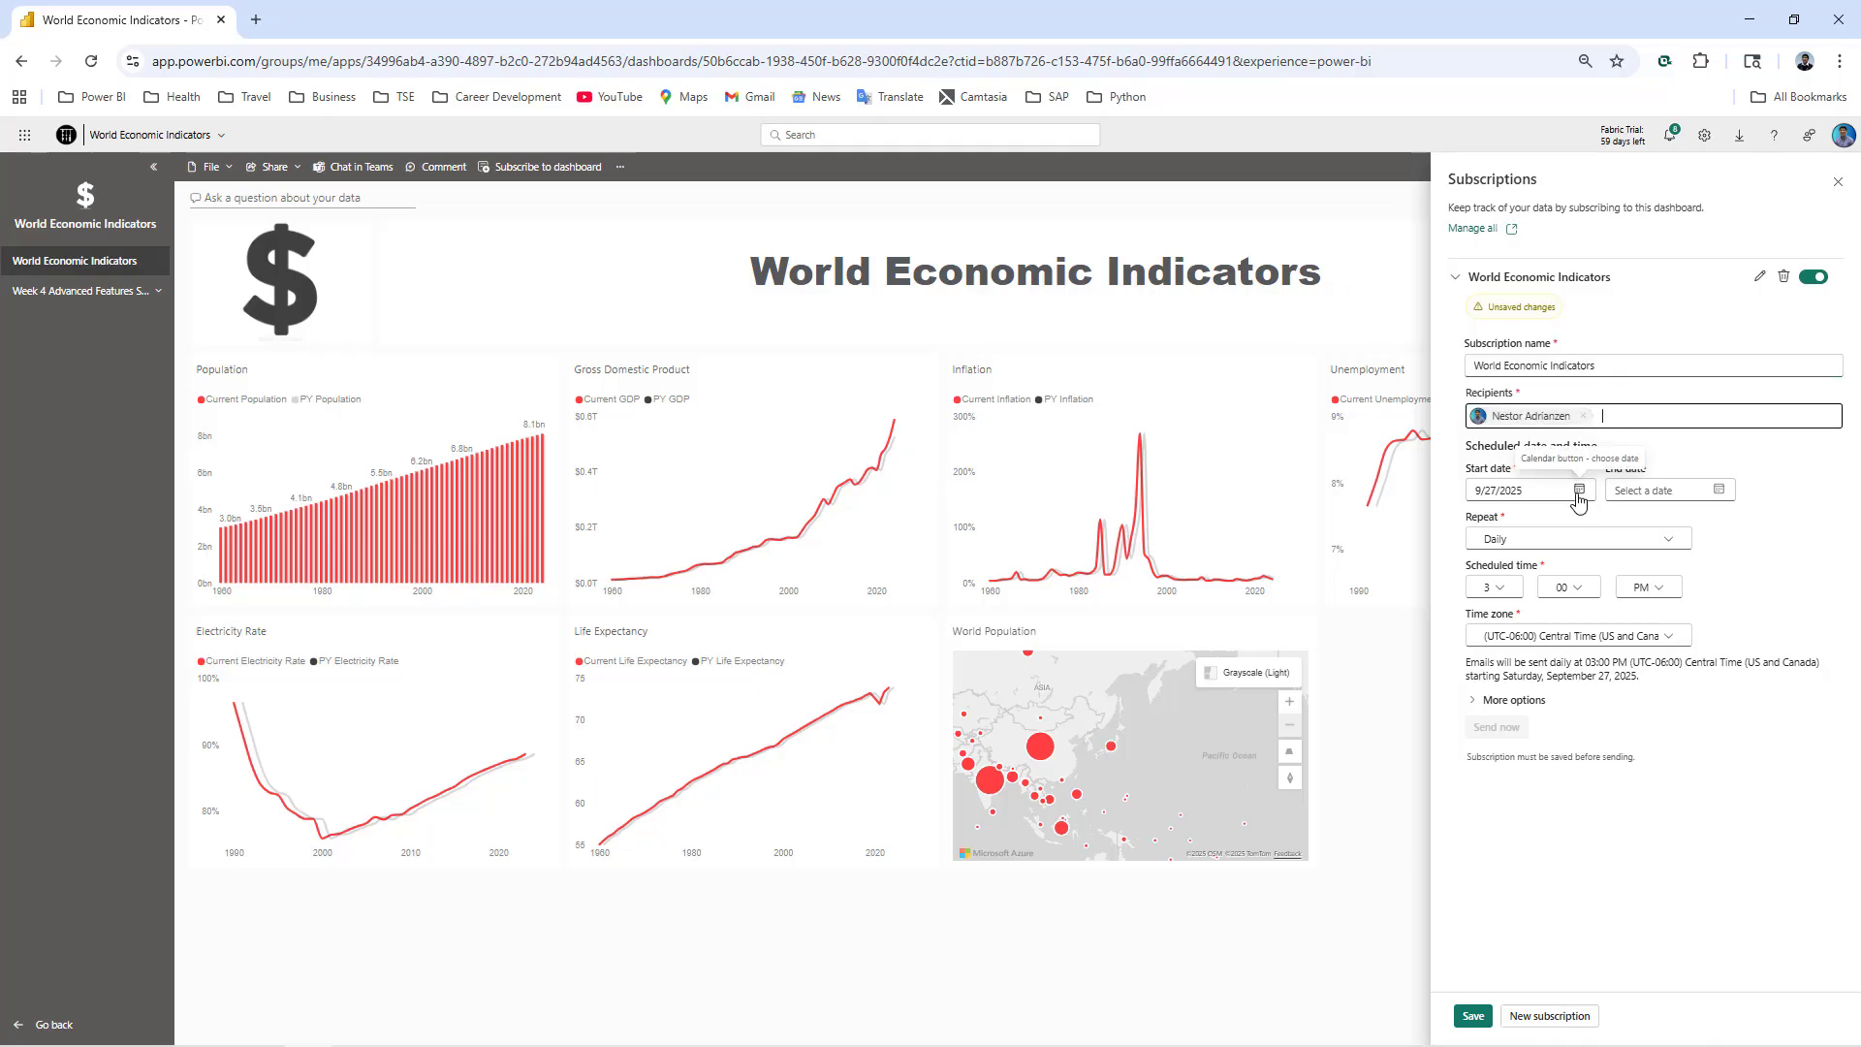
{"action": "left_click", "coordinate": [1720, 490]}
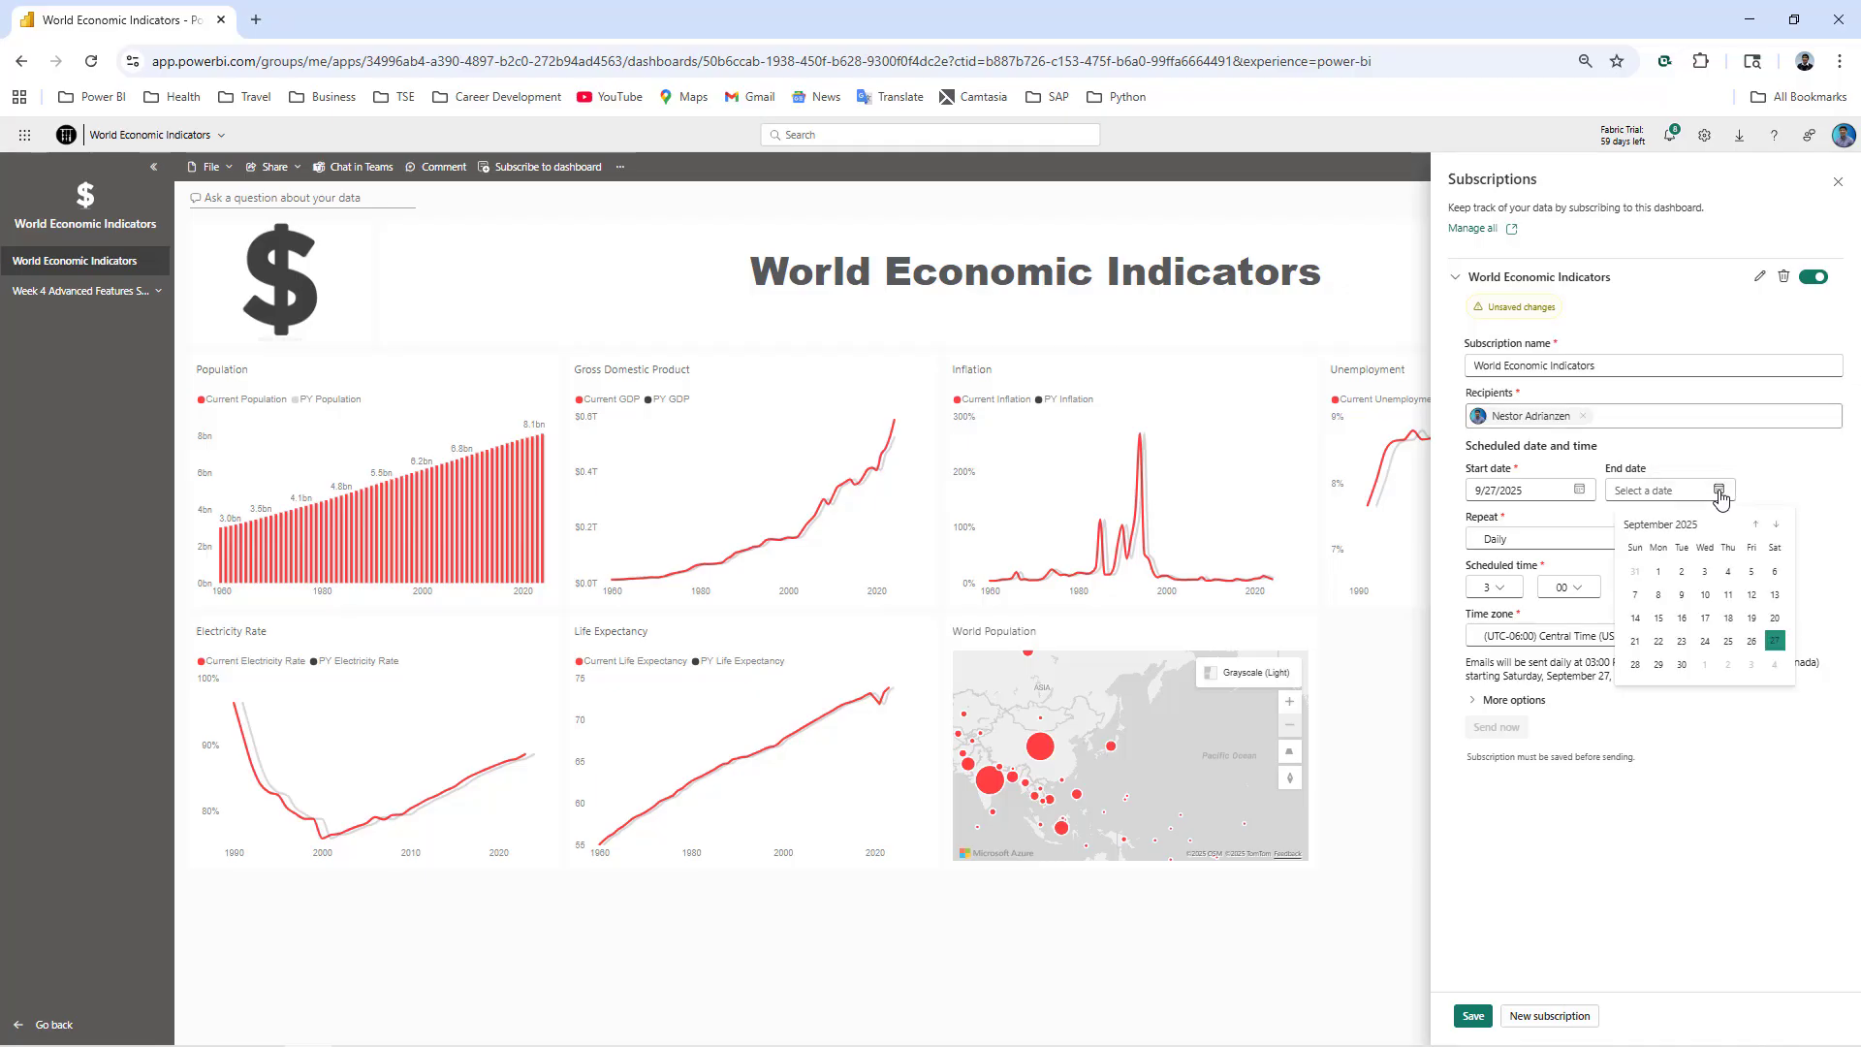
{"action": "left_click", "coordinate": [1659, 666]}
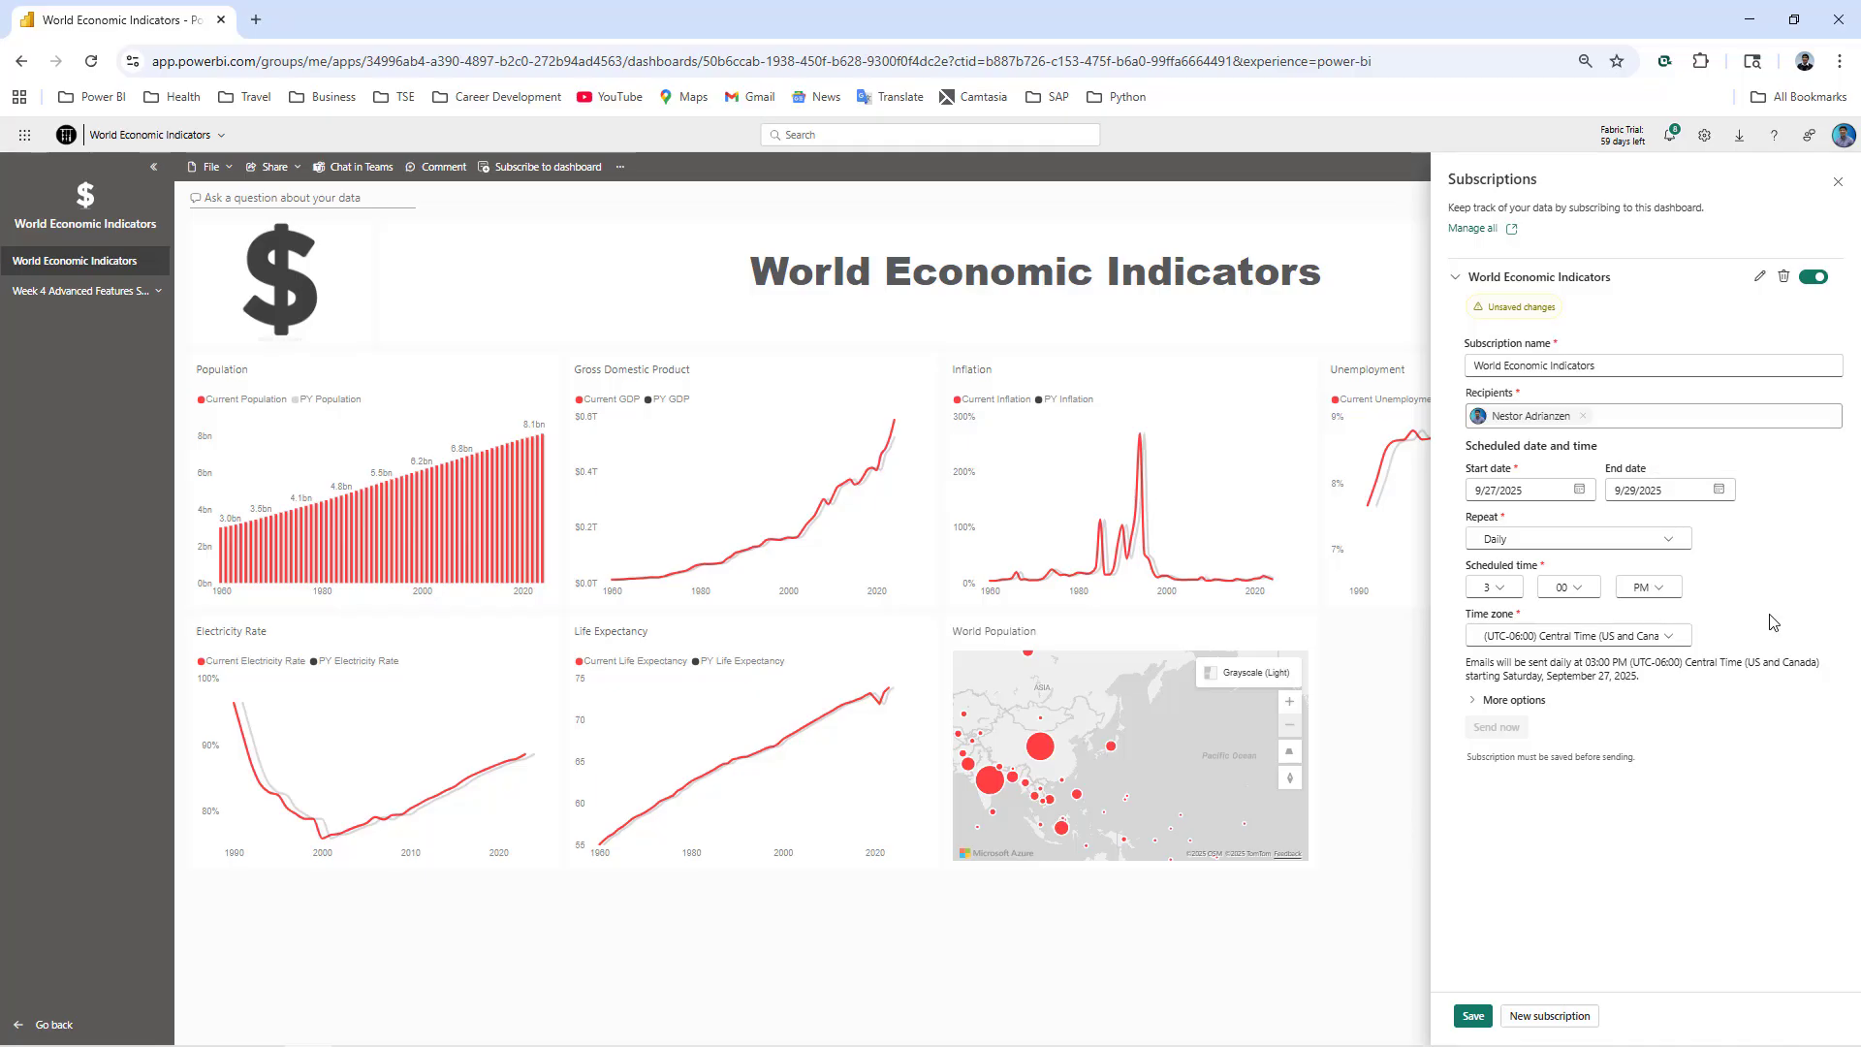
{"action": "left_click", "coordinate": [1473, 1018]}
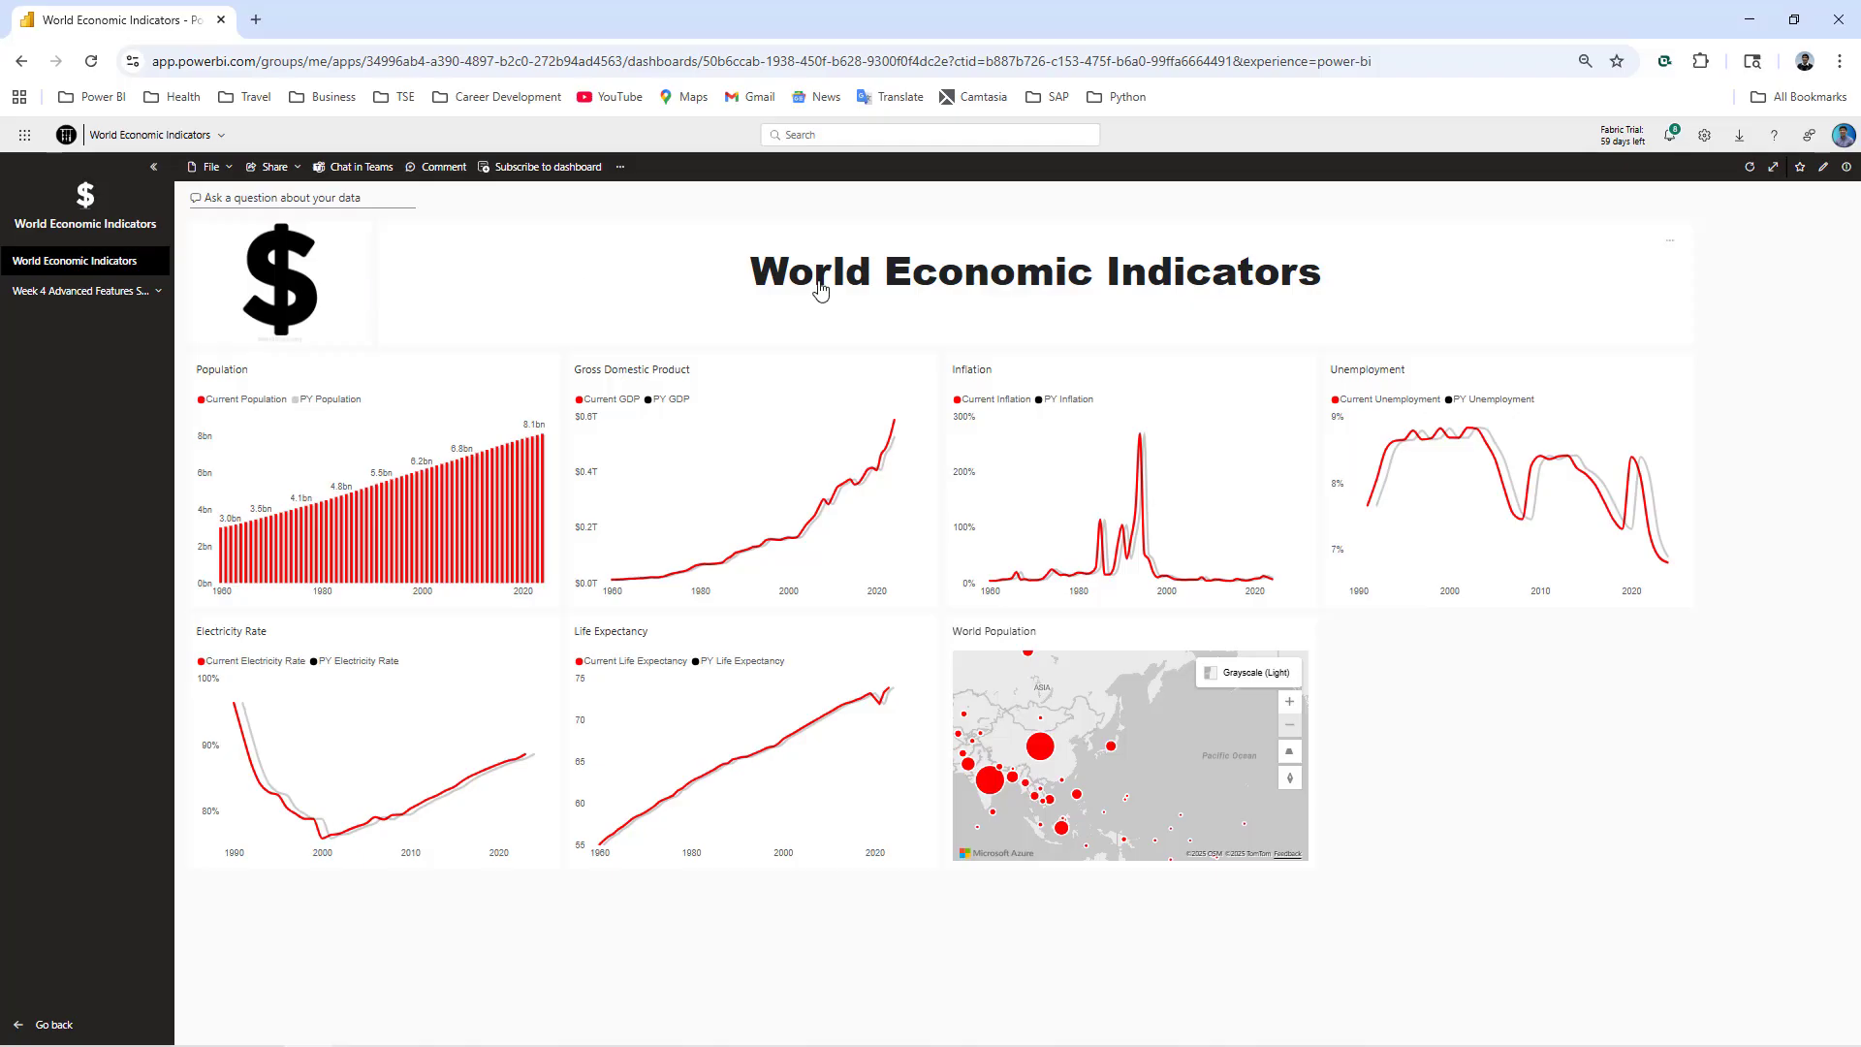
- Copy the sharing link of the World Economic Indicators app and close the link dialog
{"action": "left_click", "coordinate": [291, 173]}
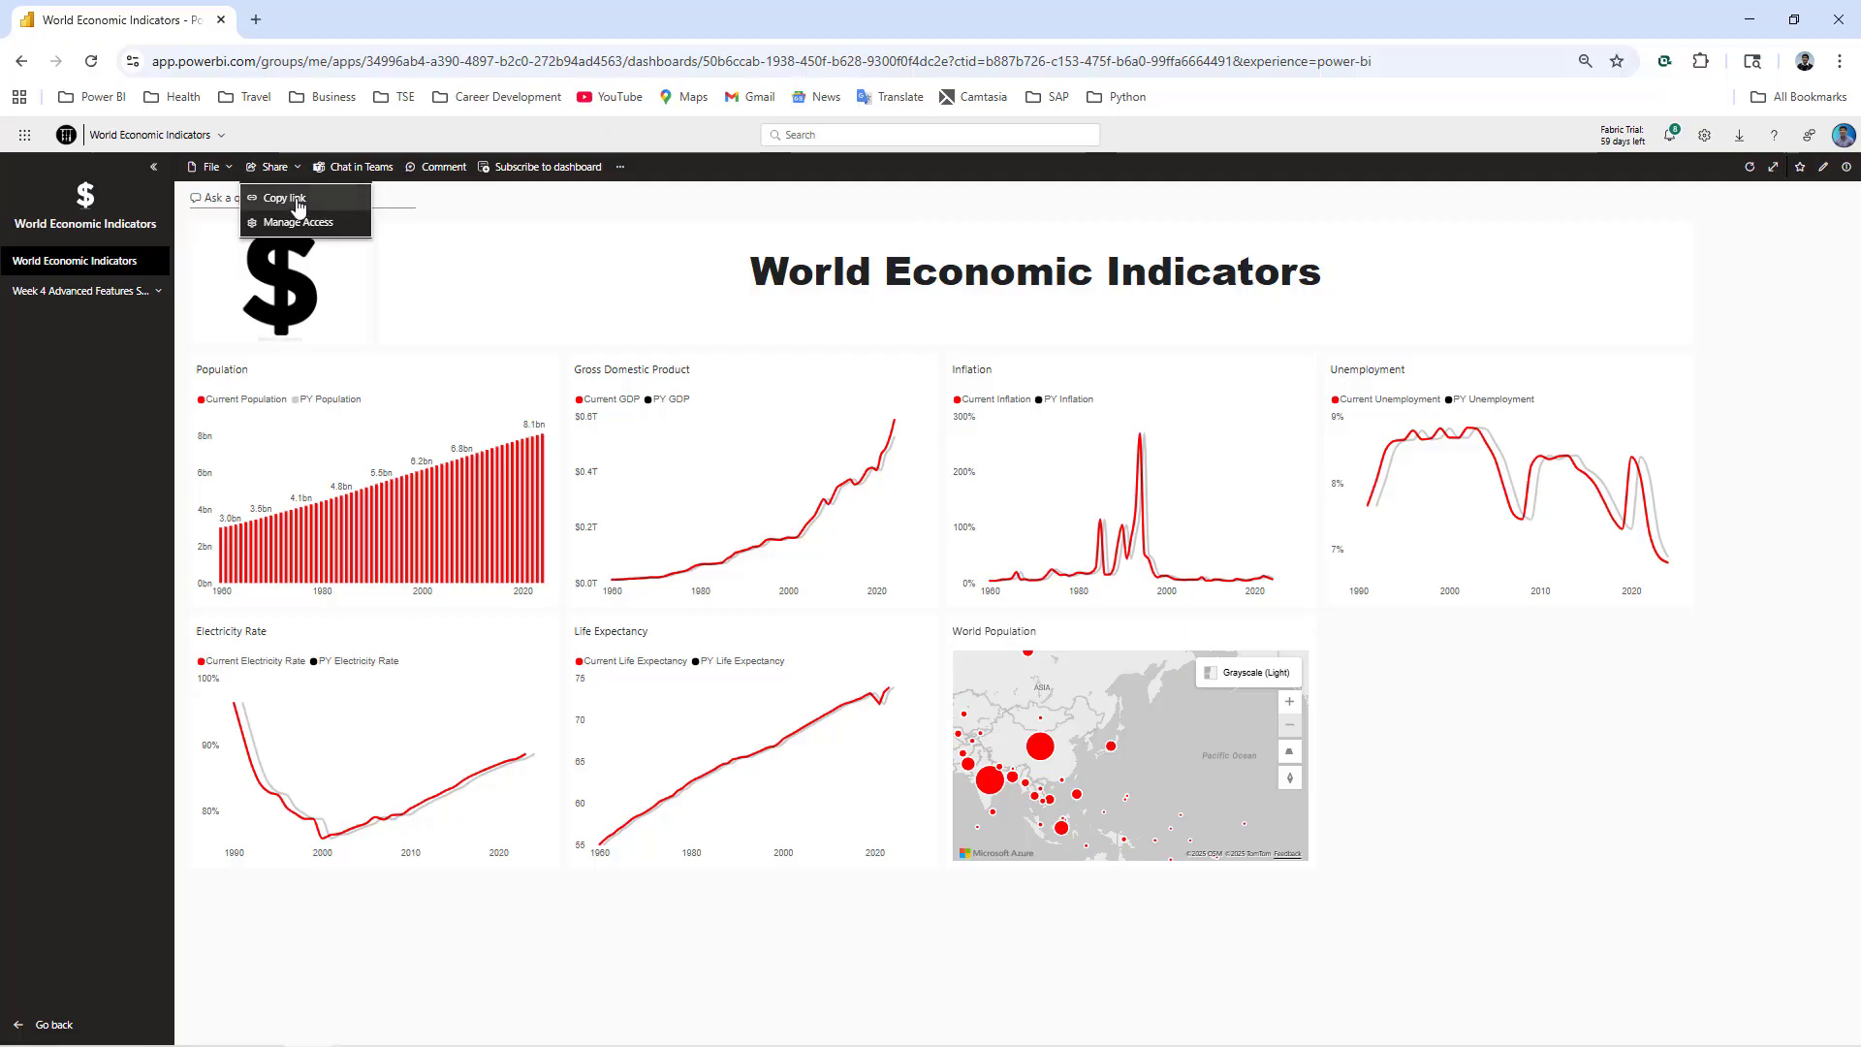
{"action": "left_click", "coordinate": [292, 202]}
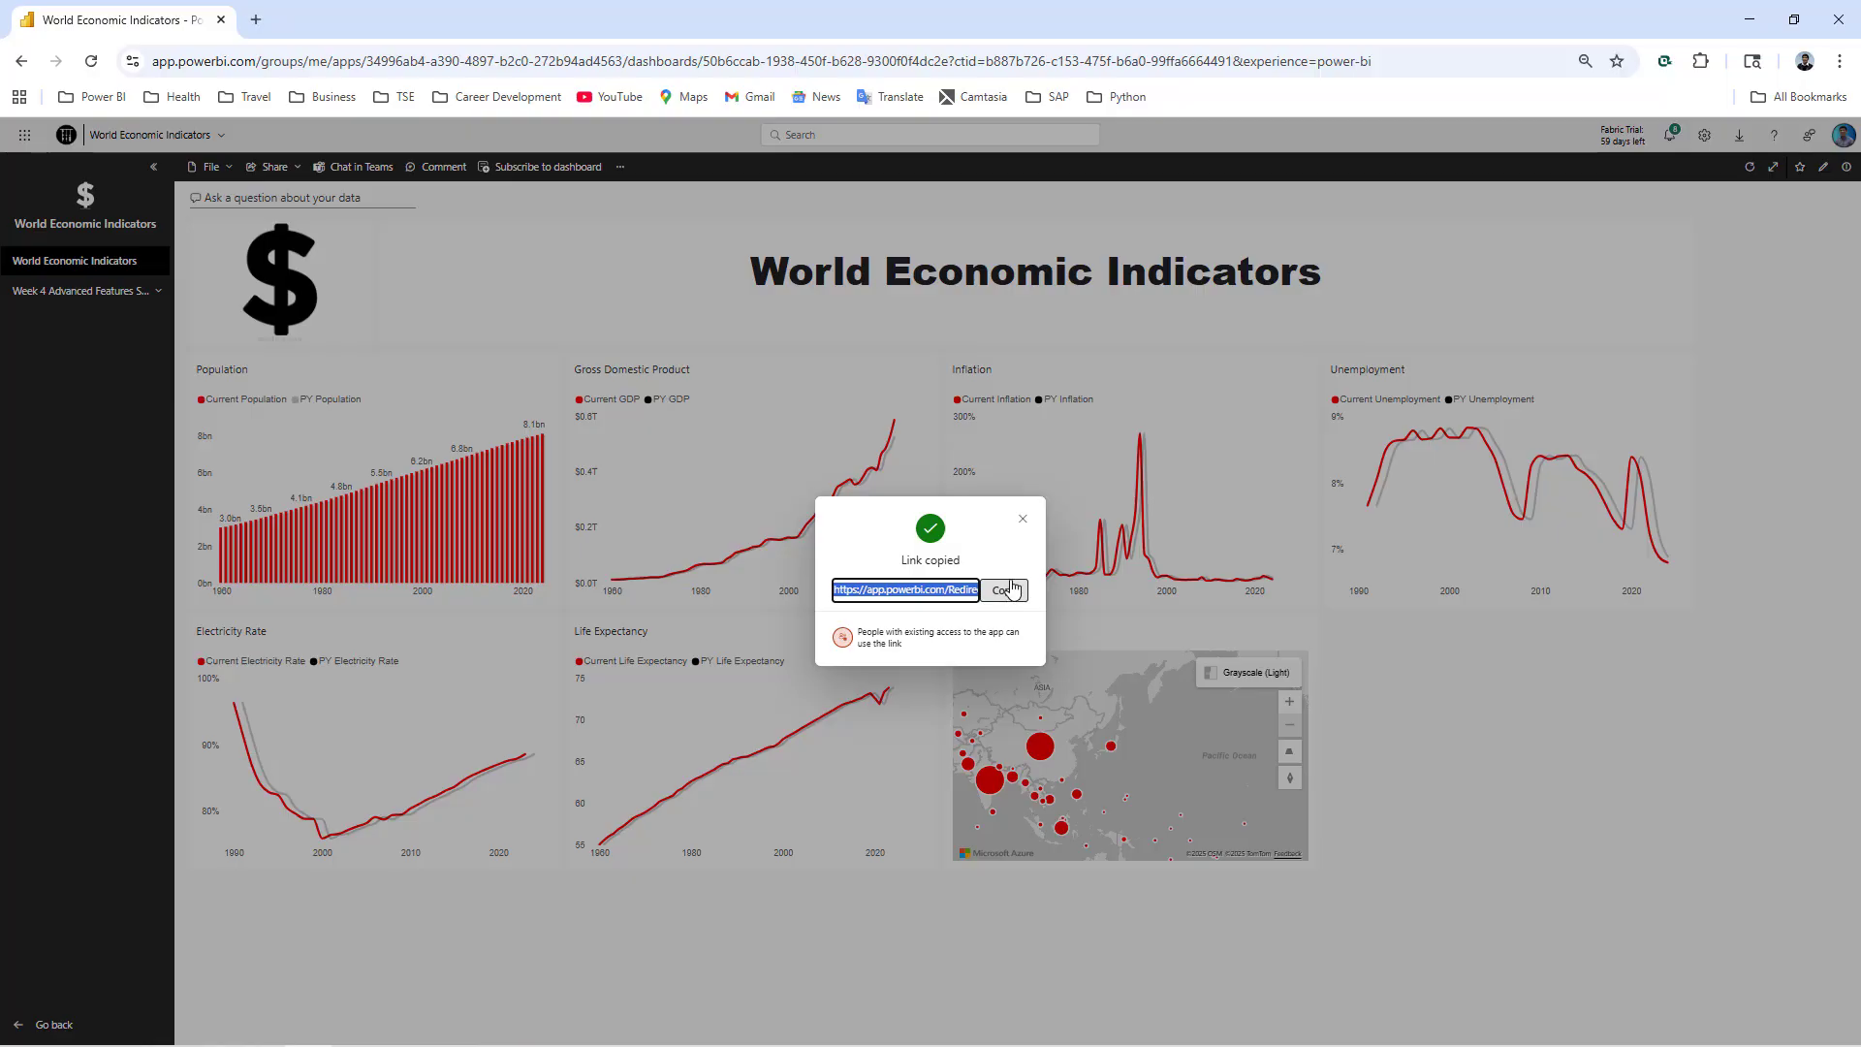
{"action": "left_click", "coordinate": [1026, 525]}
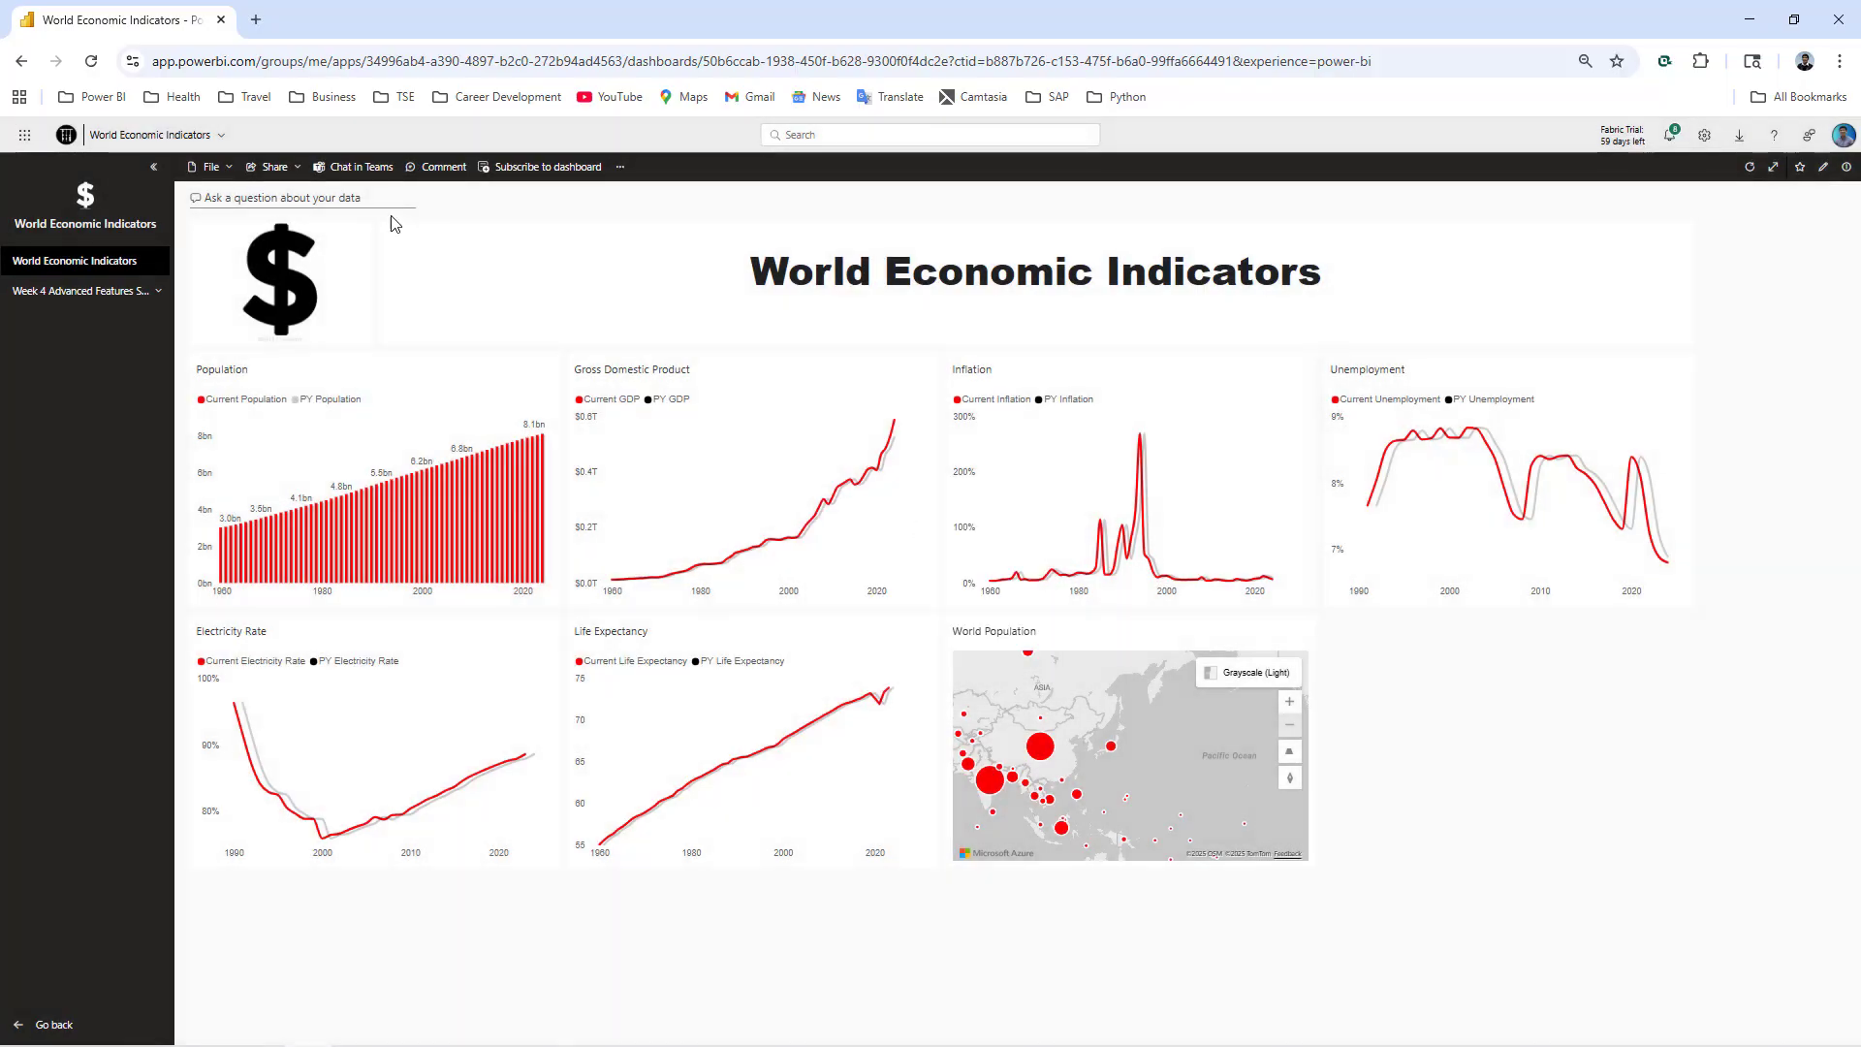
- Review the World Economic Indicators app's direct access page and the audience options for granting a user access
{"action": "left_click", "coordinate": [288, 173]}
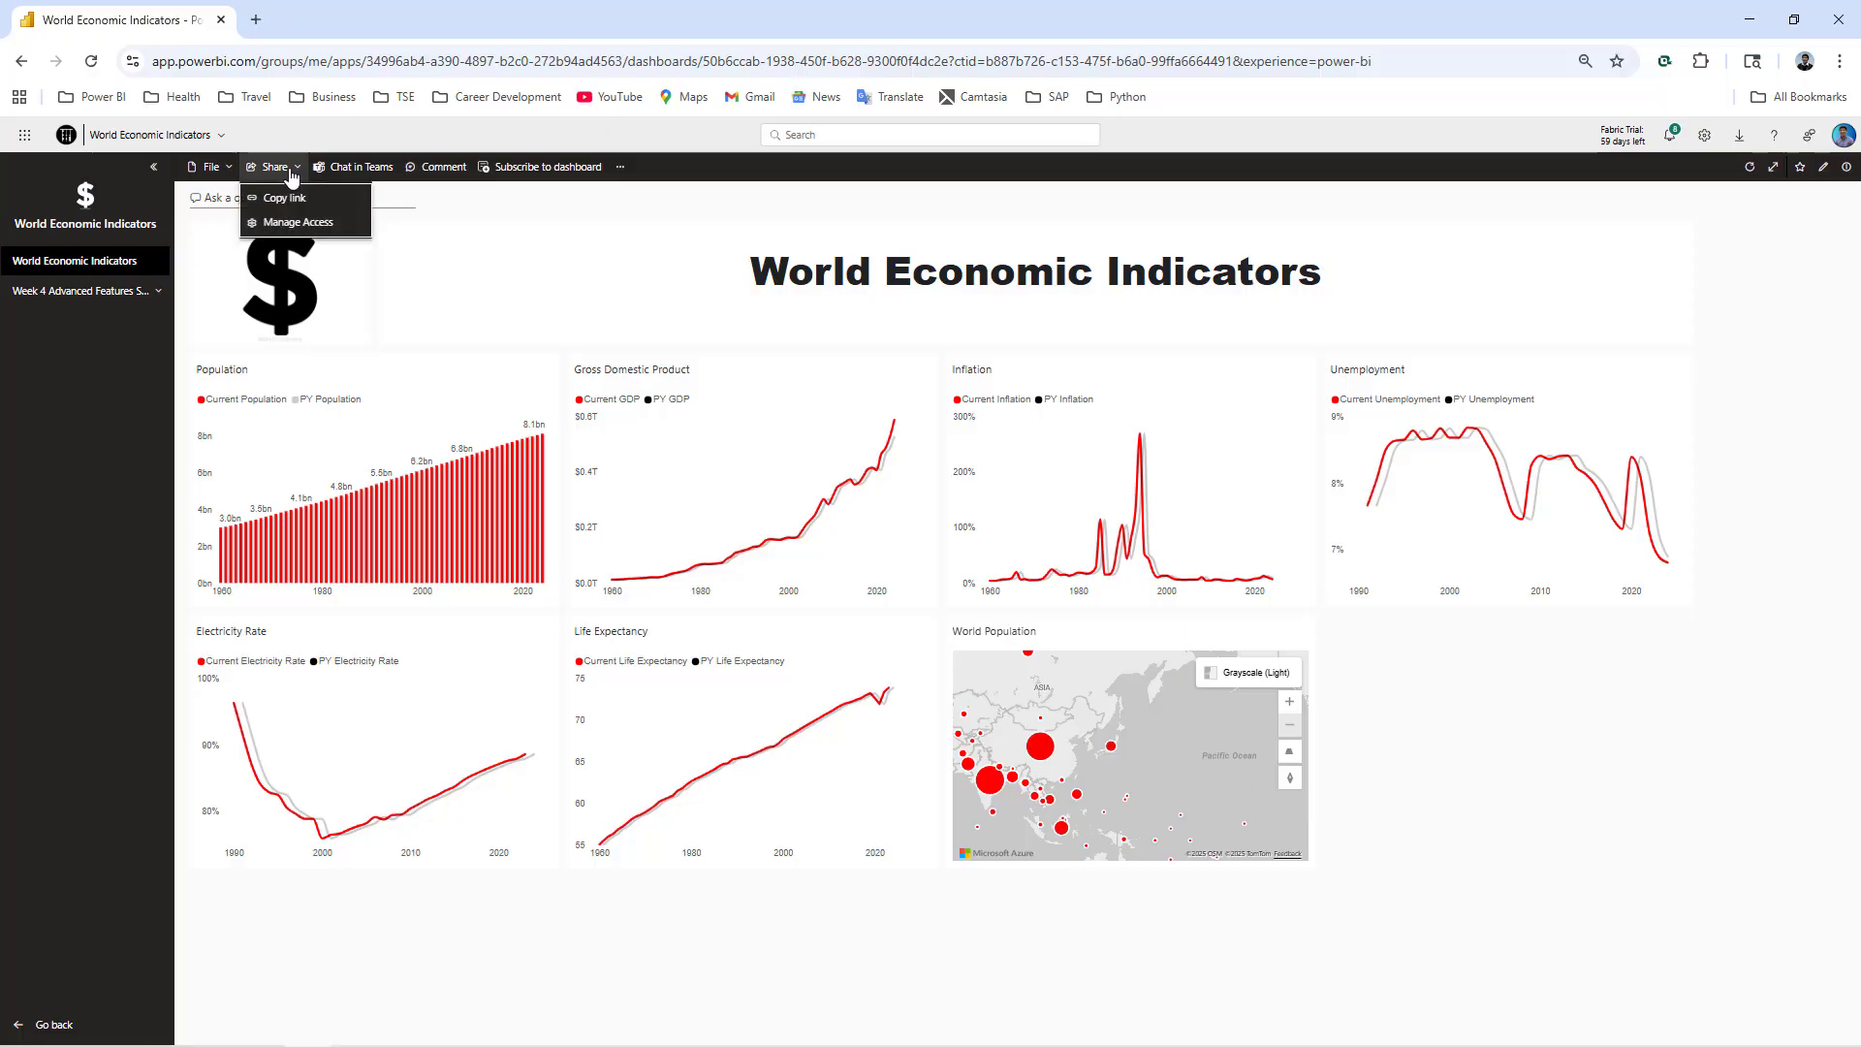
{"action": "left_click", "coordinate": [298, 223]}
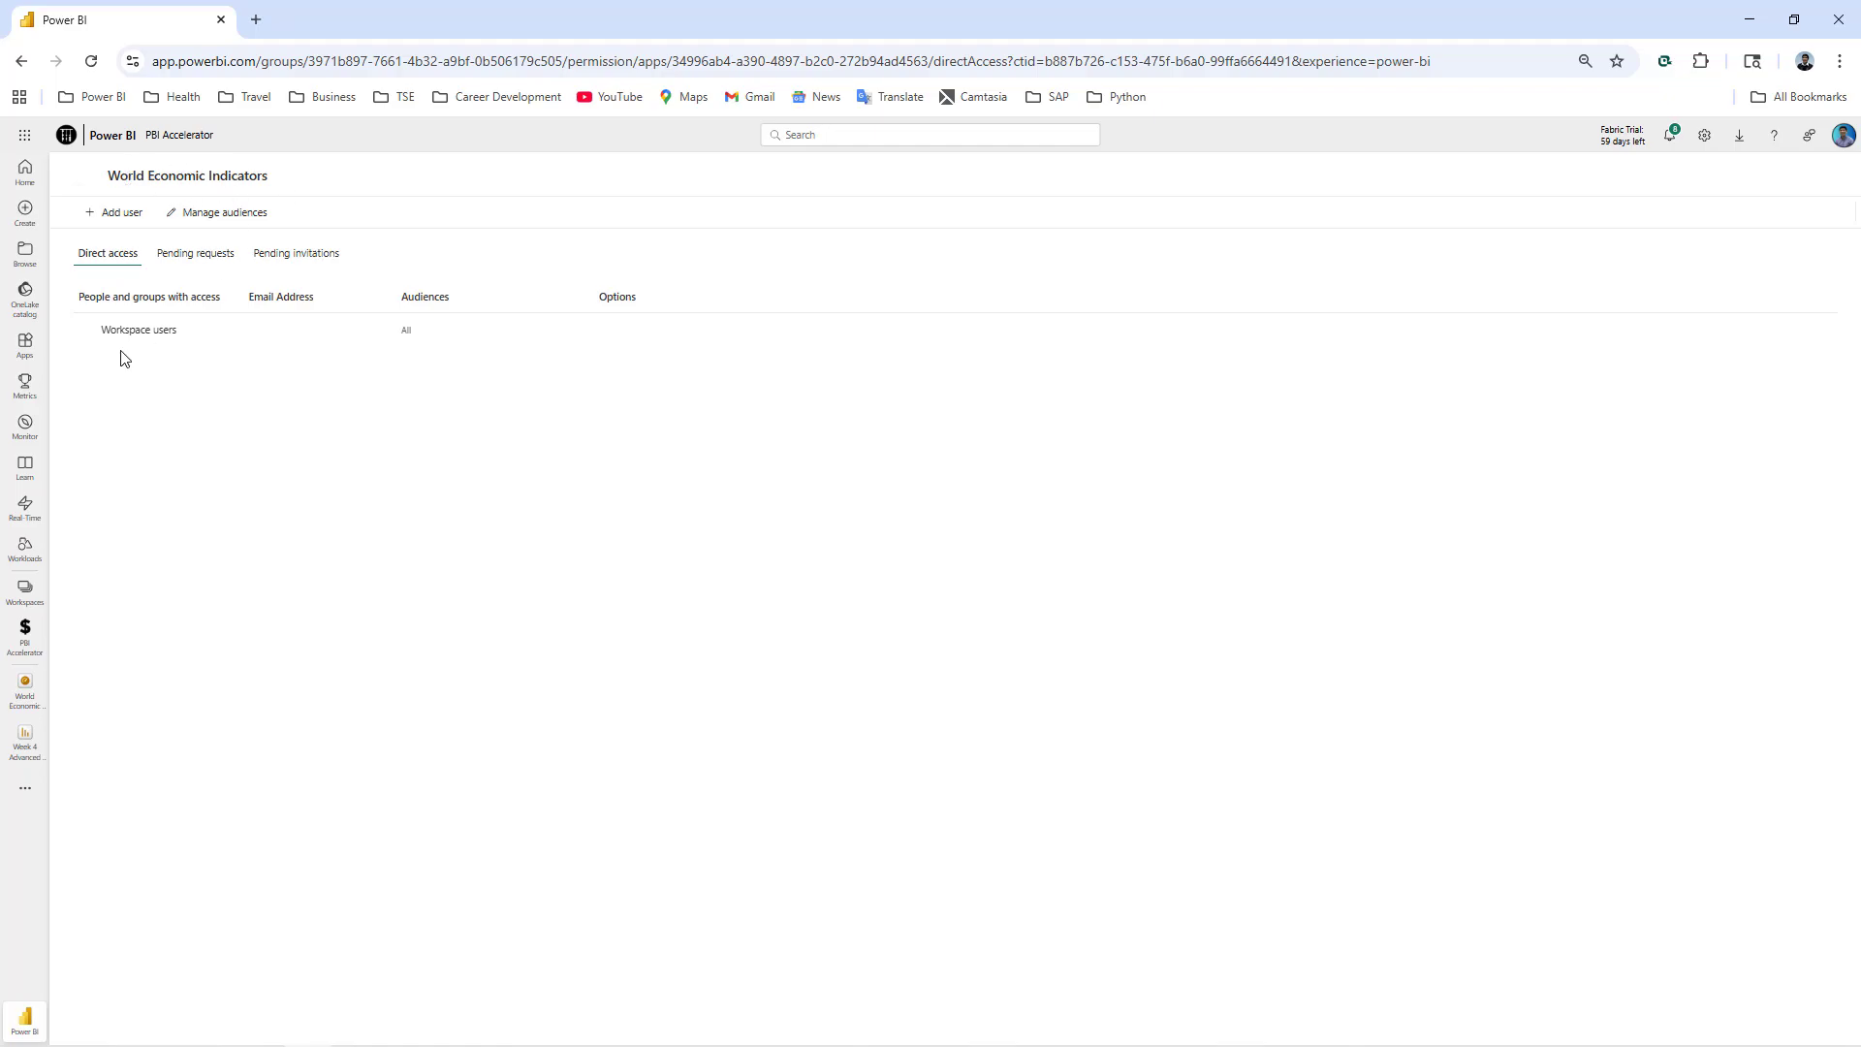
{"action": "left_click", "coordinate": [128, 217]}
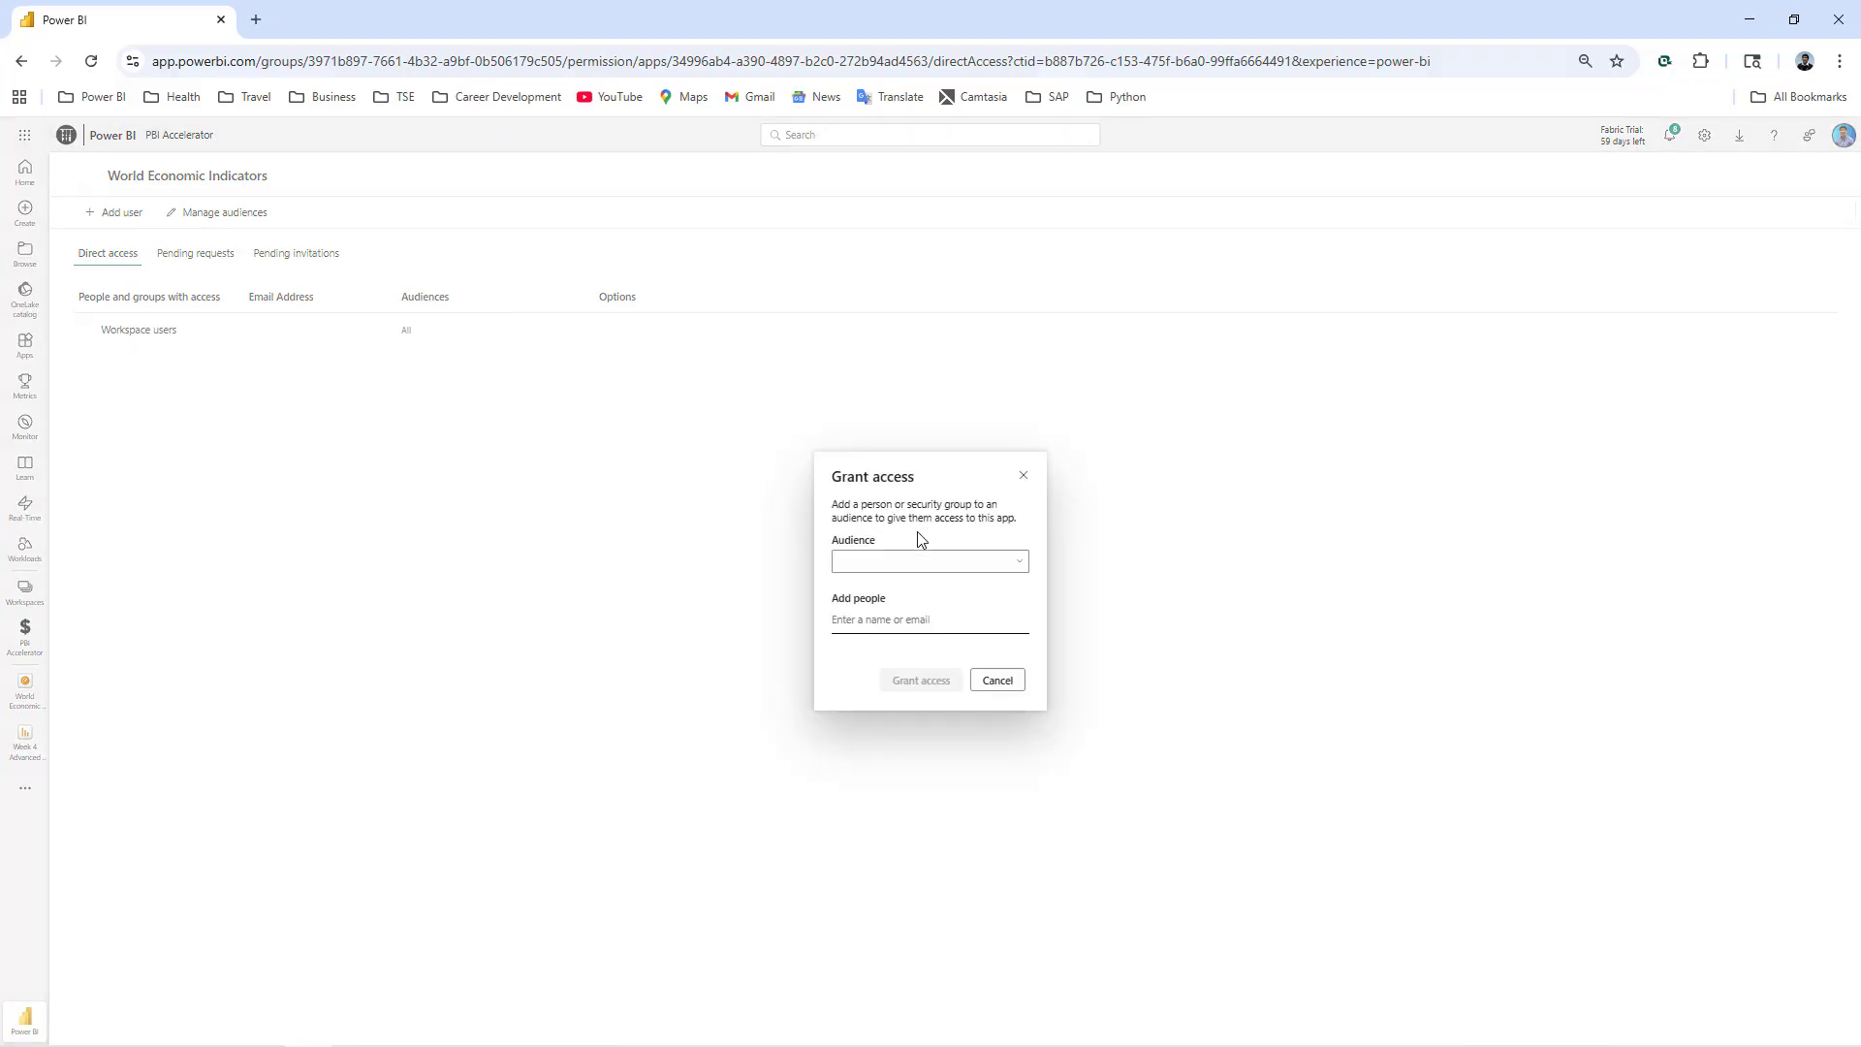
{"action": "left_click", "coordinate": [1018, 564]}
{"action": "left_click", "coordinate": [972, 587]}
{"action": "left_click", "coordinate": [991, 683]}
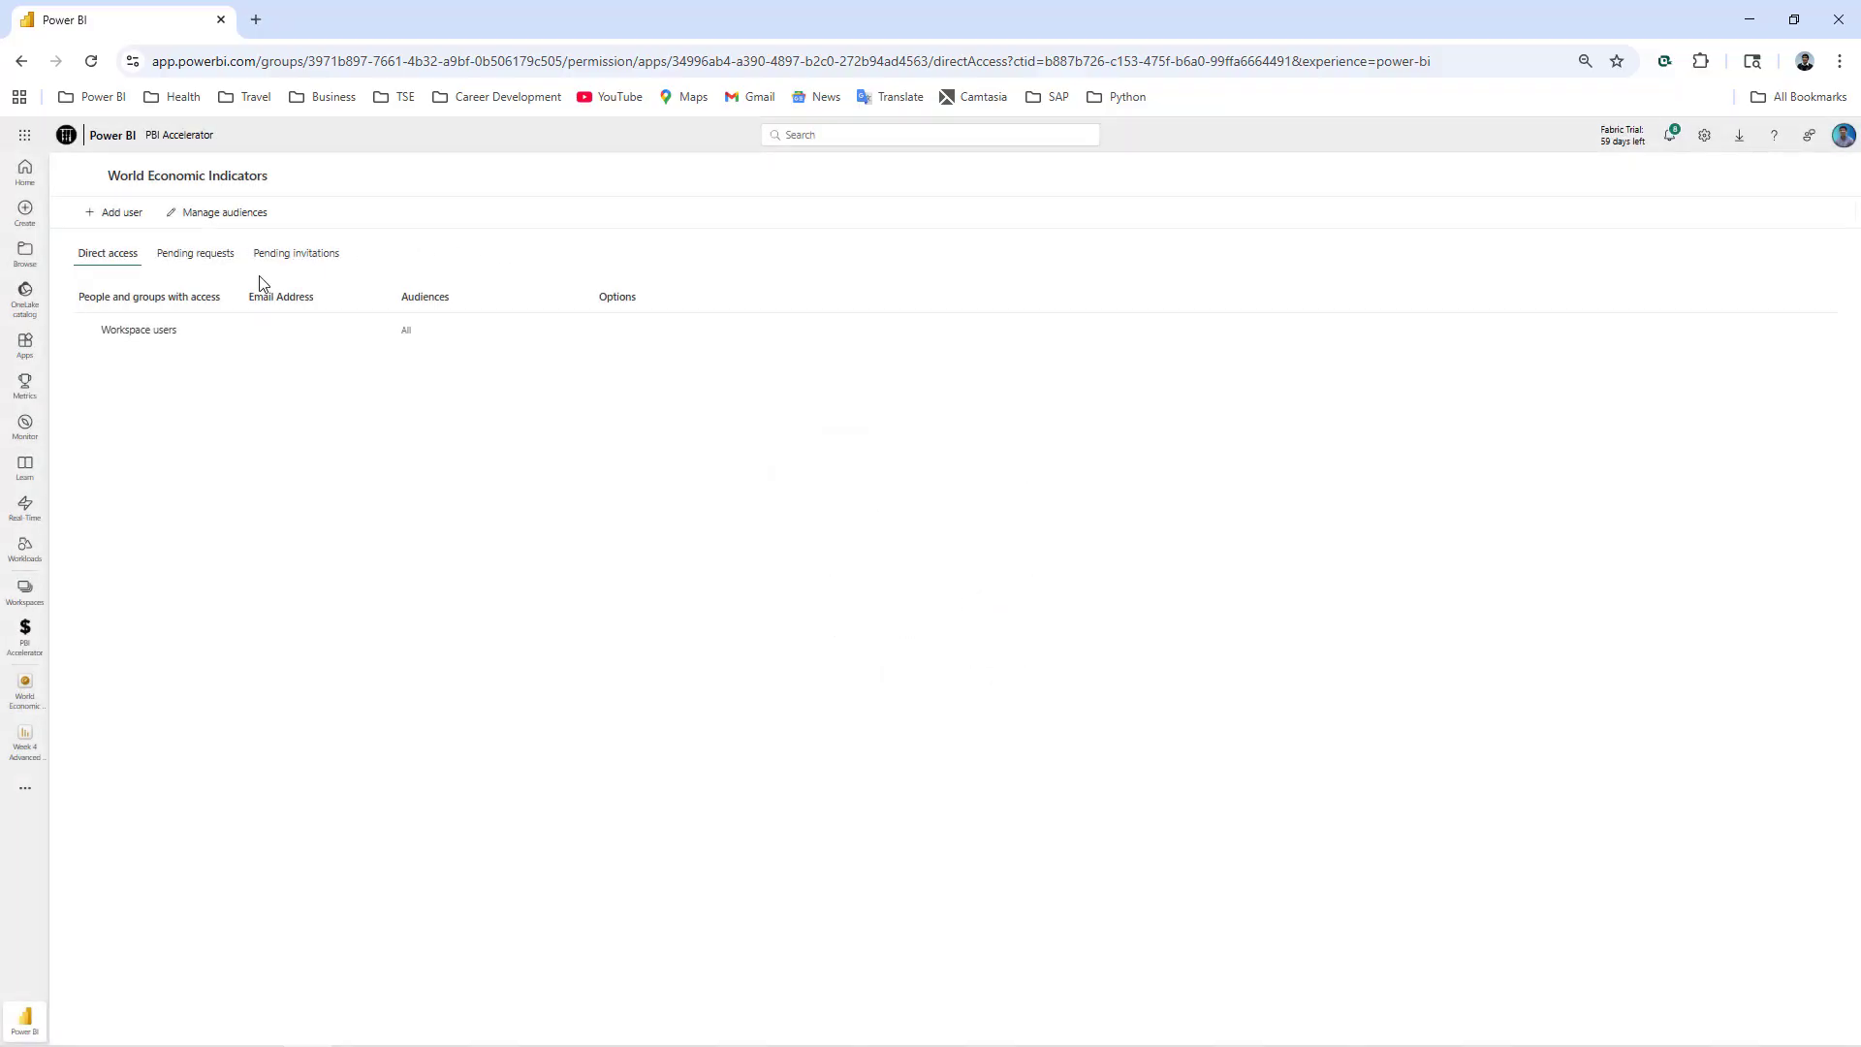
- Open the audience management of the World Economic Indicators app
{"action": "left_click", "coordinate": [230, 215]}
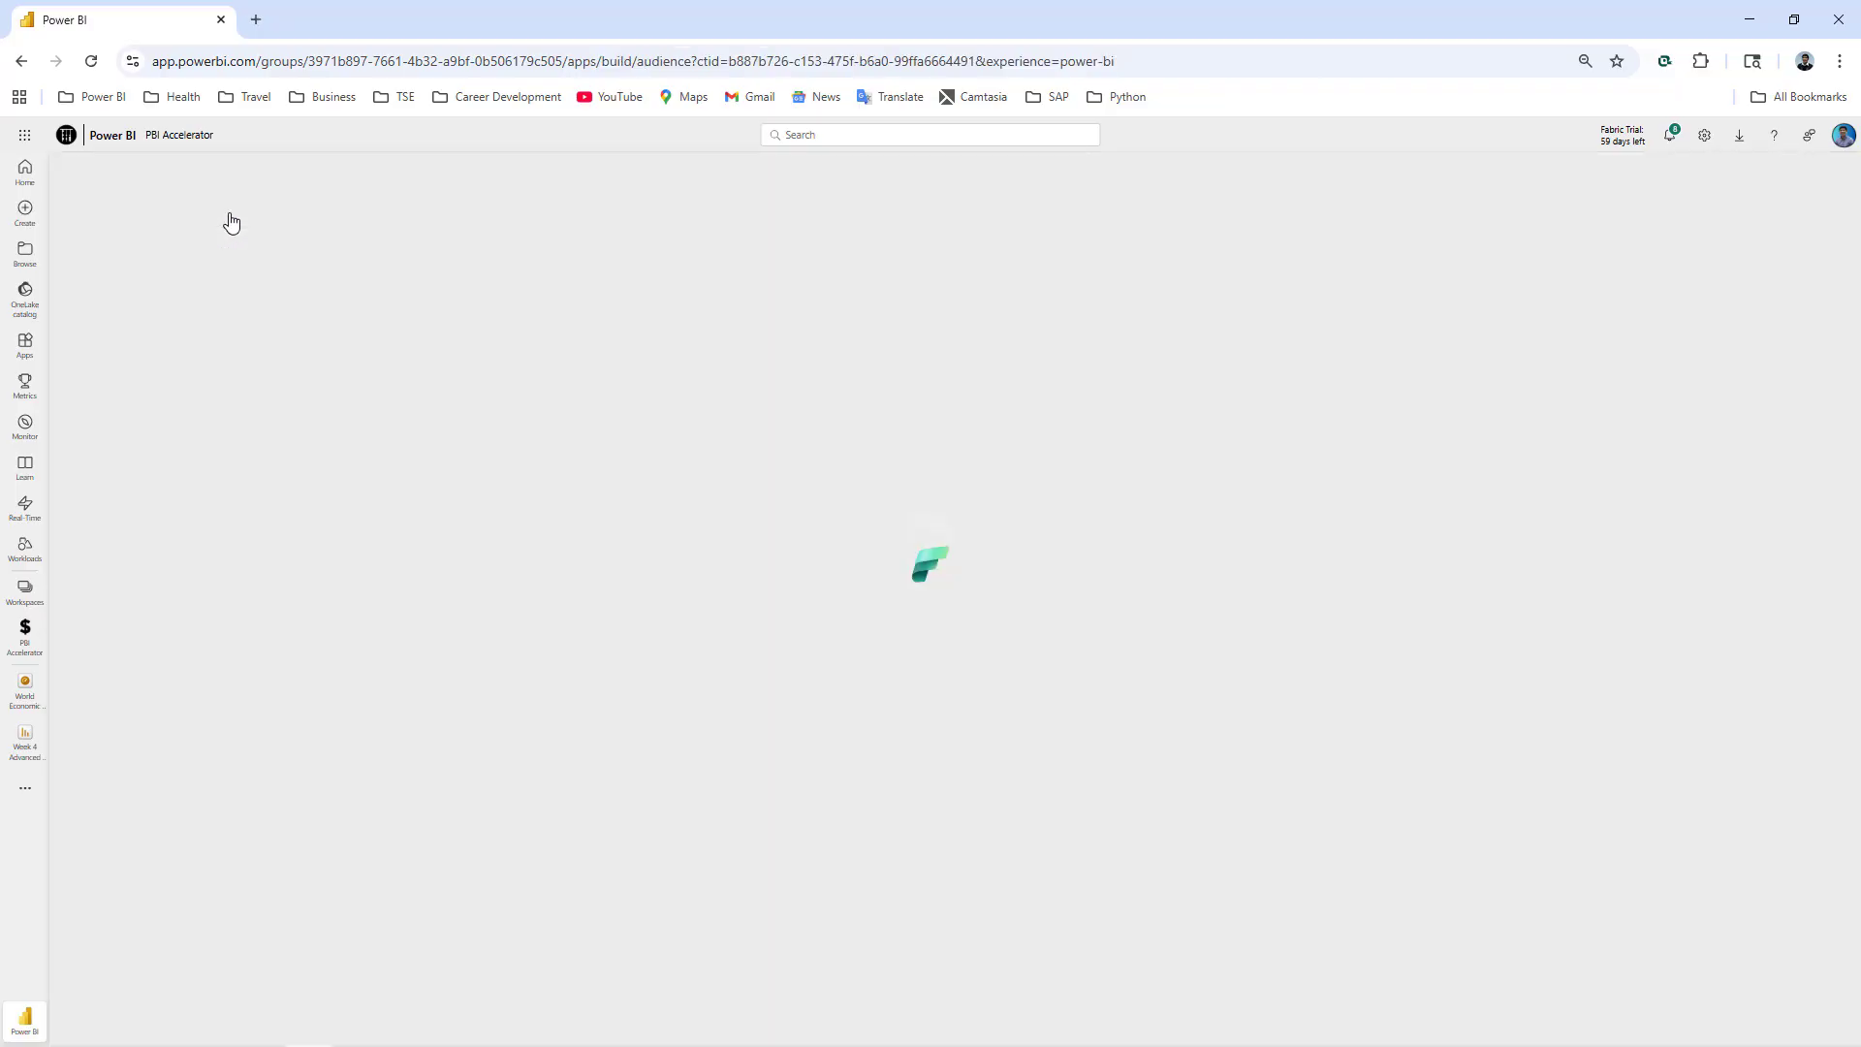